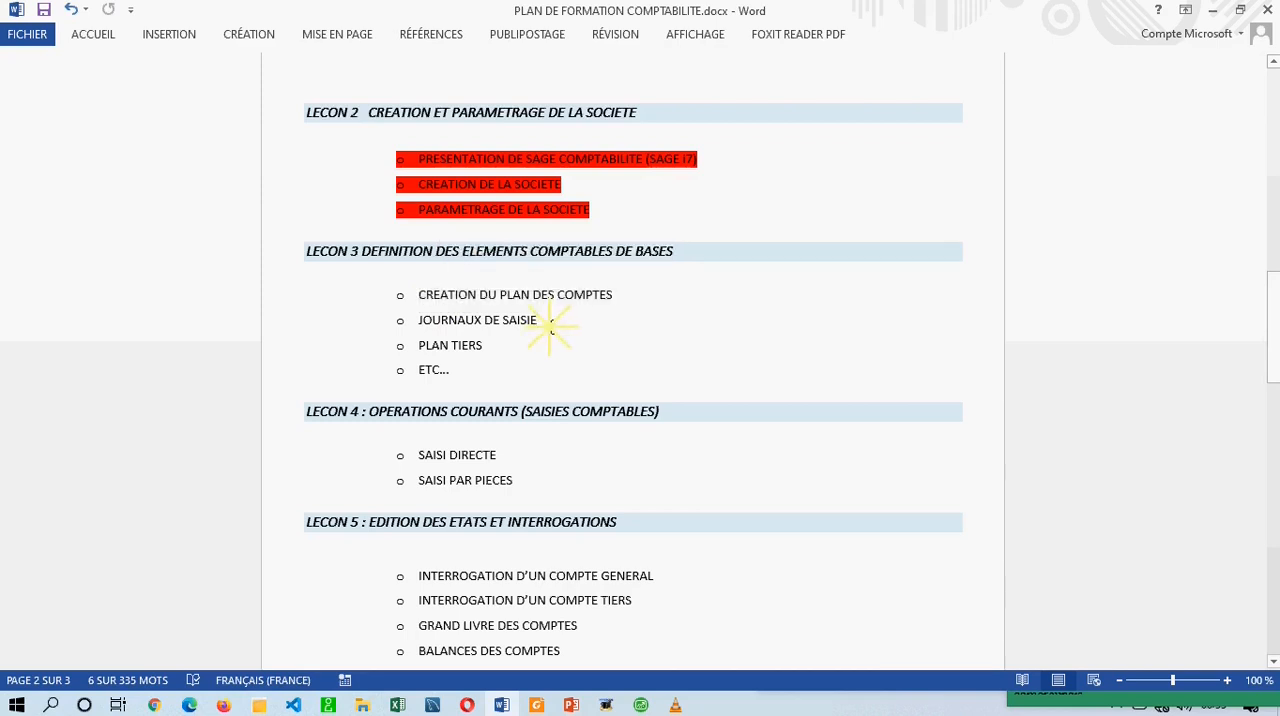
Review the topics listed under LECON 3 in the training plan.
{"action": "left_click_drag", "start_coordinate": [549, 327], "coordinate": [420, 320]}
{"action": "left_click_drag", "start_coordinate": [505, 343], "coordinate": [424, 374]}
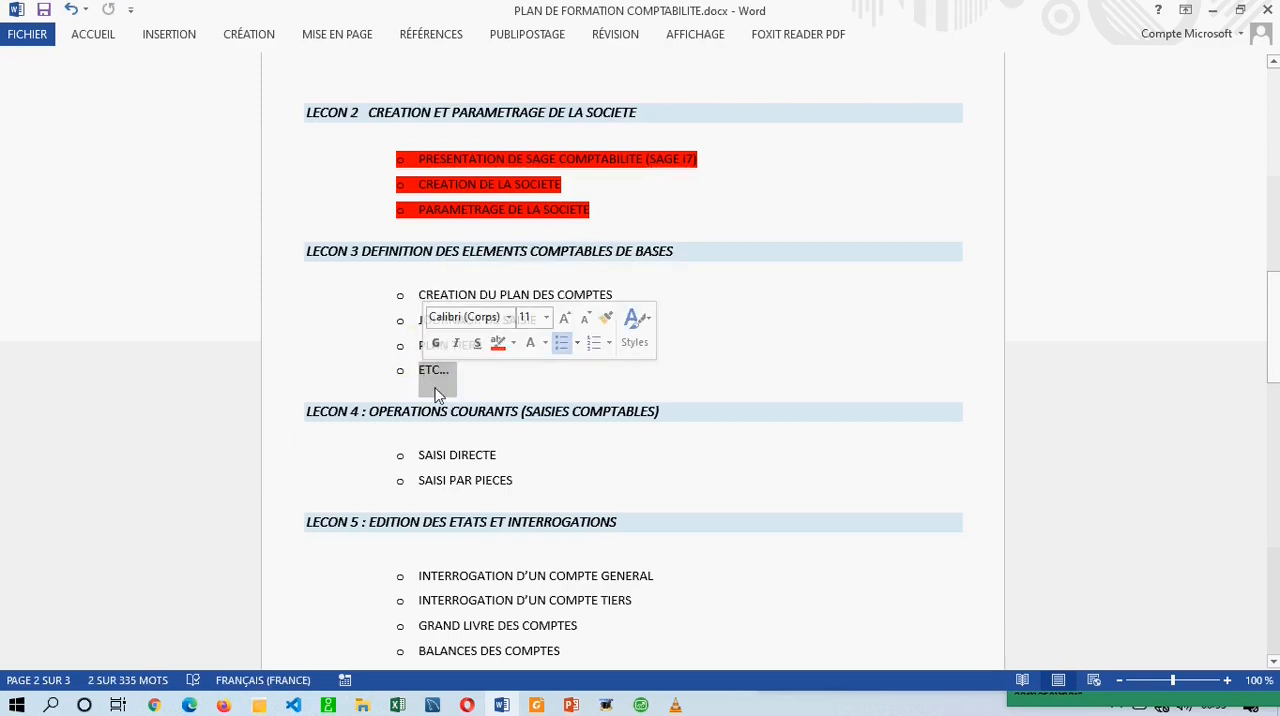
{"action": "left_click", "coordinate": [482, 380]}
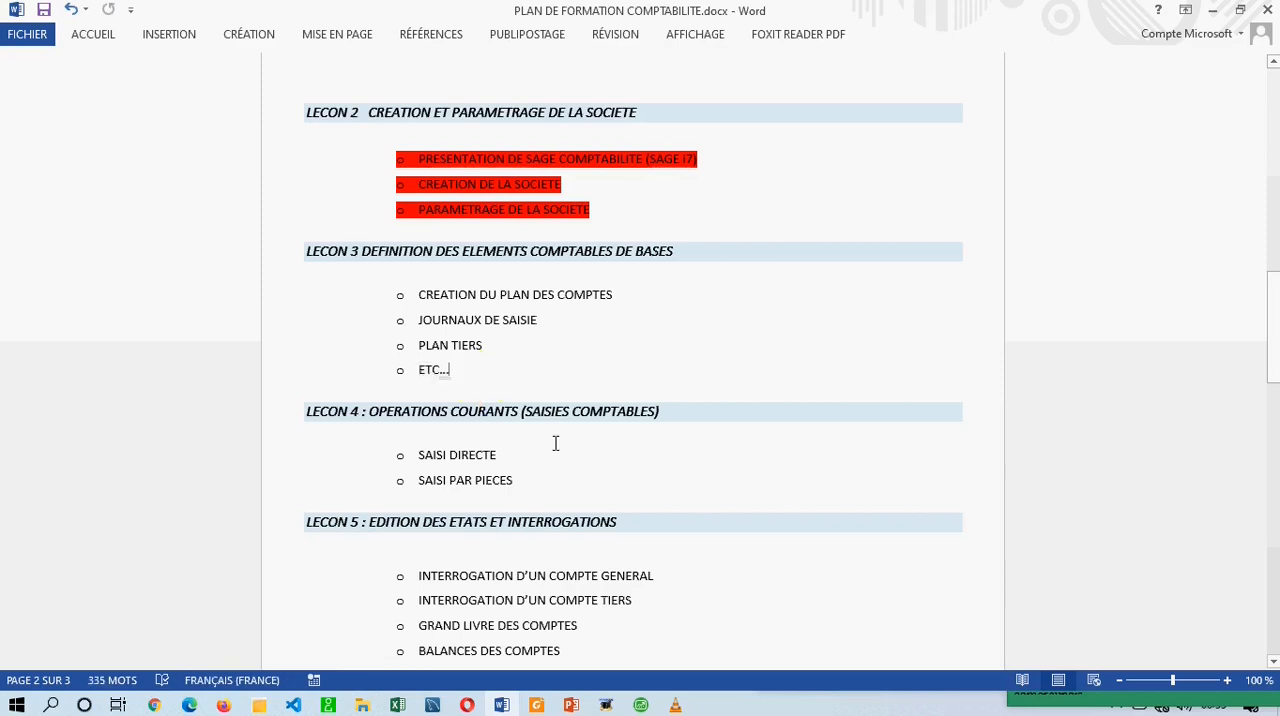
Switch to Sage 100 Comptabilité, open the Plan comptable from the company's structure data and reposition its window.
{"action": "left_click", "coordinate": [638, 705]}
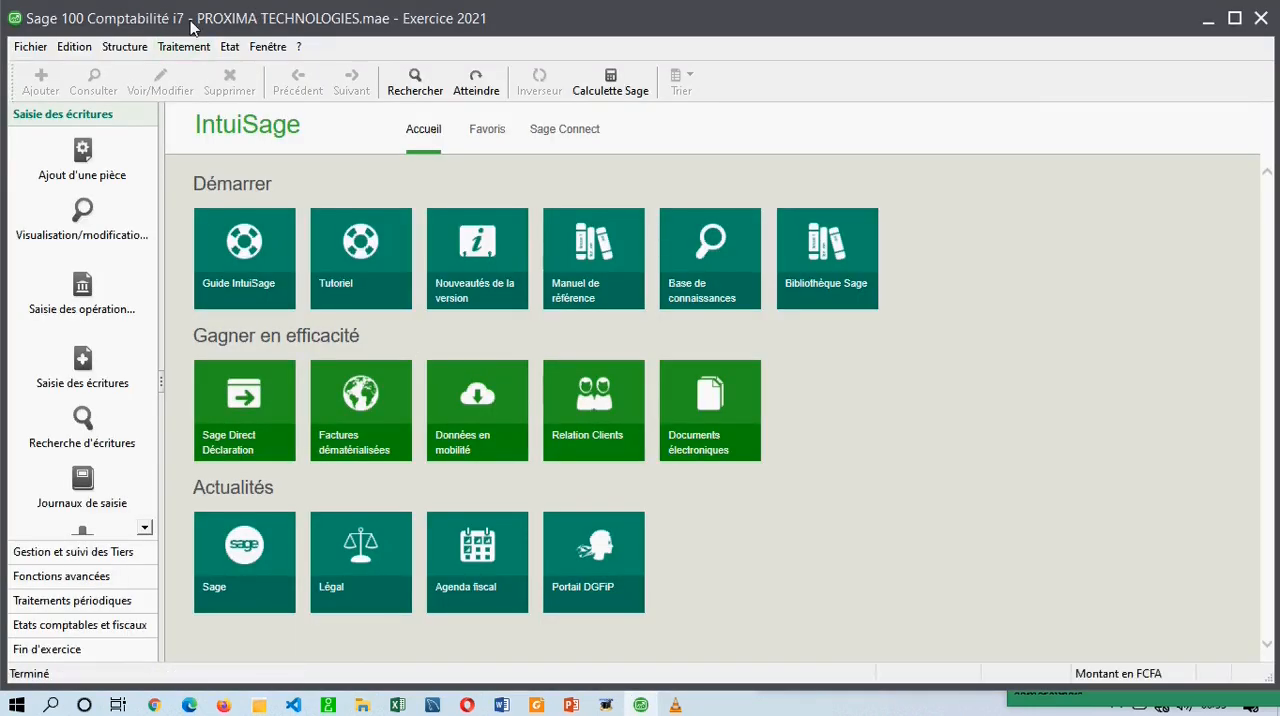
{"action": "left_click", "coordinate": [137, 46]}
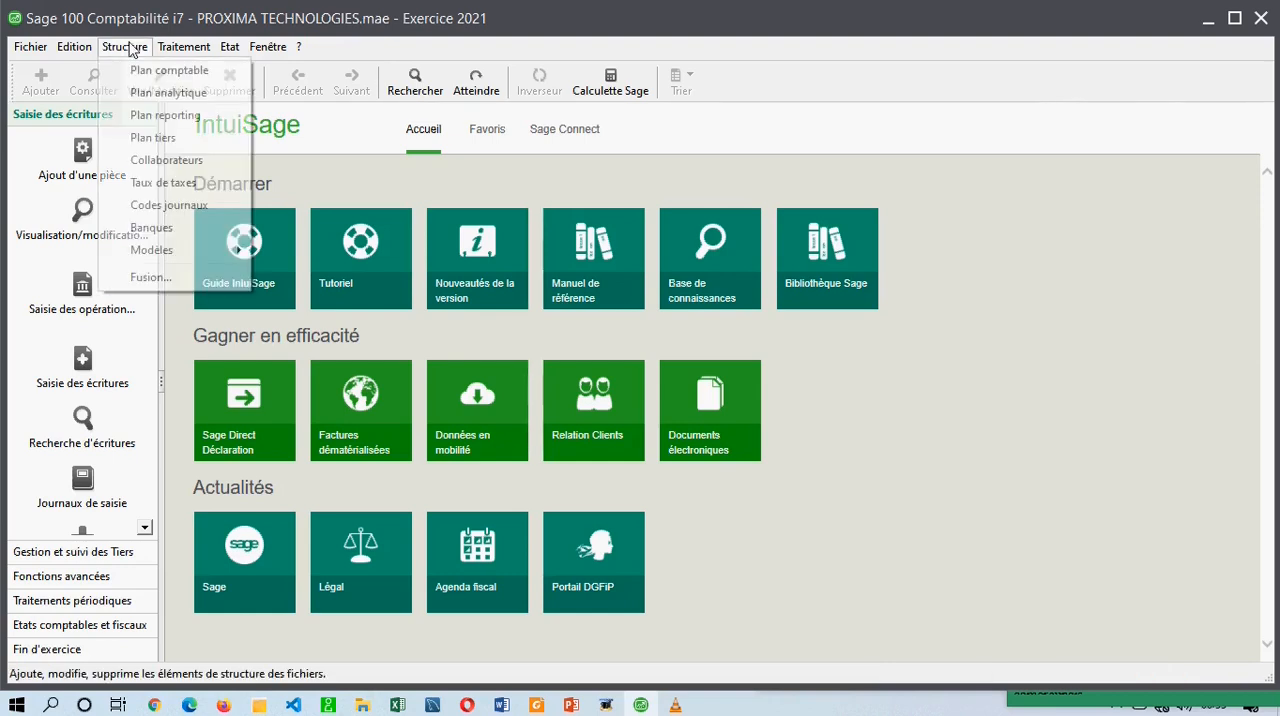
{"action": "left_click", "coordinate": [137, 46]}
{"action": "left_click", "coordinate": [129, 48]}
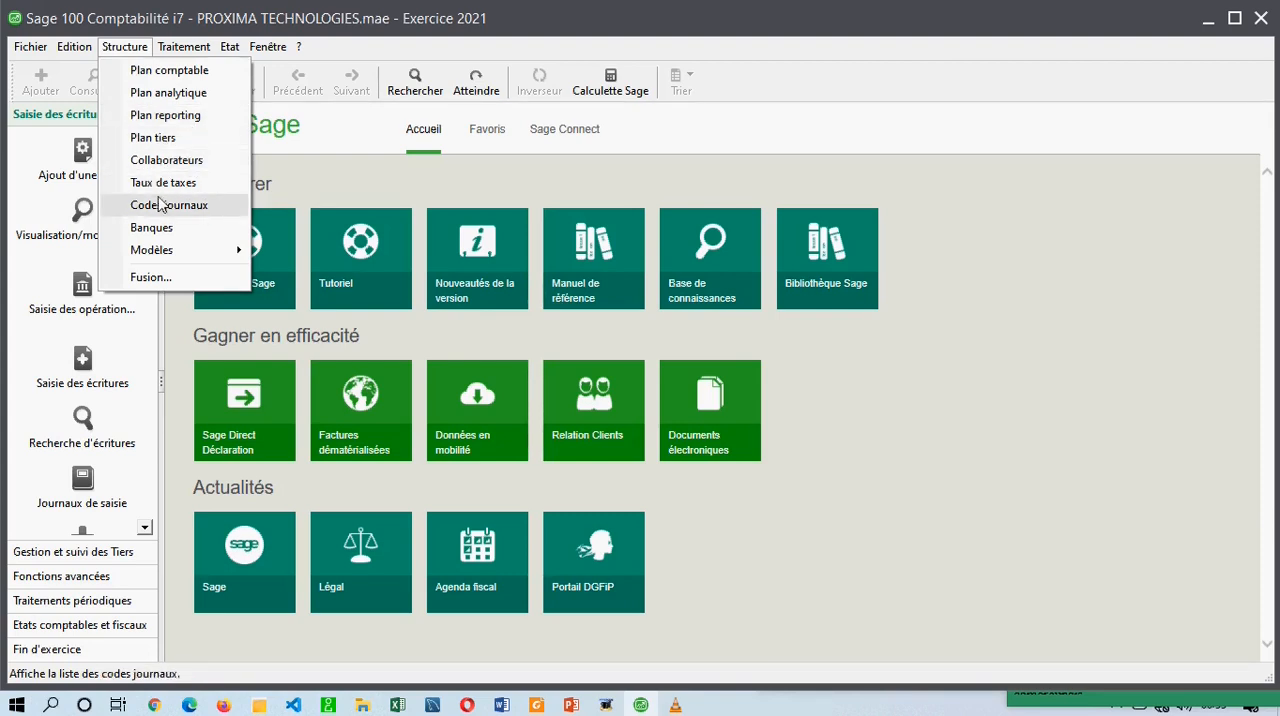
{"action": "mouse_move", "coordinate": [173, 257]}
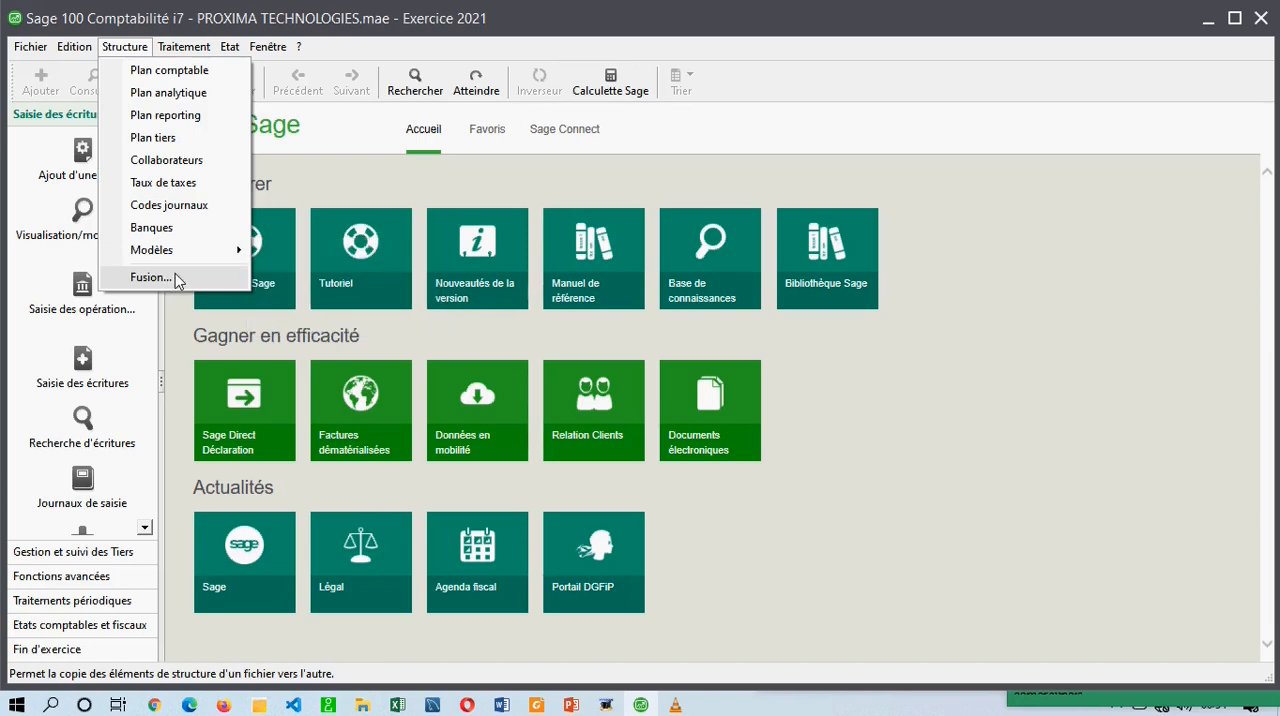
{"action": "left_click", "coordinate": [180, 79]}
{"action": "left_click", "coordinate": [180, 79]}
{"action": "left_click", "coordinate": [362, 140]}
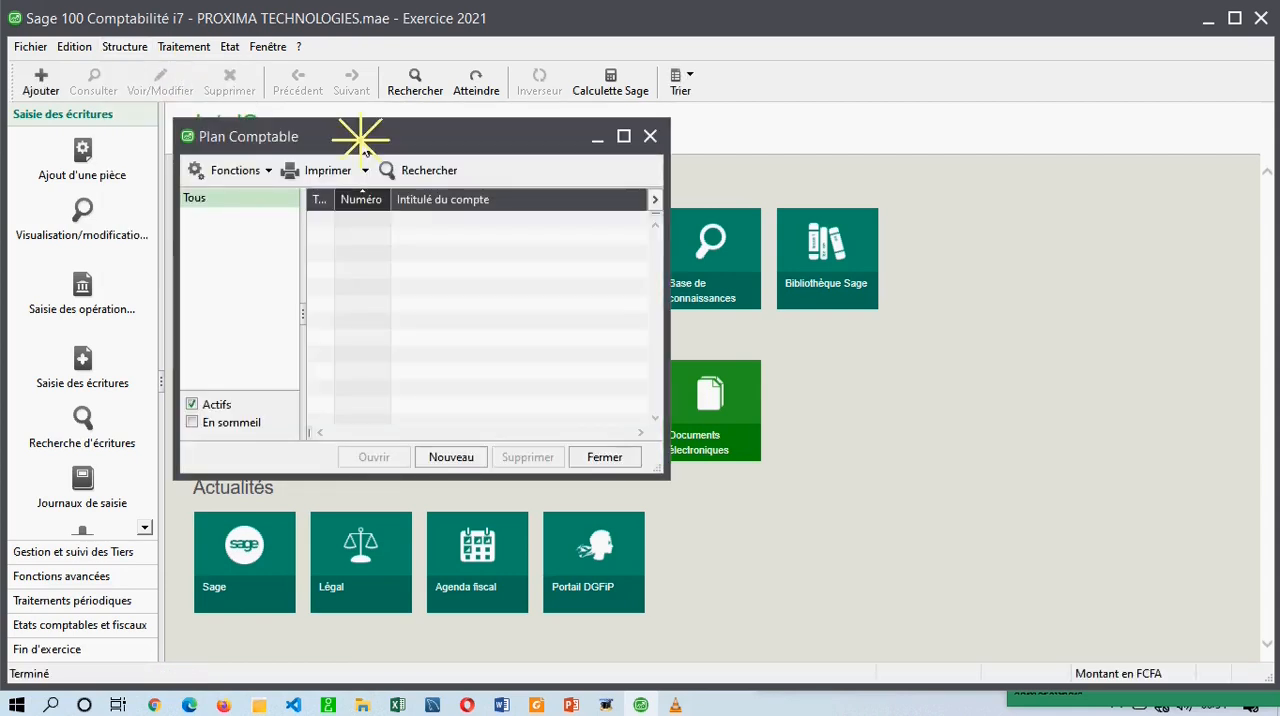
{"action": "left_click_drag", "start_coordinate": [362, 140], "coordinate": [564, 147]}
Try the En sommeil filter on the list of accounts and restore the Actifs-only display.
{"action": "left_click", "coordinate": [658, 345]}
{"action": "left_click", "coordinate": [666, 257]}
{"action": "left_click", "coordinate": [651, 298]}
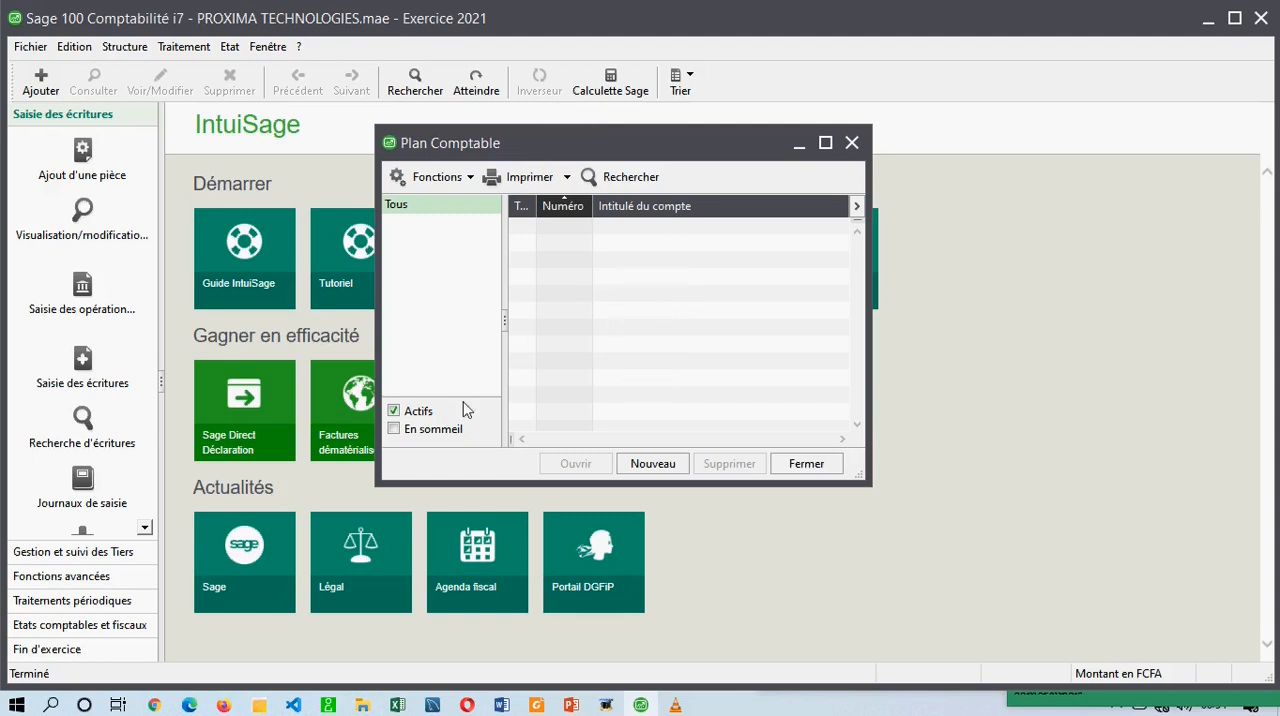
{"action": "left_click", "coordinate": [395, 429]}
{"action": "left_click", "coordinate": [394, 430]}
Check the Mise en sommeil preference in the company's identification parameters, then close the parameters.
{"action": "left_click", "coordinate": [20, 47]}
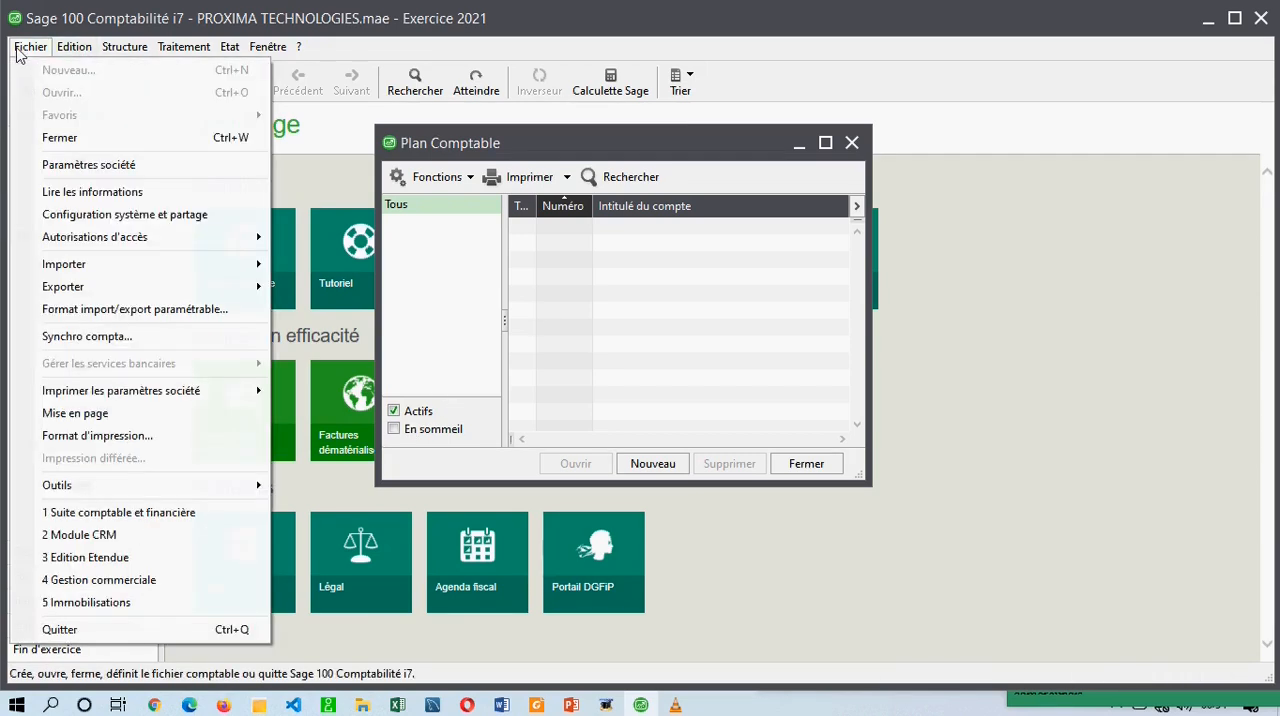
{"action": "left_click", "coordinate": [100, 168]}
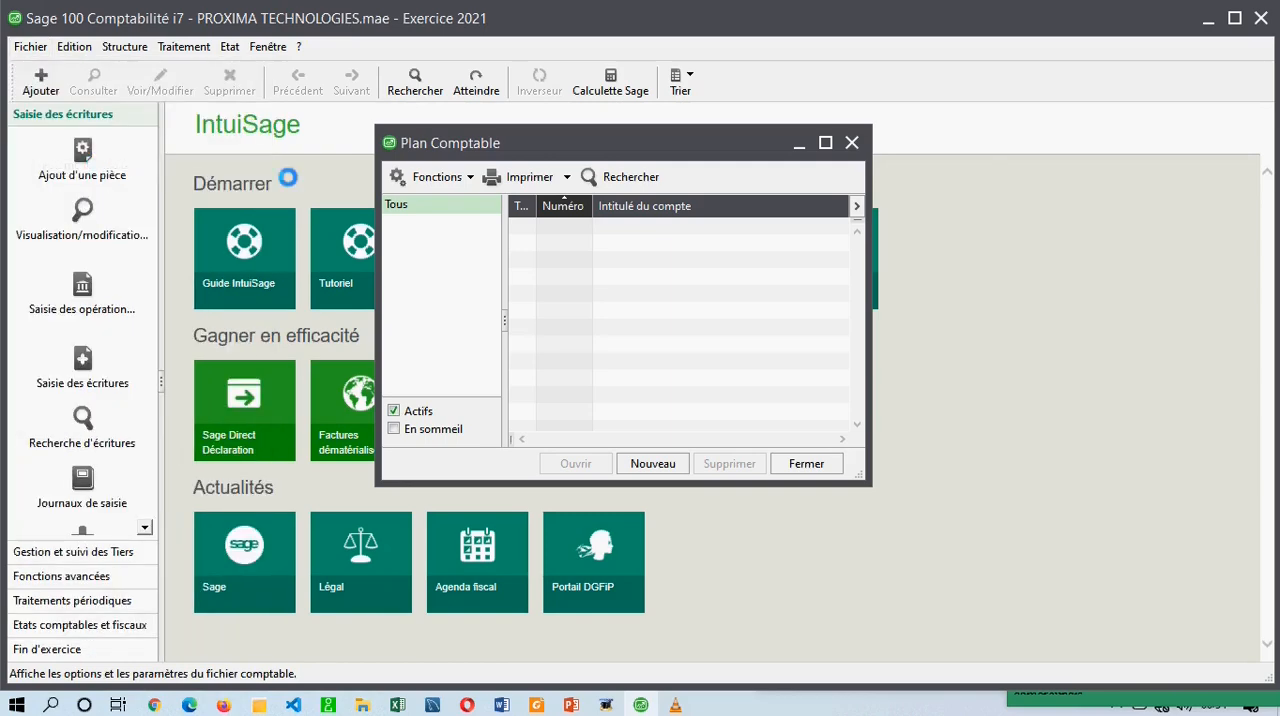
{"action": "left_click", "coordinate": [445, 195]}
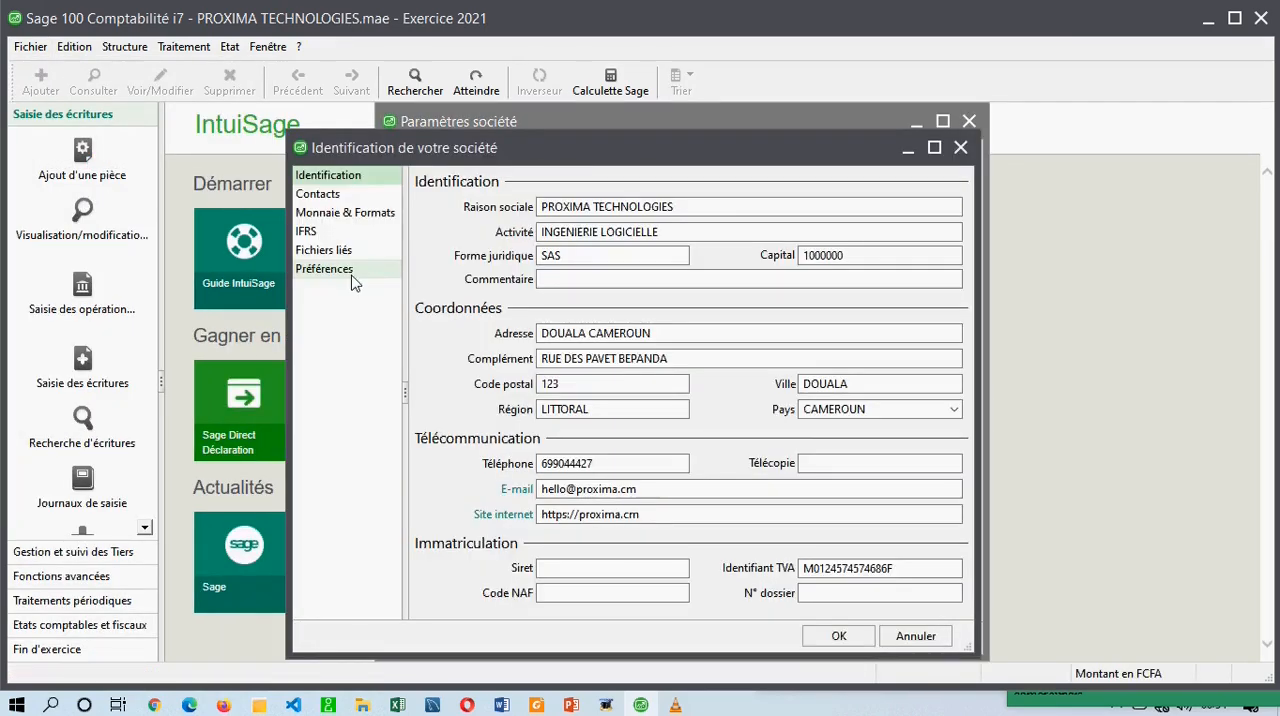
{"action": "left_click", "coordinate": [346, 272]}
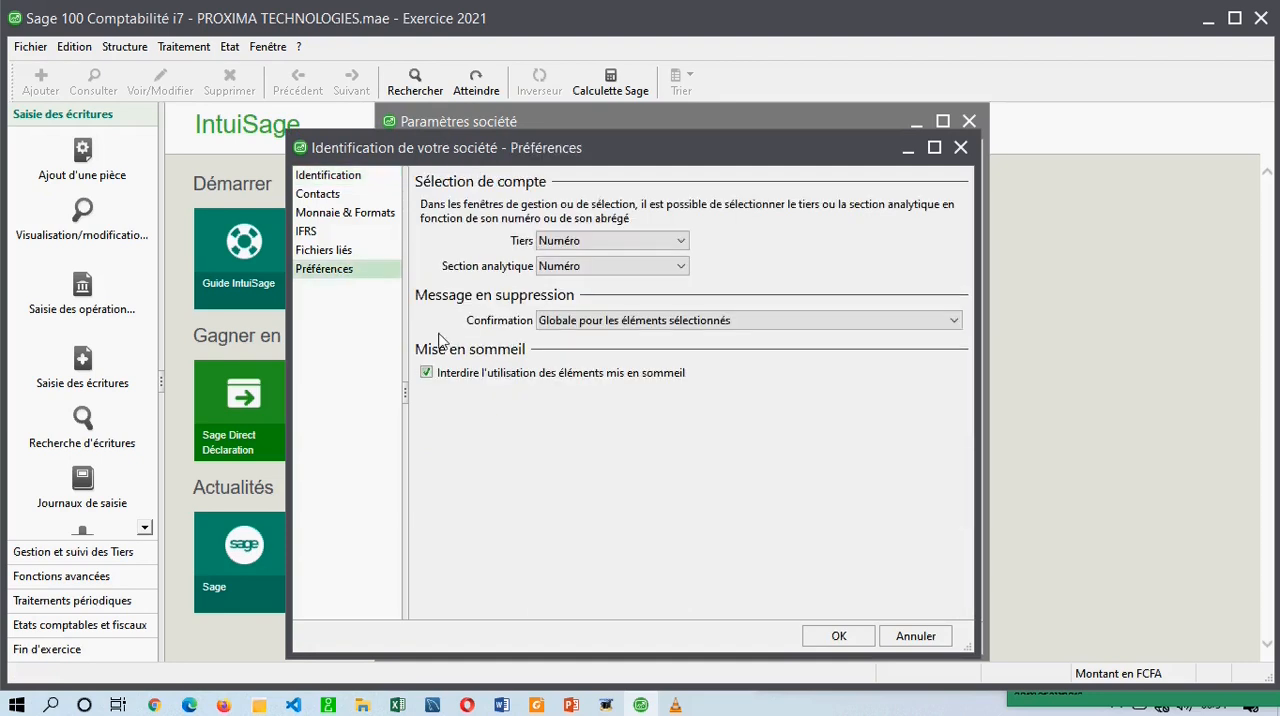
{"action": "left_click", "coordinate": [652, 361]}
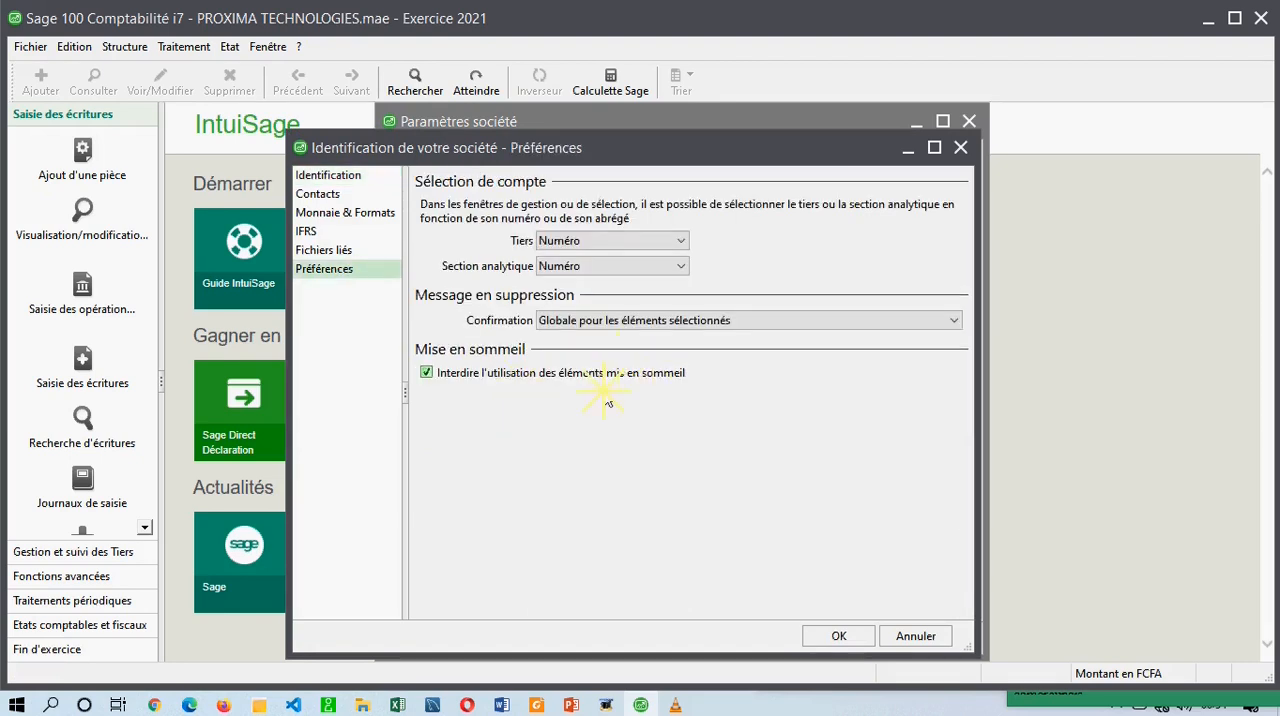
{"action": "left_click", "coordinate": [960, 147]}
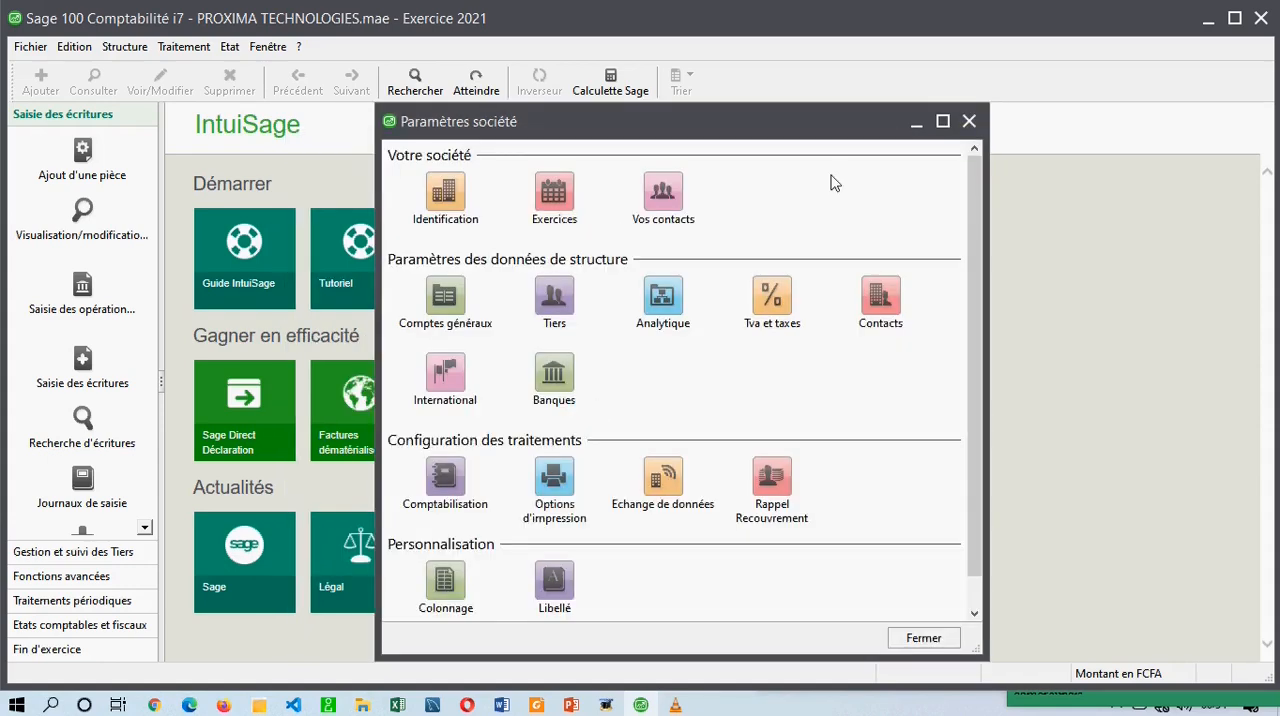
{"action": "left_click", "coordinate": [969, 121]}
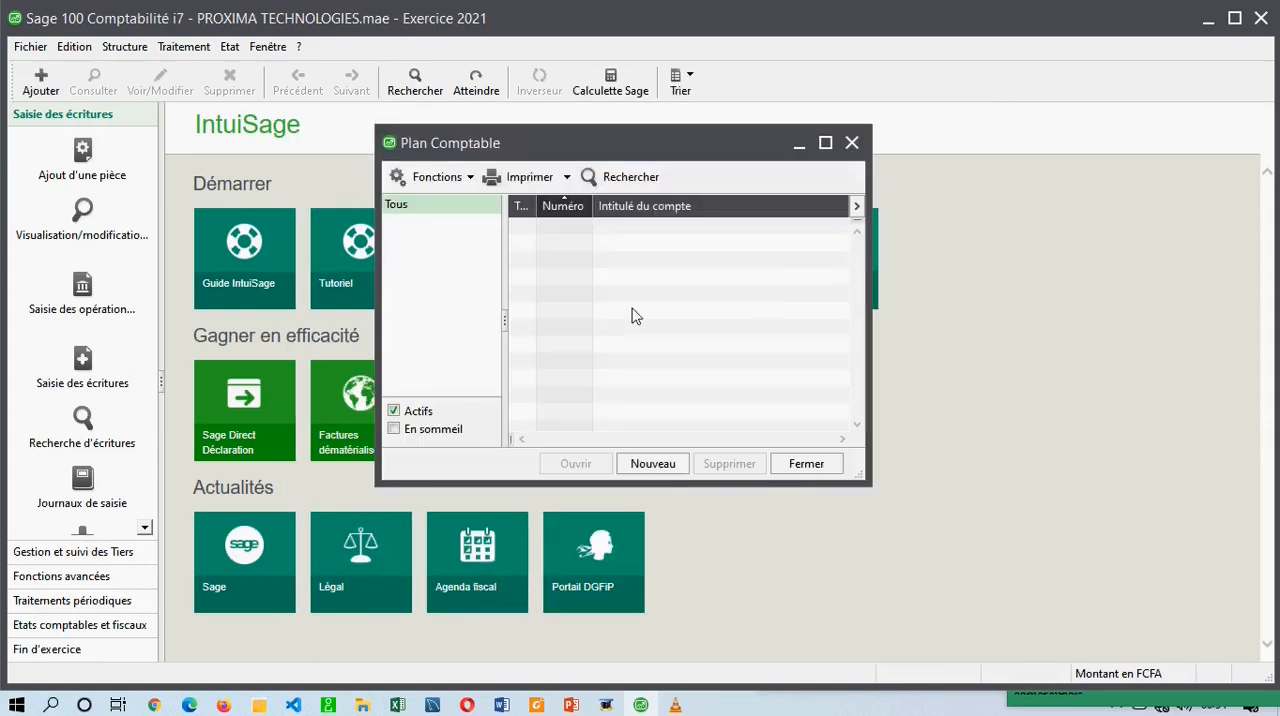
Examine the functions, print options and search form available for the Plan Comptable.
{"action": "left_click_drag", "start_coordinate": [540, 145], "coordinate": [613, 141]}
{"action": "left_click", "coordinate": [548, 175]}
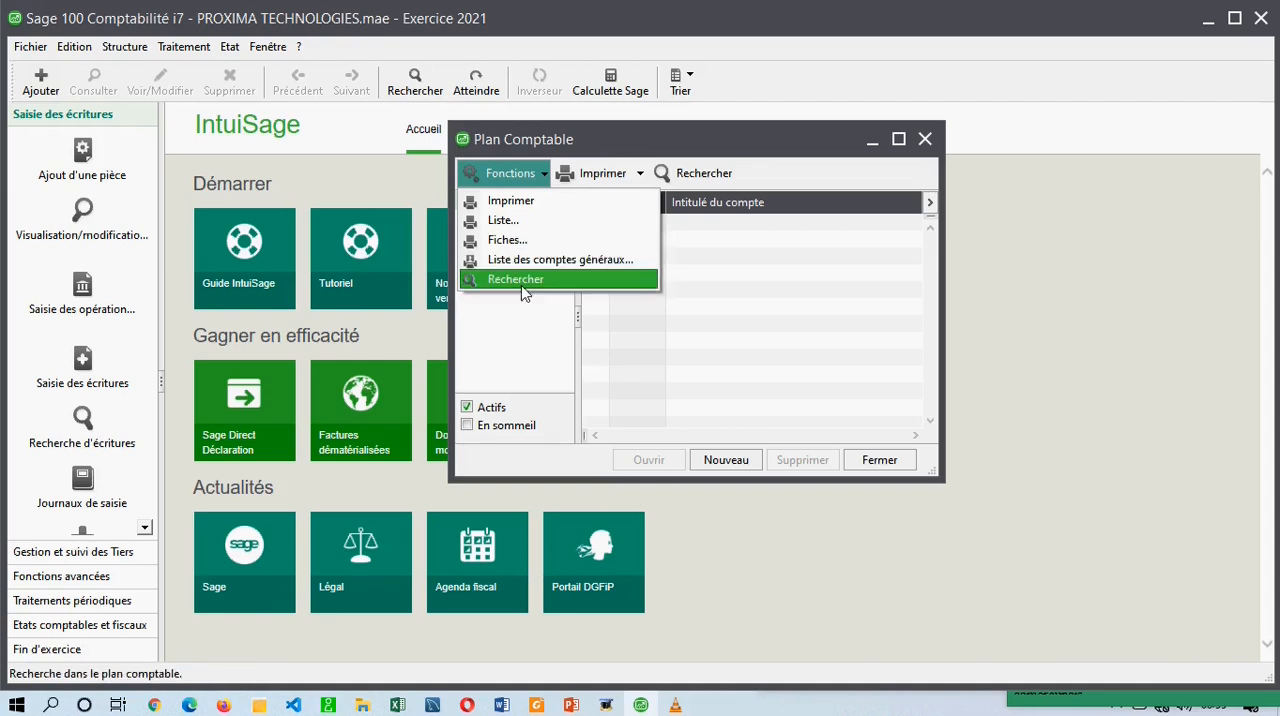
{"action": "left_click", "coordinate": [639, 181]}
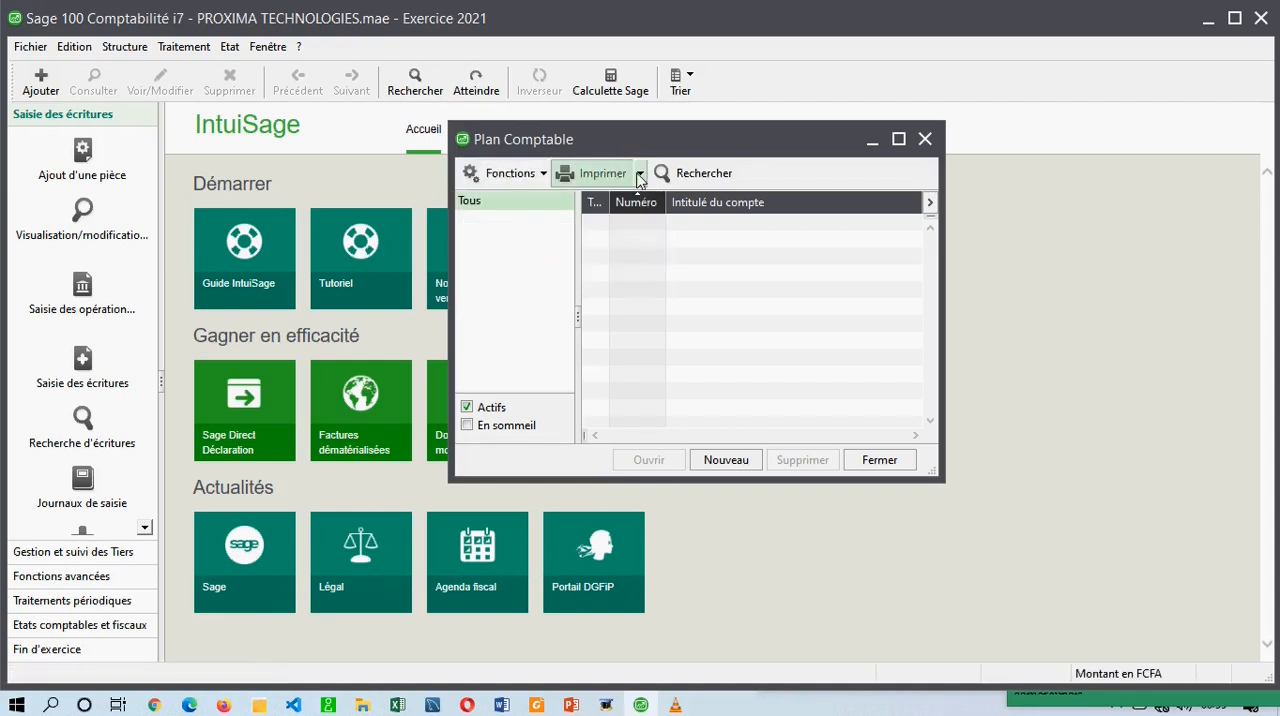
{"action": "left_click", "coordinate": [641, 180]}
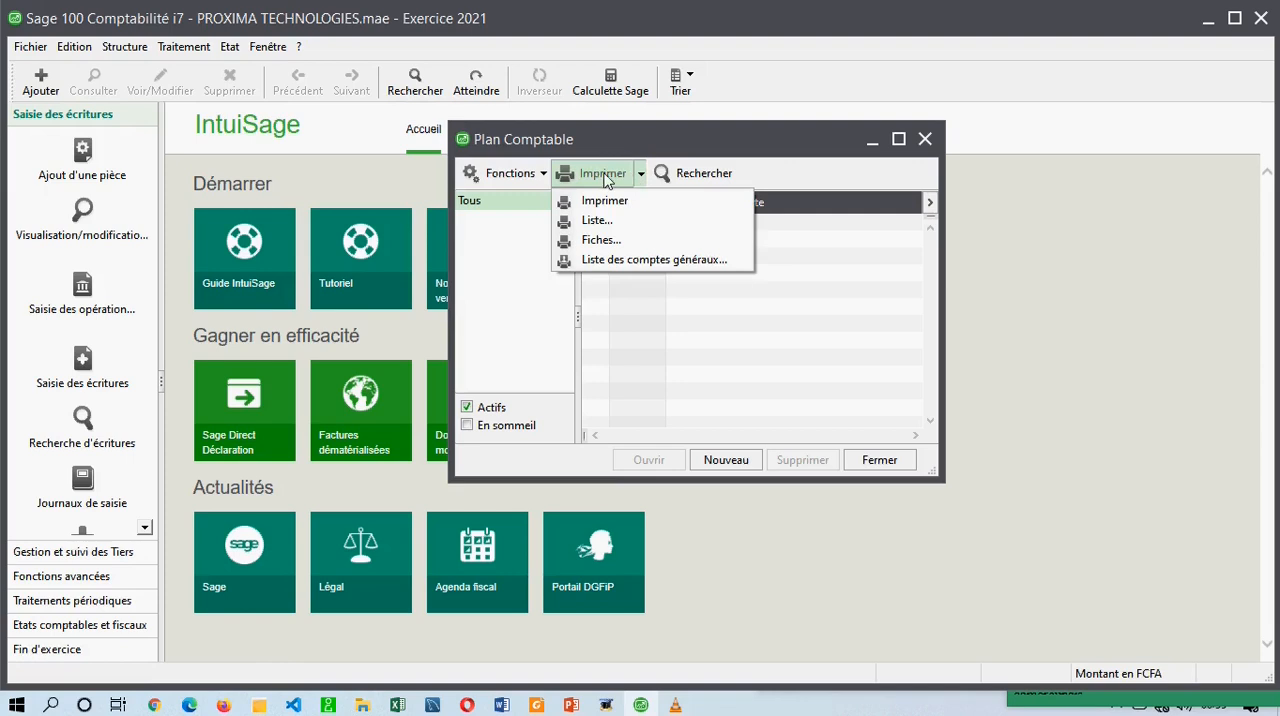
{"action": "left_click", "coordinate": [639, 180]}
{"action": "left_click", "coordinate": [688, 175]}
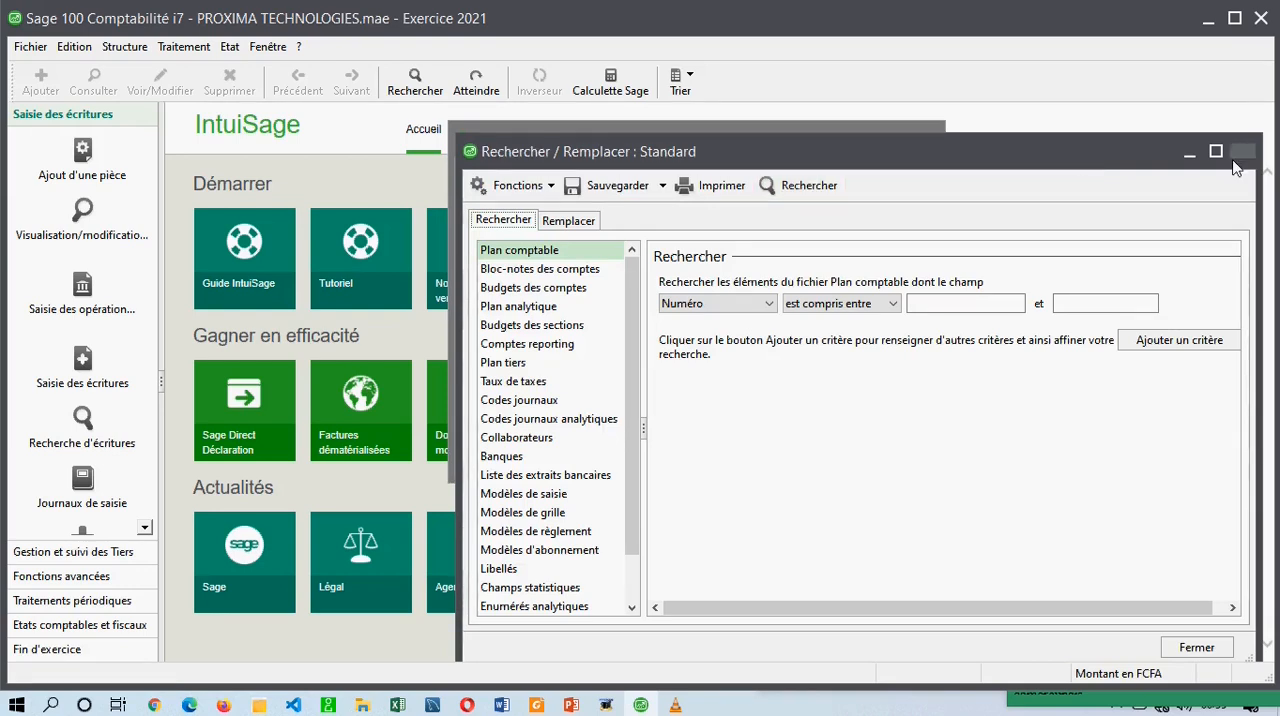
{"action": "left_click", "coordinate": [1238, 155]}
{"action": "left_click_drag", "start_coordinate": [746, 148], "coordinate": [565, 110]}
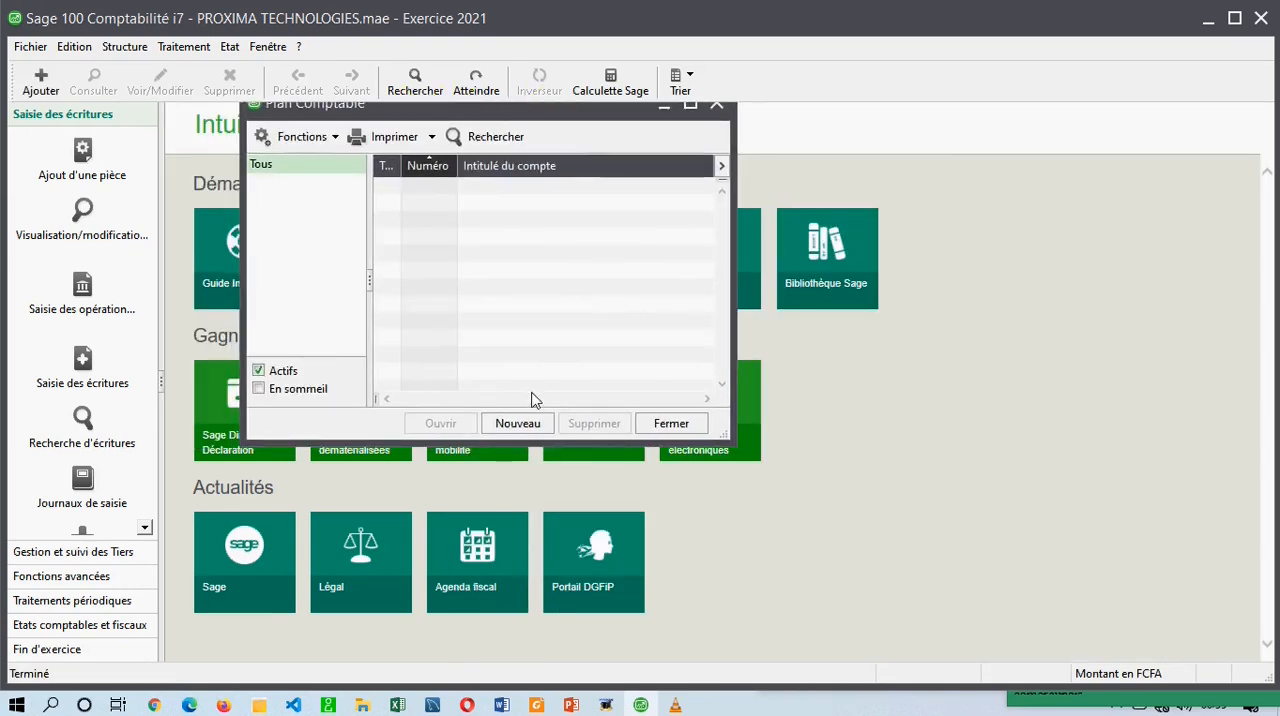
Examine the general account creation assistant through both ways of adding an account, closing it each time without creating one.
{"action": "left_click", "coordinate": [510, 425]}
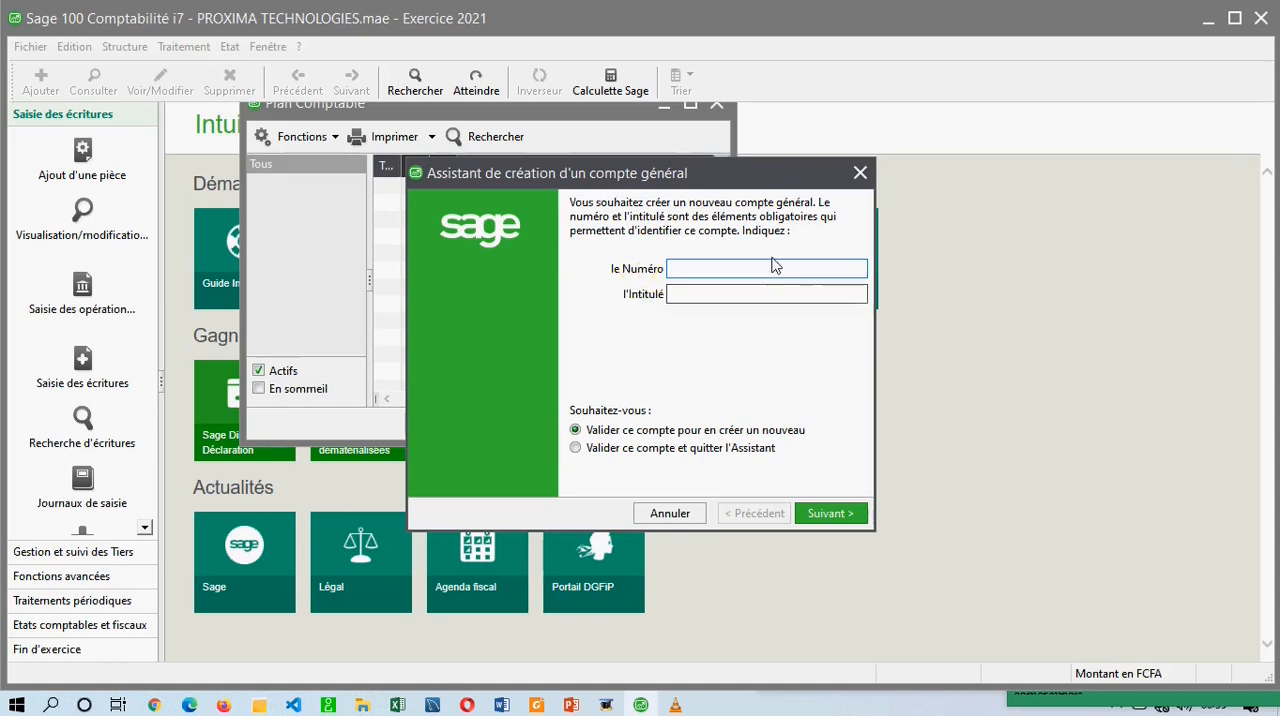
{"action": "left_click", "coordinate": [860, 173]}
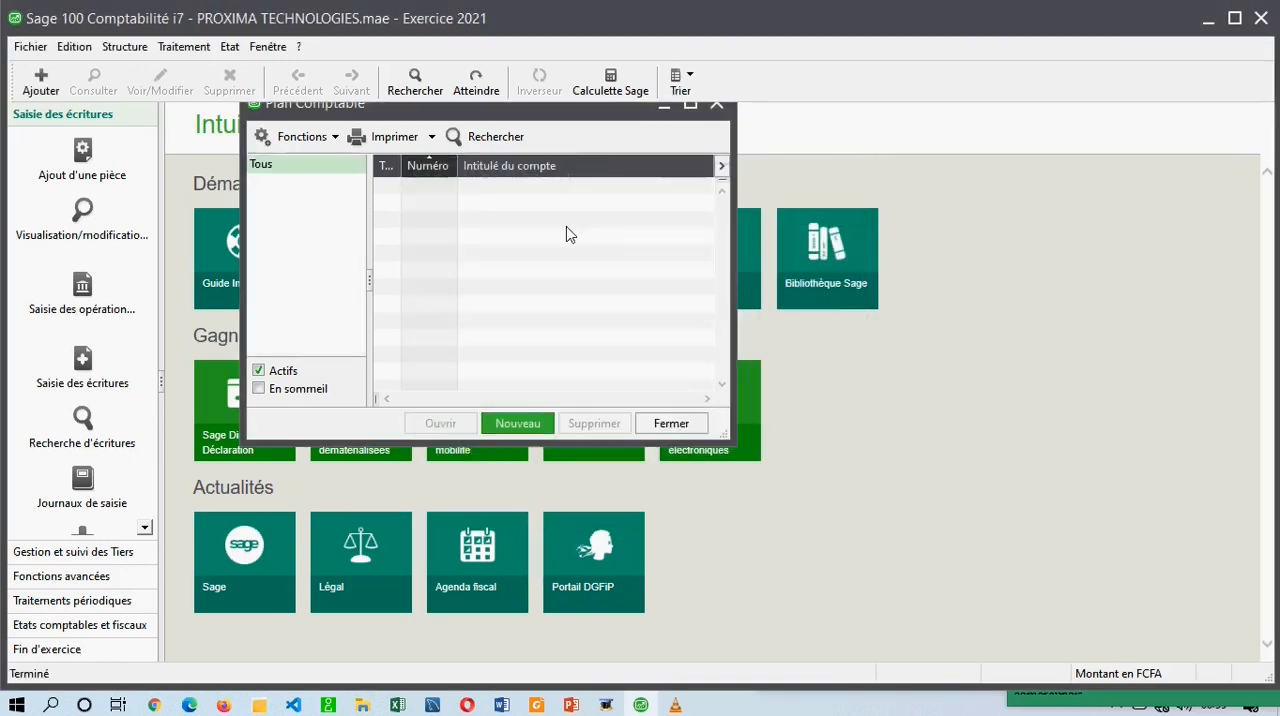
{"action": "right_click", "coordinate": [464, 259]}
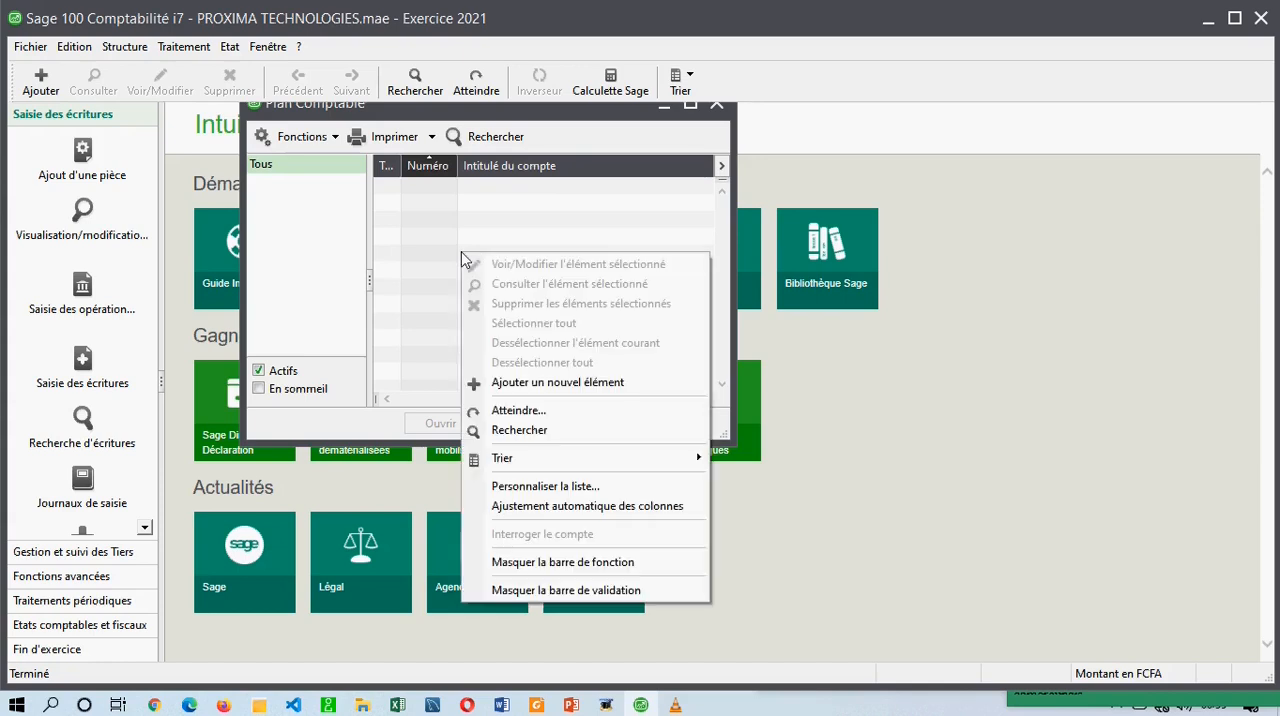
{"action": "left_click", "coordinate": [525, 382]}
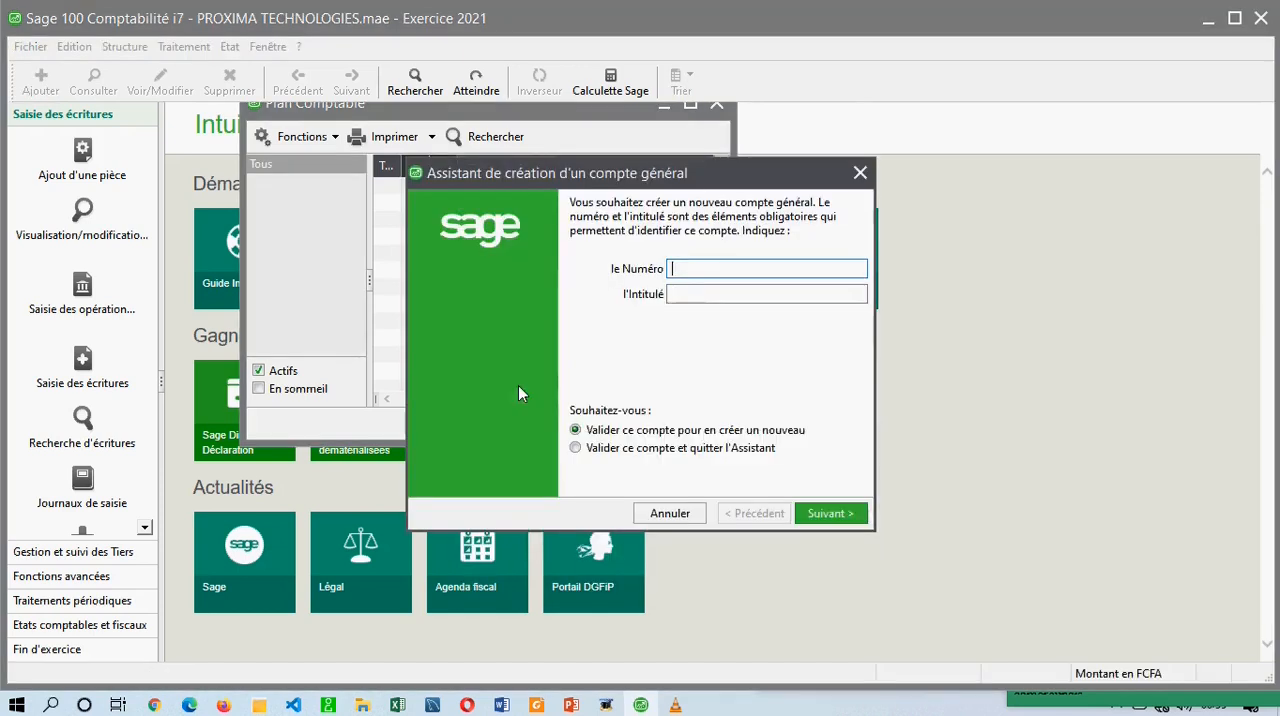
{"action": "left_click", "coordinate": [670, 293]}
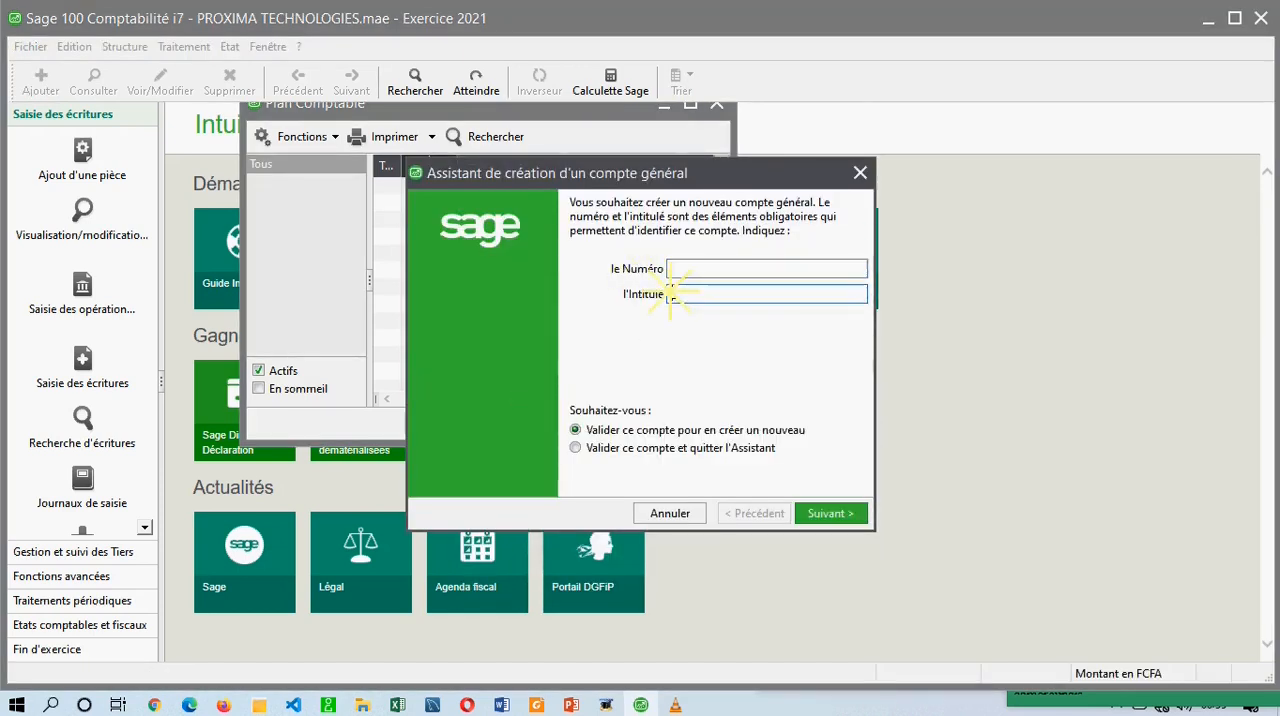
{"action": "left_click", "coordinate": [569, 182]}
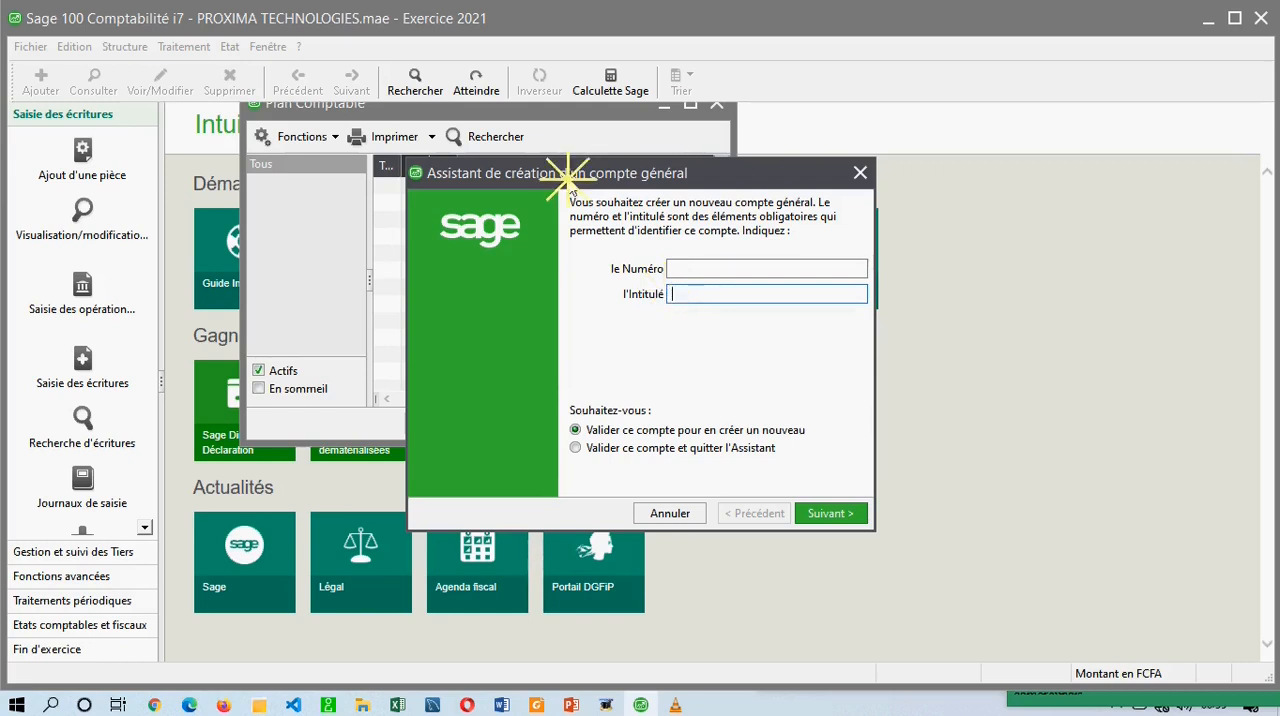
{"action": "left_click_drag", "start_coordinate": [569, 182], "coordinate": [773, 203]}
{"action": "mouse_move", "coordinate": [661, 203]}
{"action": "left_mouse_down"}
{"action": "mouse_move", "coordinate": [727, 203]}
{"action": "mouse_move", "coordinate": [636, 207]}
{"action": "left_mouse_up"}
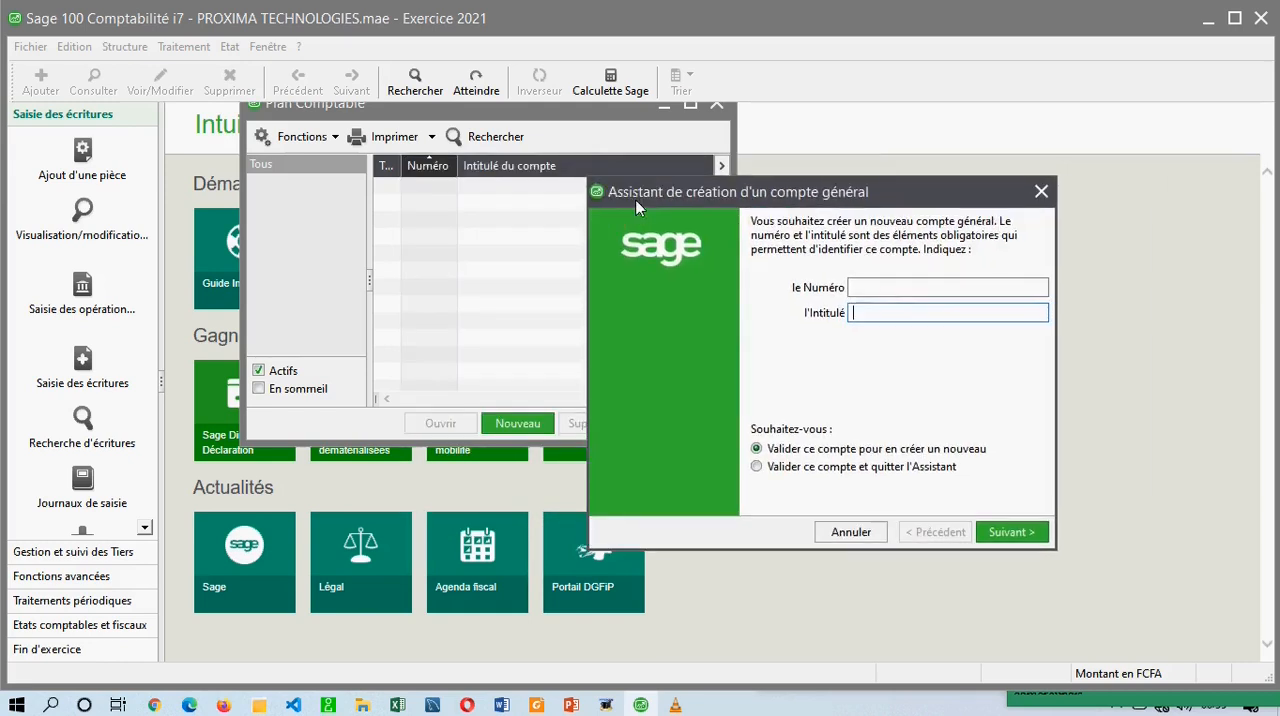
{"action": "left_click_drag", "start_coordinate": [925, 203], "coordinate": [787, 216]}
{"action": "left_click", "coordinate": [900, 205]}
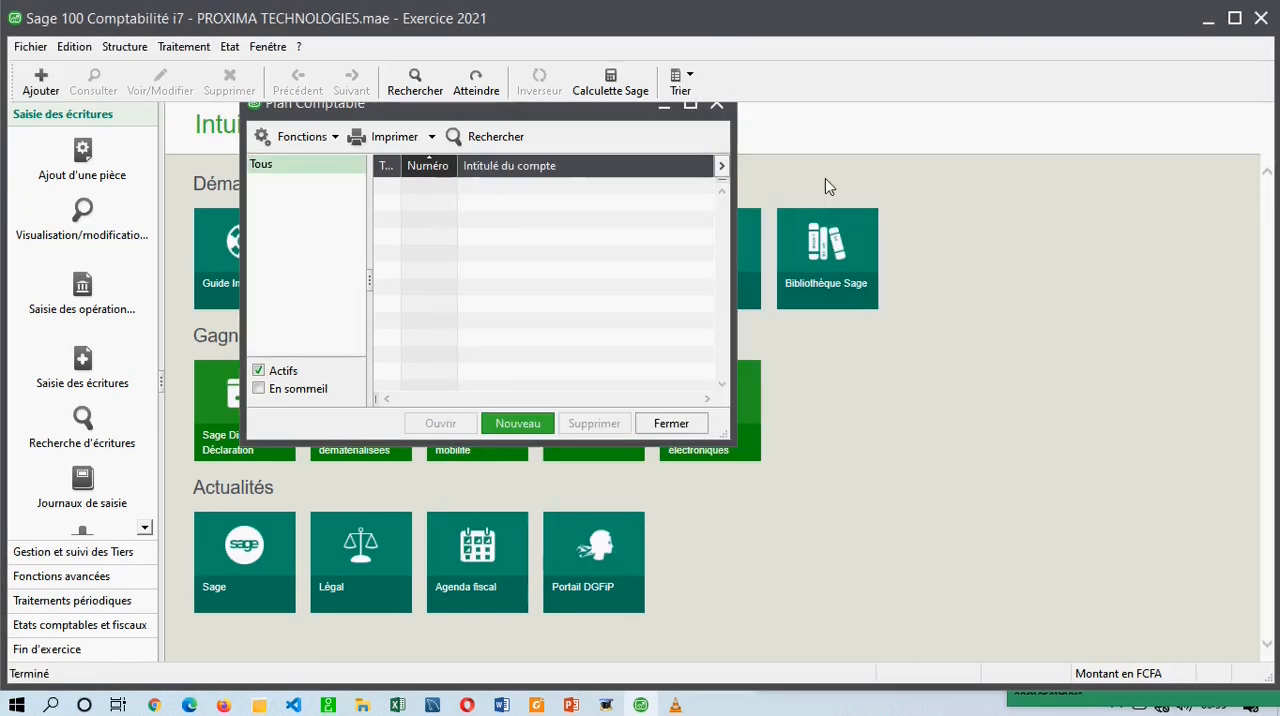
Turn off Mode assistant and check that it is disabled.
{"action": "left_click", "coordinate": [267, 46]}
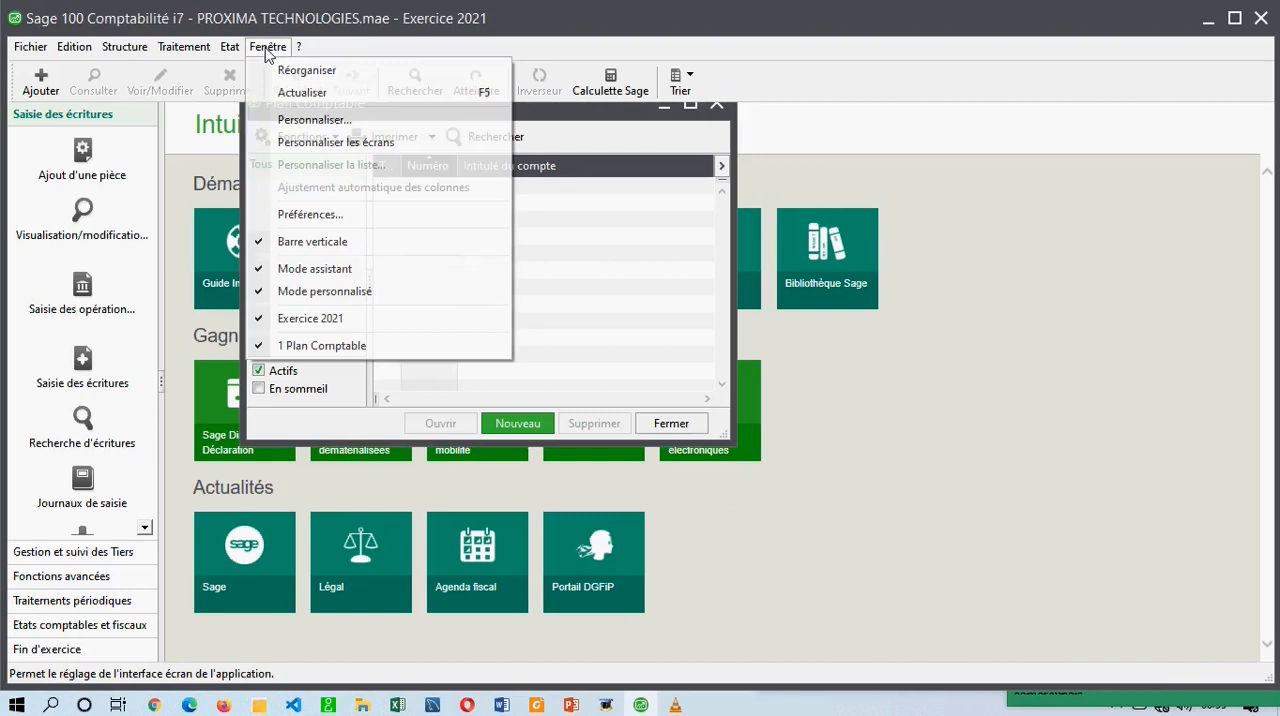
{"action": "left_click", "coordinate": [282, 270]}
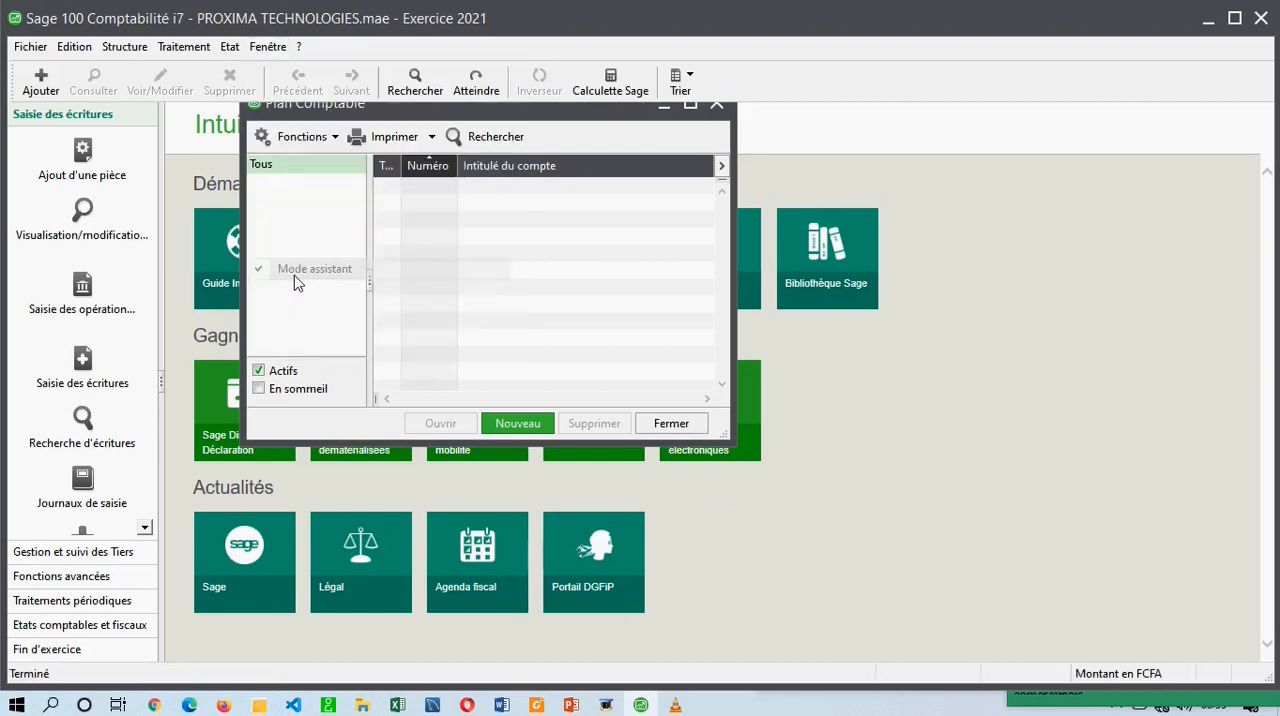
{"action": "left_click", "coordinate": [283, 48]}
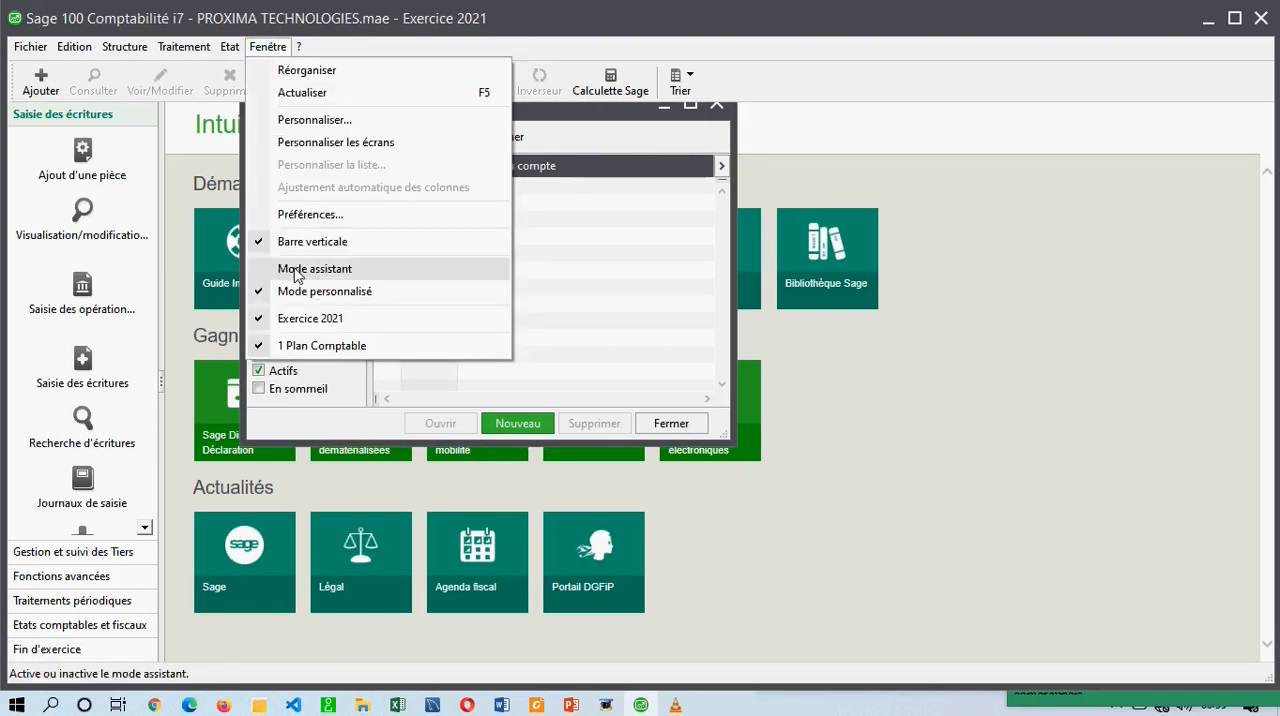
{"action": "left_click", "coordinate": [558, 285]}
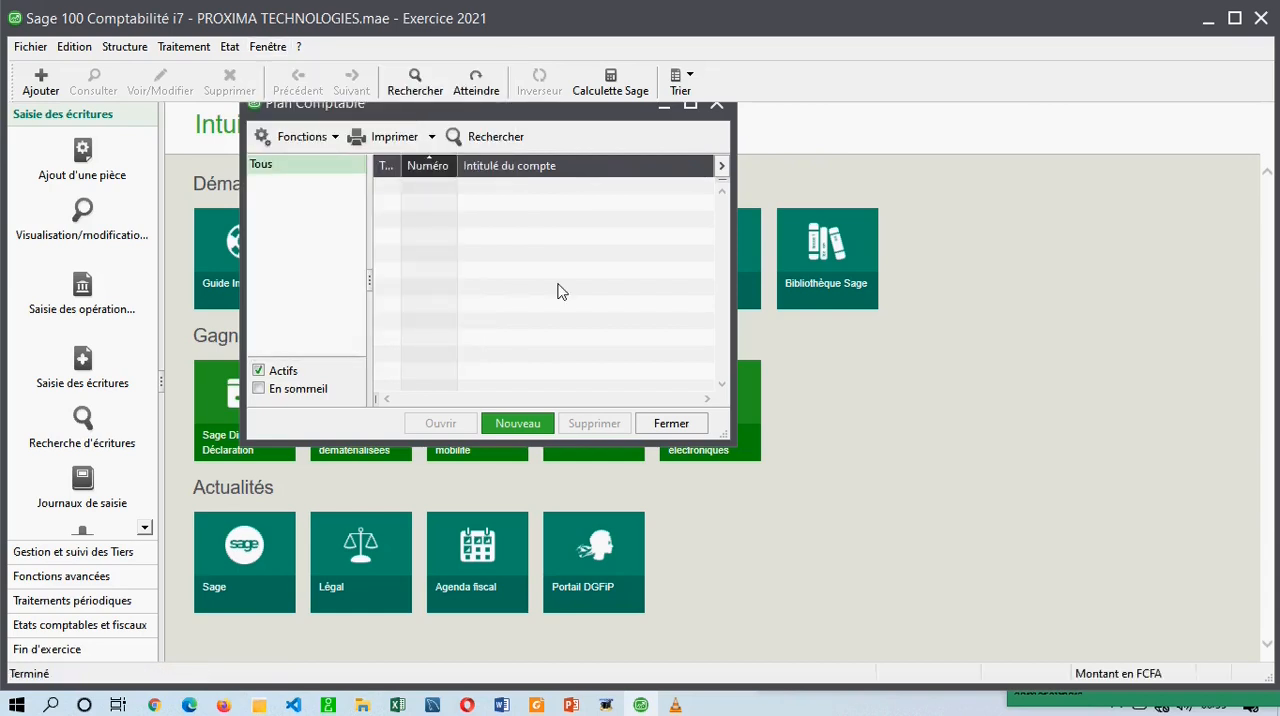
Open a blank general account form without the assistant and recheck the Mode assistant setting.
{"action": "left_click", "coordinate": [524, 431]}
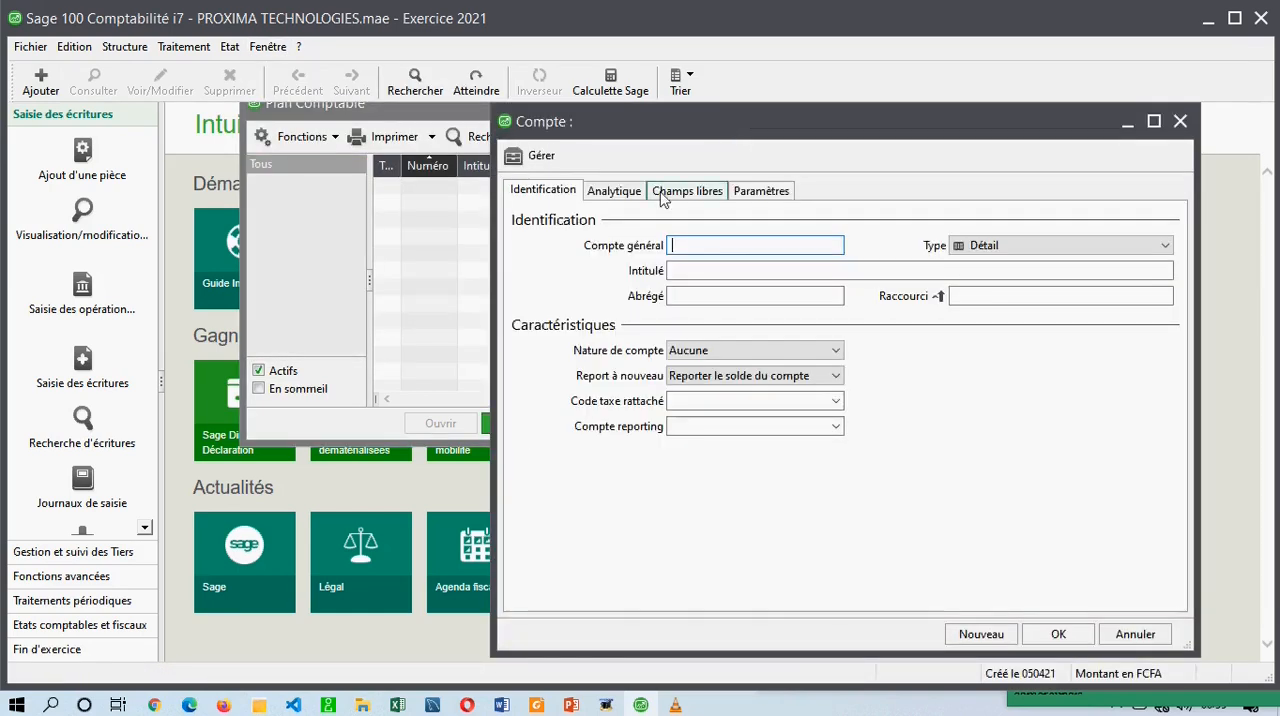
{"action": "left_click_drag", "start_coordinate": [1080, 118], "coordinate": [543, 122]}
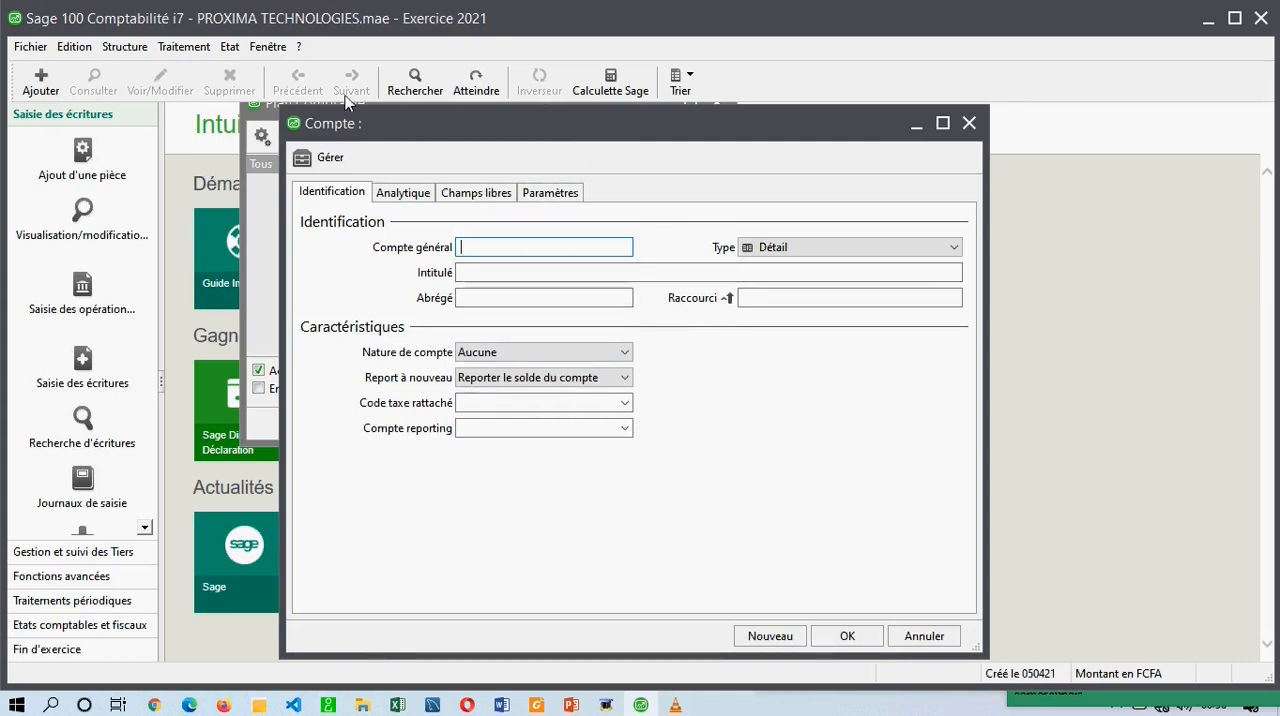
{"action": "left_click", "coordinate": [267, 46]}
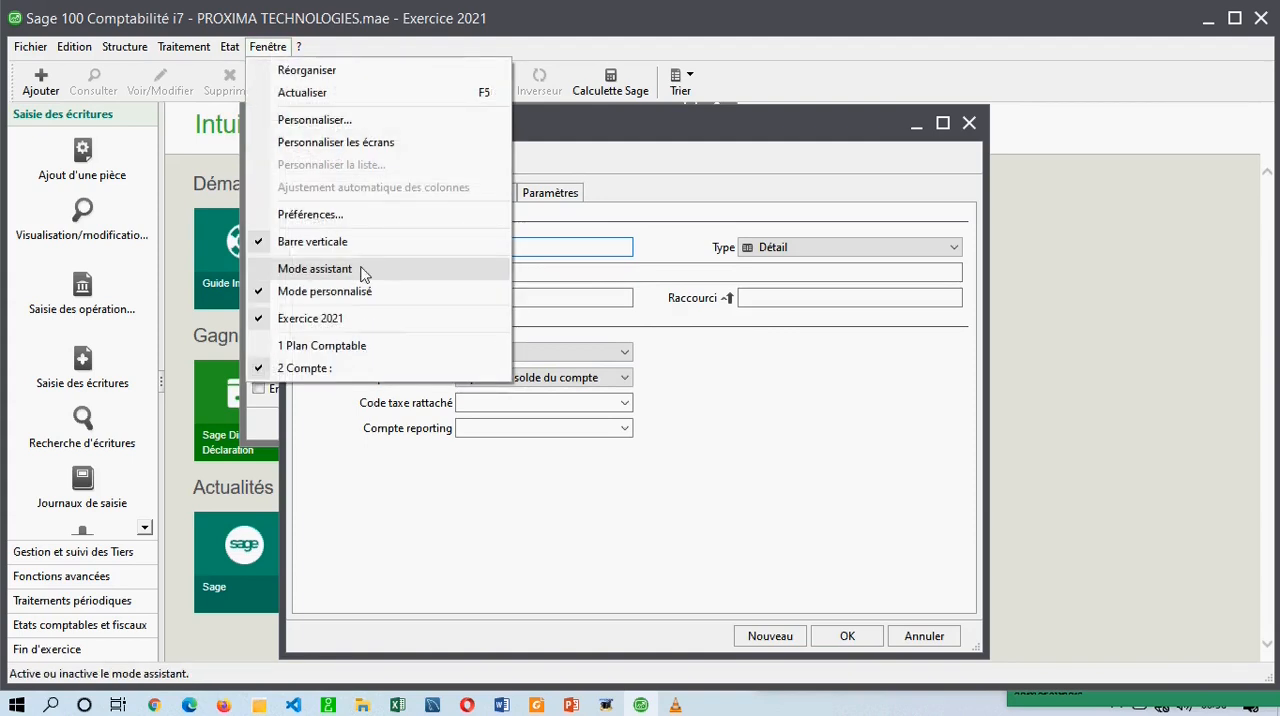
{"action": "left_click", "coordinate": [614, 156]}
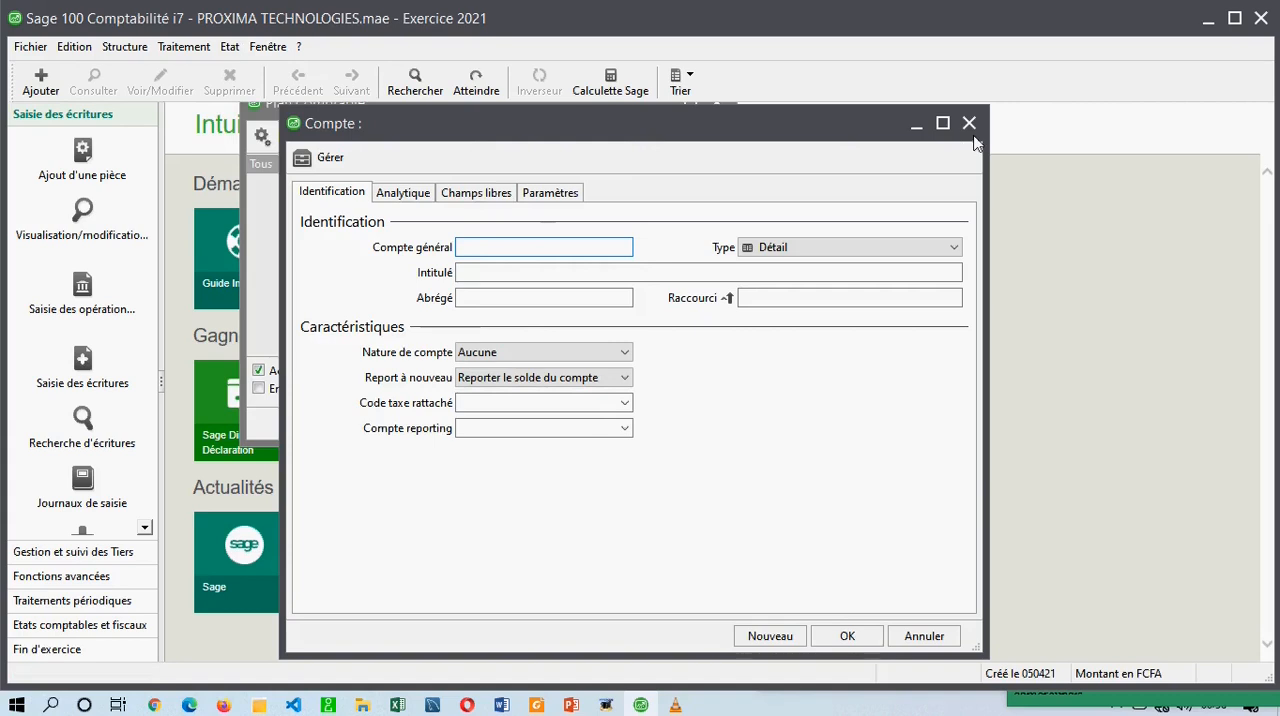
Close the blank account form without creating an account and turn Mode assistant back on.
{"action": "left_click", "coordinate": [267, 46]}
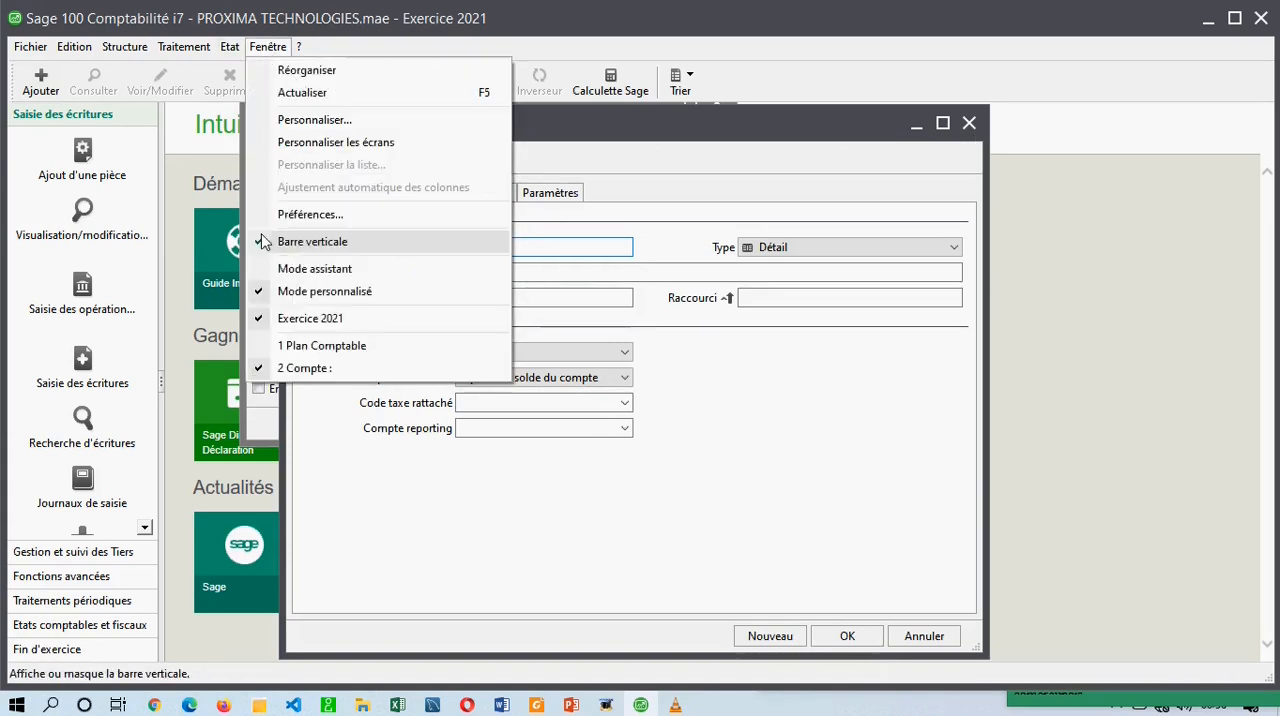
{"action": "left_click", "coordinate": [630, 150]}
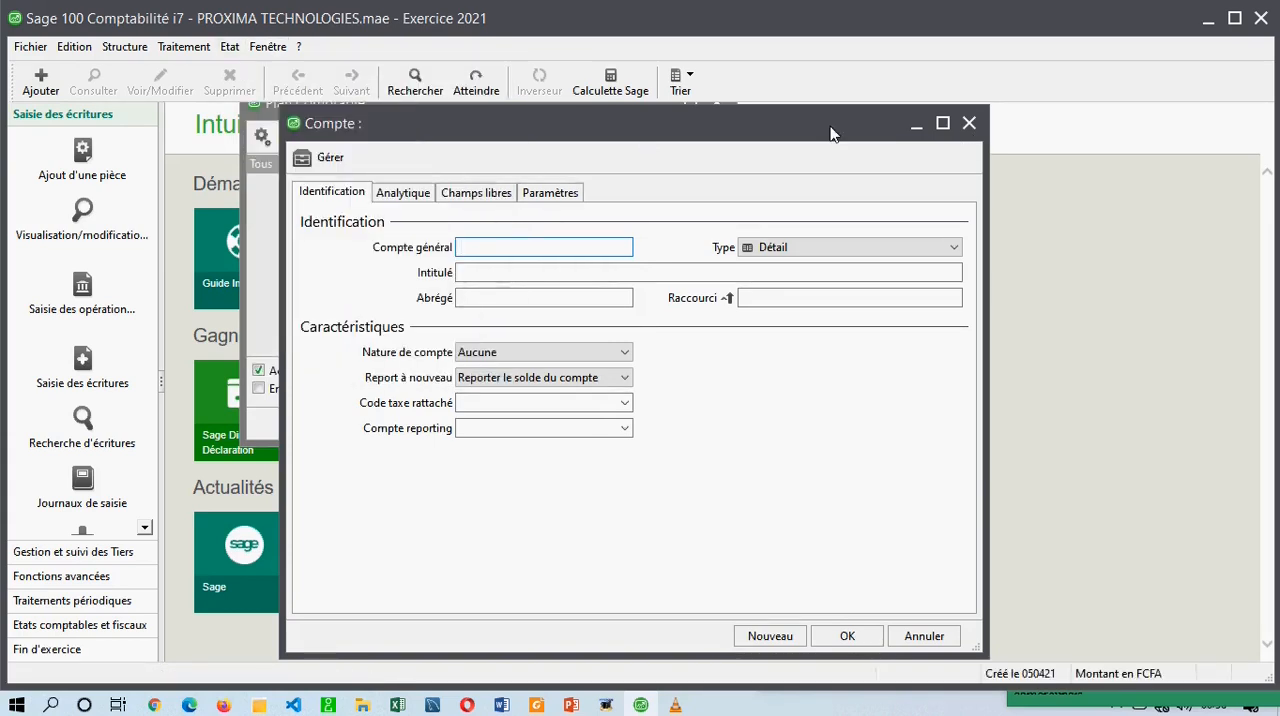
{"action": "left_click", "coordinate": [970, 124]}
{"action": "left_click", "coordinate": [274, 48]}
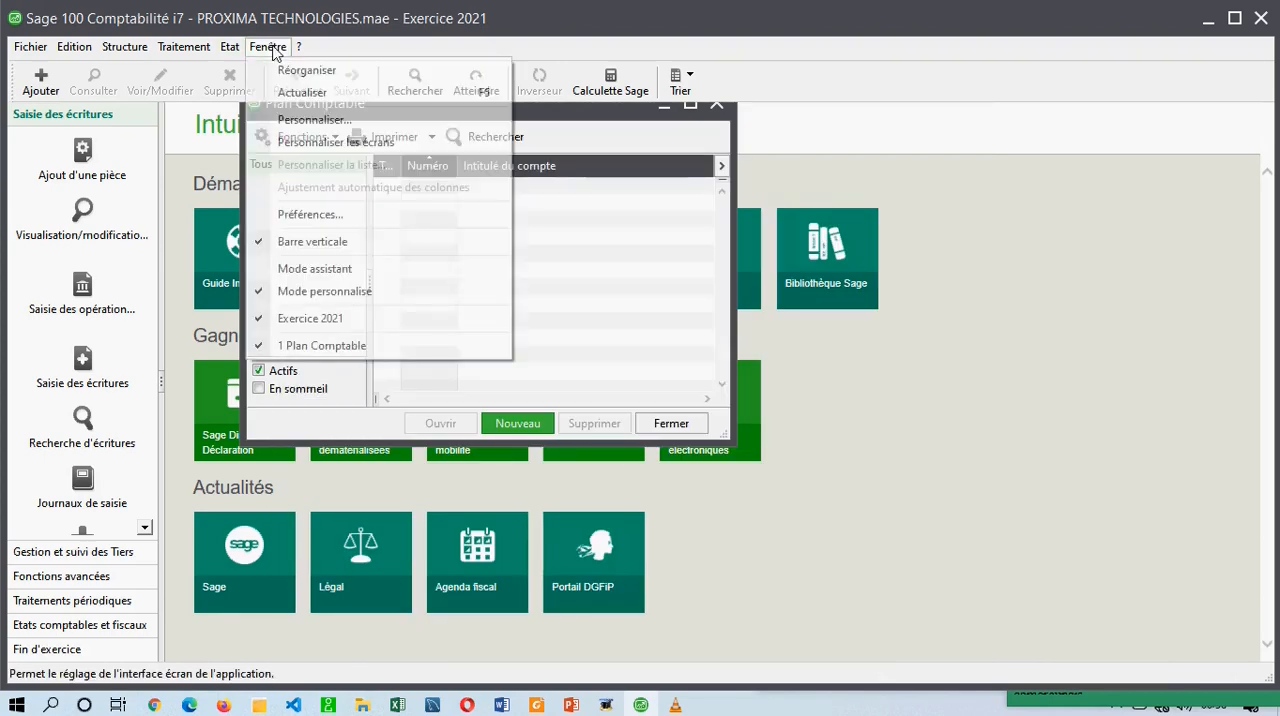
{"action": "left_click", "coordinate": [342, 272]}
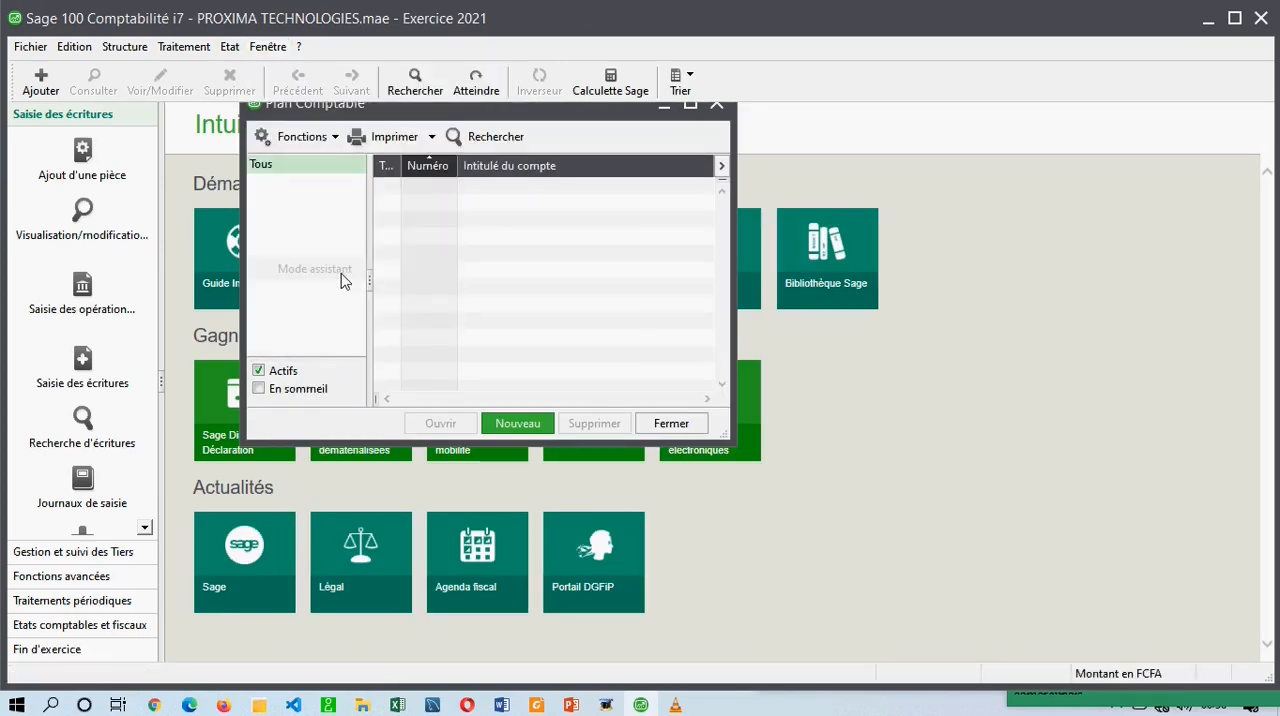
Start a new general account with the creation assistant and set its number to 1013.
{"action": "left_click", "coordinate": [530, 424]}
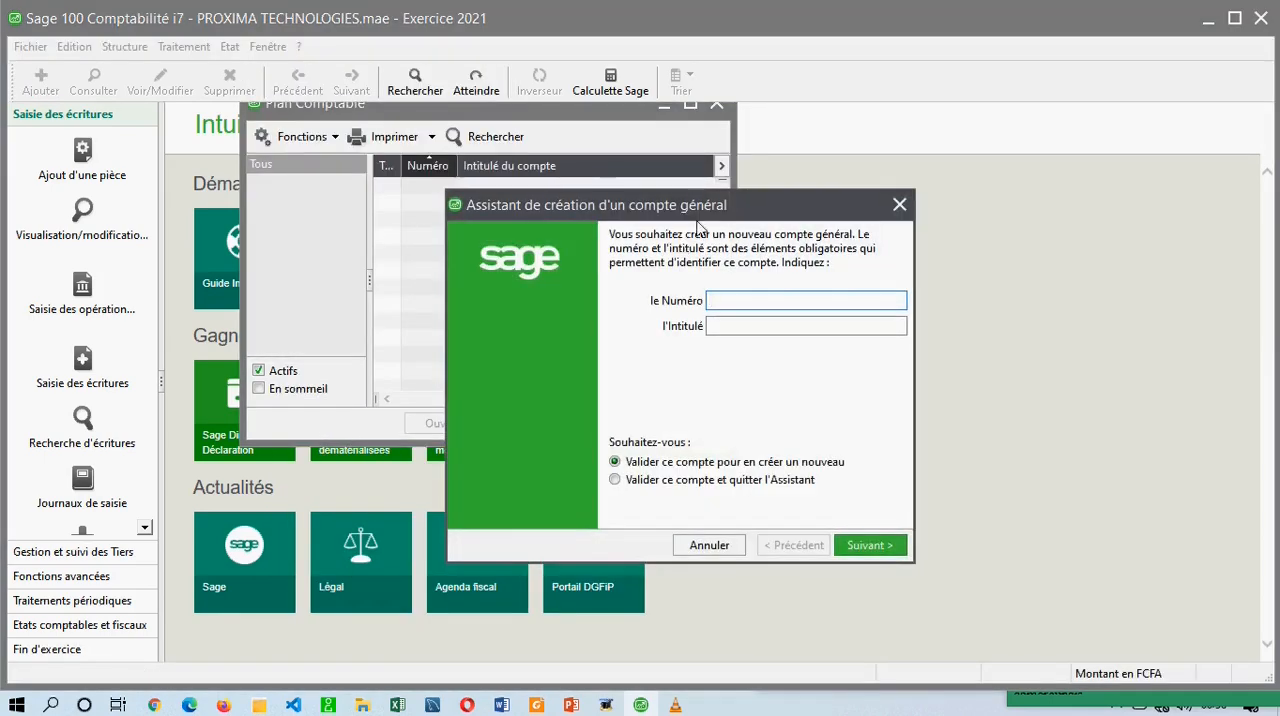
{"action": "left_click_drag", "start_coordinate": [697, 222], "coordinate": [525, 216]}
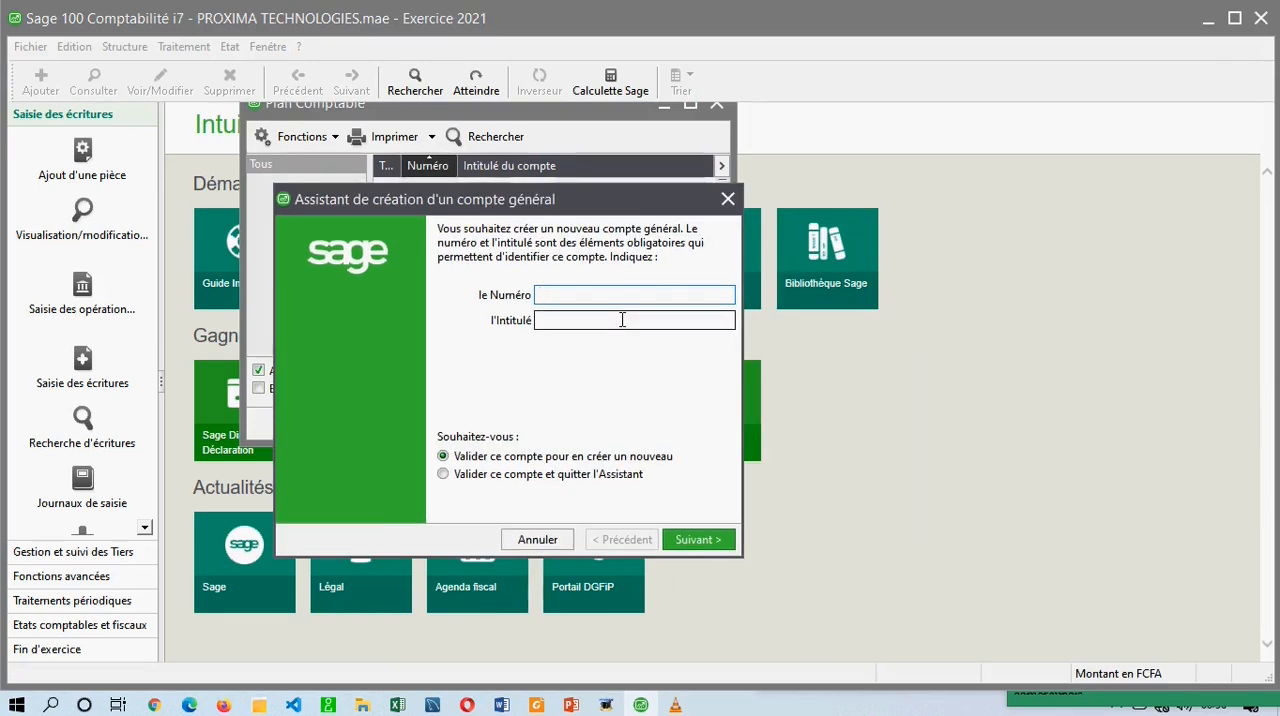
{"action": "type", "text": "1013"}
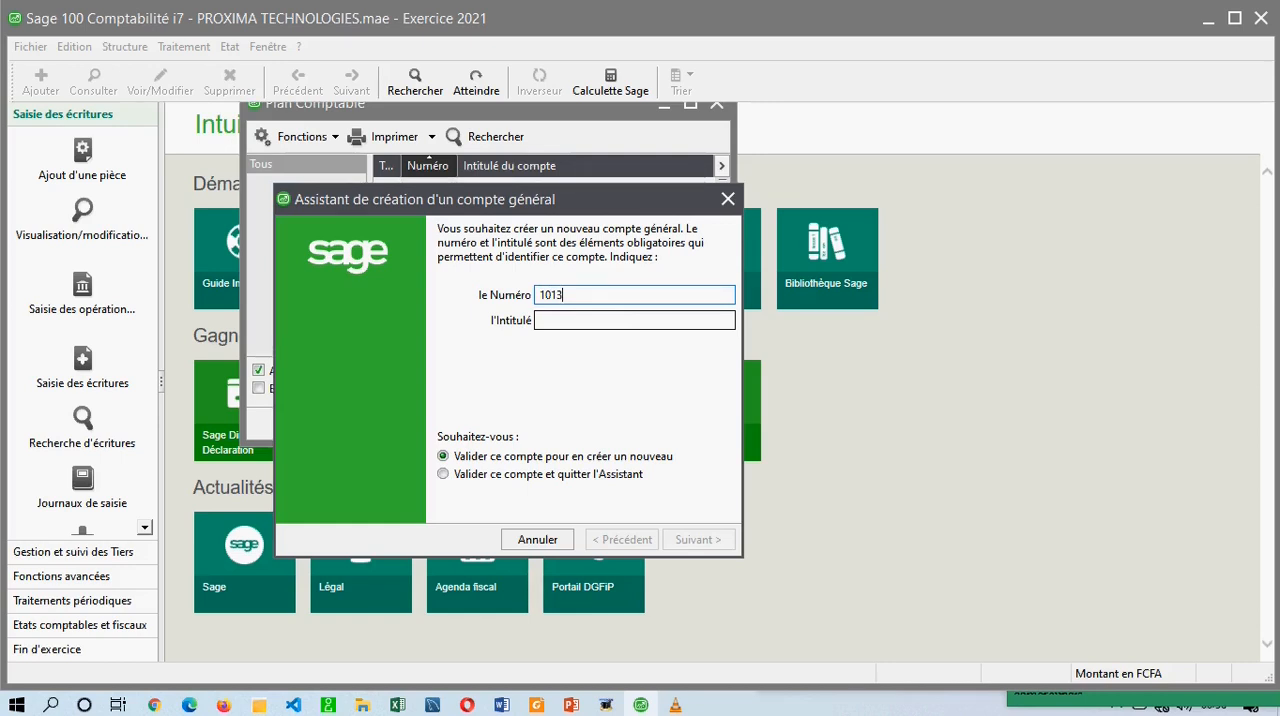
Examine the class 10 capital accounts, including 1011 and 1013, in the SYSCOHADA PDF in Foxit Reader, and return to Sage 100.
{"action": "key", "text": "alt+Tab"}
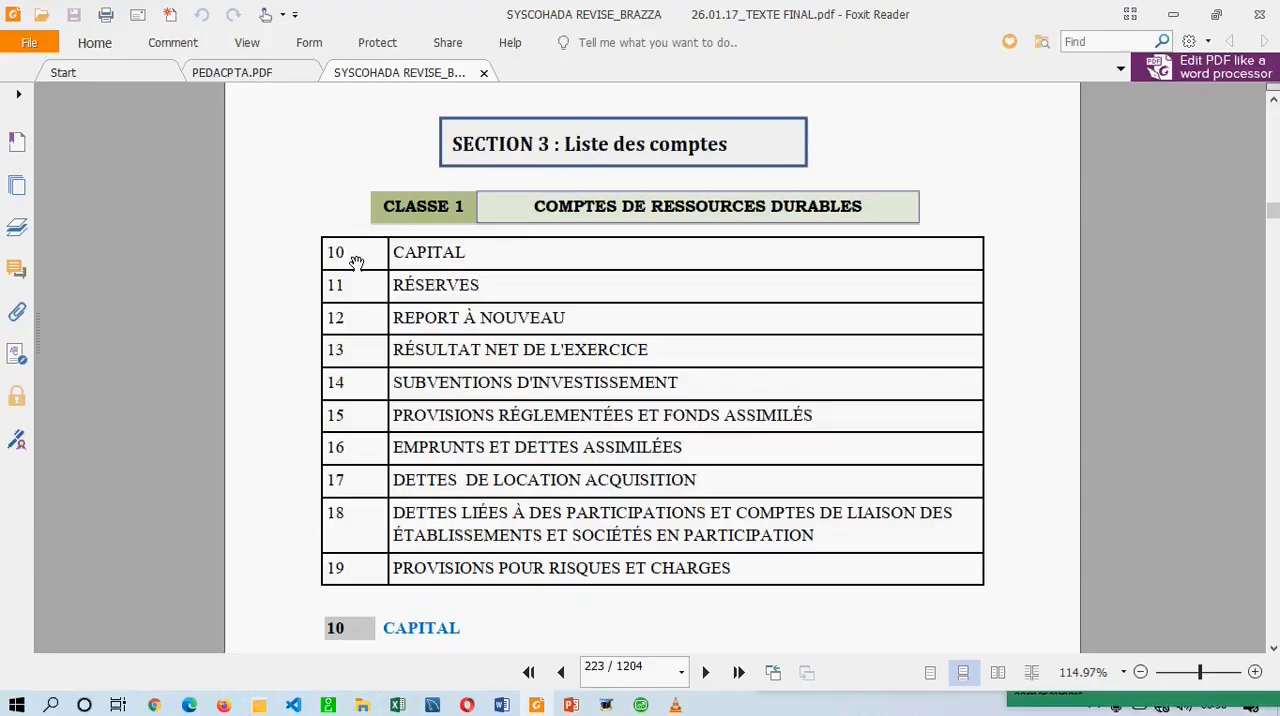
{"action": "scroll", "coordinate": [366, 348], "scroll_direction": "down", "scroll_amount": 5}
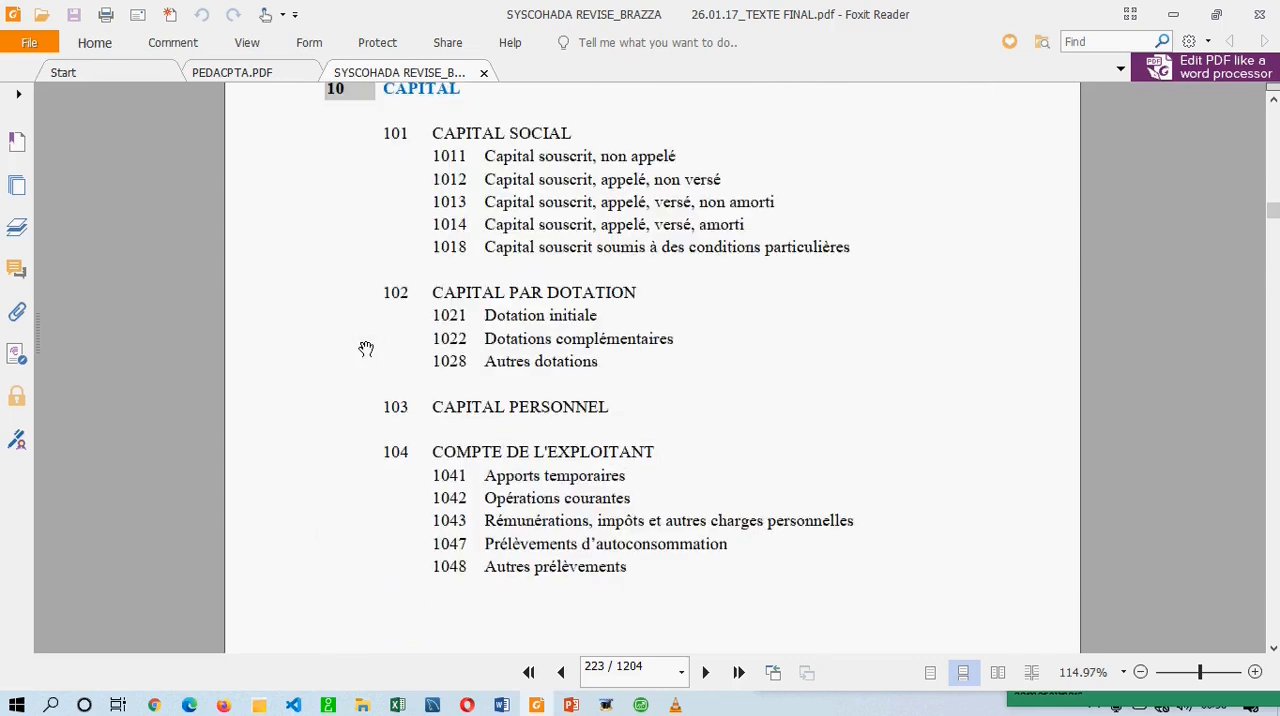
{"action": "scroll", "coordinate": [366, 348], "scroll_direction": "up", "scroll_amount": 1}
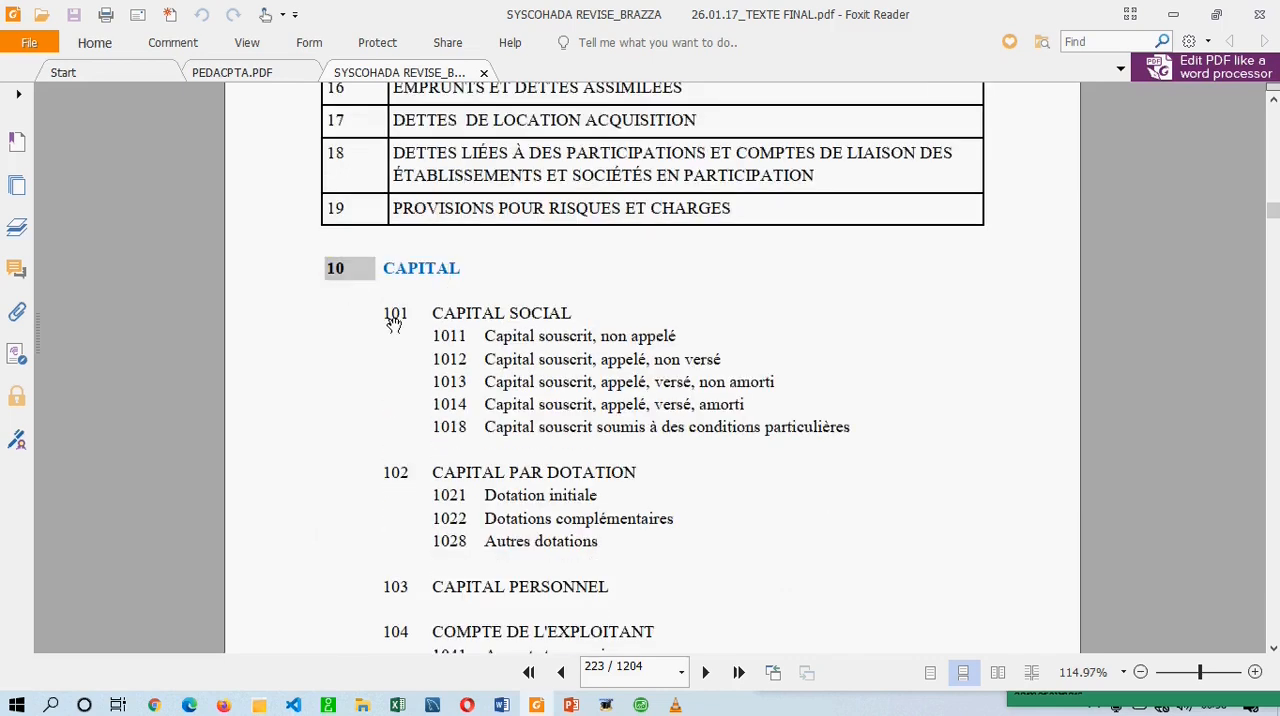
{"action": "left_click", "coordinate": [394, 480]}
{"action": "left_click", "coordinate": [380, 592]}
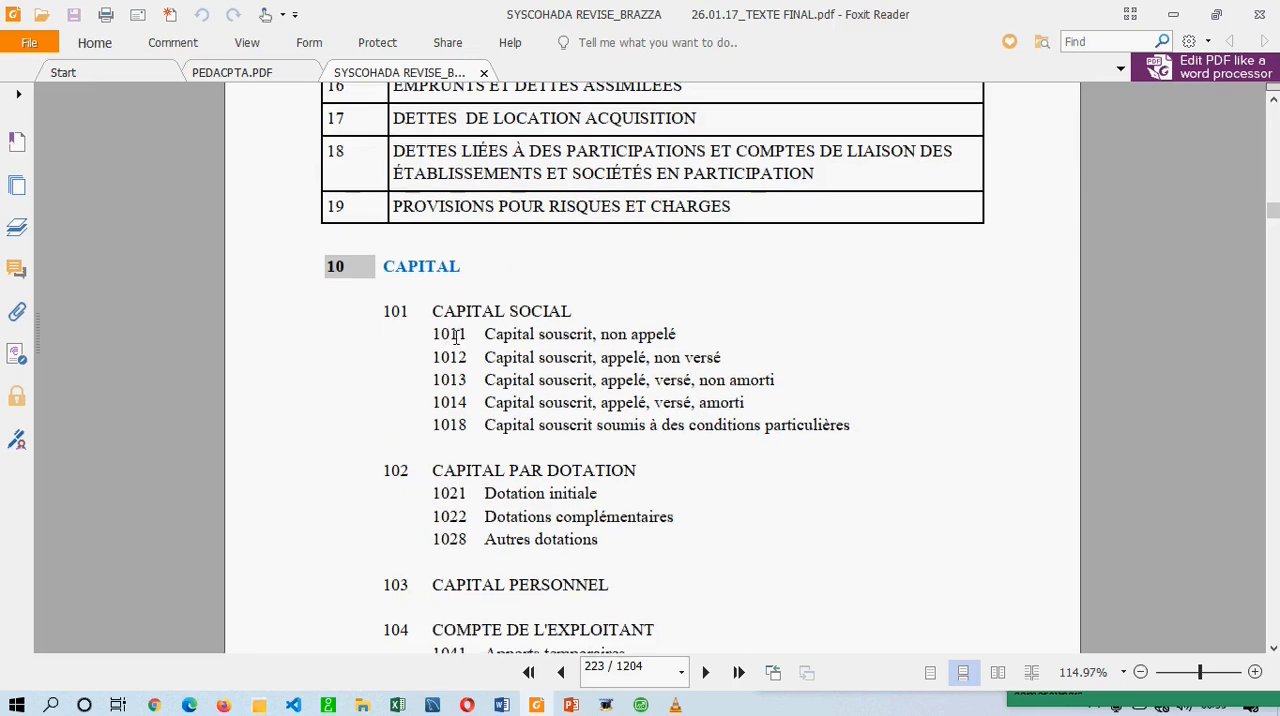
{"action": "left_click", "coordinate": [451, 360]}
{"action": "left_click", "coordinate": [449, 420]}
{"action": "left_click_drag", "start_coordinate": [433, 336], "coordinate": [585, 334]}
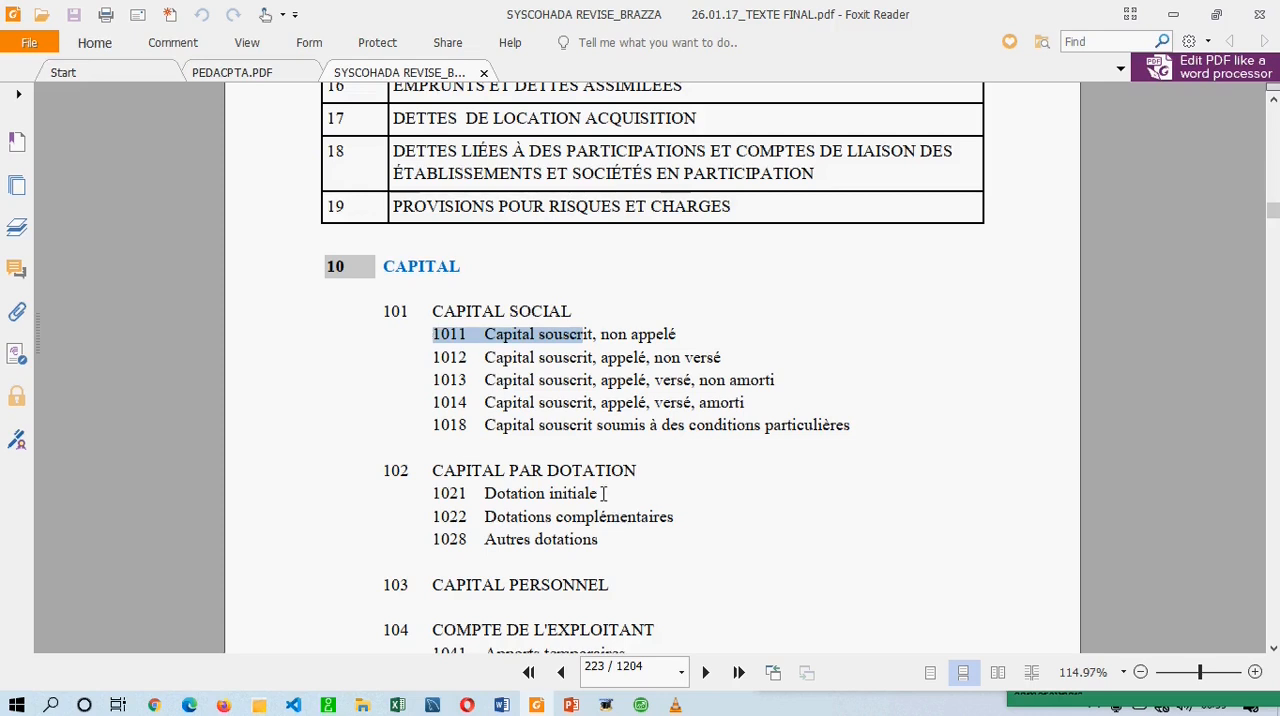
{"action": "left_click", "coordinate": [437, 379]}
{"action": "left_click_drag", "start_coordinate": [437, 379], "coordinate": [833, 375]}
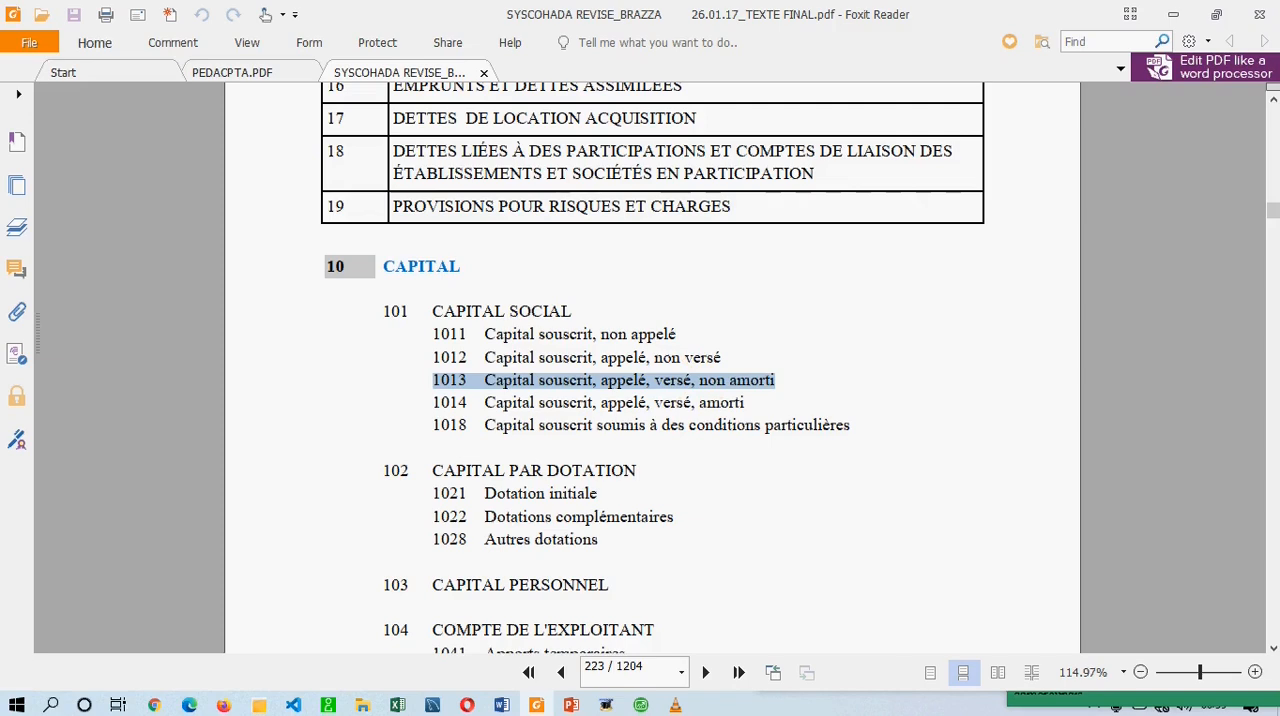
{"action": "left_click", "coordinate": [640, 705]}
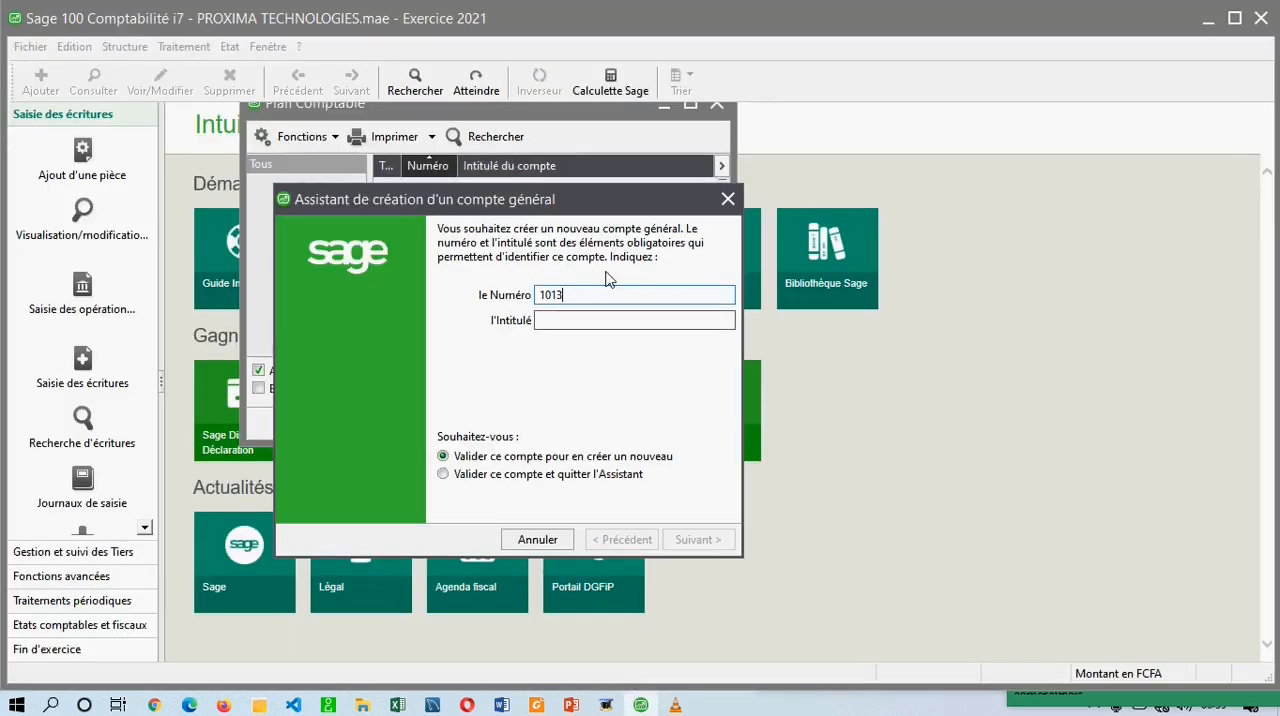
Try the longer account number 1013000, and set the number back to 1013.
{"action": "left_click", "coordinate": [571, 290]}
{"action": "left_click", "coordinate": [621, 289]}
{"action": "left_click", "coordinate": [597, 294]}
{"action": "left_click", "coordinate": [512, 297]}
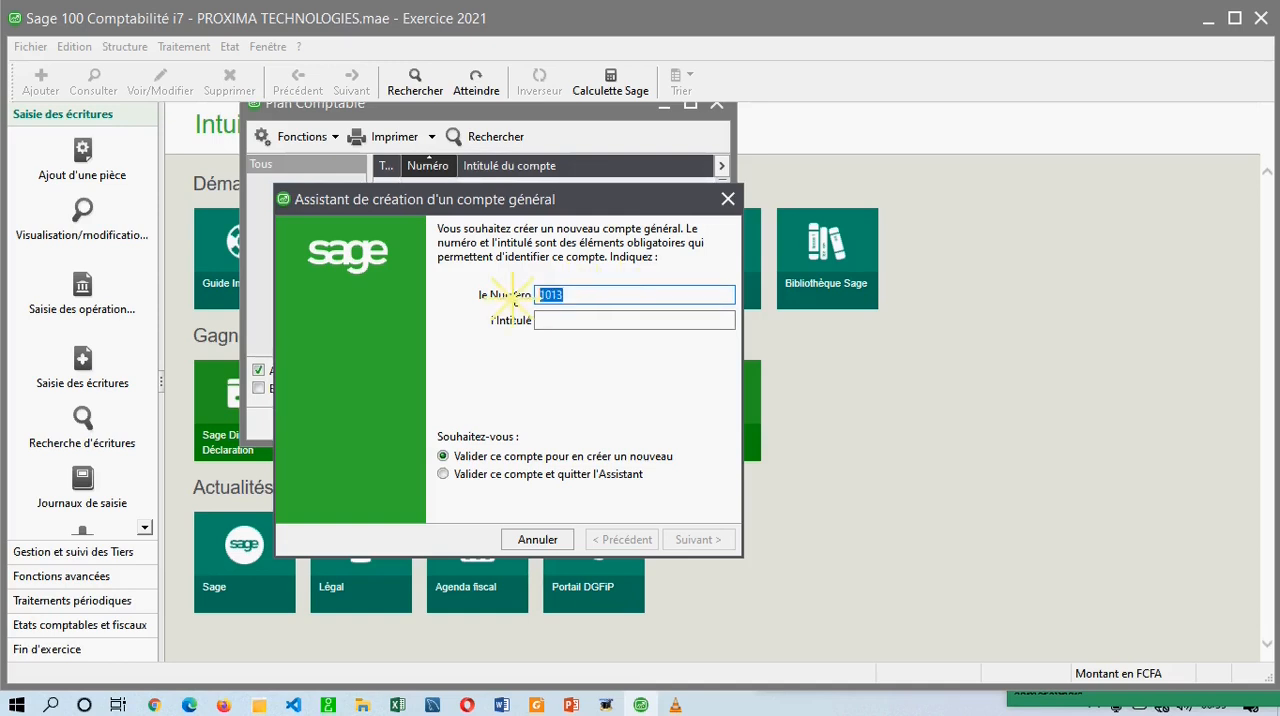
{"action": "left_click", "coordinate": [587, 291]}
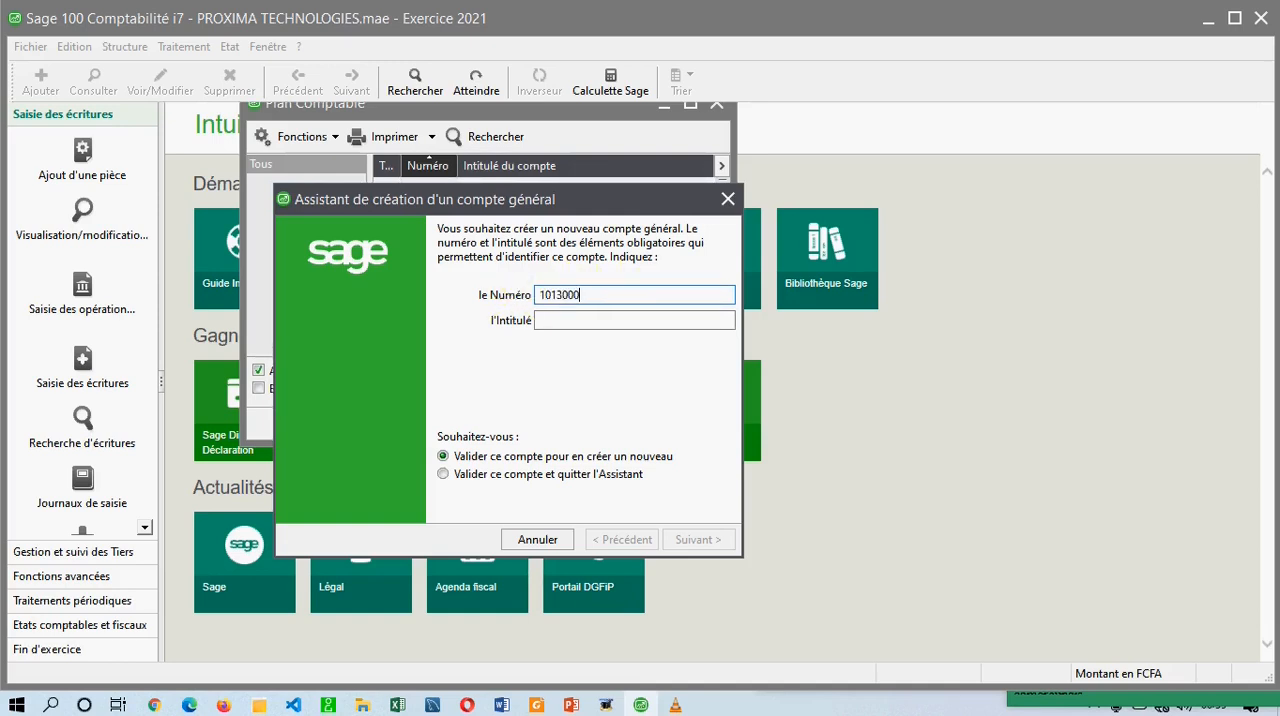
{"action": "left_click", "coordinate": [591, 294]}
{"action": "left_click", "coordinate": [505, 296]}
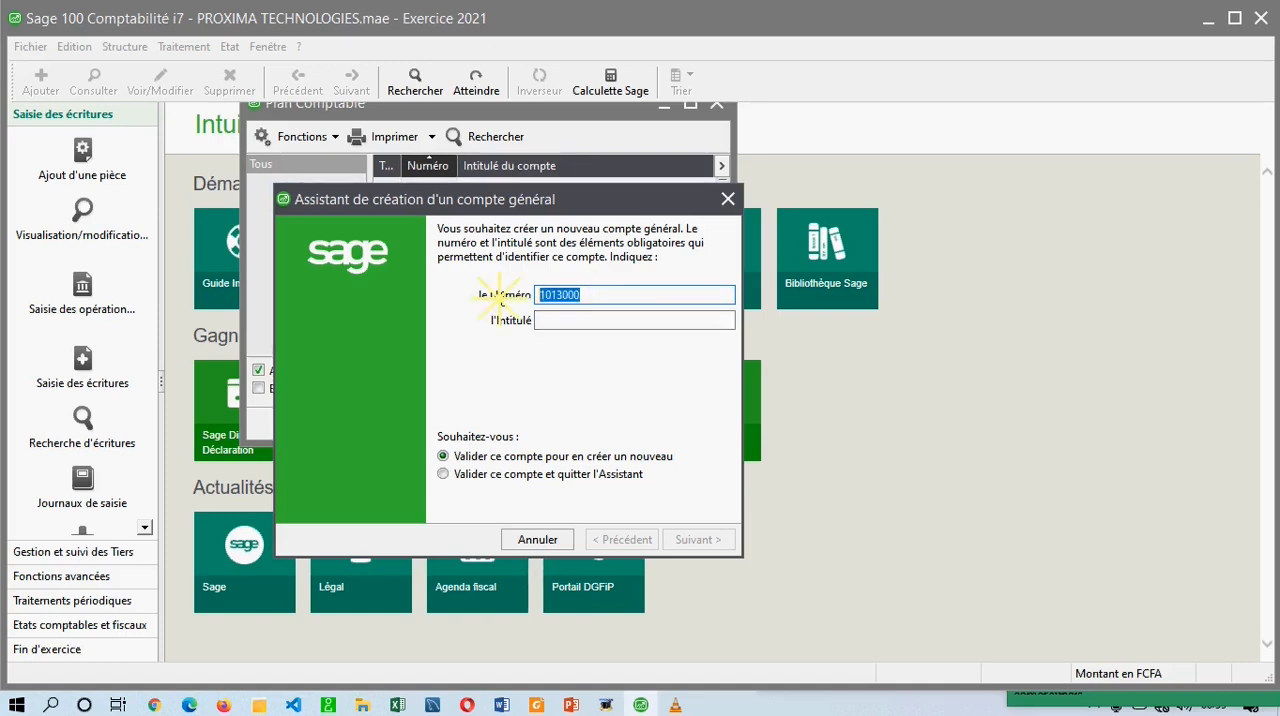
{"action": "left_click", "coordinate": [591, 297]}
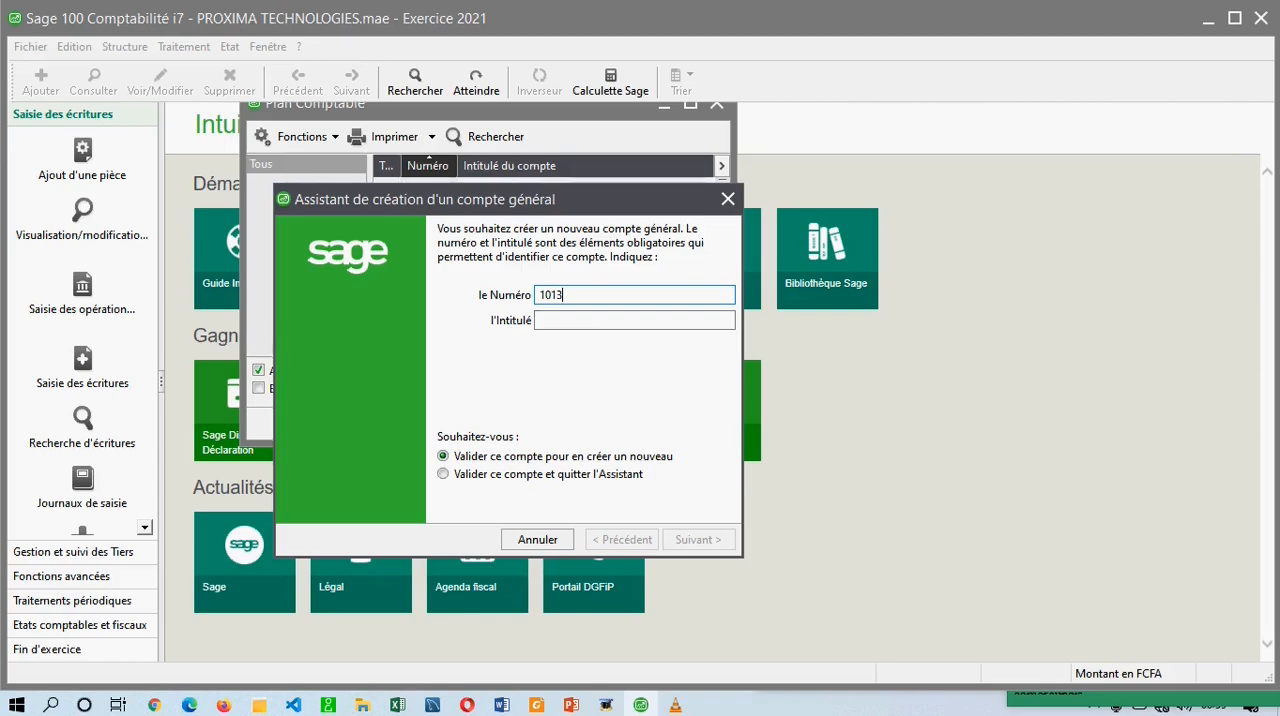
Copy the title "Capital souscrit, appelé, versé, non amorti" from the Foxit Reader PDF into the new account's Intitulé in Sage 100.
{"action": "left_click", "coordinate": [597, 320]}
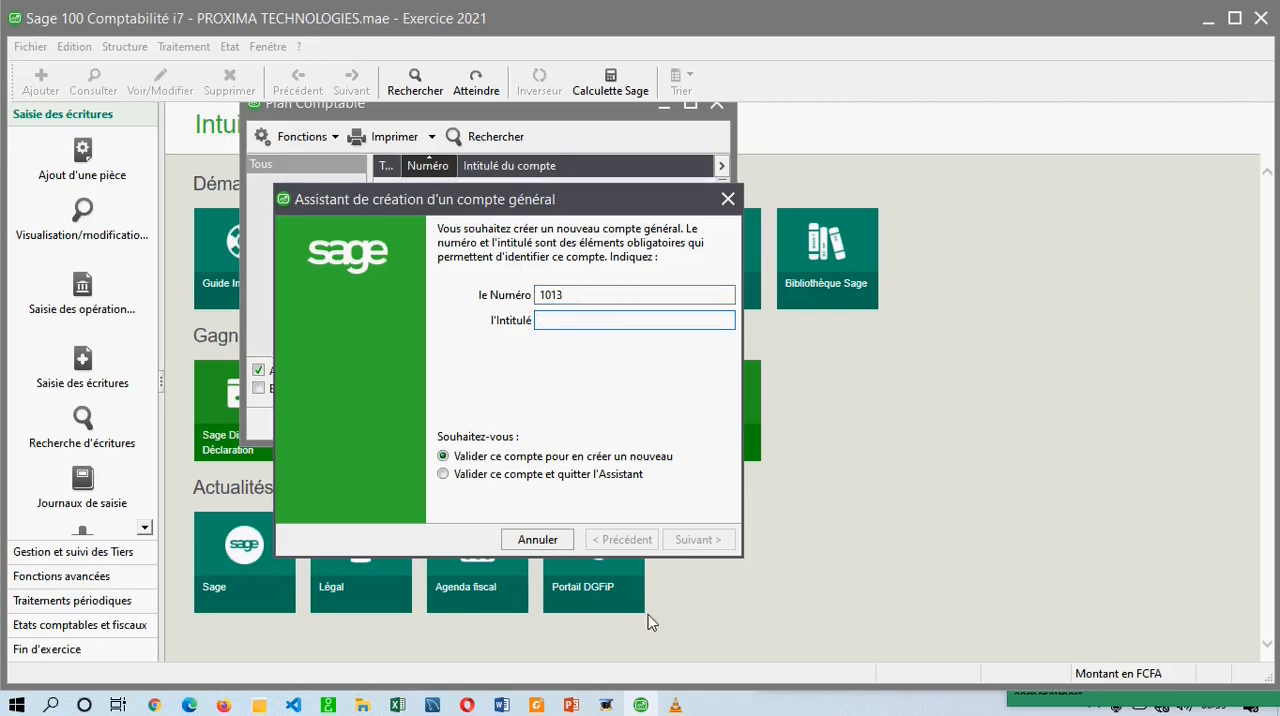
{"action": "left_click", "coordinate": [551, 700]}
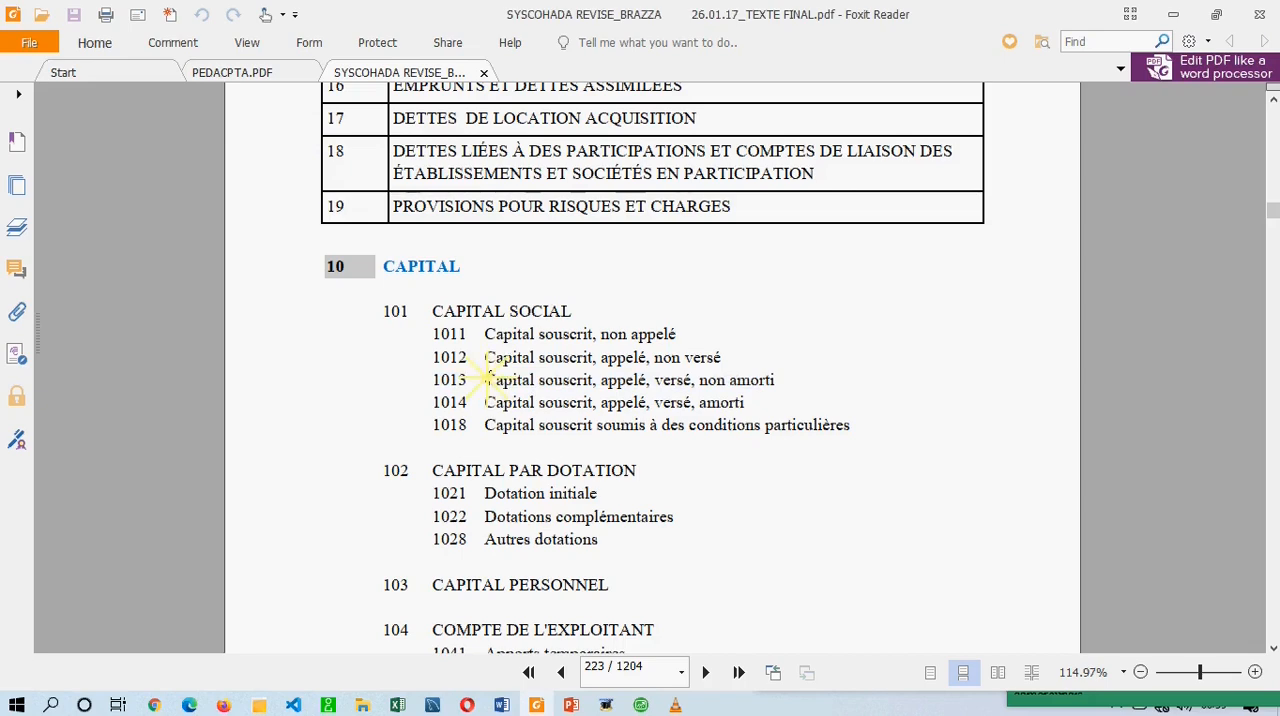
{"action": "left_click_drag", "start_coordinate": [485, 378], "coordinate": [780, 381]}
{"action": "key", "text": "ctrl+c"}
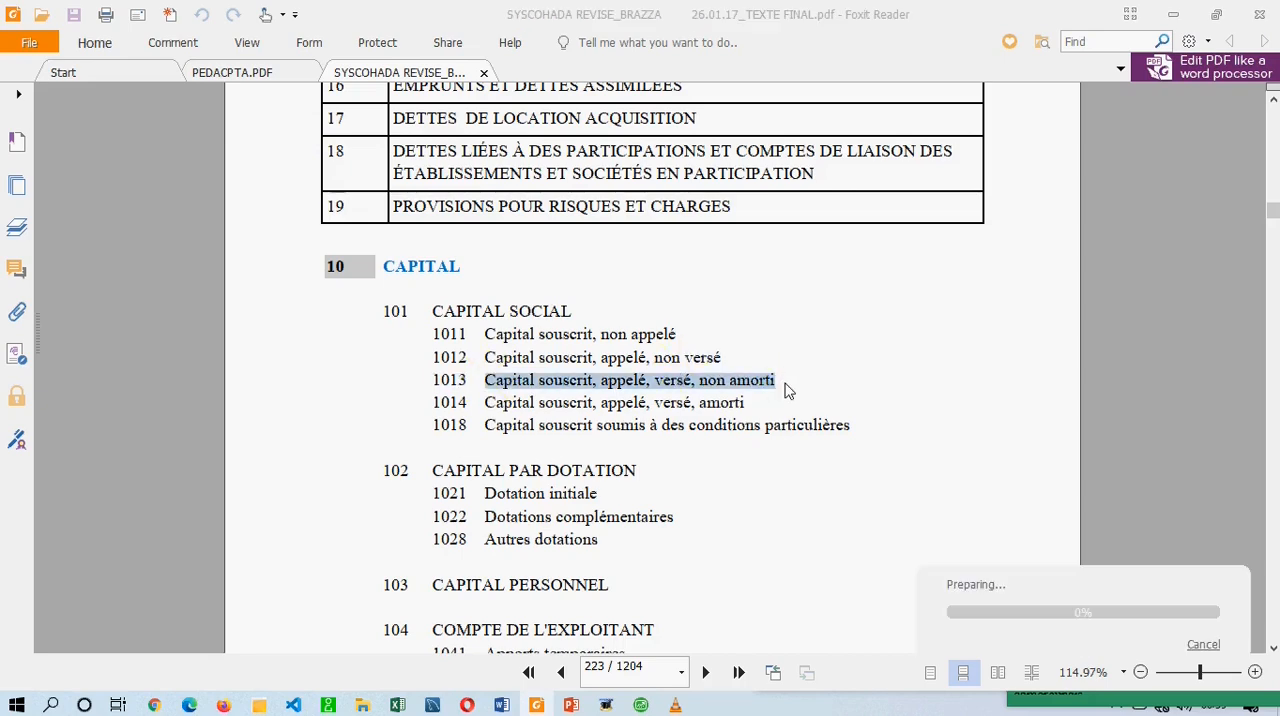
{"action": "left_click", "coordinate": [636, 703]}
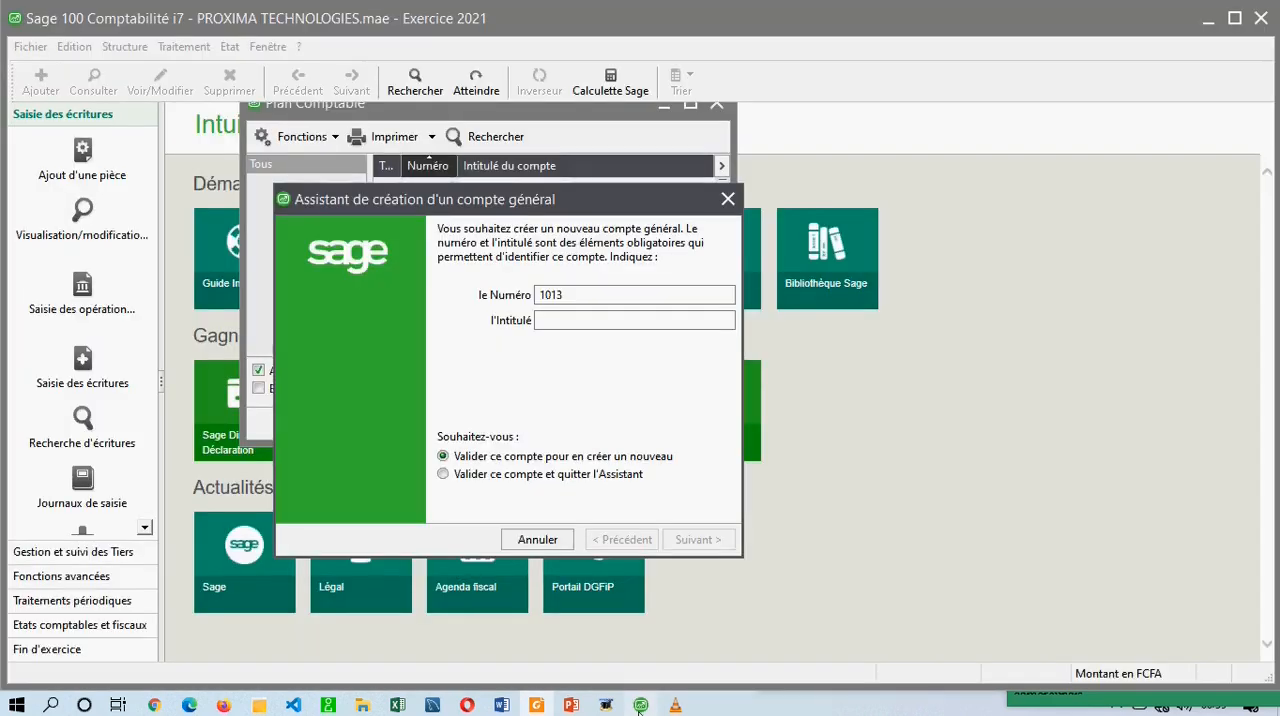
{"action": "key", "text": "ctrl+v"}
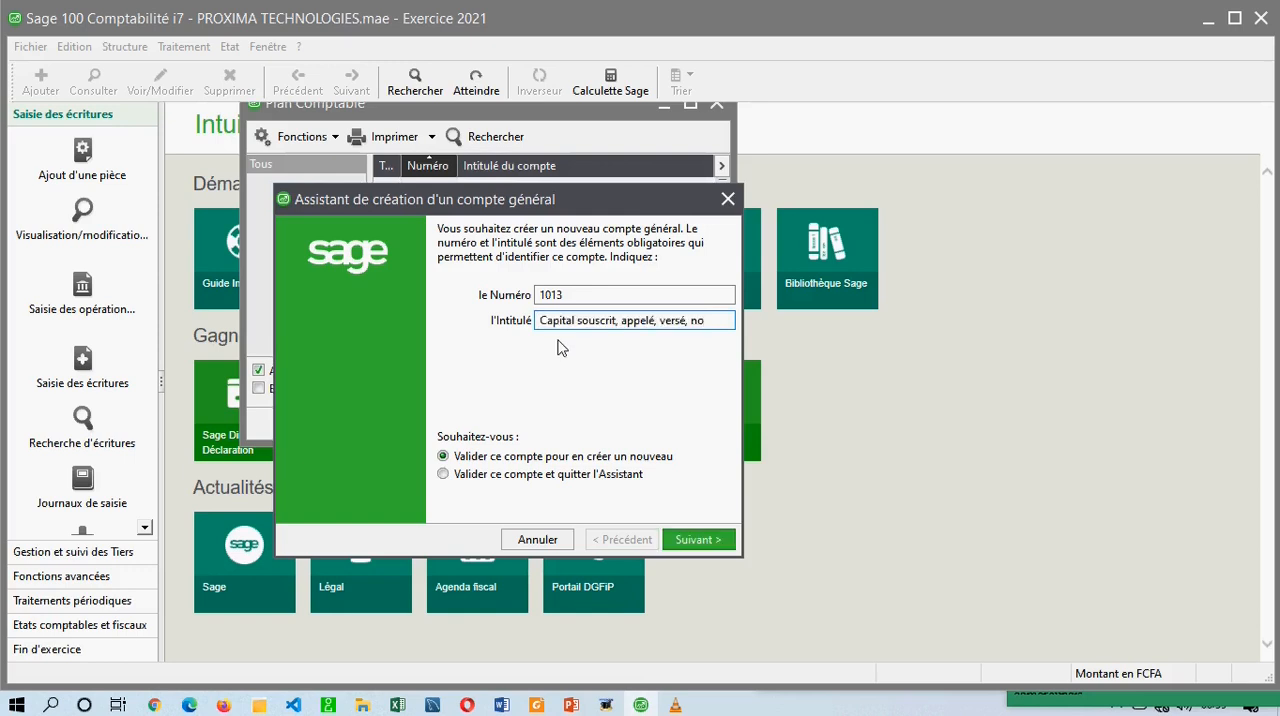
Check the pasted title and validate account 1013 with the option to create another account.
{"action": "left_click_drag", "start_coordinate": [703, 321], "coordinate": [515, 320]}
{"action": "left_click_drag", "start_coordinate": [718, 321], "coordinate": [550, 320]}
{"action": "double_click", "coordinate": [697, 320]}
{"action": "left_click", "coordinate": [705, 320]}
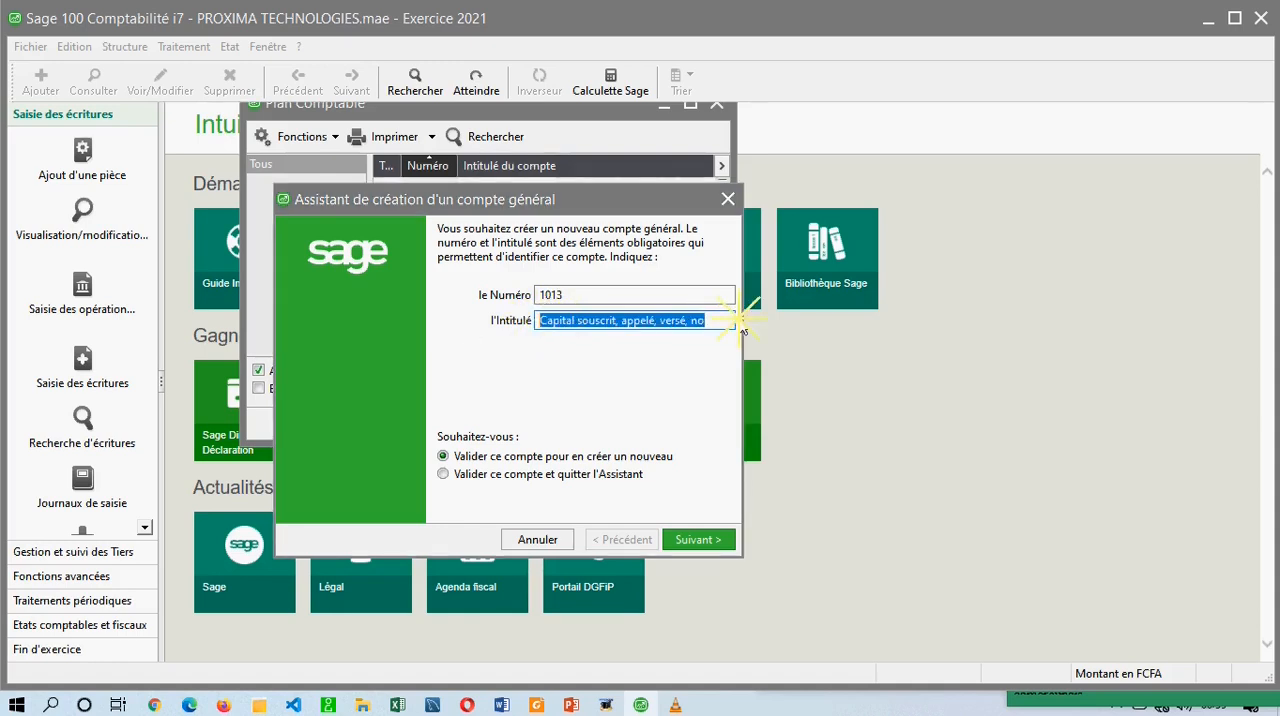
{"action": "left_click", "coordinate": [705, 320]}
{"action": "left_click", "coordinate": [557, 440]}
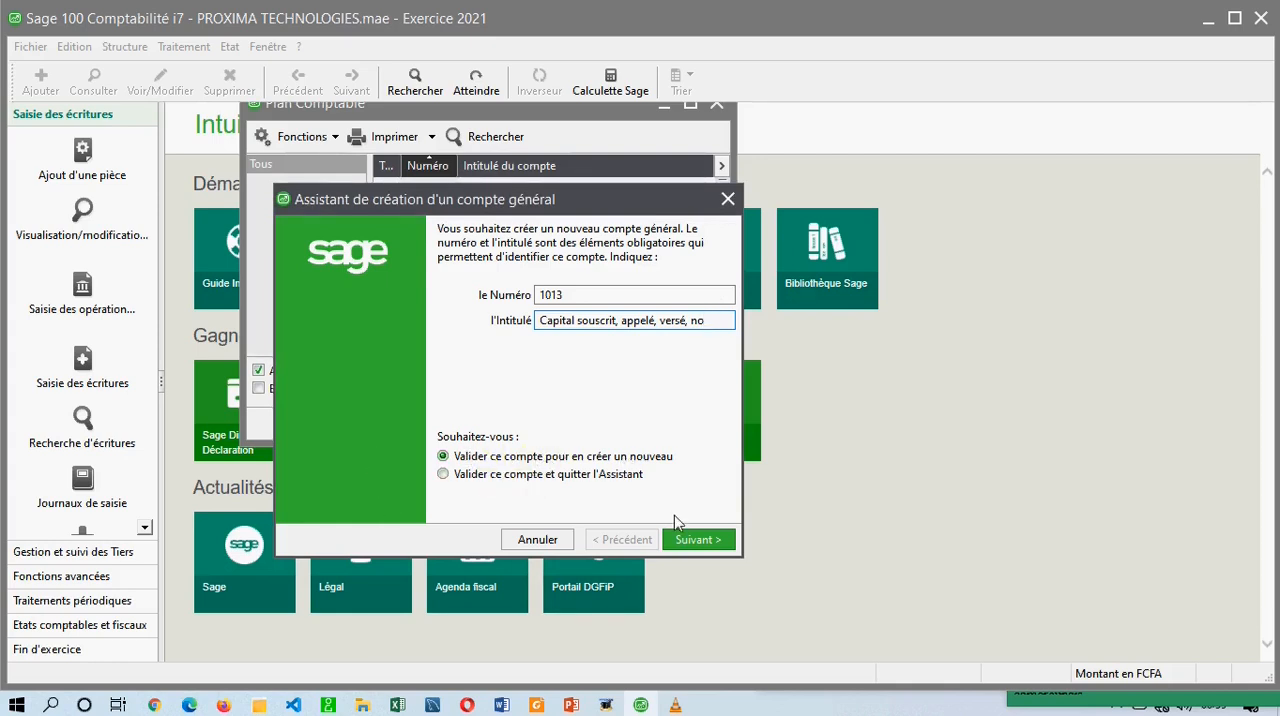
{"action": "left_click", "coordinate": [683, 536]}
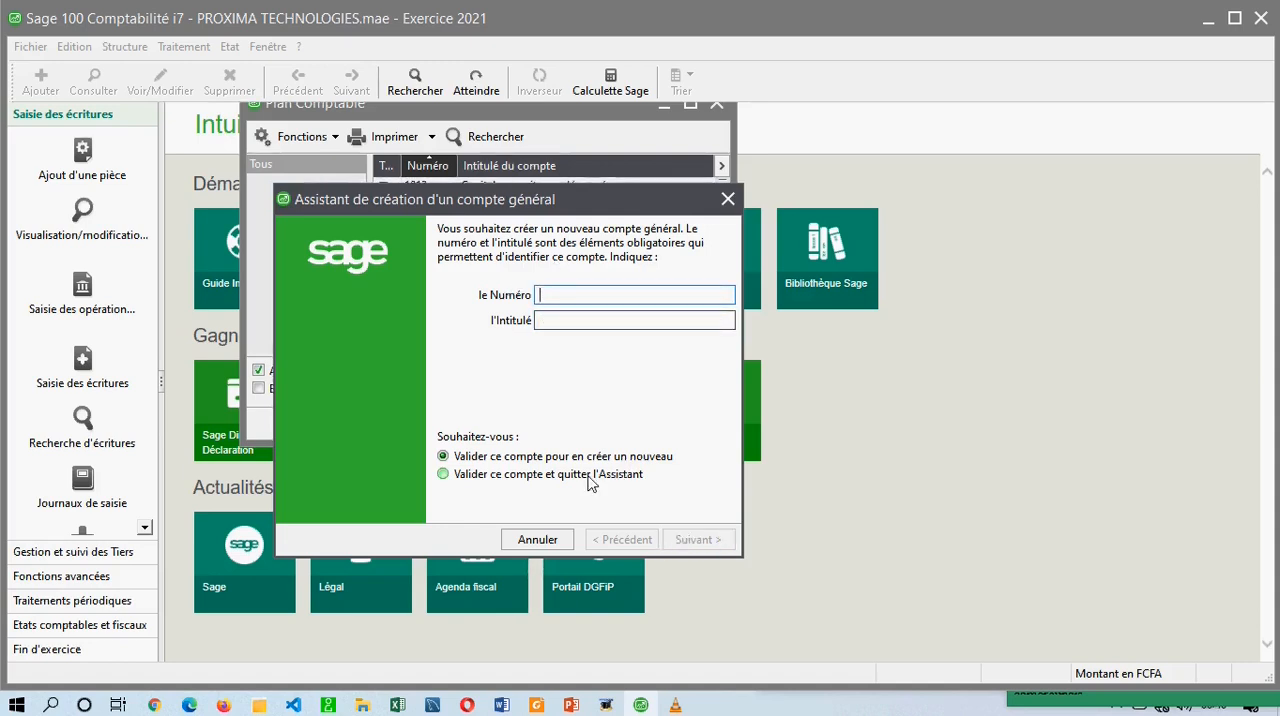
Switch to Foxit Reader and browse the SYSCOHADA account list from the capital accounts through the class 23 buildings accounts.
{"action": "left_click", "coordinate": [536, 705]}
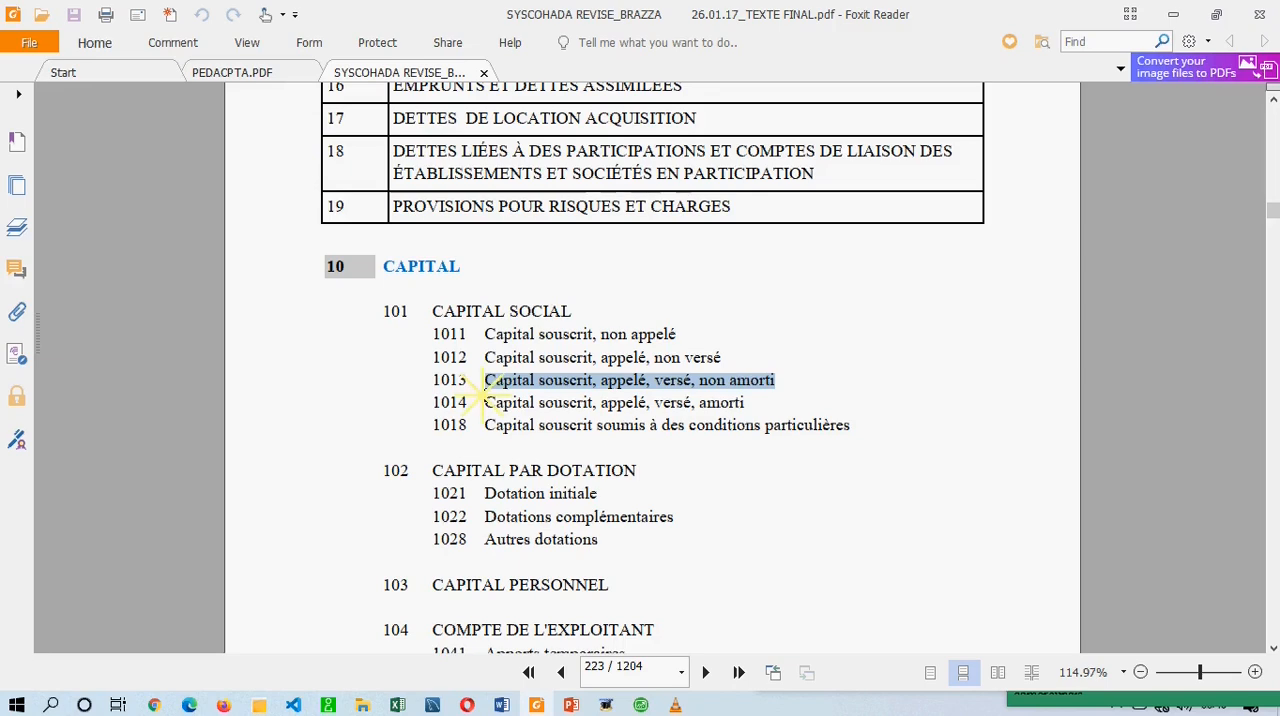
{"action": "left_click", "coordinate": [484, 388]}
{"action": "scroll", "coordinate": [503, 435], "scroll_direction": "down", "scroll_amount": 15}
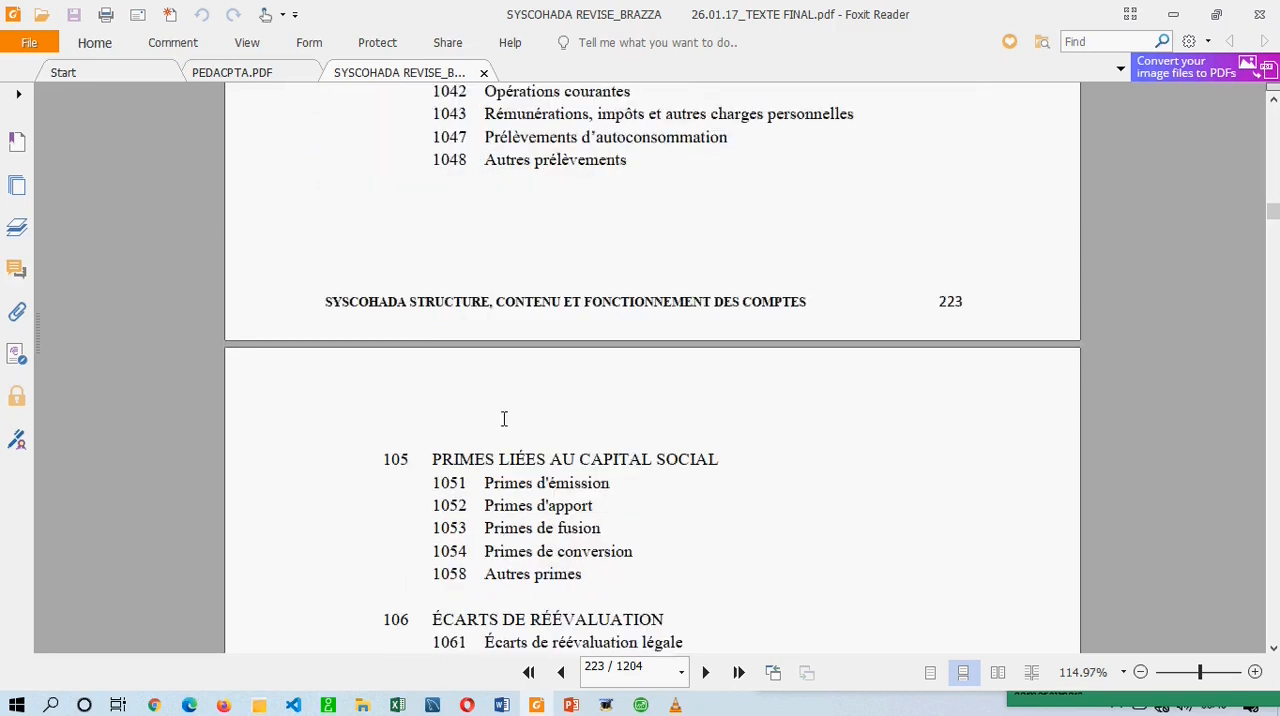
{"action": "left_click_drag", "start_coordinate": [504, 418], "coordinate": [506, 427]}
{"action": "scroll", "coordinate": [504, 420], "scroll_direction": "down", "scroll_amount": 5}
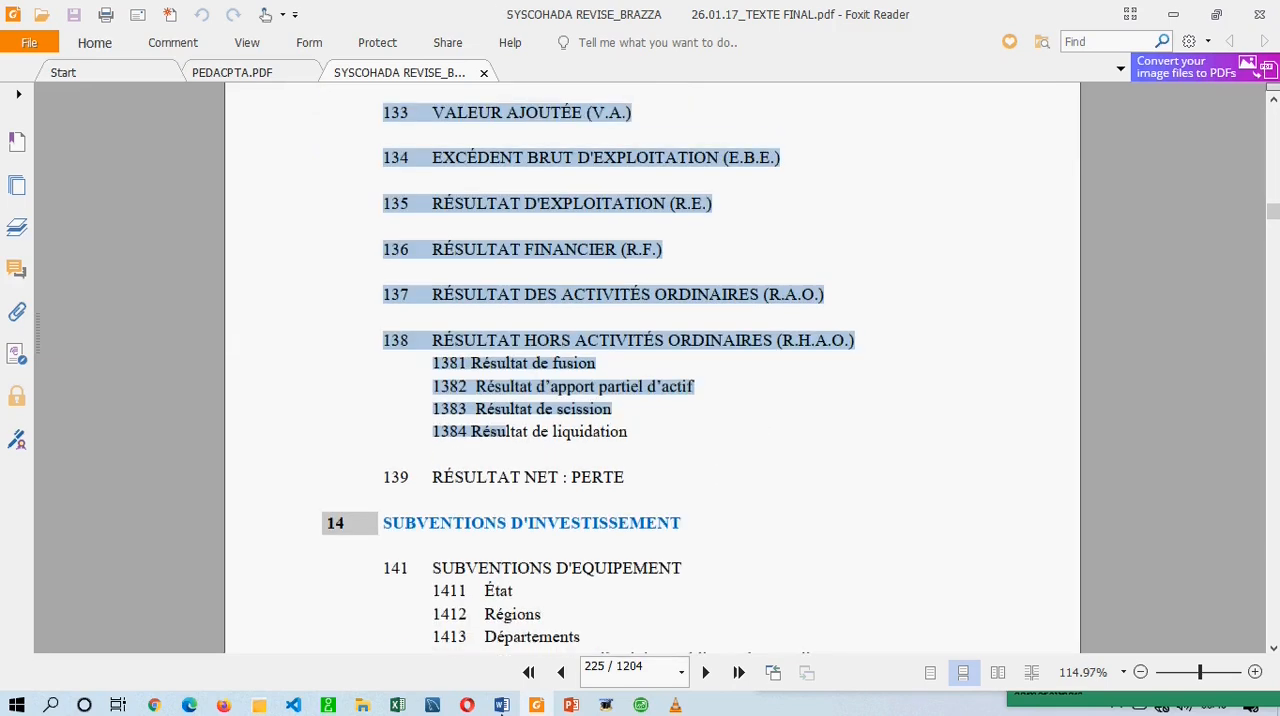
{"action": "left_click", "coordinate": [560, 420]}
{"action": "scroll", "coordinate": [562, 418], "scroll_direction": "down", "scroll_amount": 20}
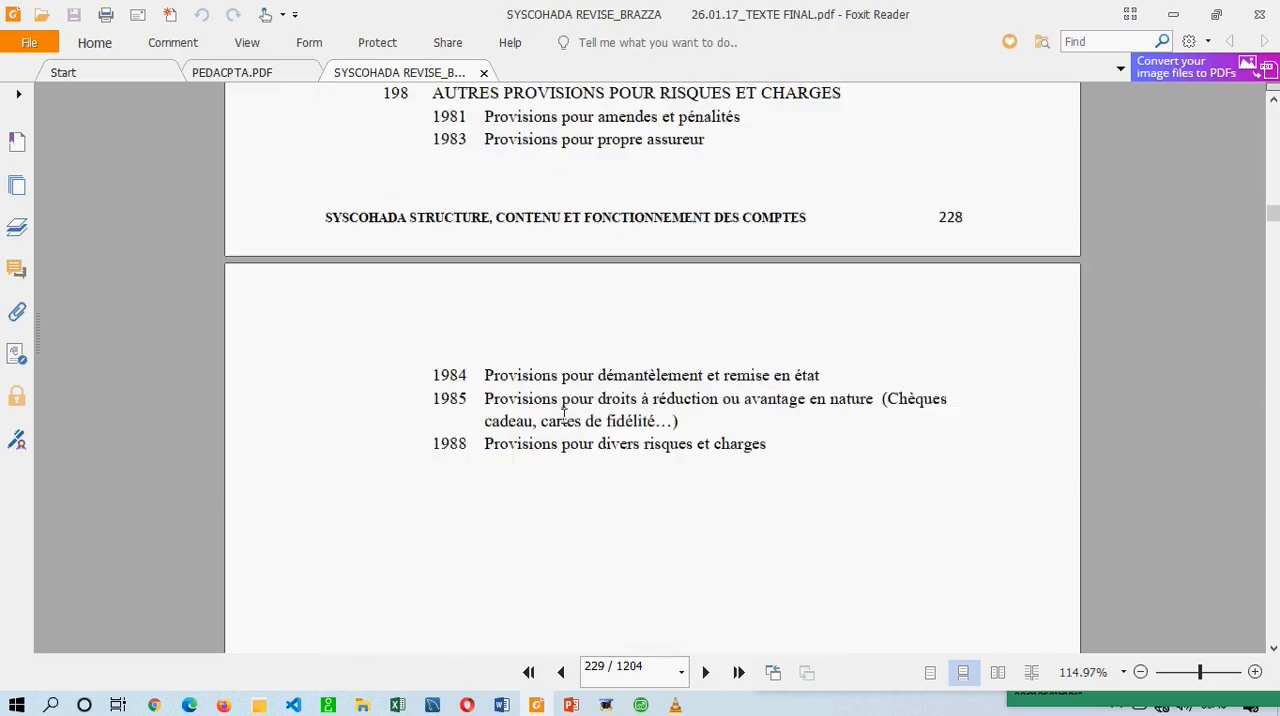
{"action": "scroll", "coordinate": [564, 416], "scroll_direction": "down", "scroll_amount": 20}
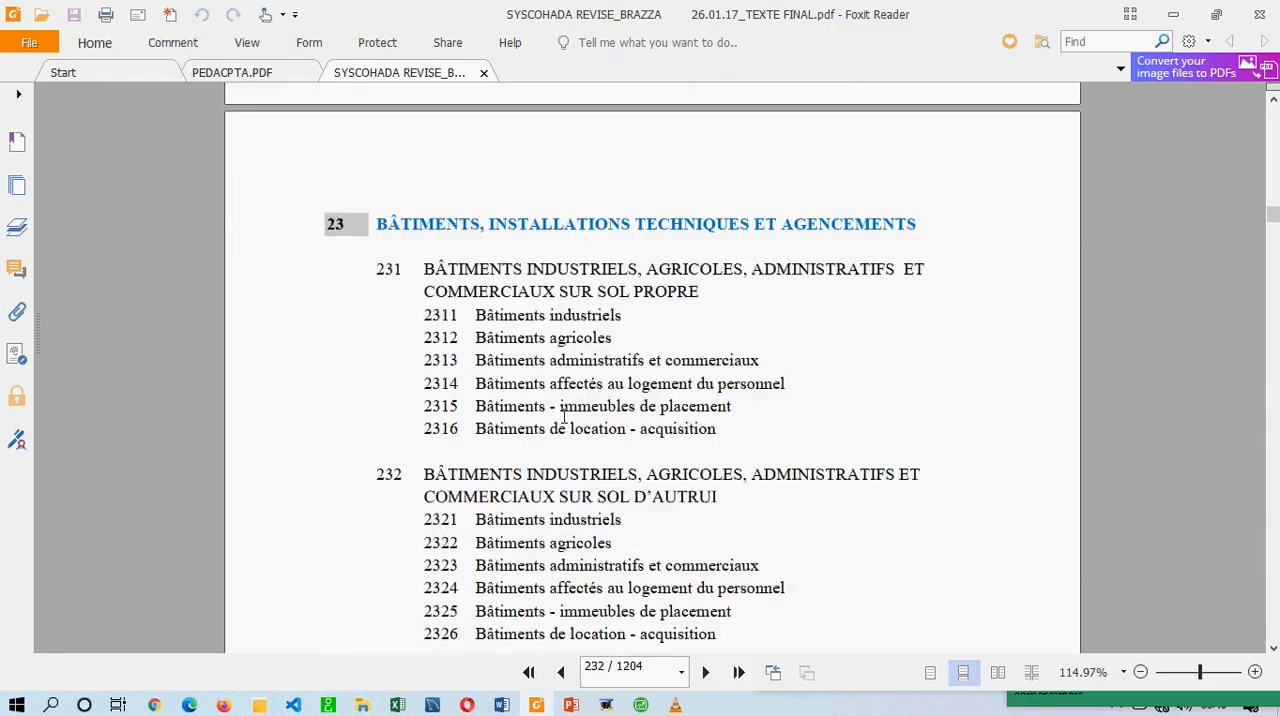
{"action": "scroll", "coordinate": [564, 418], "scroll_direction": "down", "scroll_amount": 10}
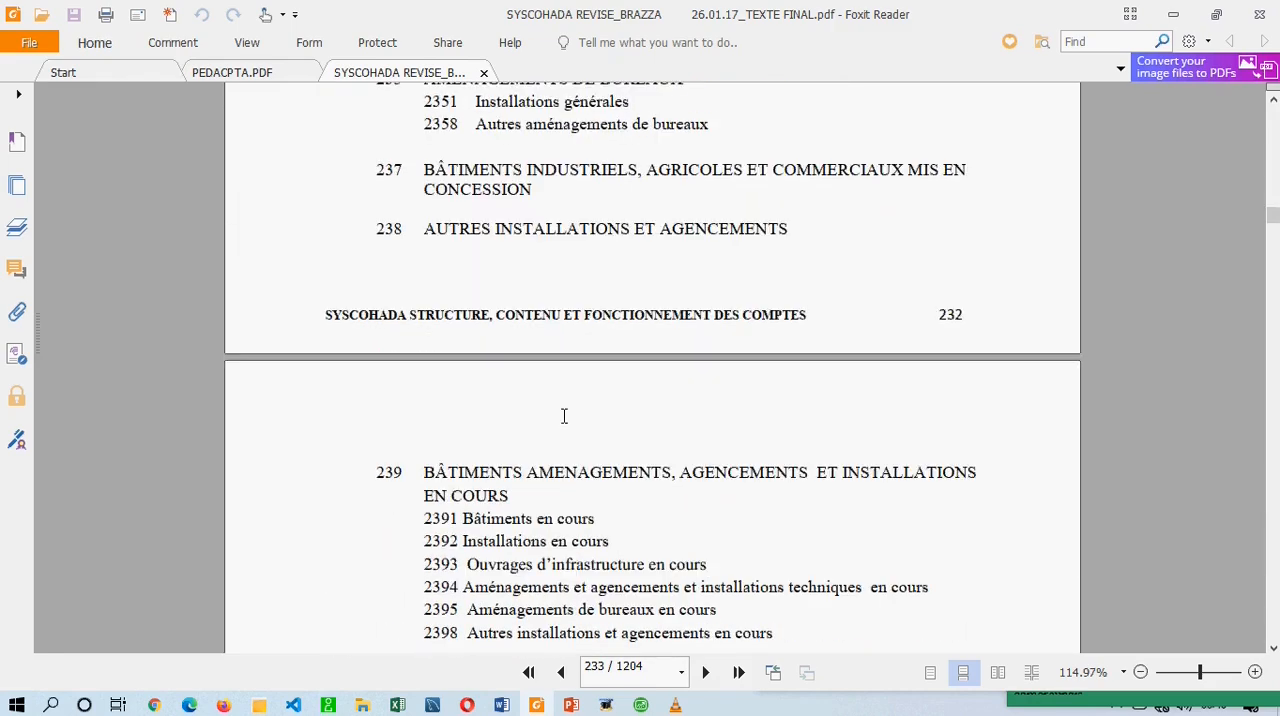
Look up the wording for account 7011 under Ventes de marchandises in the SYSCOHADA PDF in Foxit Reader.
{"action": "left_click", "coordinate": [640, 705]}
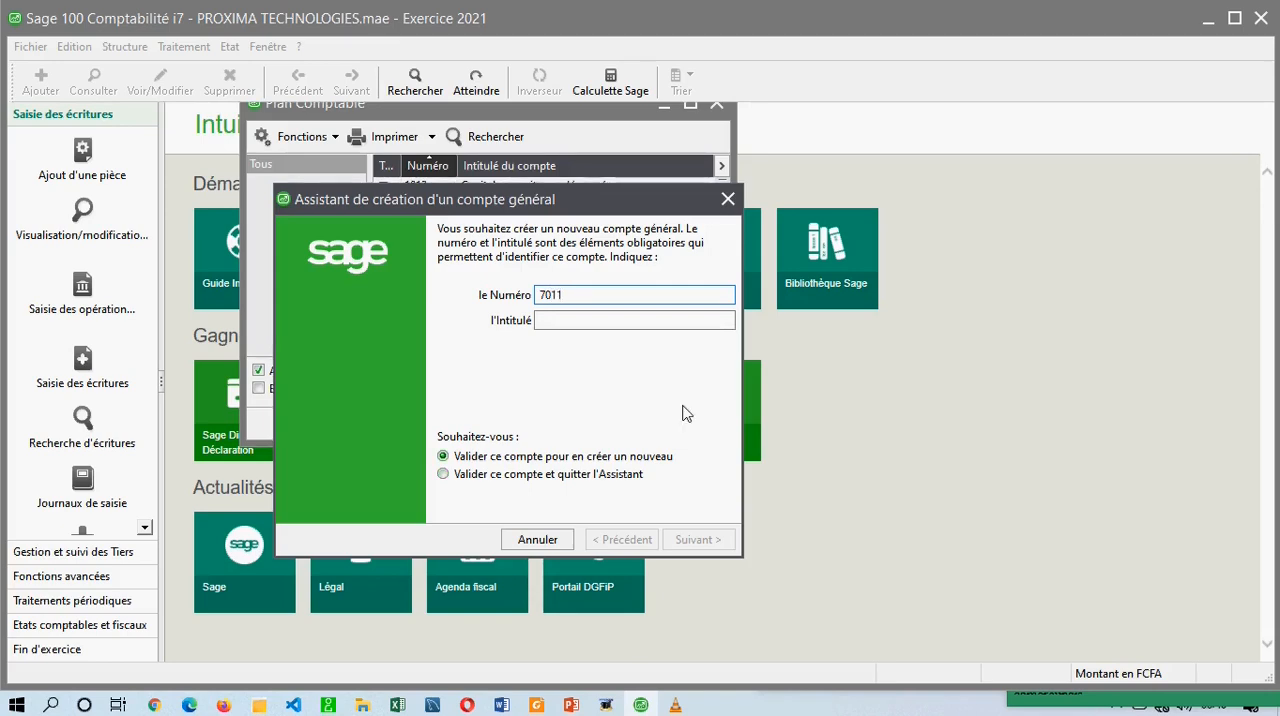
{"action": "left_click", "coordinate": [537, 705]}
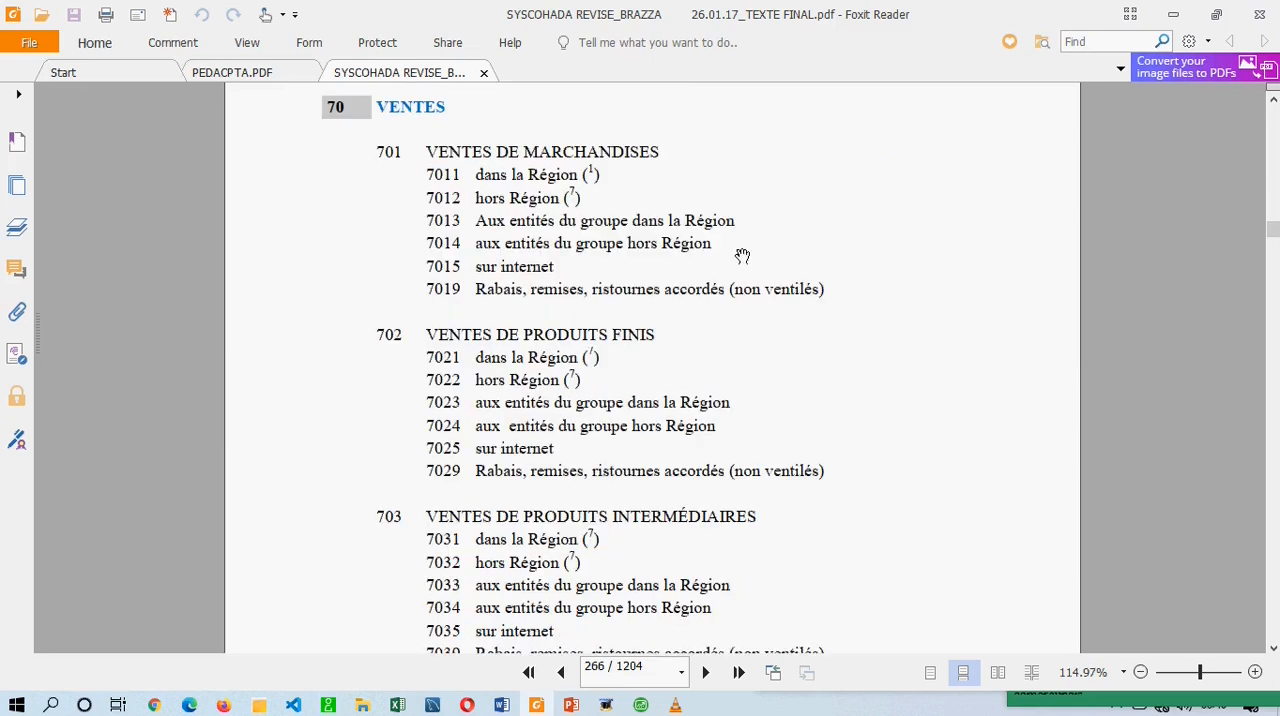
{"action": "left_click_drag", "start_coordinate": [414, 150], "coordinate": [666, 150]}
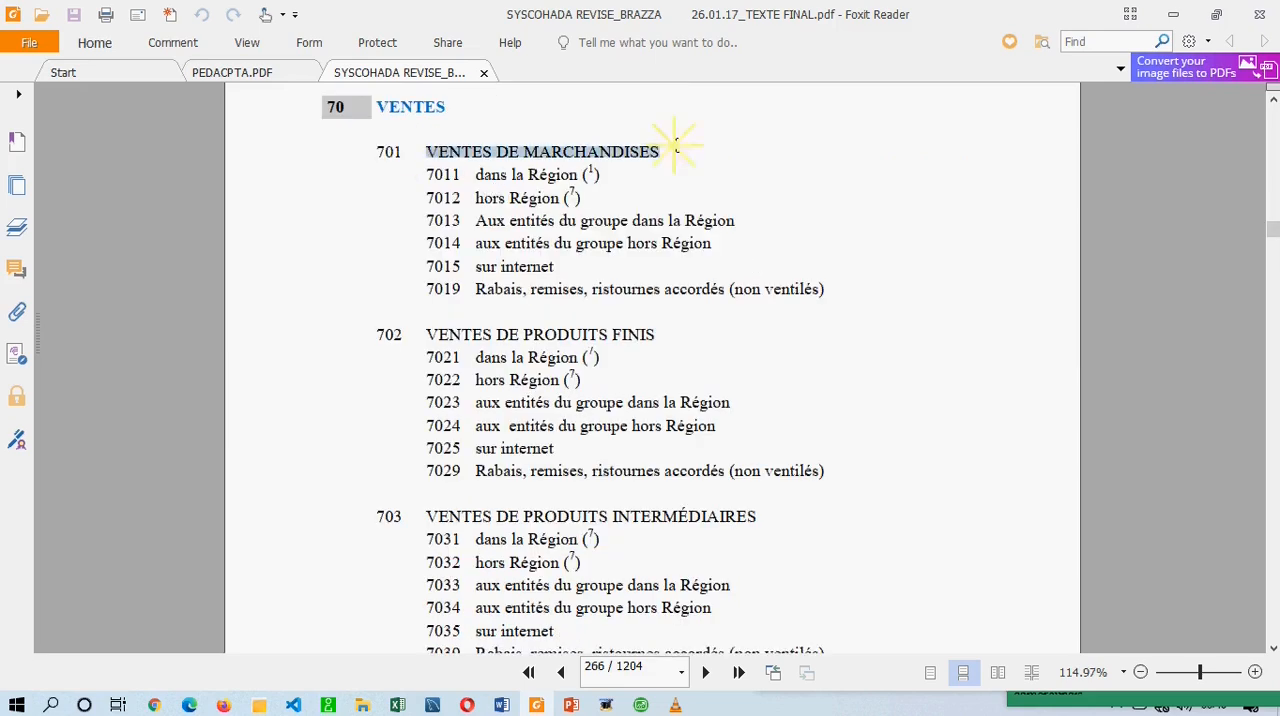
{"action": "left_click_drag", "start_coordinate": [546, 174], "coordinate": [455, 174]}
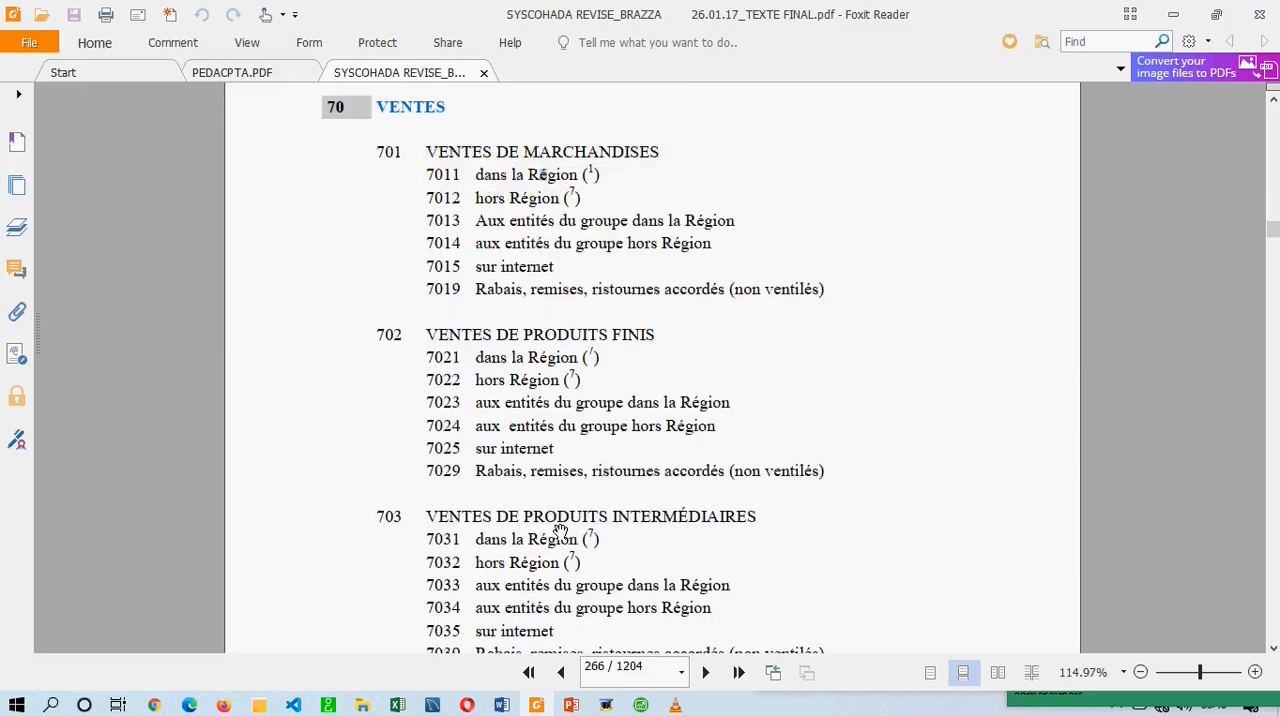
In Sage 100, title account 7011 "Vente de marchandises dans la regio" and validate it with the option to quit the assistant.
{"action": "left_click", "coordinate": [641, 705]}
{"action": "left_click", "coordinate": [571, 320]}
{"action": "type", "text": "VENTE DE MARCHAN"}
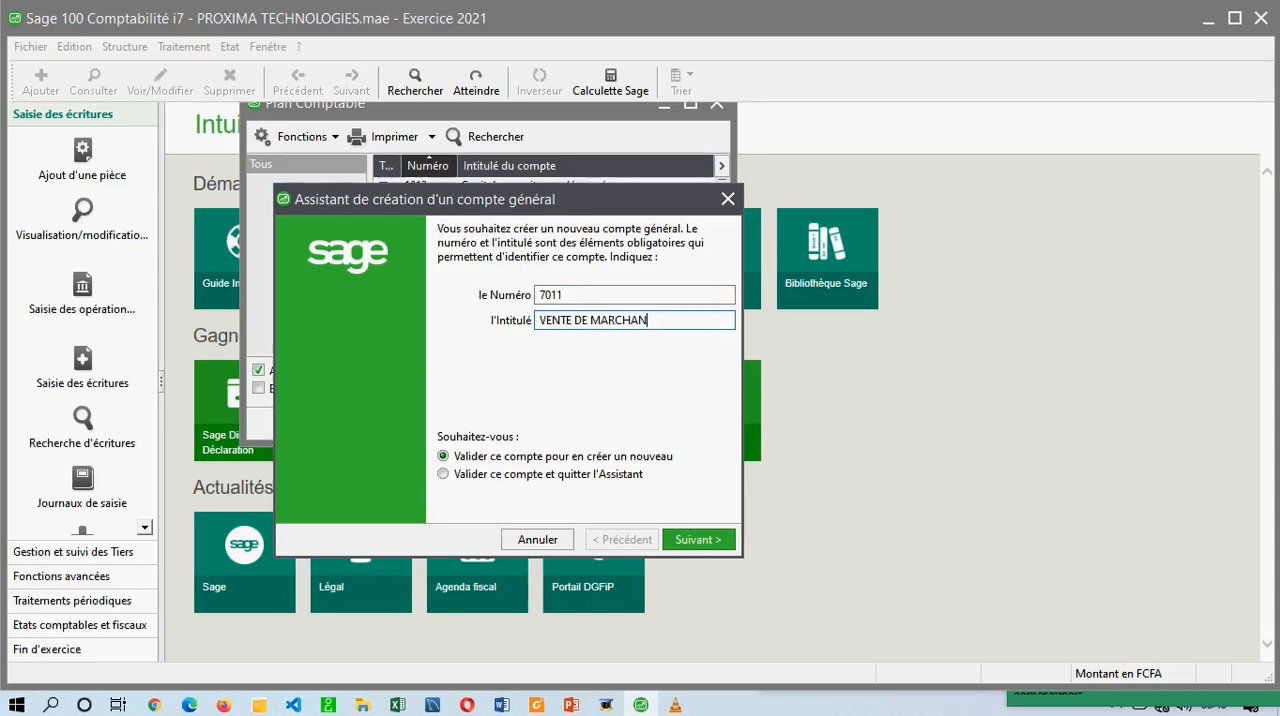
{"action": "key", "text": "BackSpace"}
{"action": "key", "text": "BackSpace"}
{"action": "key", "text": "BackSpace"}
{"action": "key", "text": "BackSpace"}
{"action": "key", "text": "BackSpace"}
{"action": "key", "text": "BackSpace"}
{"action": "key", "text": "BackSpace"}
{"action": "key", "text": "BackSpace"}
{"action": "key", "text": "BackSpace"}
{"action": "key", "text": "BackSpace"}
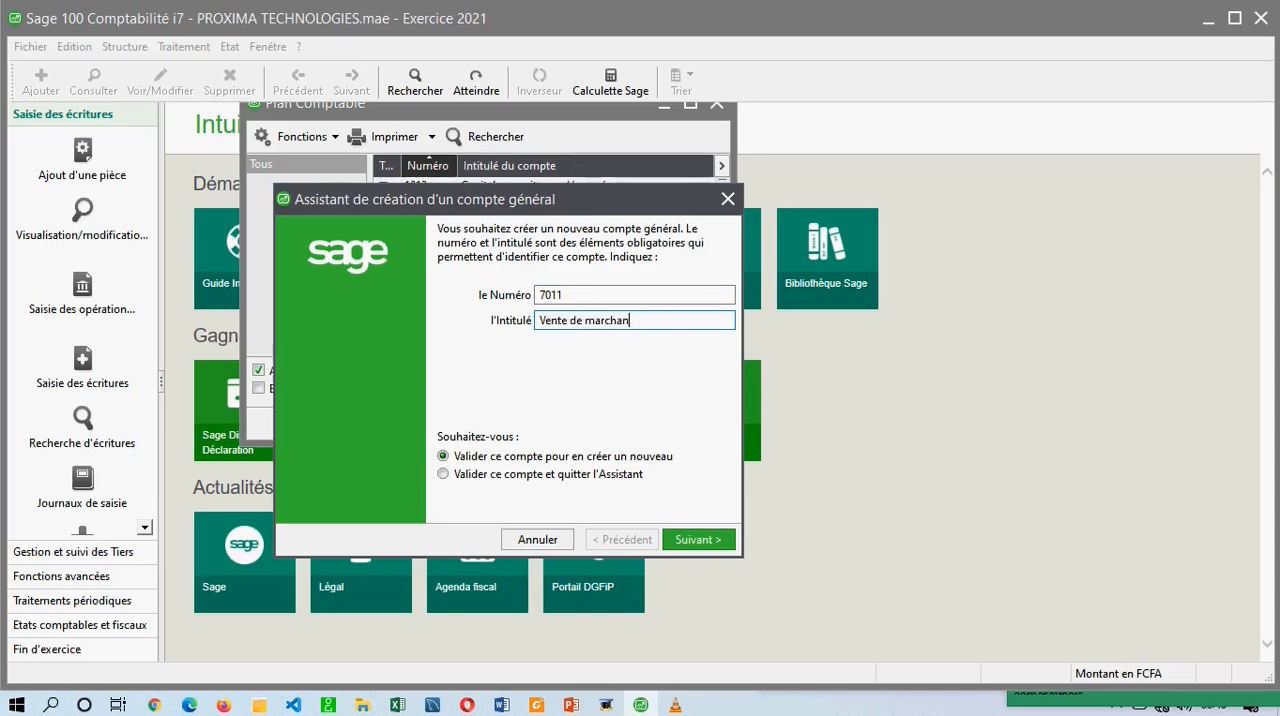
{"action": "type", "text": "dse"}
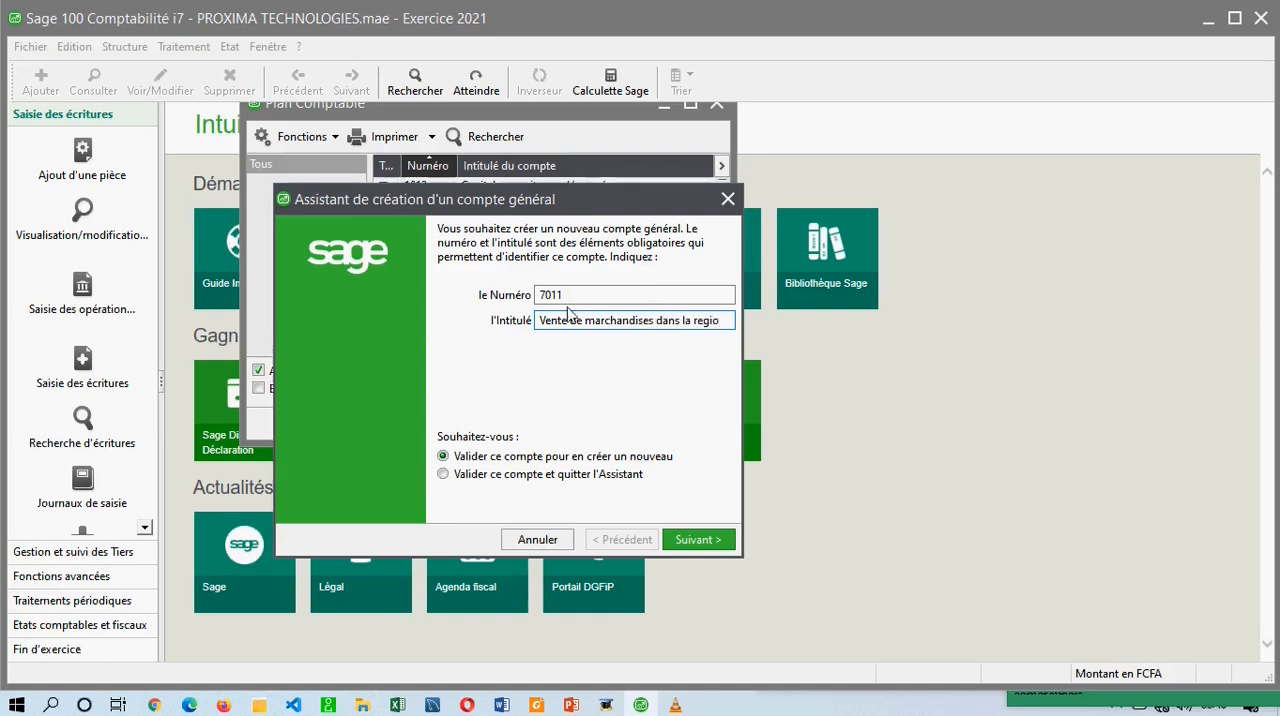
{"action": "left_click", "coordinate": [511, 476]}
{"action": "left_click", "coordinate": [682, 530]}
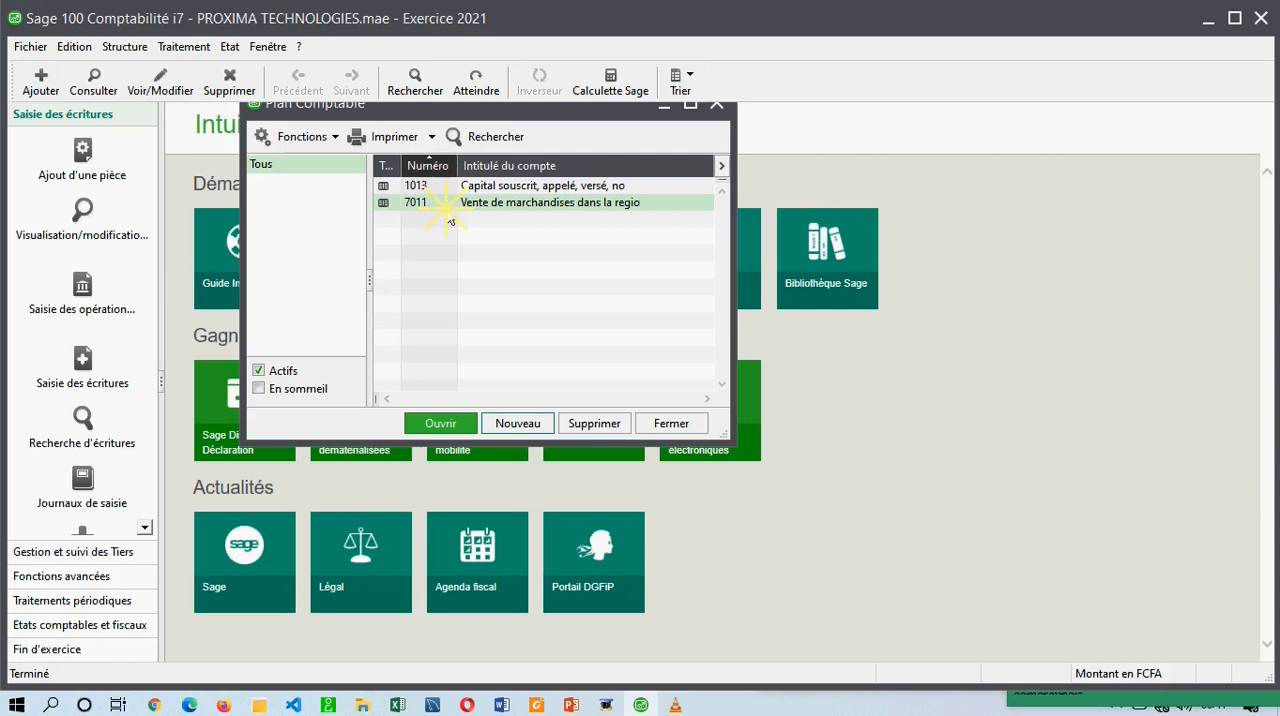
Open the record of account 7011 from the chart of accounts and fit its window fully within the workspace.
{"action": "left_click_drag", "start_coordinate": [533, 113], "coordinate": [634, 173]}
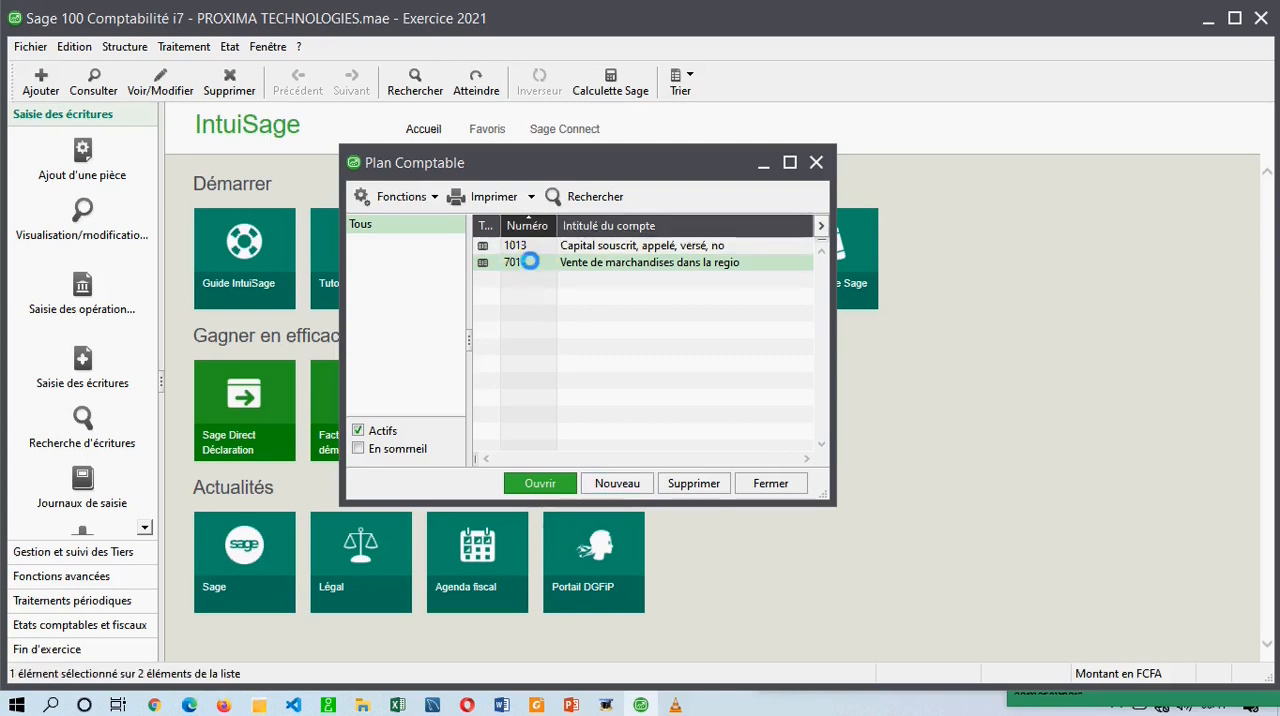
{"action": "double_click", "coordinate": [525, 262]}
{"action": "mouse_move", "coordinate": [547, 133]}
{"action": "left_mouse_down"}
{"action": "mouse_move", "coordinate": [640, 120]}
{"action": "mouse_move", "coordinate": [623, 137]}
{"action": "mouse_move", "coordinate": [553, 150]}
{"action": "left_mouse_up"}
{"action": "left_click", "coordinate": [267, 46]}
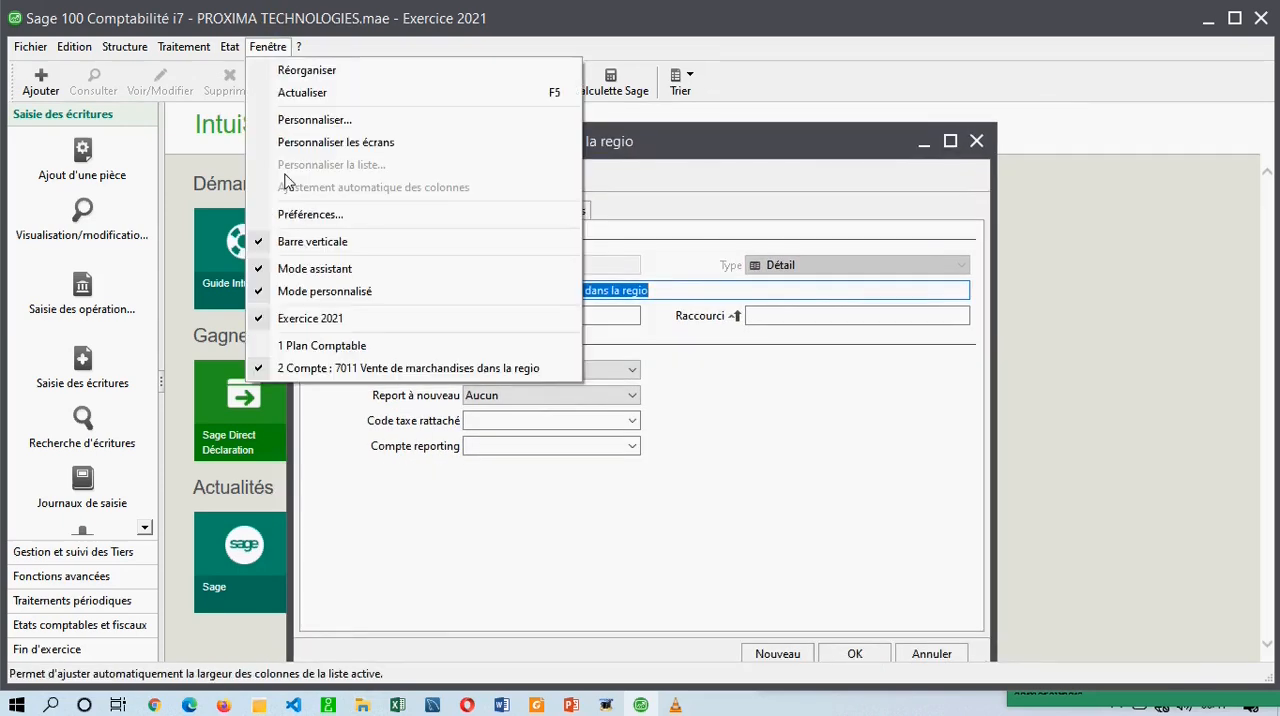
{"action": "left_click", "coordinate": [652, 147]}
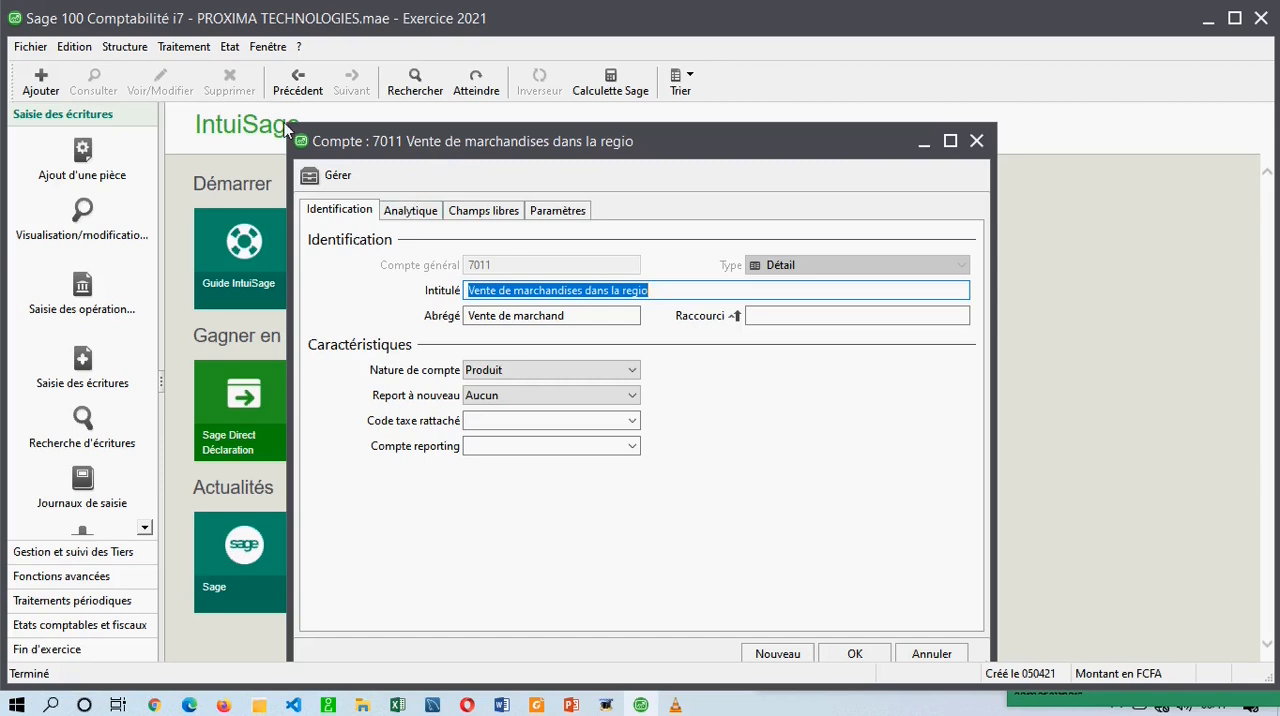
{"action": "left_click_drag", "start_coordinate": [290, 127], "coordinate": [328, 149]}
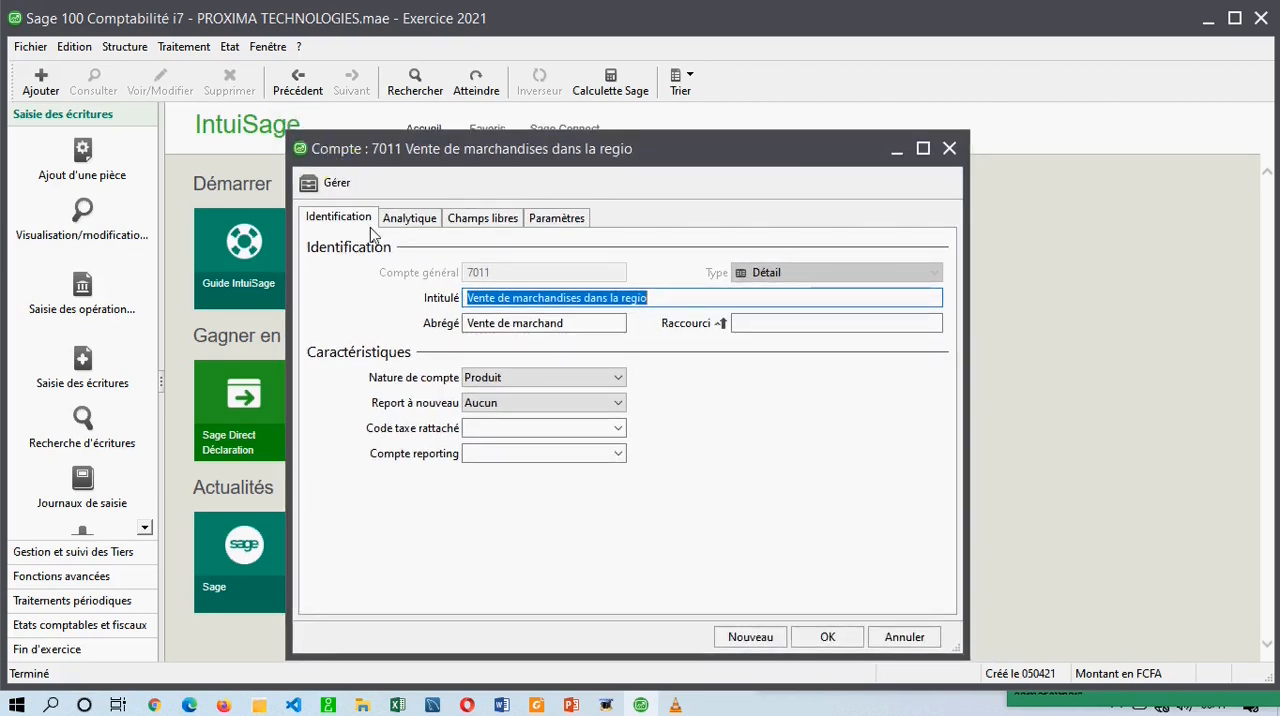
Review the Analytique, Champs libres and Paramètres pages of account 7011 and return to Identification.
{"action": "left_click", "coordinate": [340, 224]}
{"action": "left_click", "coordinate": [412, 218]}
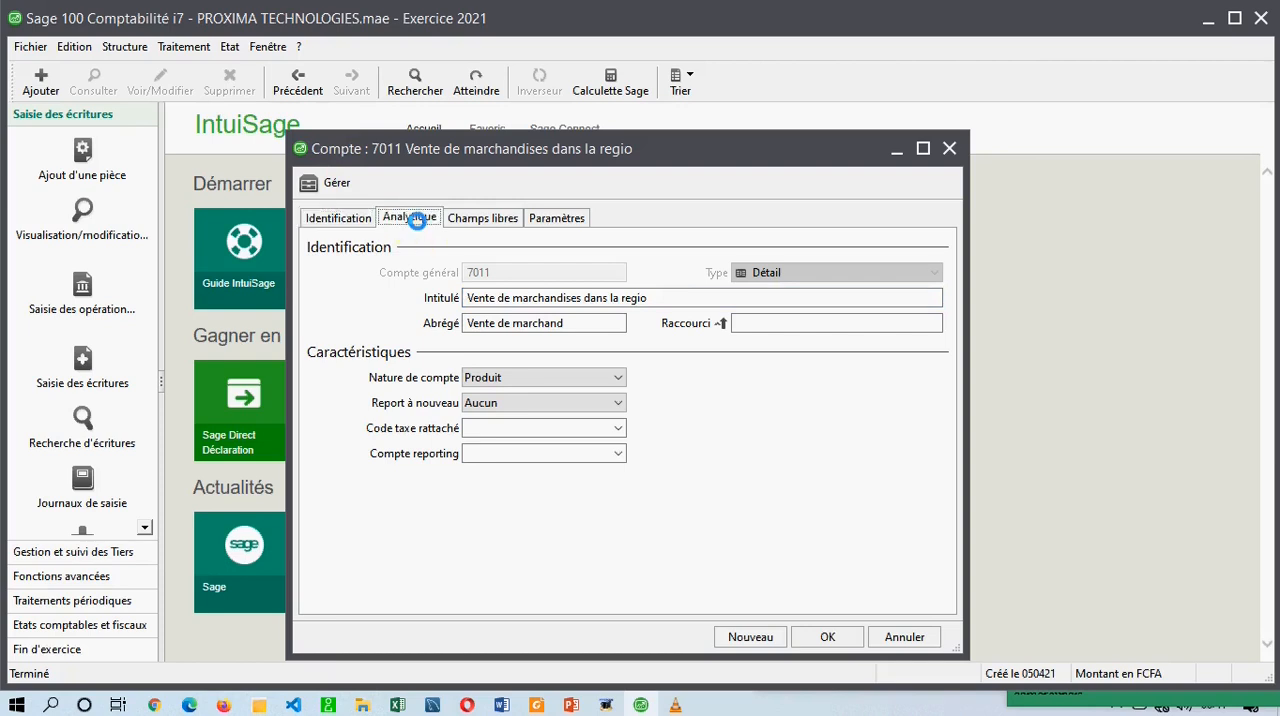
{"action": "left_click", "coordinate": [484, 222]}
{"action": "left_click", "coordinate": [563, 222]}
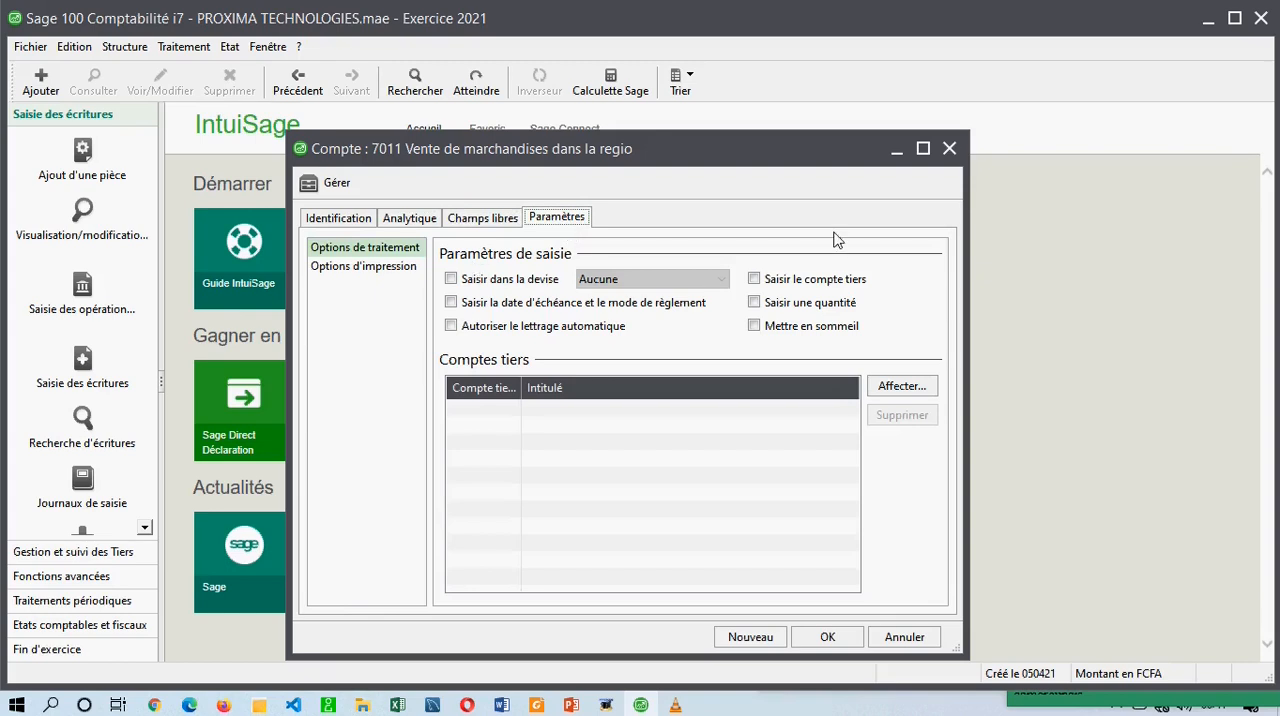
{"action": "left_click", "coordinate": [345, 222]}
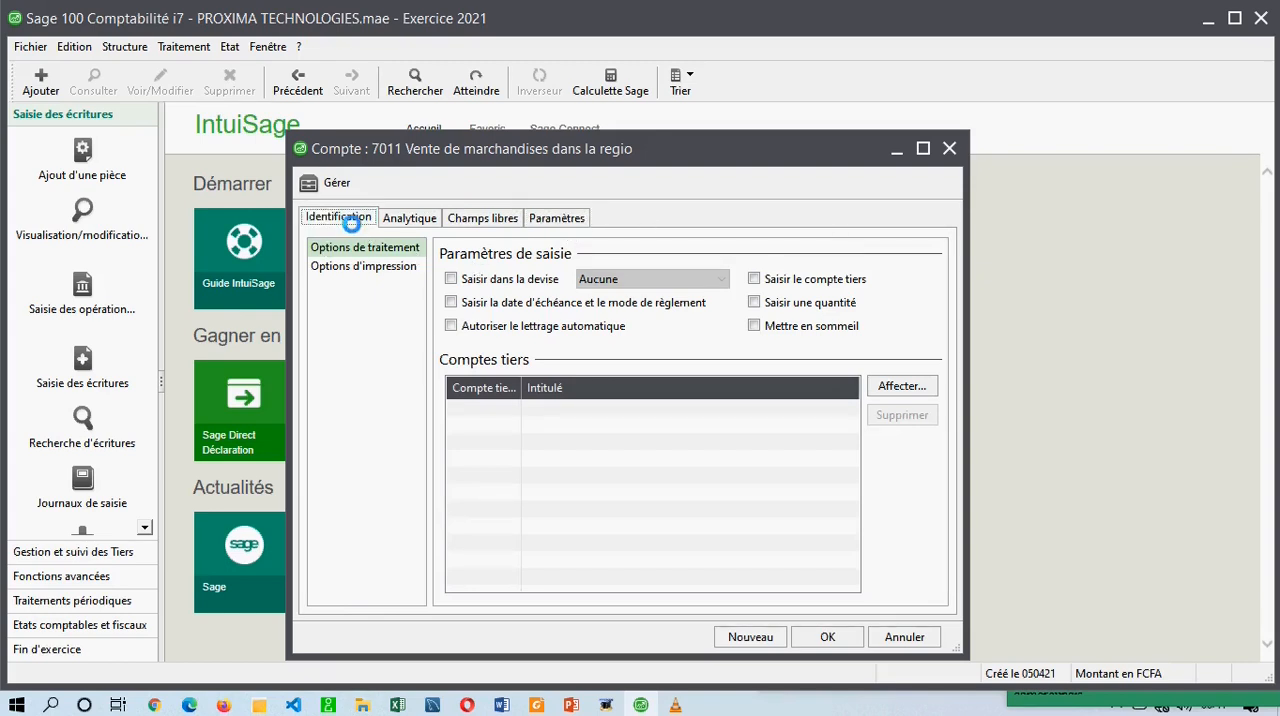
Examine the general account number and the Type setting in the identification of account 7011.
{"action": "left_click", "coordinate": [448, 271]}
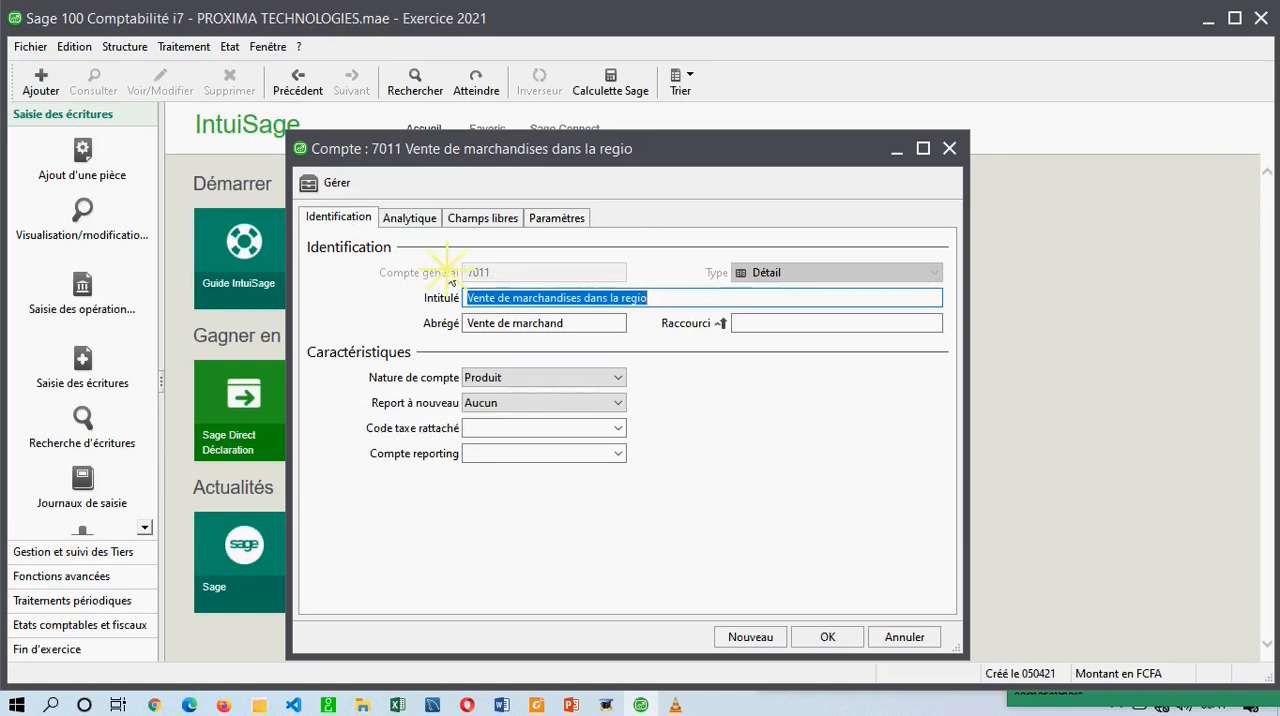
{"action": "left_click", "coordinate": [750, 276]}
{"action": "left_click", "coordinate": [748, 277]}
{"action": "left_click", "coordinate": [794, 276]}
{"action": "left_click", "coordinate": [740, 273]}
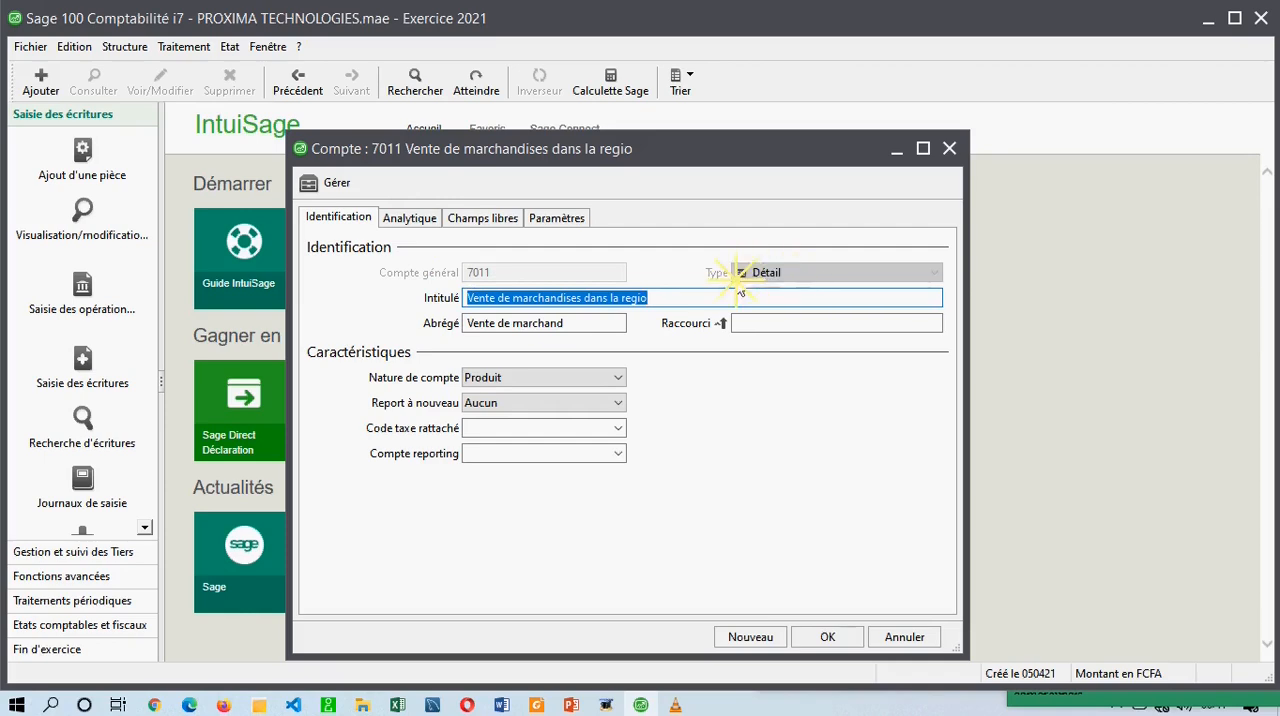
Switch to Foxit Reader and examine the detail accounts 7011 to 7019 under 701 Ventes de marchandises.
{"action": "left_click", "coordinate": [537, 705]}
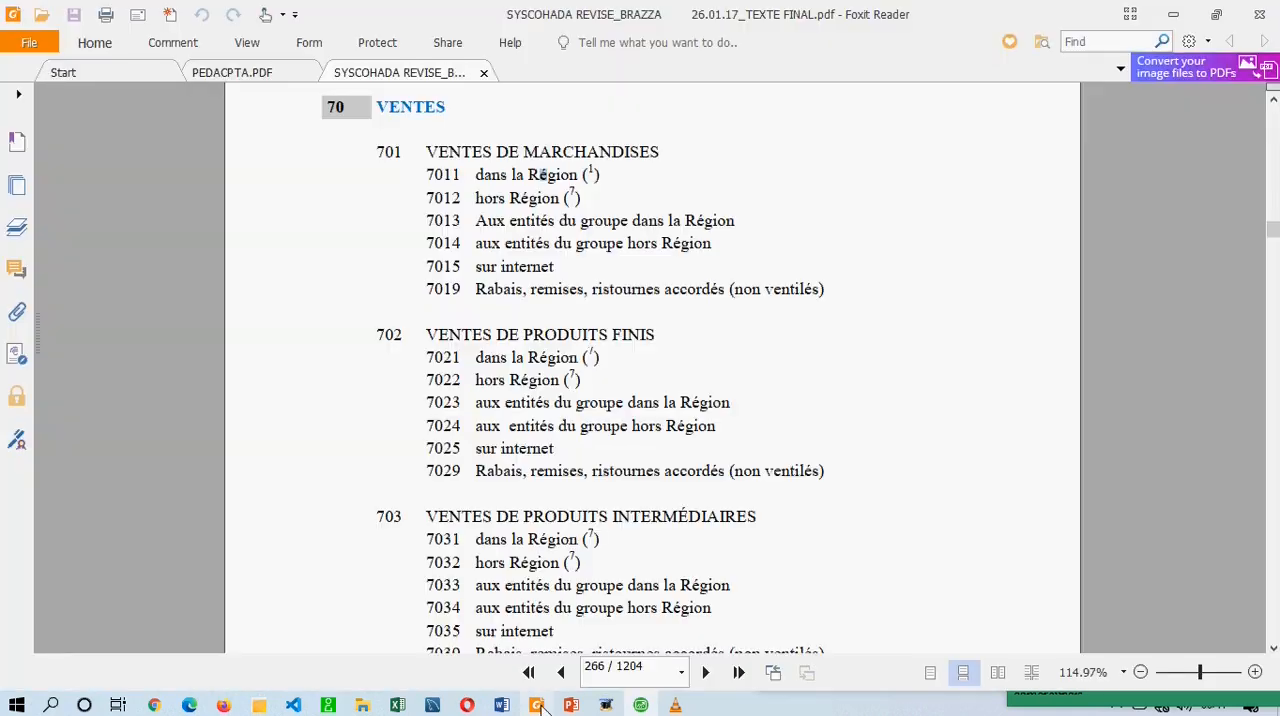
{"action": "left_click_drag", "start_coordinate": [424, 172], "coordinate": [832, 289]}
{"action": "left_click", "coordinate": [438, 187]}
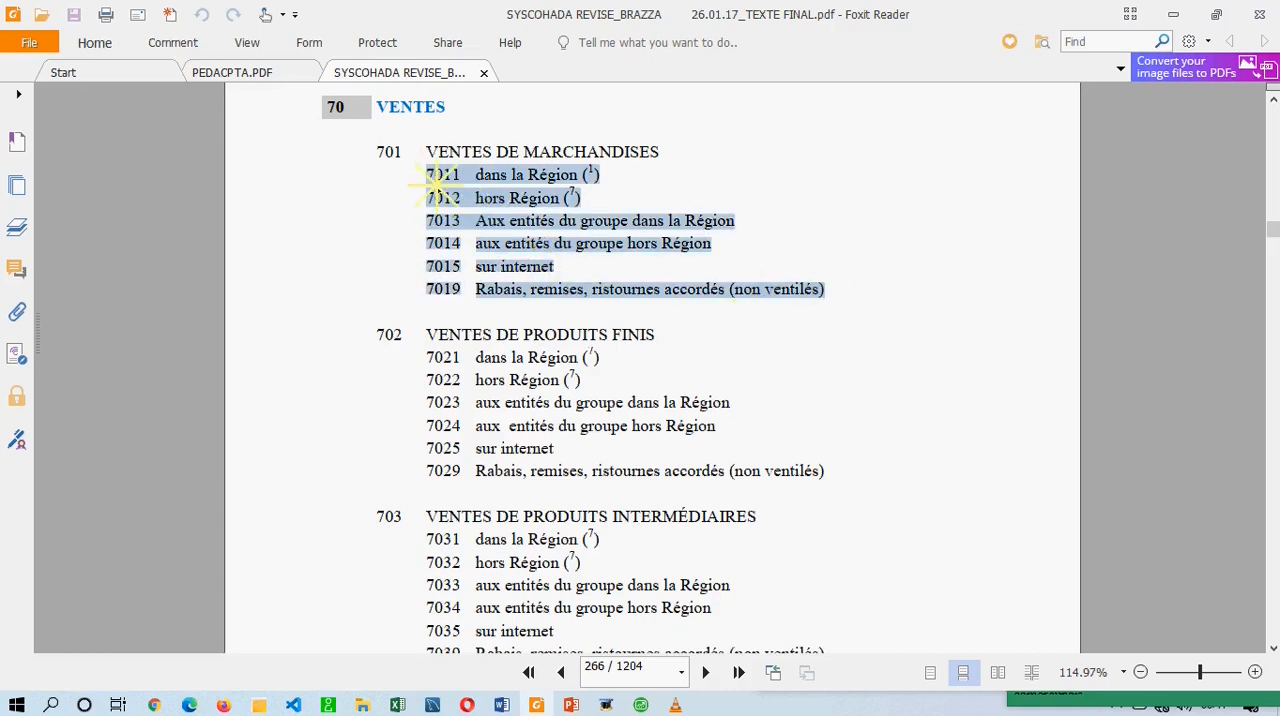
{"action": "left_click_drag", "start_coordinate": [428, 198], "coordinate": [463, 201]}
{"action": "left_click", "coordinate": [416, 224]}
{"action": "left_click", "coordinate": [470, 224]}
{"action": "left_click_drag", "start_coordinate": [427, 175], "coordinate": [855, 290]}
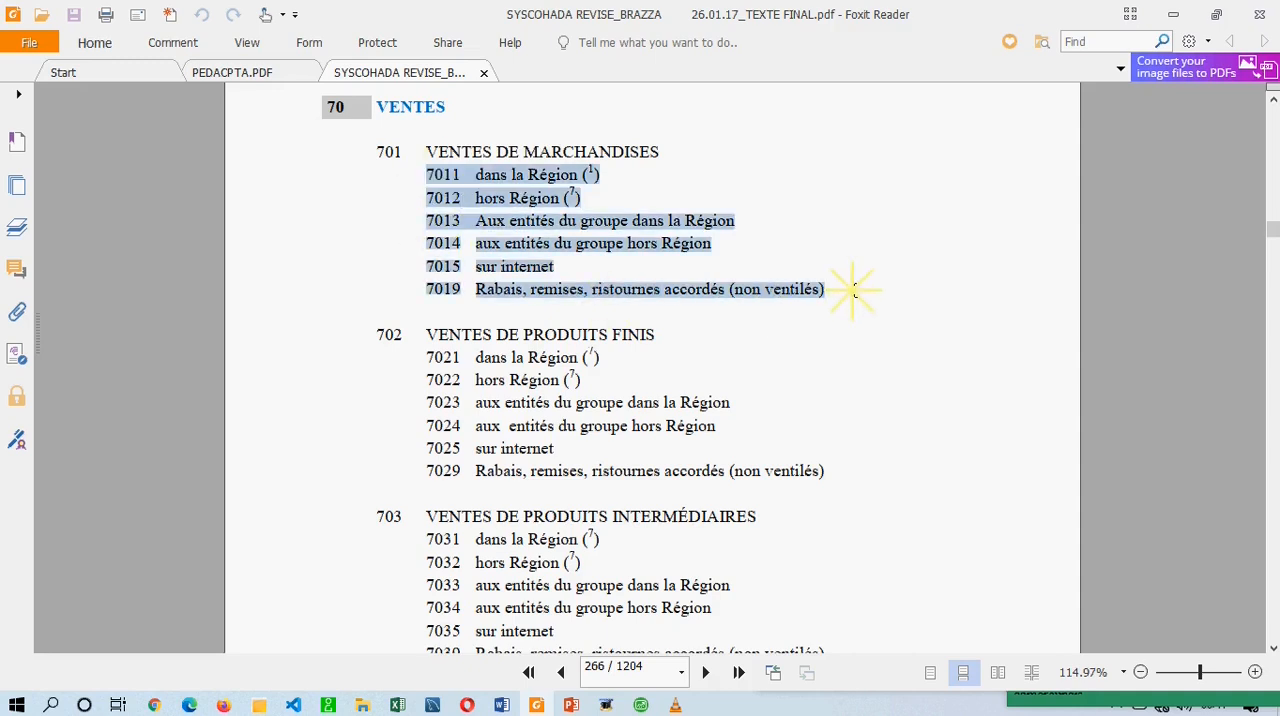
Compare the number levels of heading 70, accounts 701 and 703, and detail account 7011 in the account list.
{"action": "left_click_drag", "start_coordinate": [366, 134], "coordinate": [398, 163]}
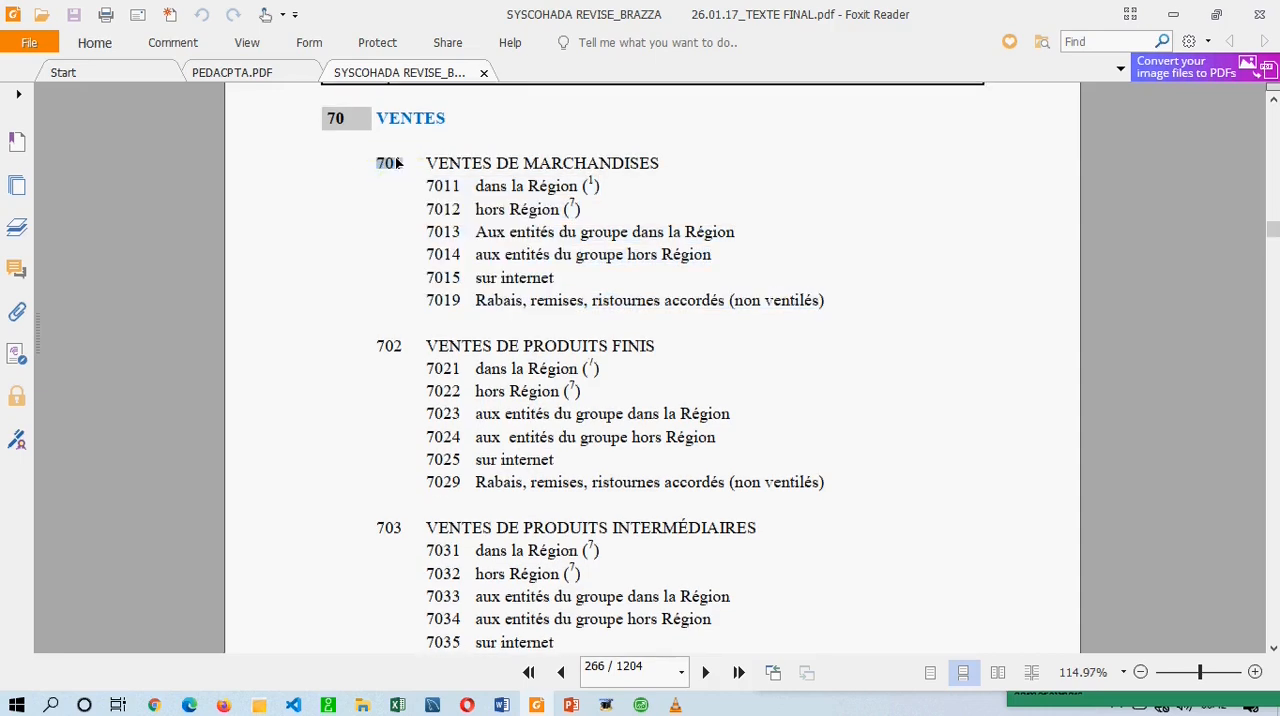
{"action": "left_click", "coordinate": [400, 165]}
{"action": "left_click", "coordinate": [392, 165]}
{"action": "left_click_drag", "start_coordinate": [377, 164], "coordinate": [460, 190]}
{"action": "left_click", "coordinate": [431, 190]}
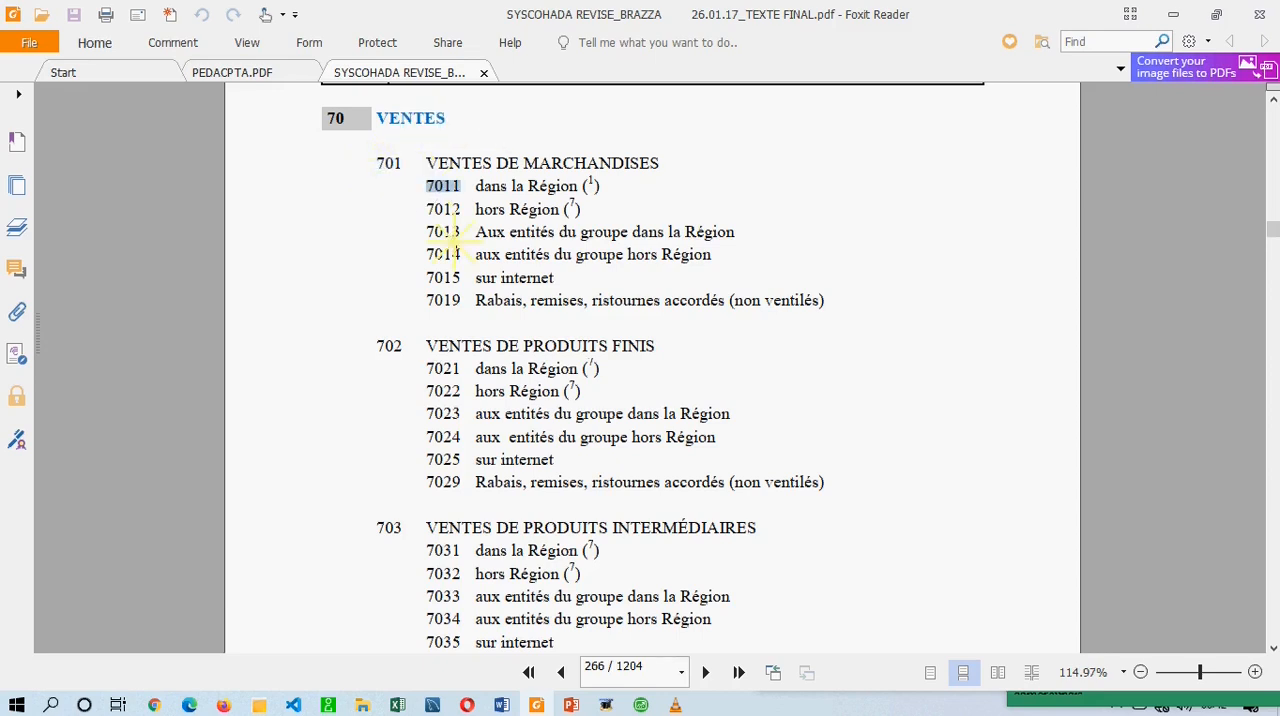
{"action": "left_click", "coordinate": [478, 278]}
{"action": "double_click", "coordinate": [336, 119]}
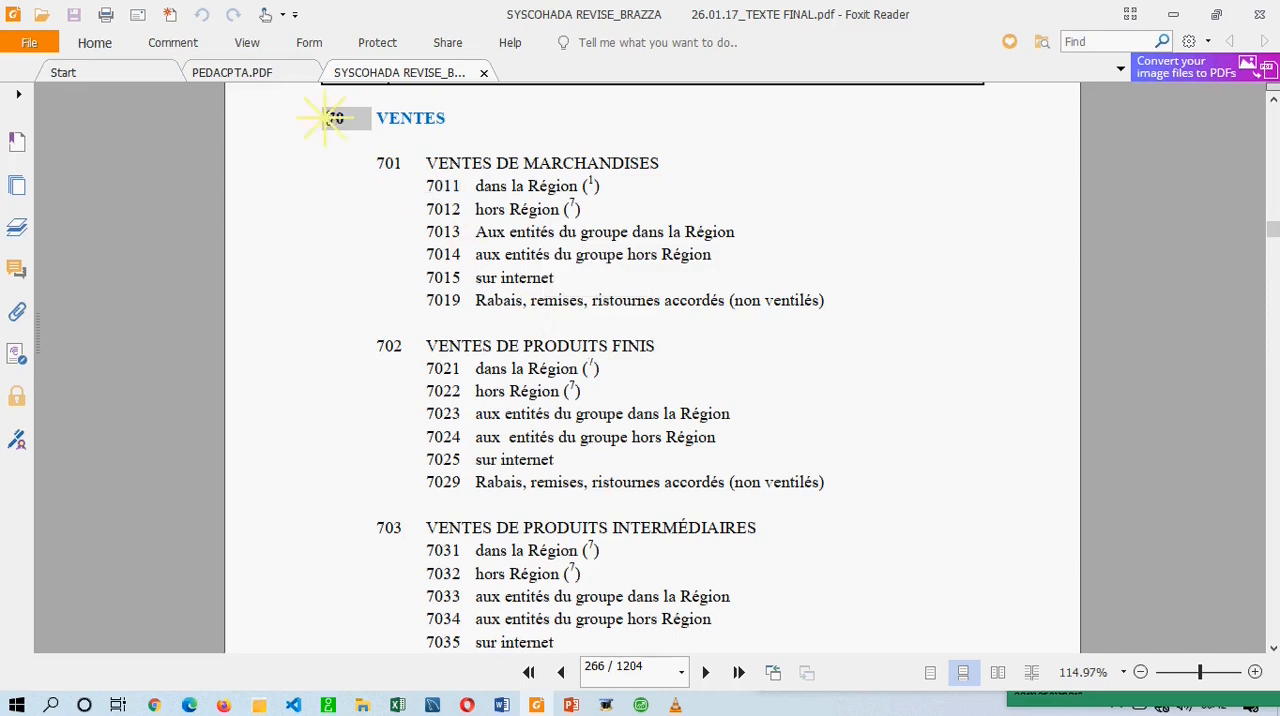
{"action": "double_click", "coordinate": [385, 163]}
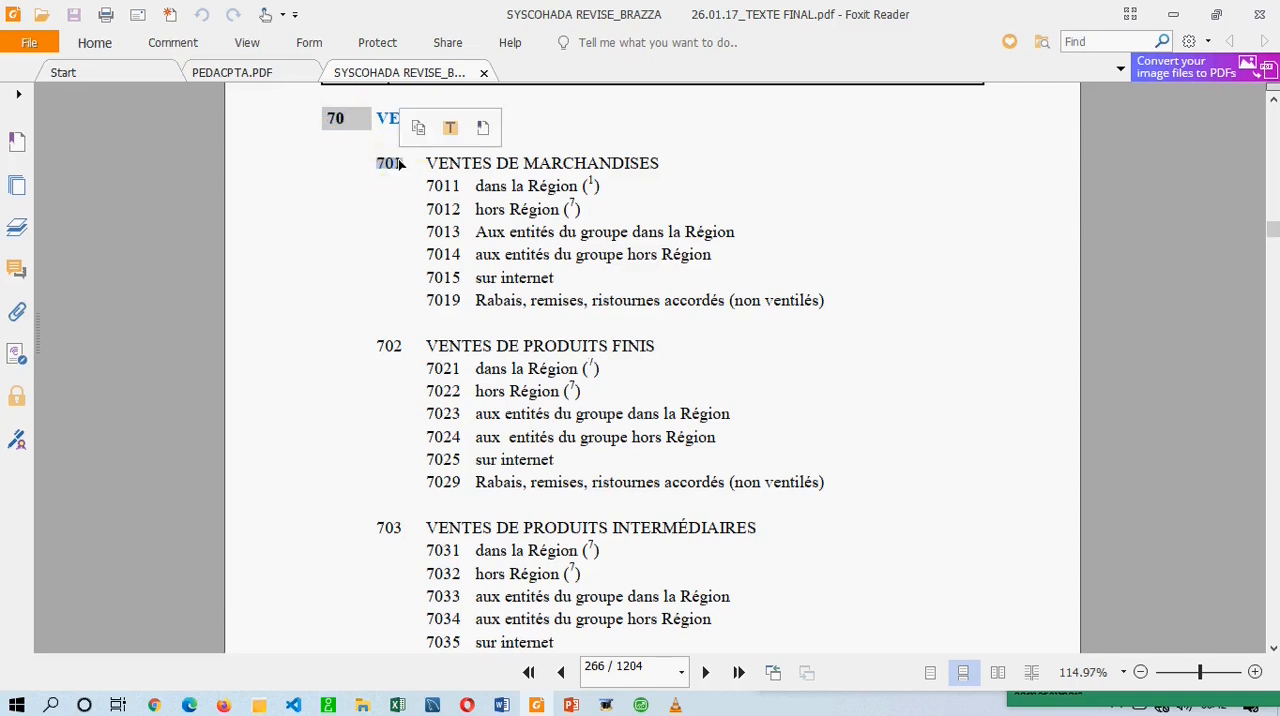
{"action": "left_click_drag", "start_coordinate": [365, 533], "coordinate": [398, 536]}
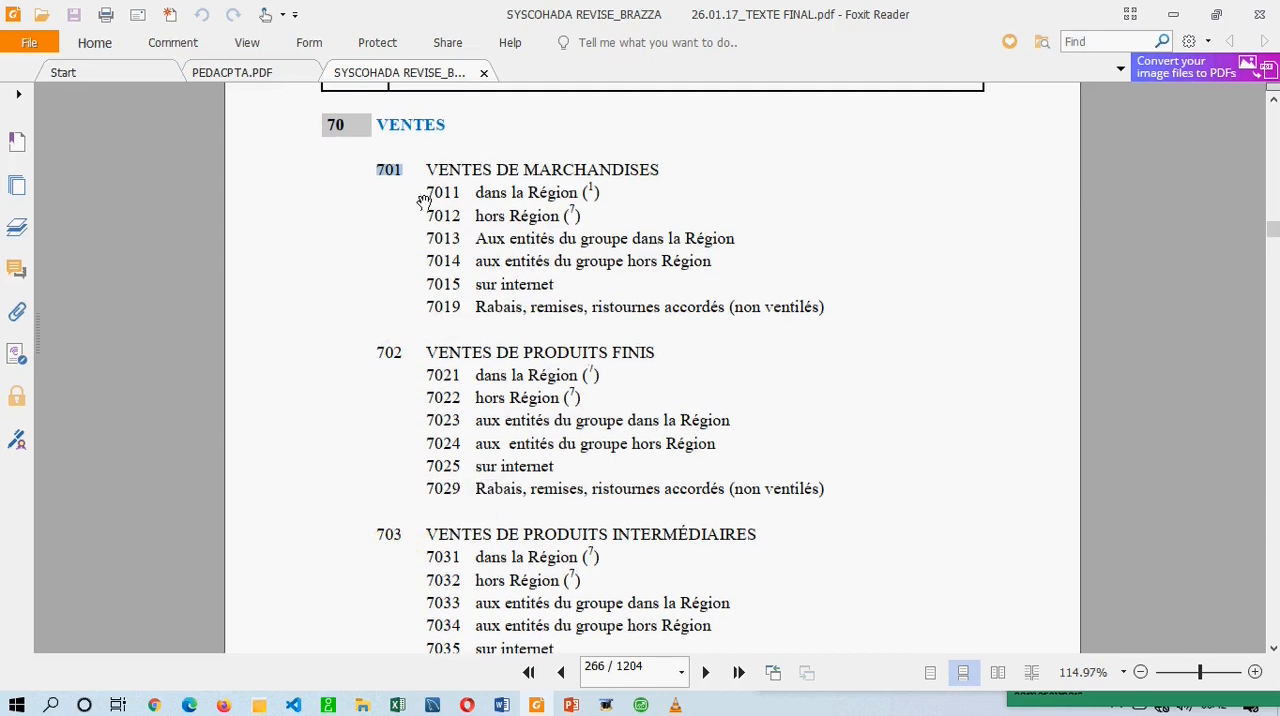
Examine how detail accounts 7011 and 7012 relate to their parent numbers 701 and 70 in the PDF.
{"action": "left_click_drag", "start_coordinate": [426, 193], "coordinate": [478, 307]}
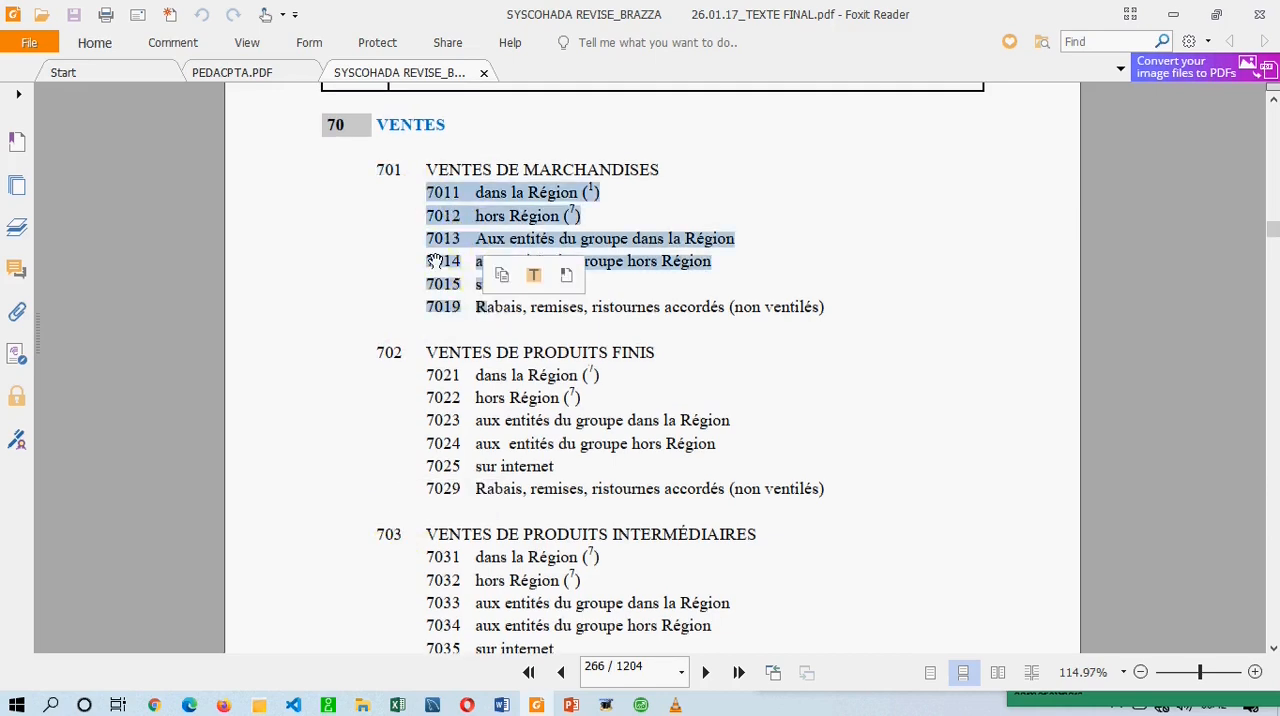
{"action": "left_click_drag", "start_coordinate": [373, 165], "coordinate": [396, 172]}
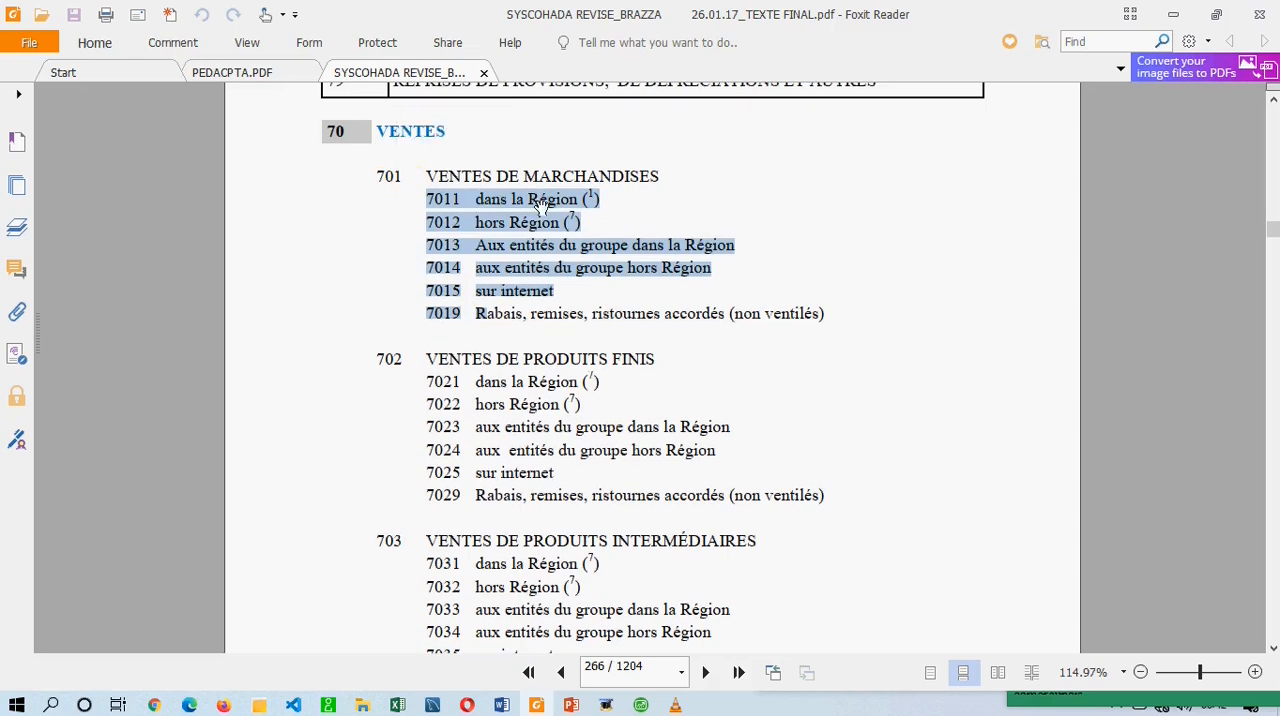
{"action": "left_click", "coordinate": [577, 206]}
{"action": "double_click", "coordinate": [443, 201]}
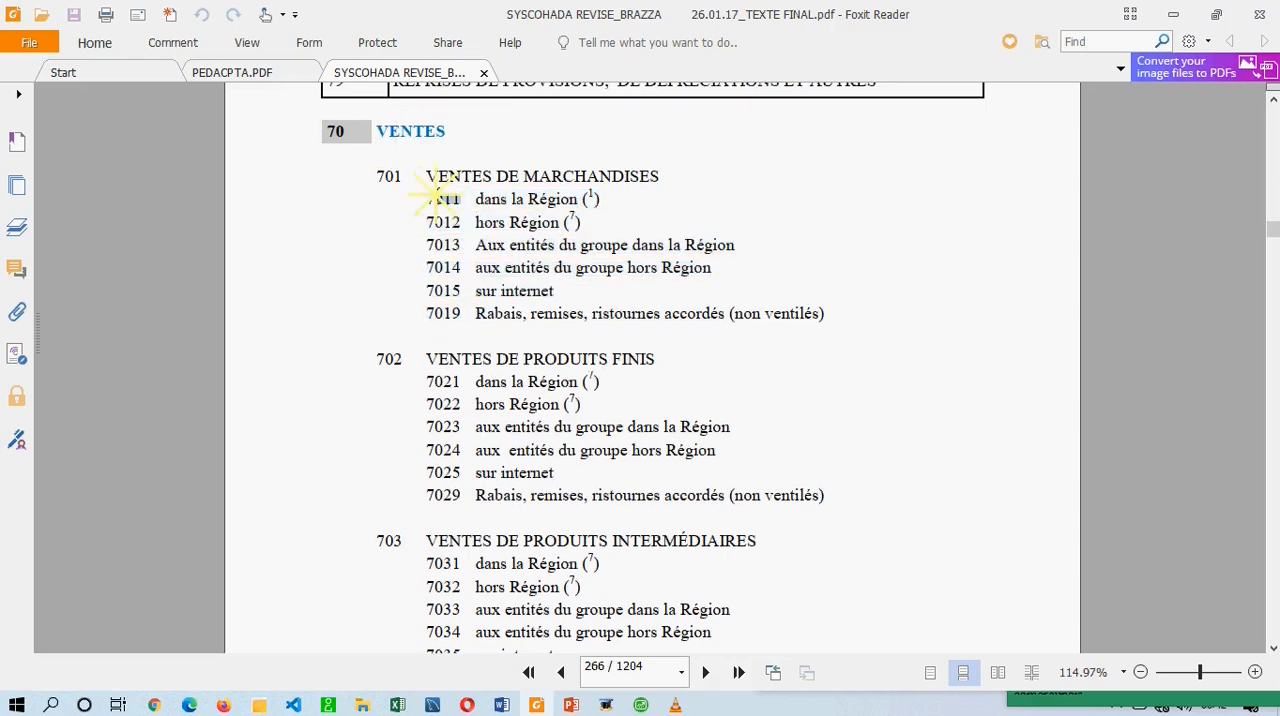
{"action": "left_click", "coordinate": [470, 223]}
{"action": "left_click_drag", "start_coordinate": [460, 224], "coordinate": [420, 224]}
{"action": "left_click", "coordinate": [474, 232]}
{"action": "double_click", "coordinate": [465, 205]}
{"action": "left_click_drag", "start_coordinate": [468, 226], "coordinate": [428, 224]}
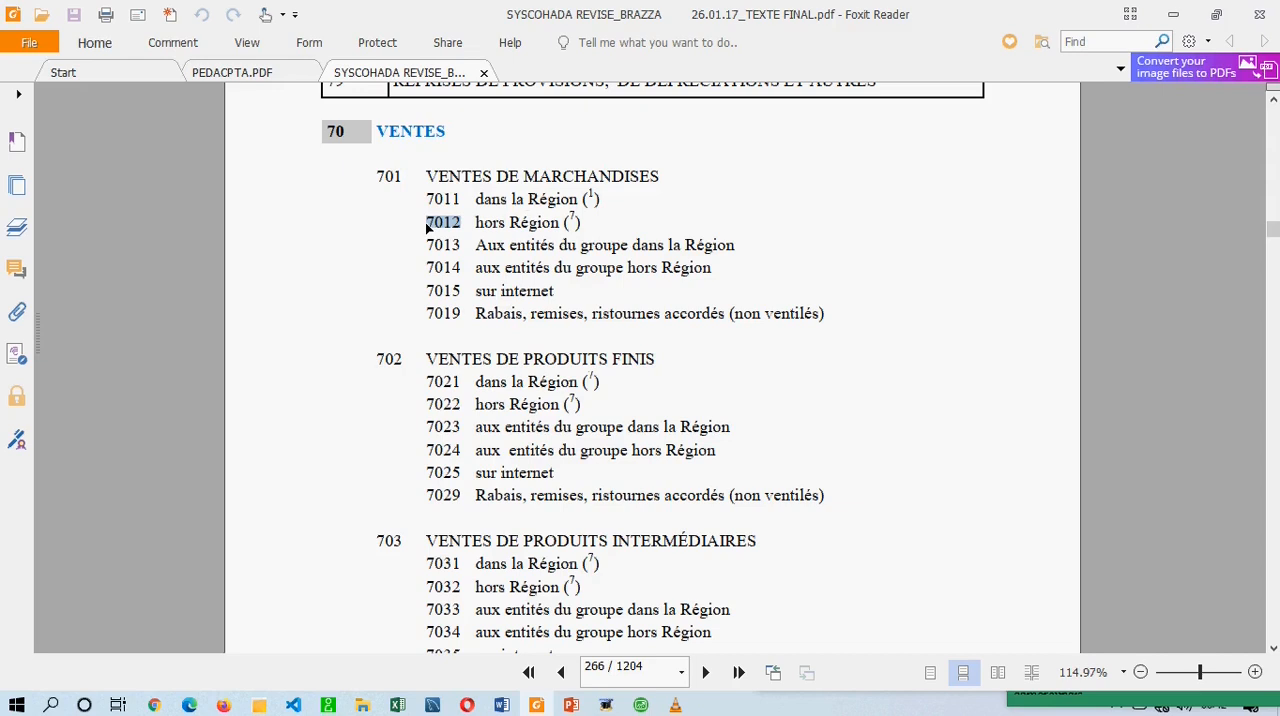
{"action": "left_click", "coordinate": [467, 226]}
{"action": "mouse_move", "coordinate": [400, 177]}
{"action": "left_mouse_down"}
{"action": "mouse_move", "coordinate": [380, 171]}
{"action": "mouse_move", "coordinate": [394, 172]}
{"action": "left_mouse_up"}
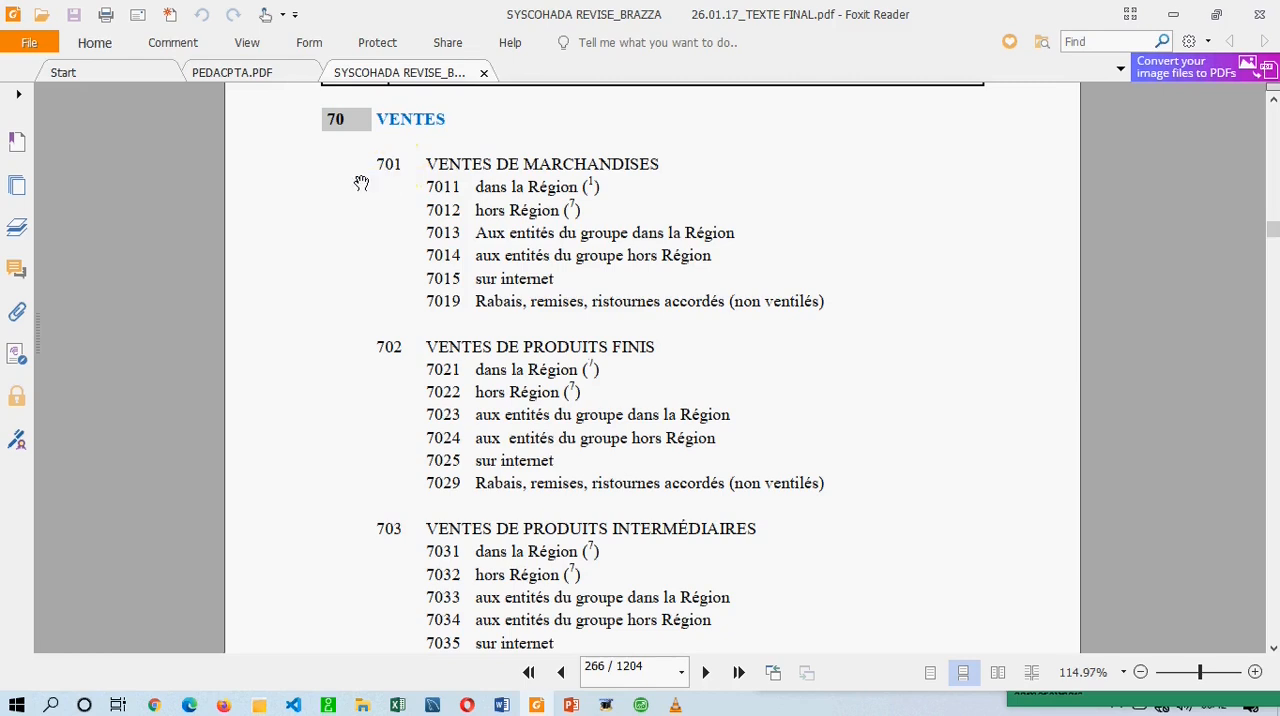
{"action": "mouse_move", "coordinate": [343, 120]}
{"action": "left_mouse_down"}
{"action": "mouse_move", "coordinate": [345, 133]}
{"action": "mouse_move", "coordinate": [327, 131]}
{"action": "left_mouse_up"}
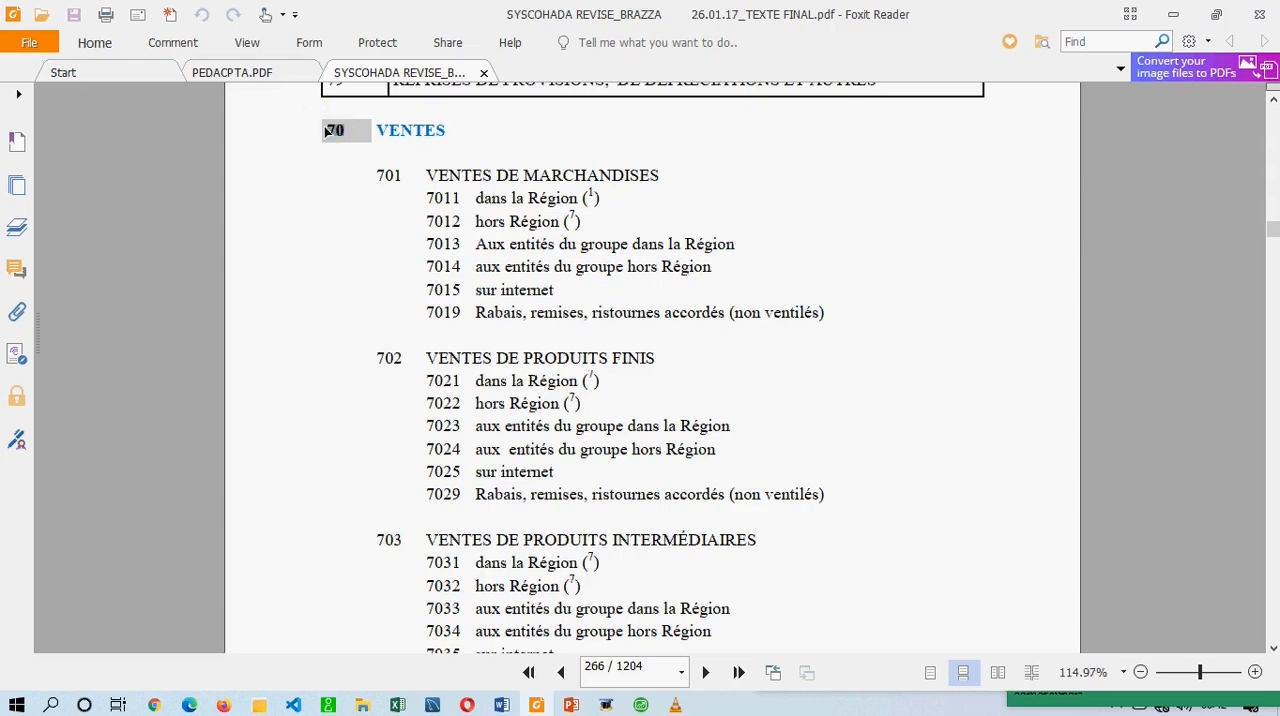
{"action": "left_click", "coordinate": [344, 131]}
Return to Sage 100 and inspect the Abrégé and Raccourci fields of account 7011.
{"action": "left_click", "coordinate": [641, 705]}
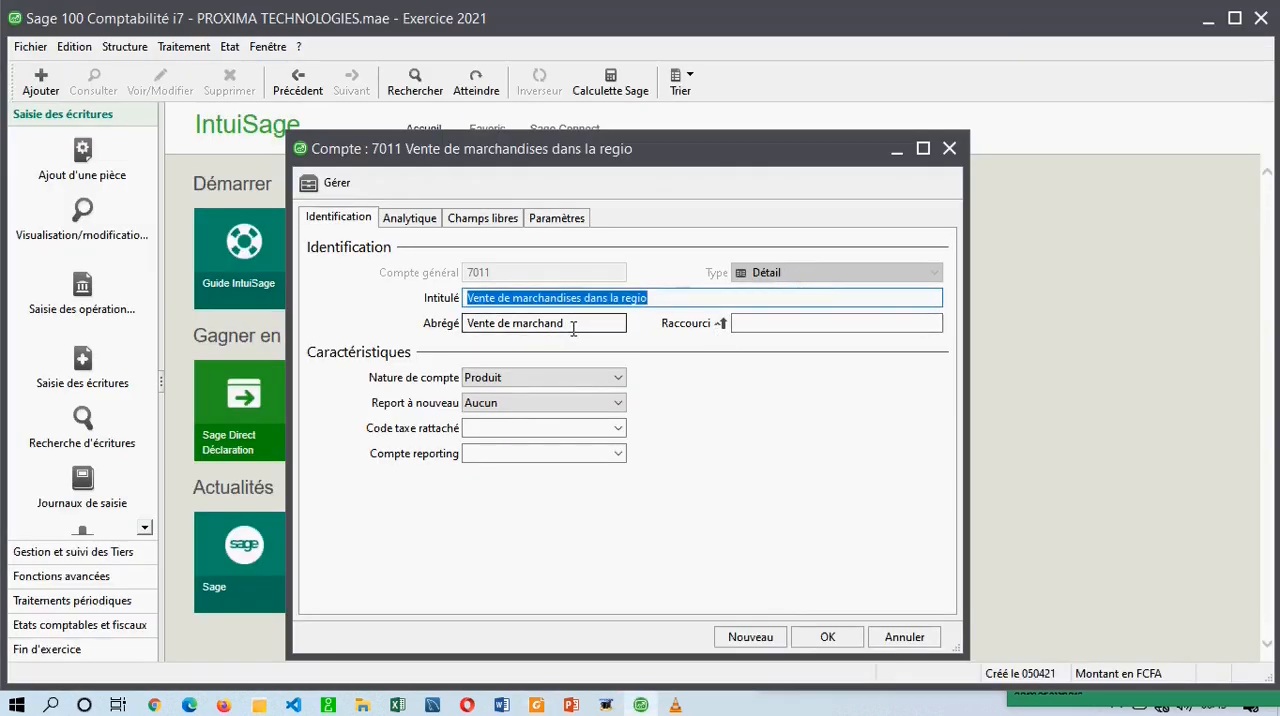
{"action": "left_click", "coordinate": [480, 322]}
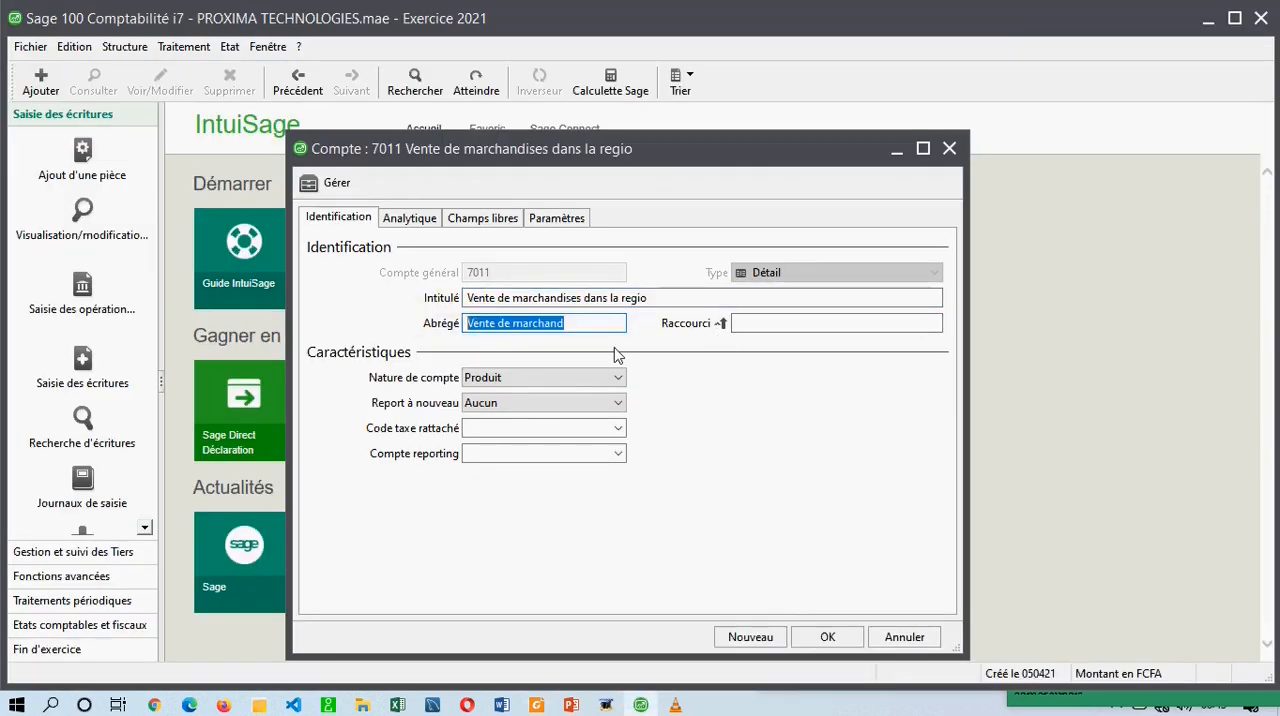
{"action": "left_click", "coordinate": [784, 323]}
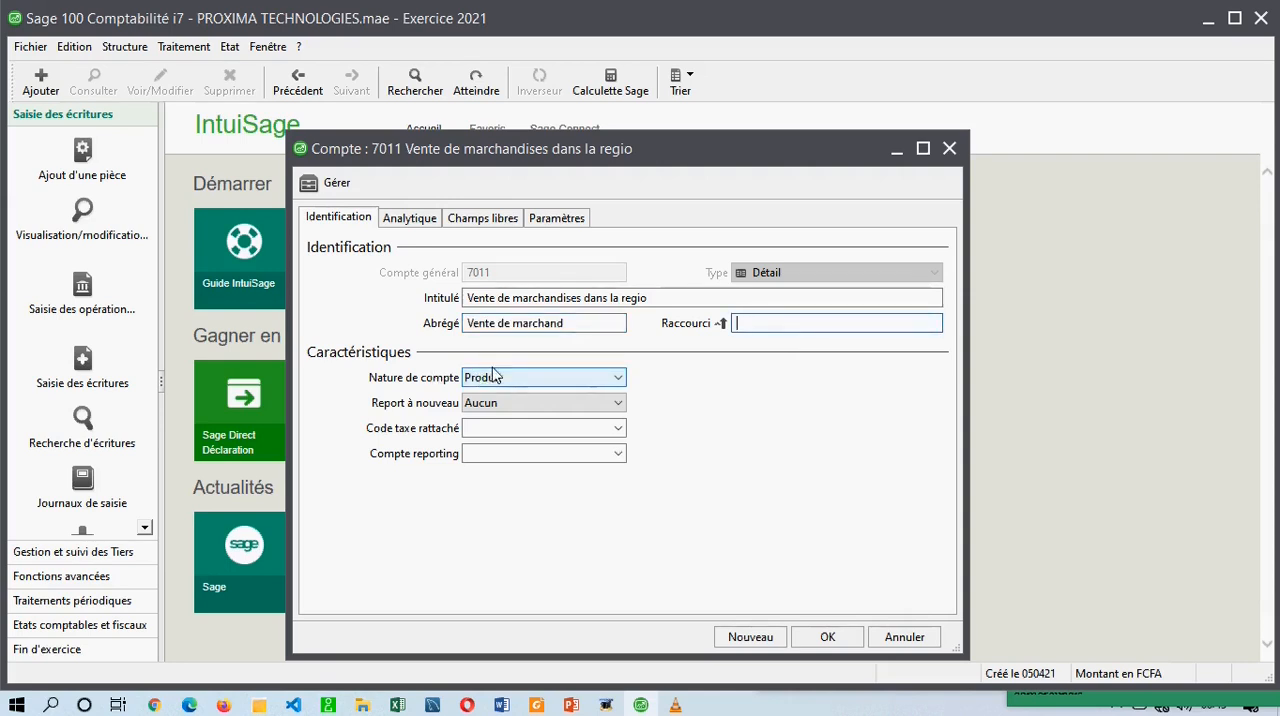
{"action": "left_click", "coordinate": [460, 275]}
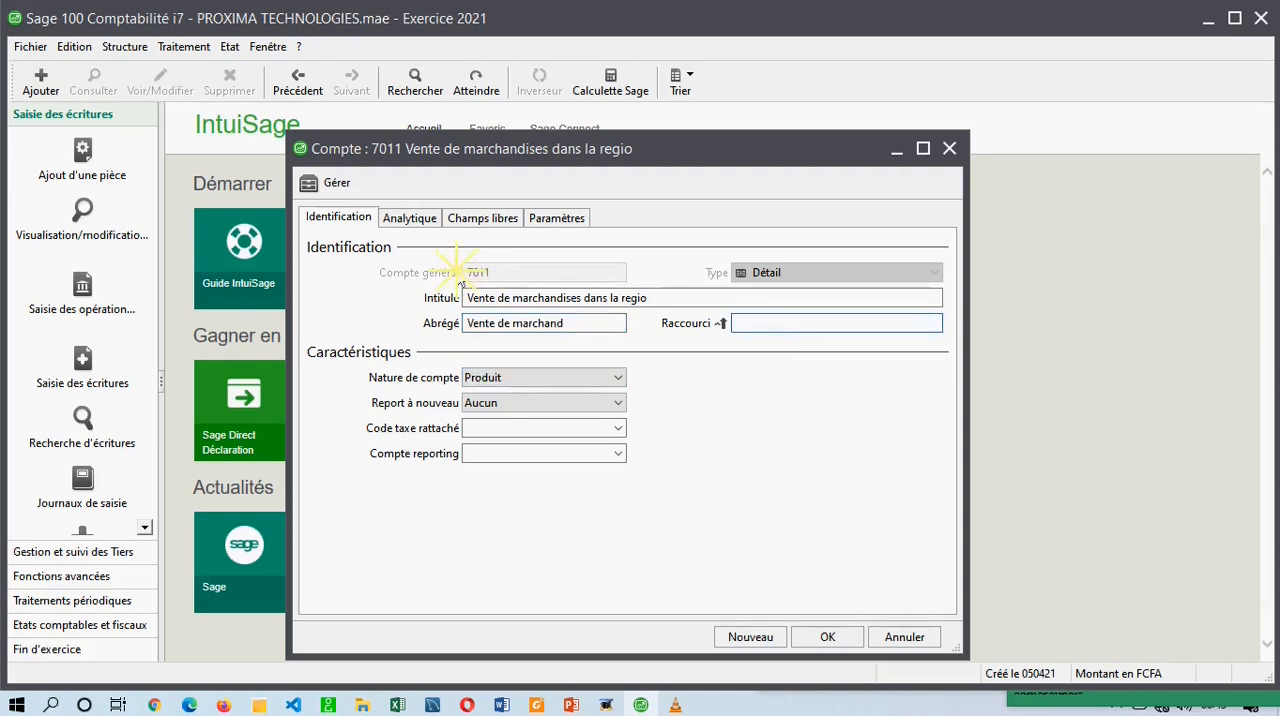
Inspect the Nature de compte options available for account 7011.
{"action": "left_click", "coordinate": [480, 380]}
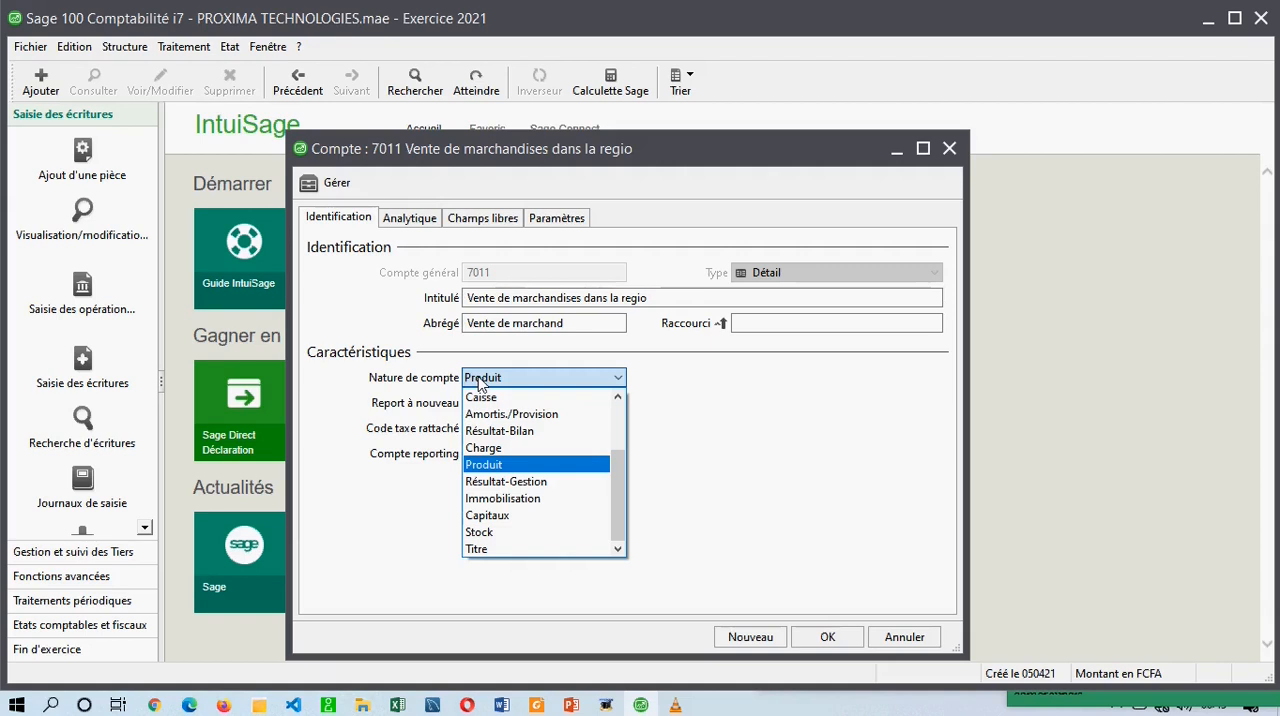
{"action": "left_click", "coordinate": [481, 383]}
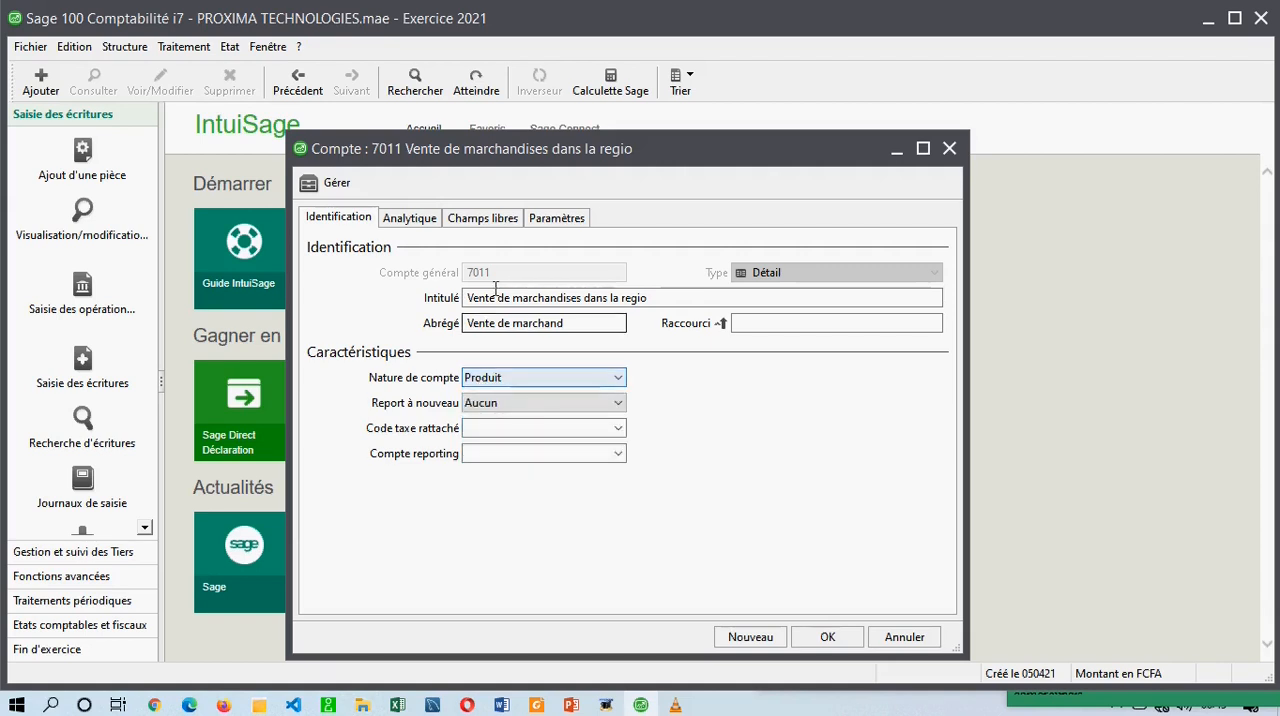
{"action": "left_click", "coordinate": [495, 385]}
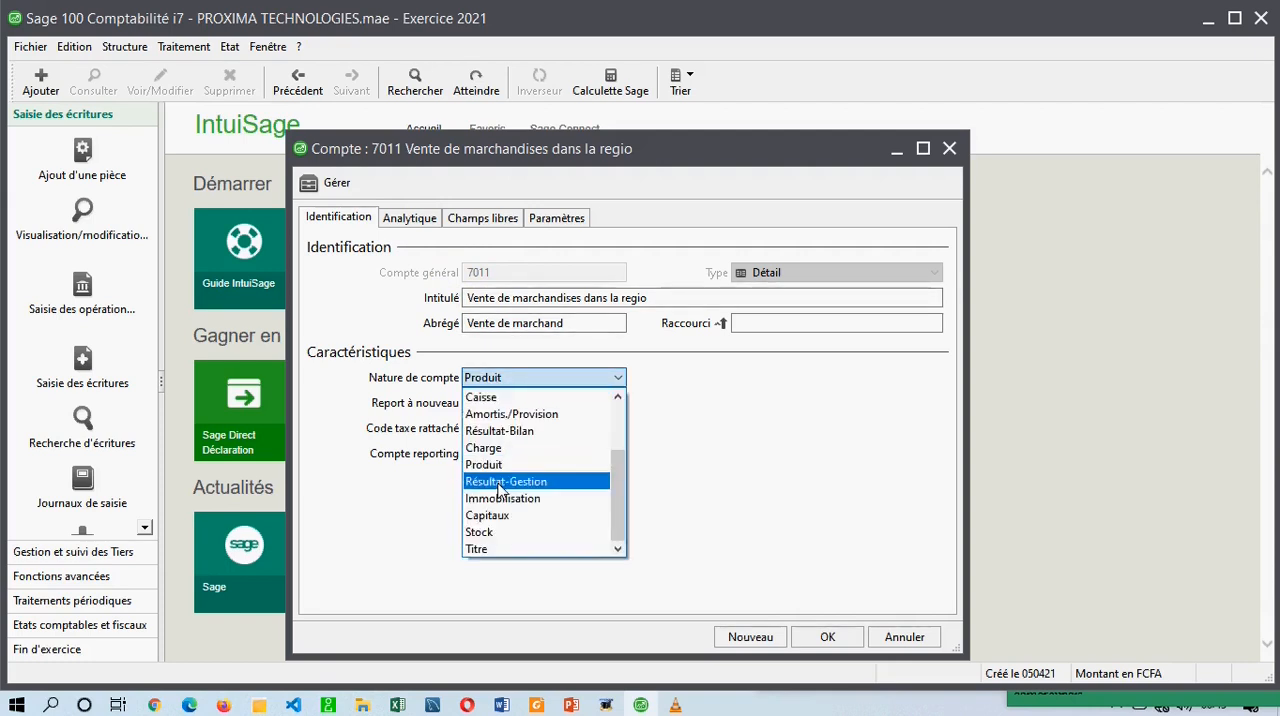
{"action": "left_click", "coordinate": [502, 379]}
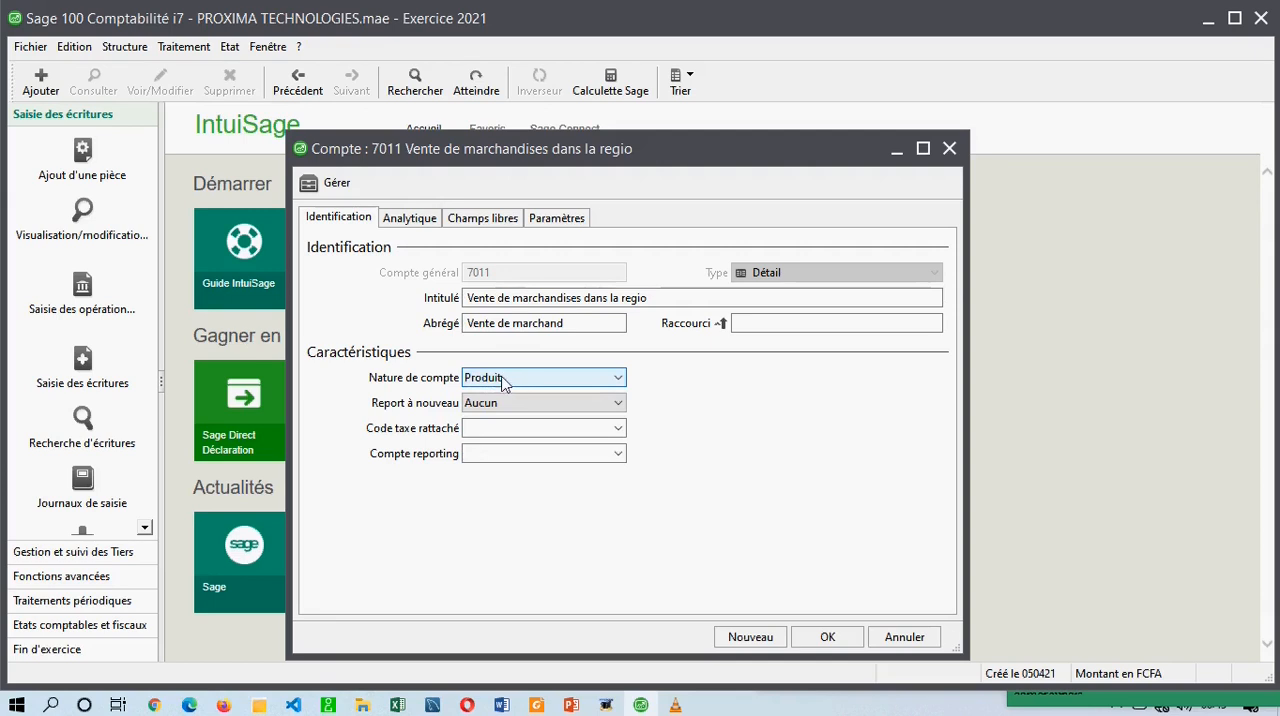
{"action": "left_click", "coordinate": [264, 47]}
{"action": "left_click", "coordinate": [570, 368]}
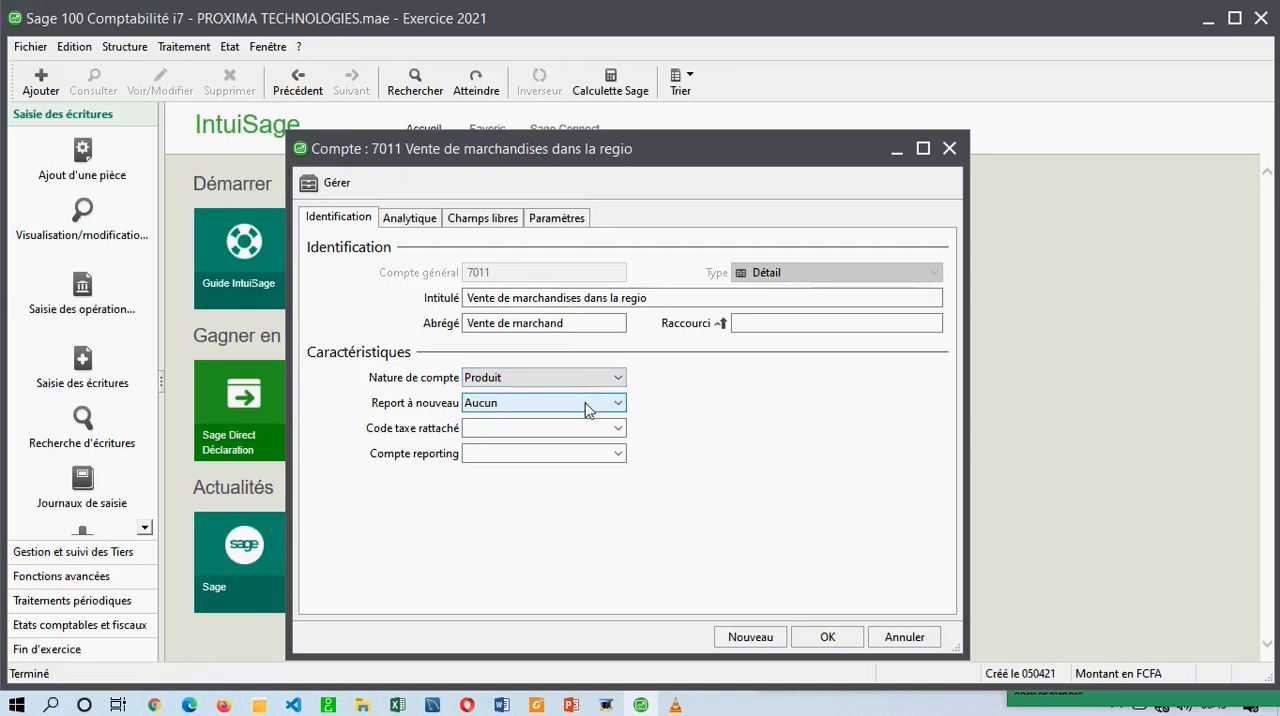
Inspect account 7011's Report à nouveau and Code taxe rattaché options, and validate the record to return to the chart of accounts.
{"action": "left_click", "coordinate": [587, 406]}
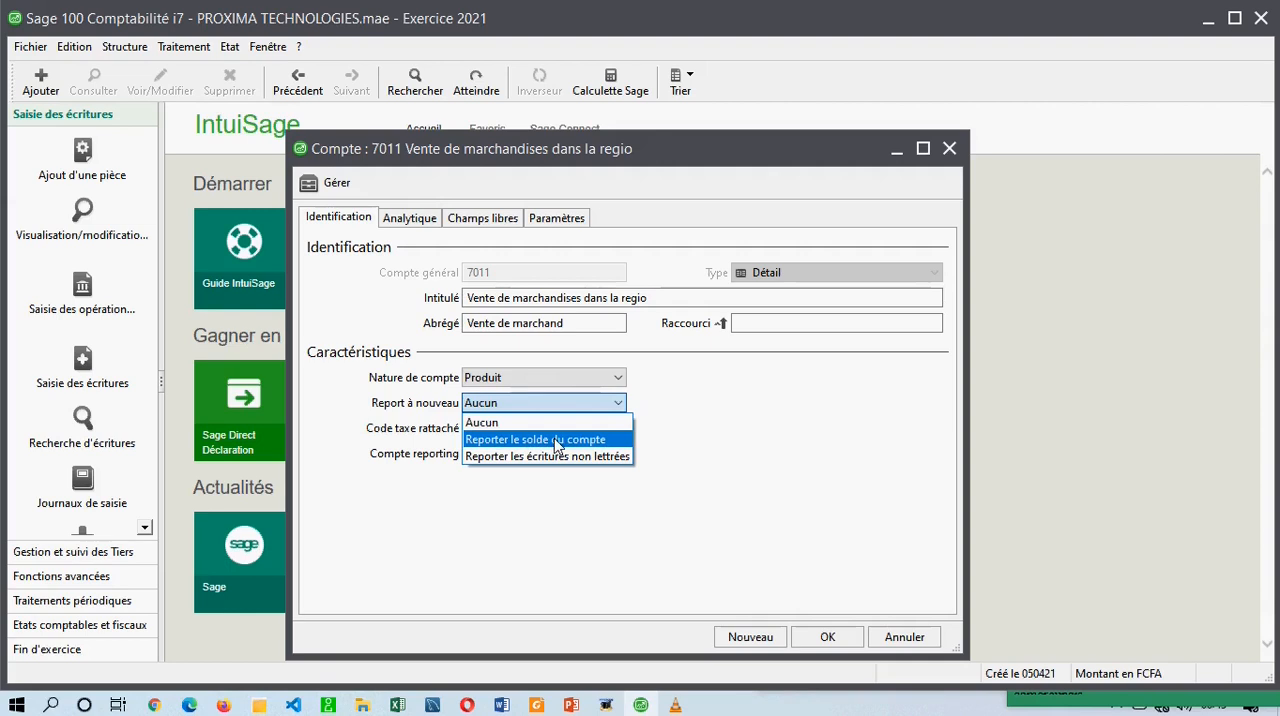
{"action": "left_click", "coordinate": [462, 275]}
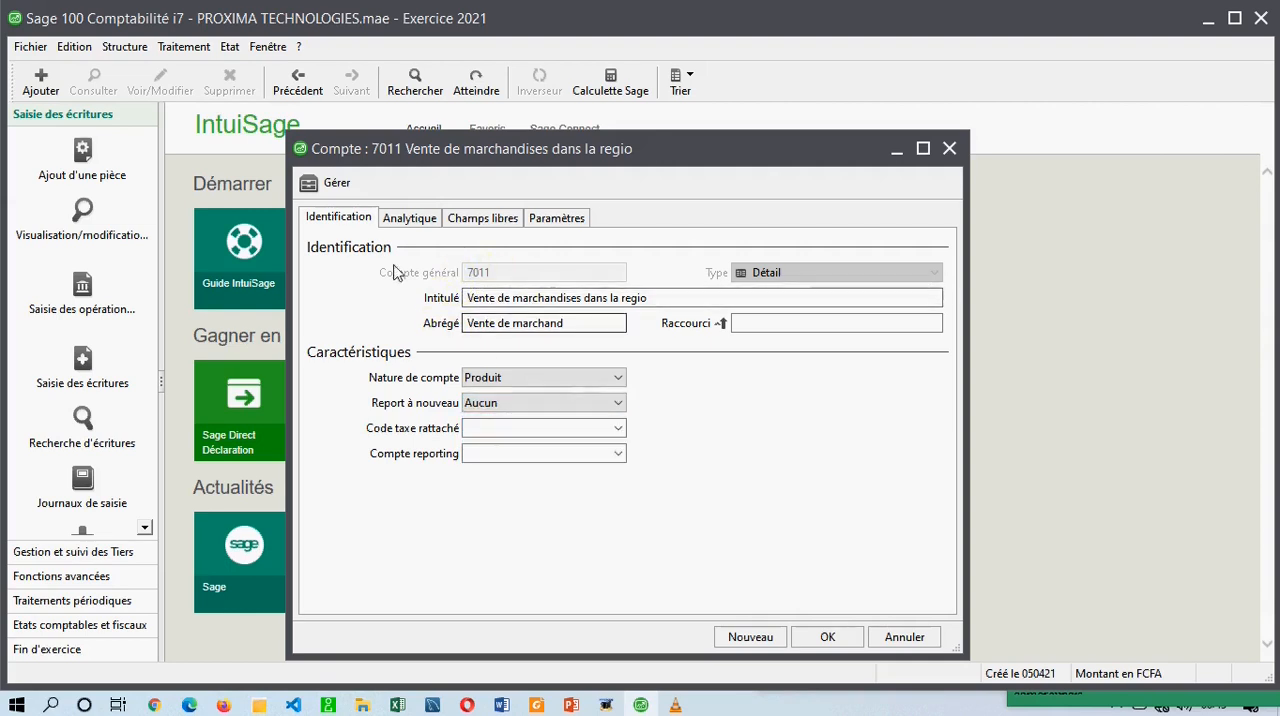
{"action": "left_click", "coordinate": [619, 430]}
{"action": "left_click", "coordinate": [768, 422]}
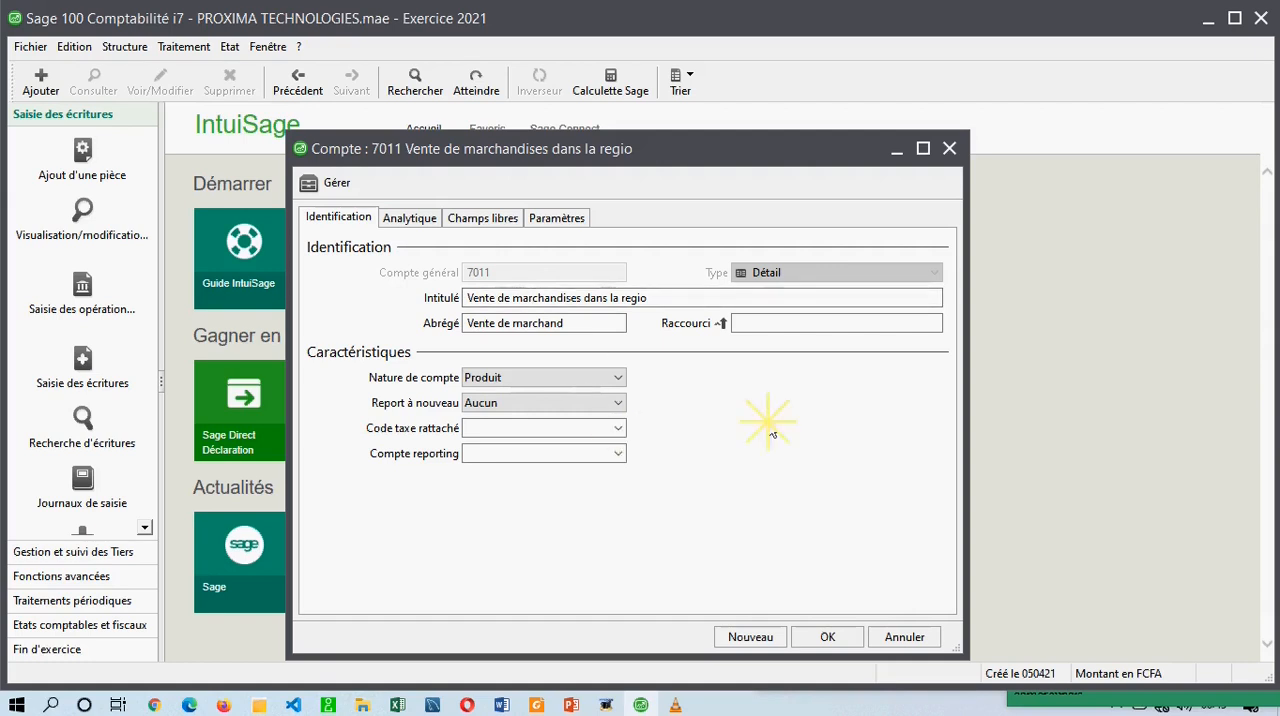
{"action": "left_click", "coordinate": [826, 637]}
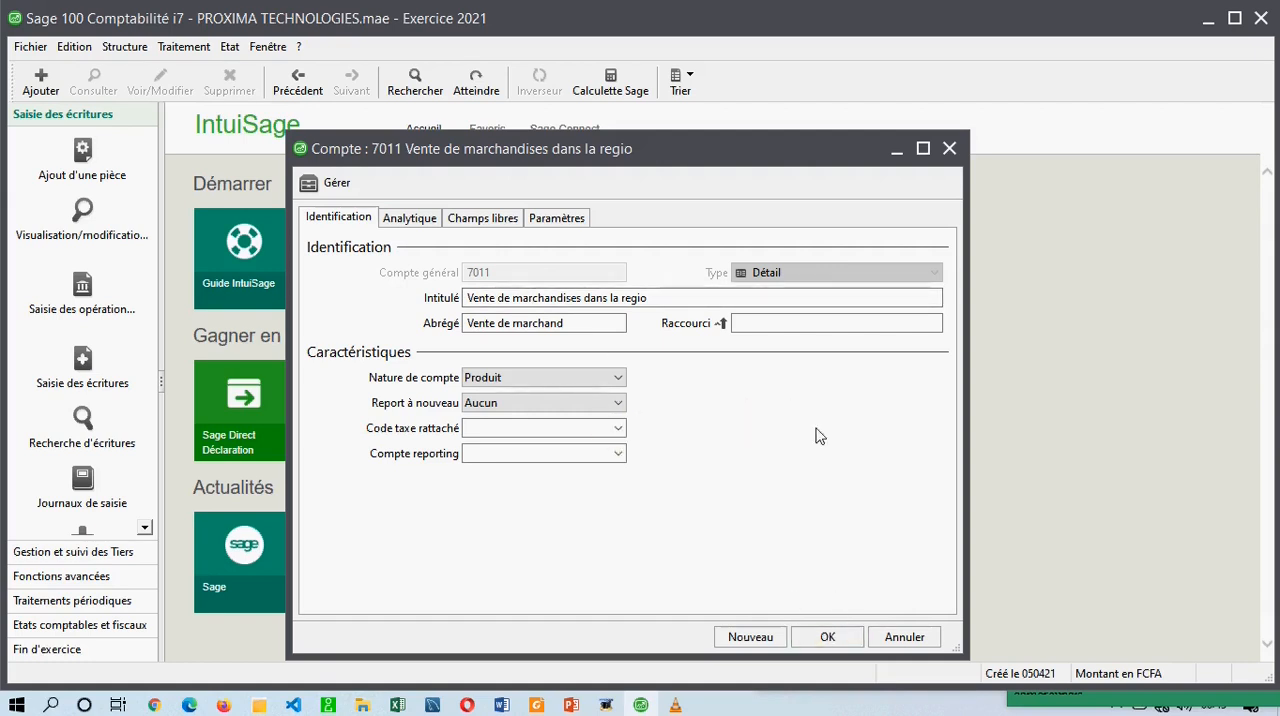
{"action": "left_click", "coordinate": [827, 637]}
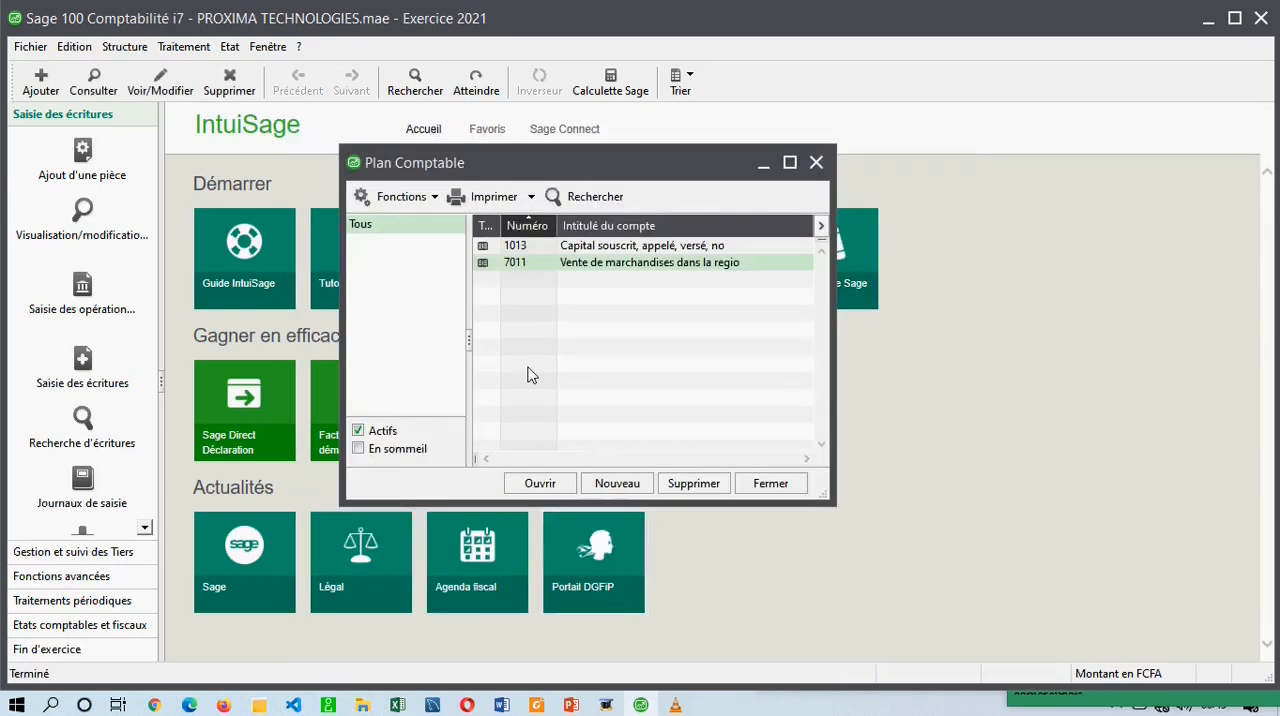
{"action": "left_click", "coordinate": [581, 304]}
{"action": "left_click", "coordinate": [268, 47]}
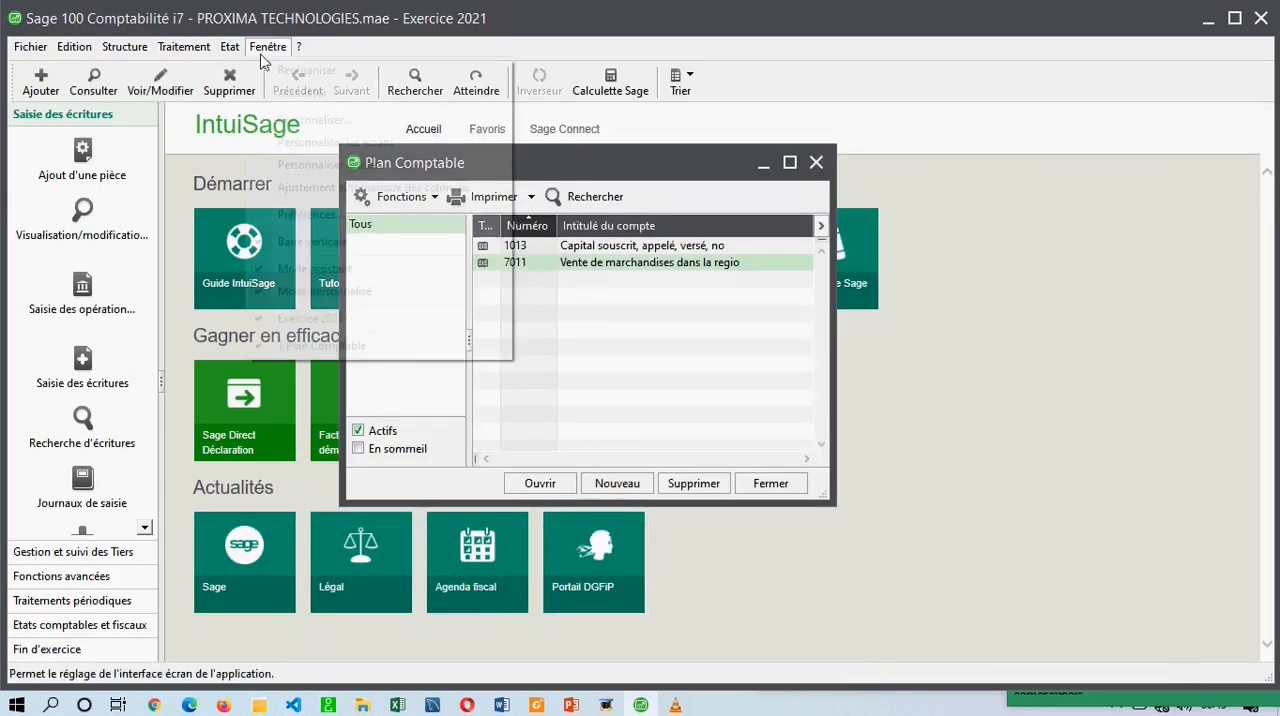
{"action": "left_click", "coordinate": [315, 270]}
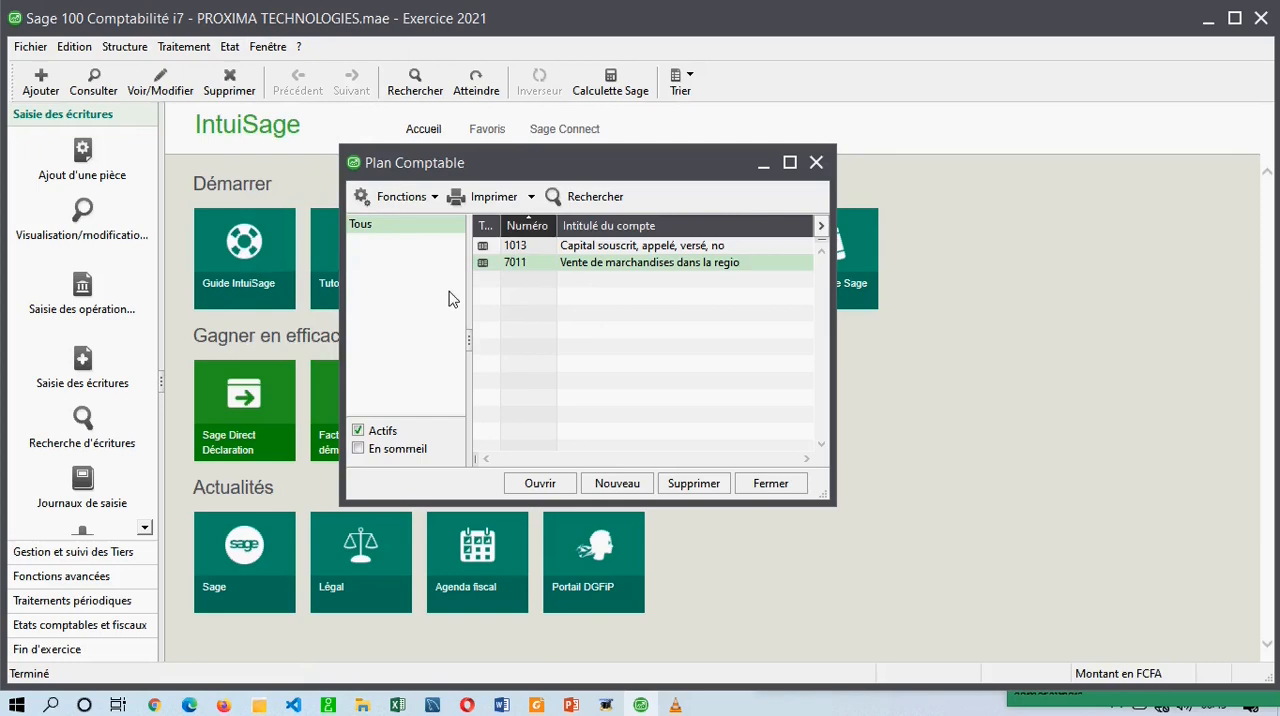
Start a new general account and enter number 701, consulting the Ventes de marchandises heading and its subaccounts in Foxit Reader.
{"action": "left_click", "coordinate": [616, 485]}
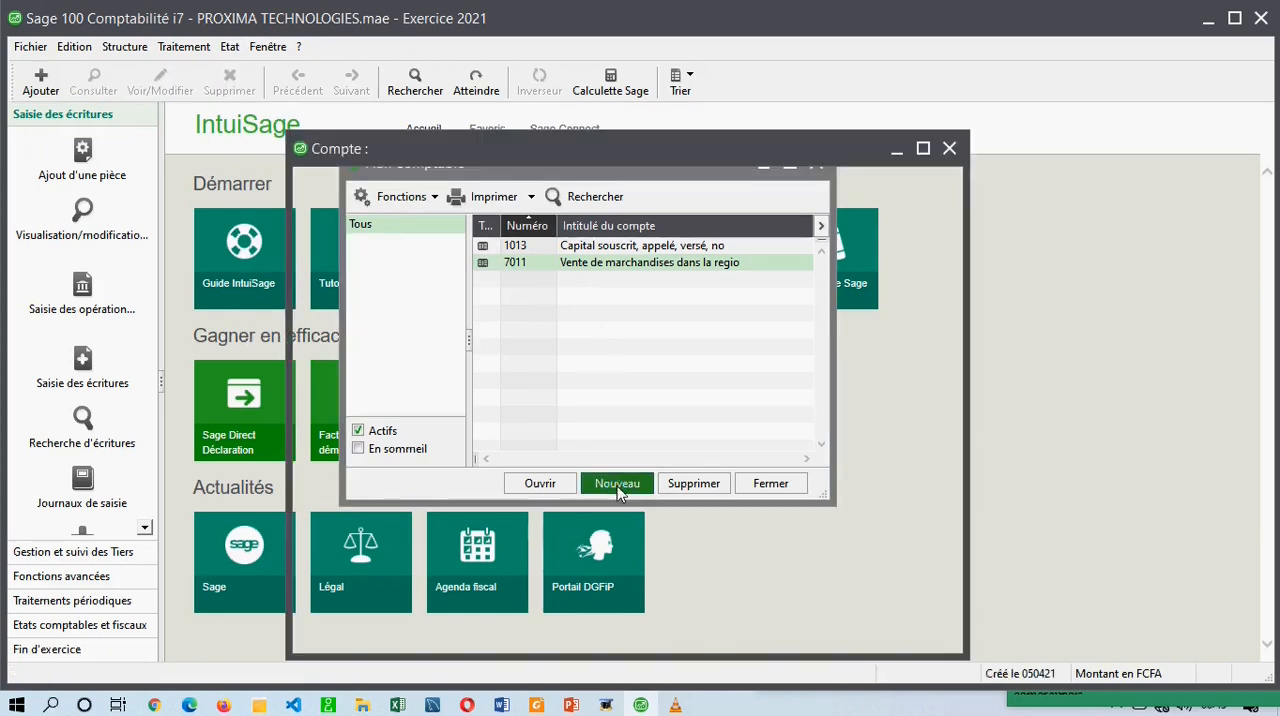
{"action": "left_click_drag", "start_coordinate": [560, 157], "coordinate": [514, 106]}
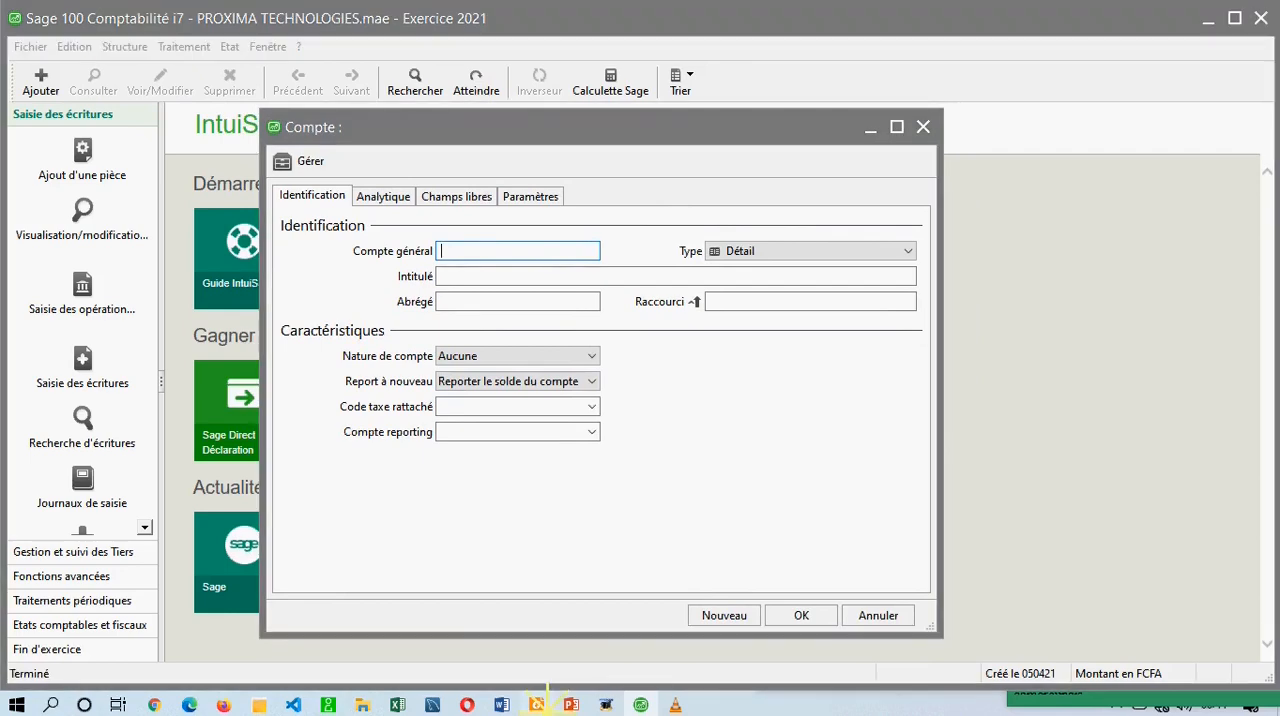
{"action": "left_click", "coordinate": [536, 705]}
{"action": "left_click", "coordinate": [388, 178]}
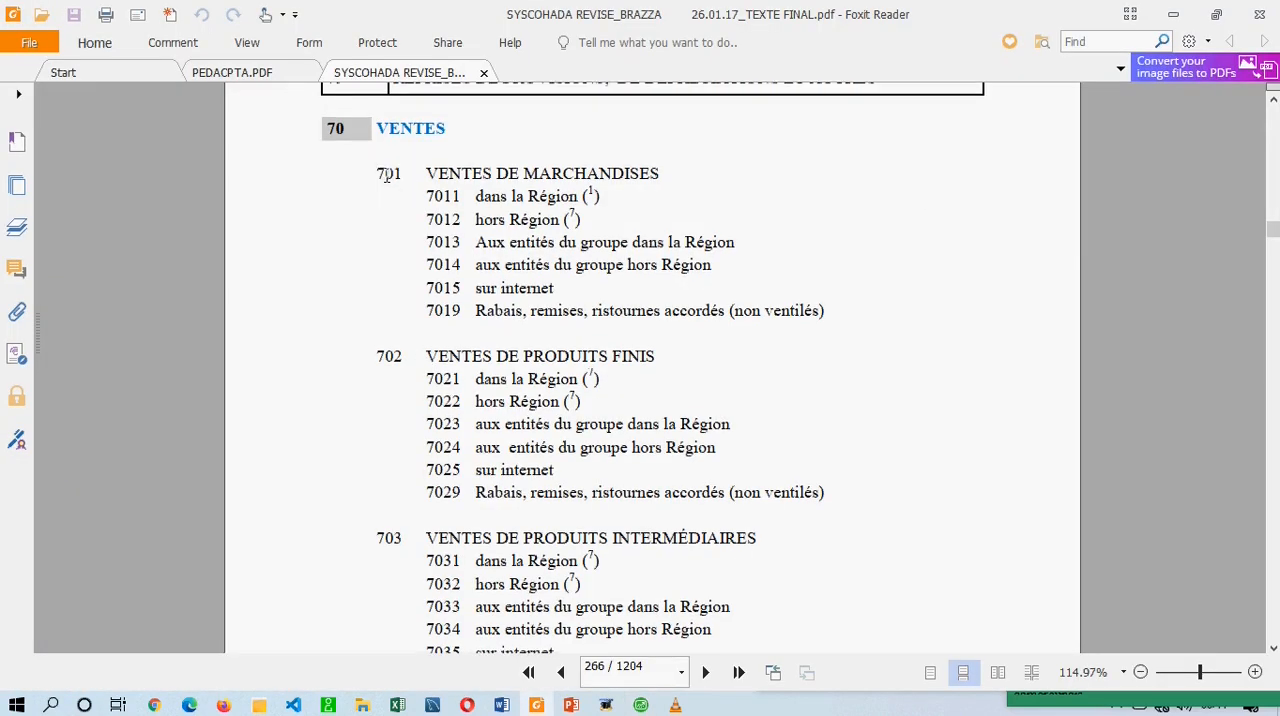
{"action": "double_click", "coordinate": [390, 173]}
{"action": "left_click_drag", "start_coordinate": [426, 186], "coordinate": [916, 323]}
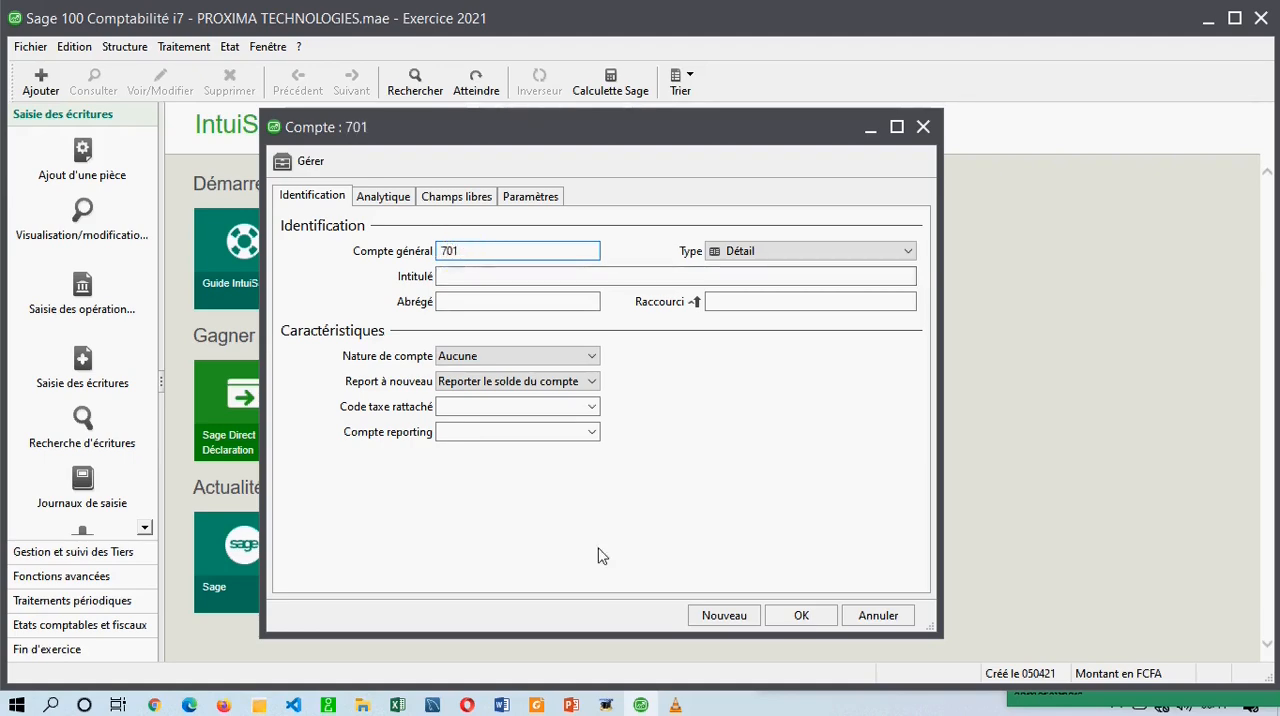
Give account 701 the title "vente de marchandises" and set its type to Total.
{"action": "left_click", "coordinate": [537, 705]}
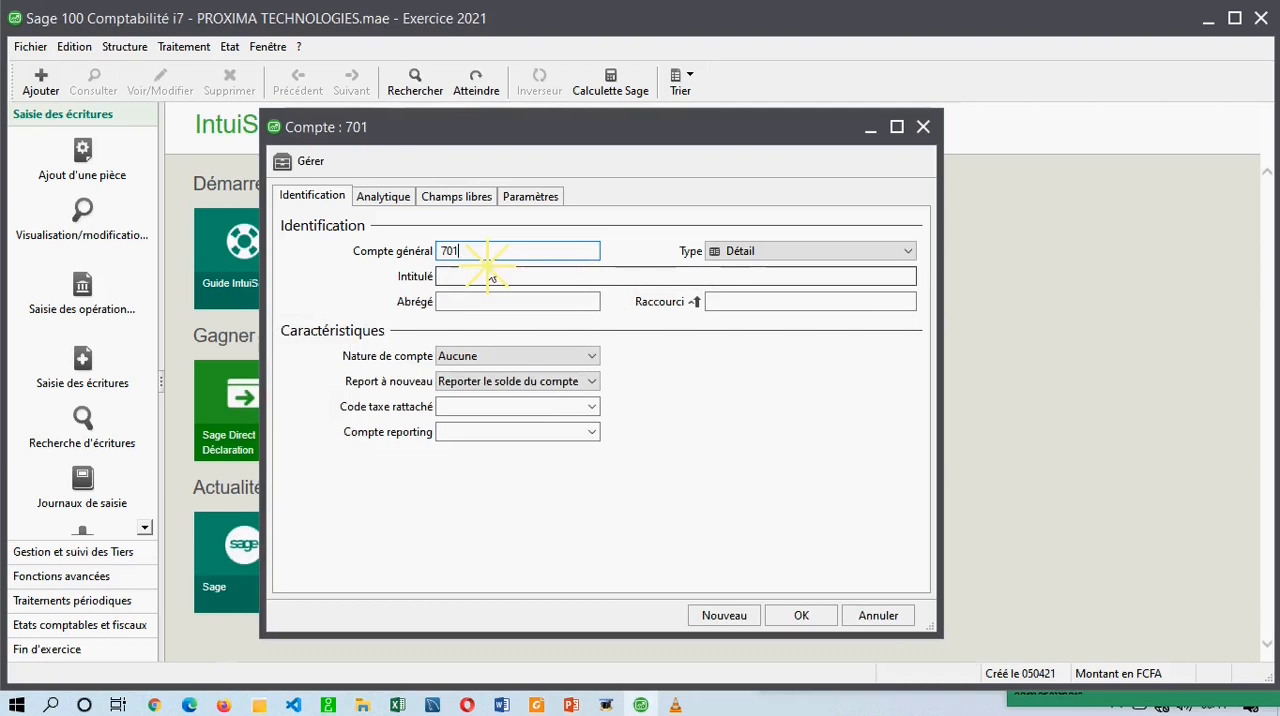
{"action": "left_click", "coordinate": [489, 274]}
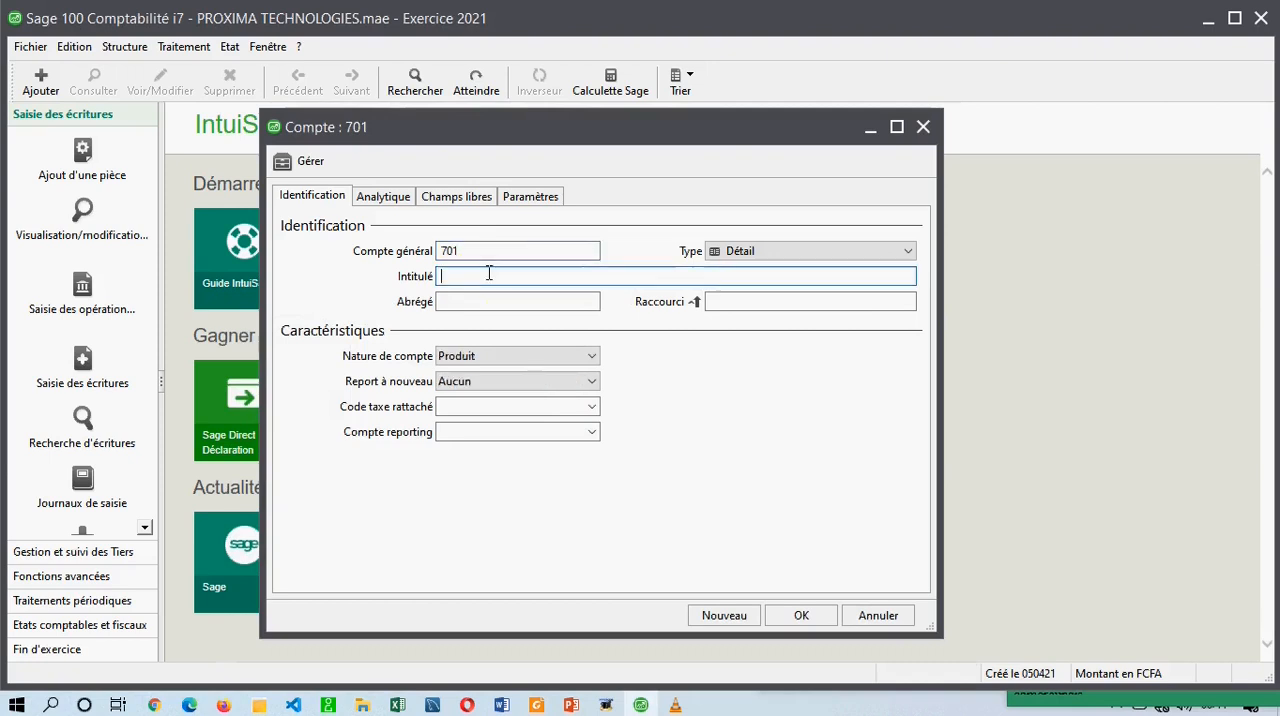
{"action": "type", "text": "vente de marchandises"}
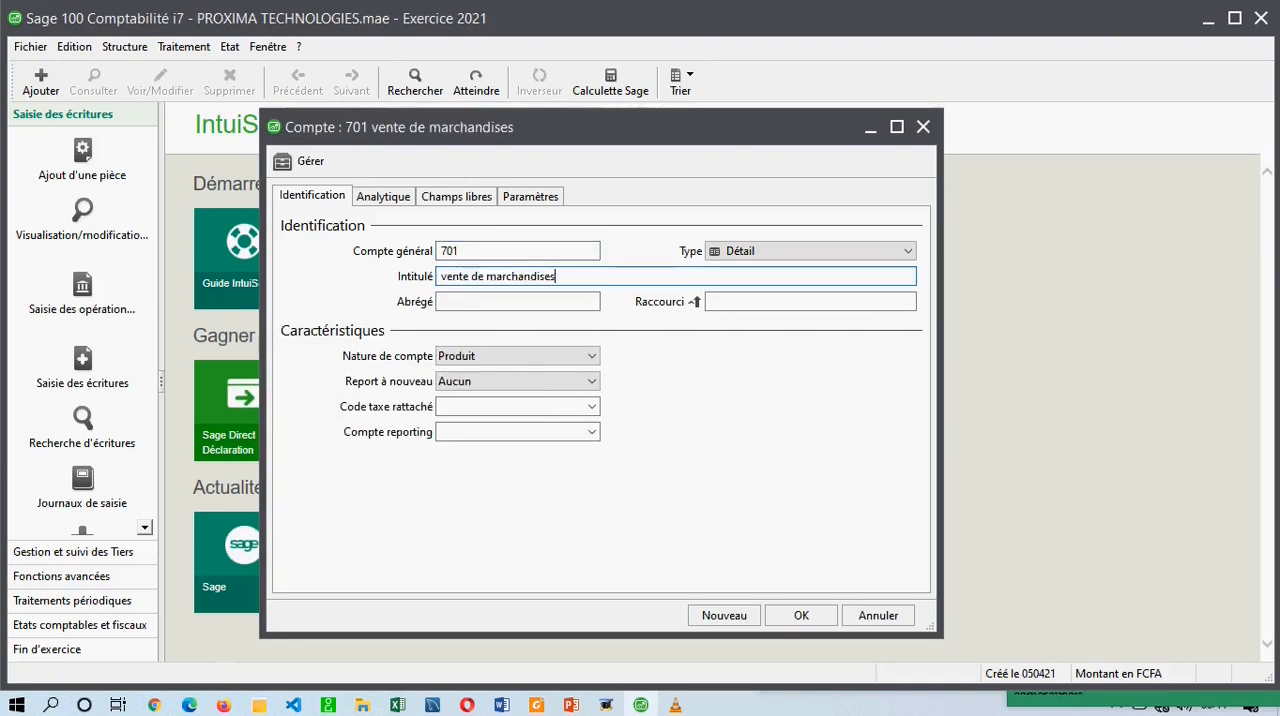
{"action": "left_click", "coordinate": [728, 251]}
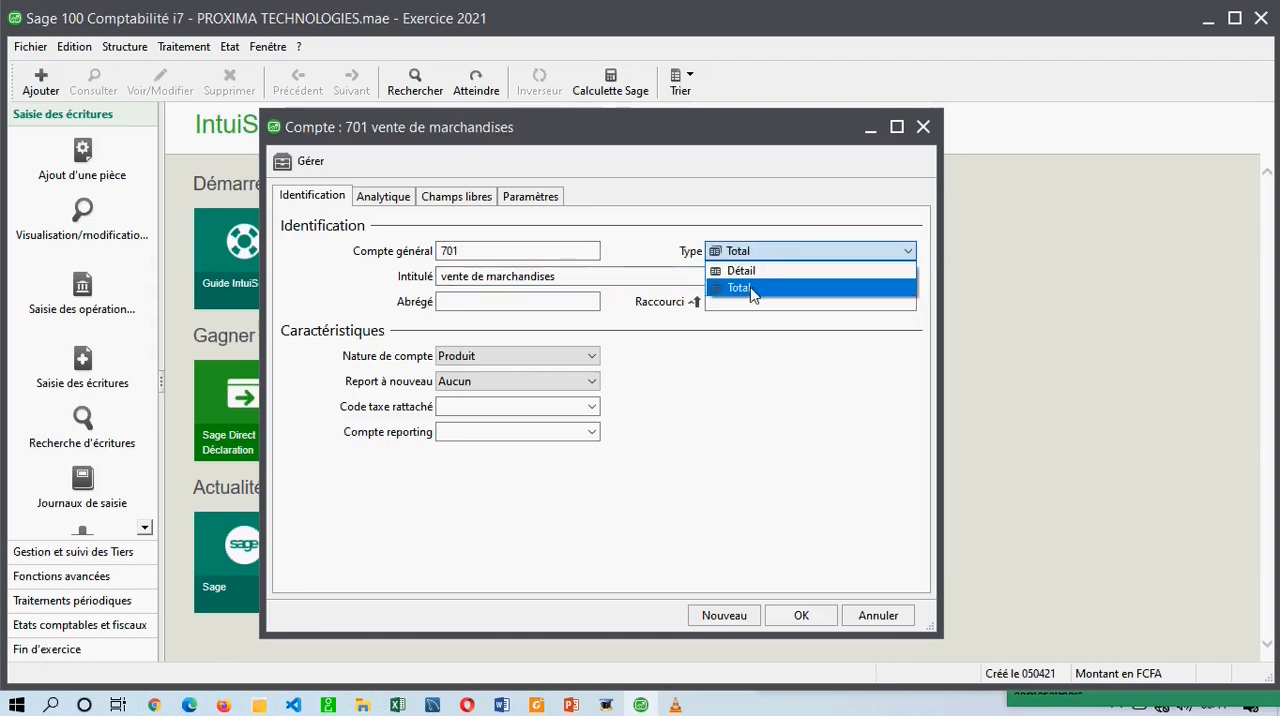
{"action": "left_click", "coordinate": [752, 289]}
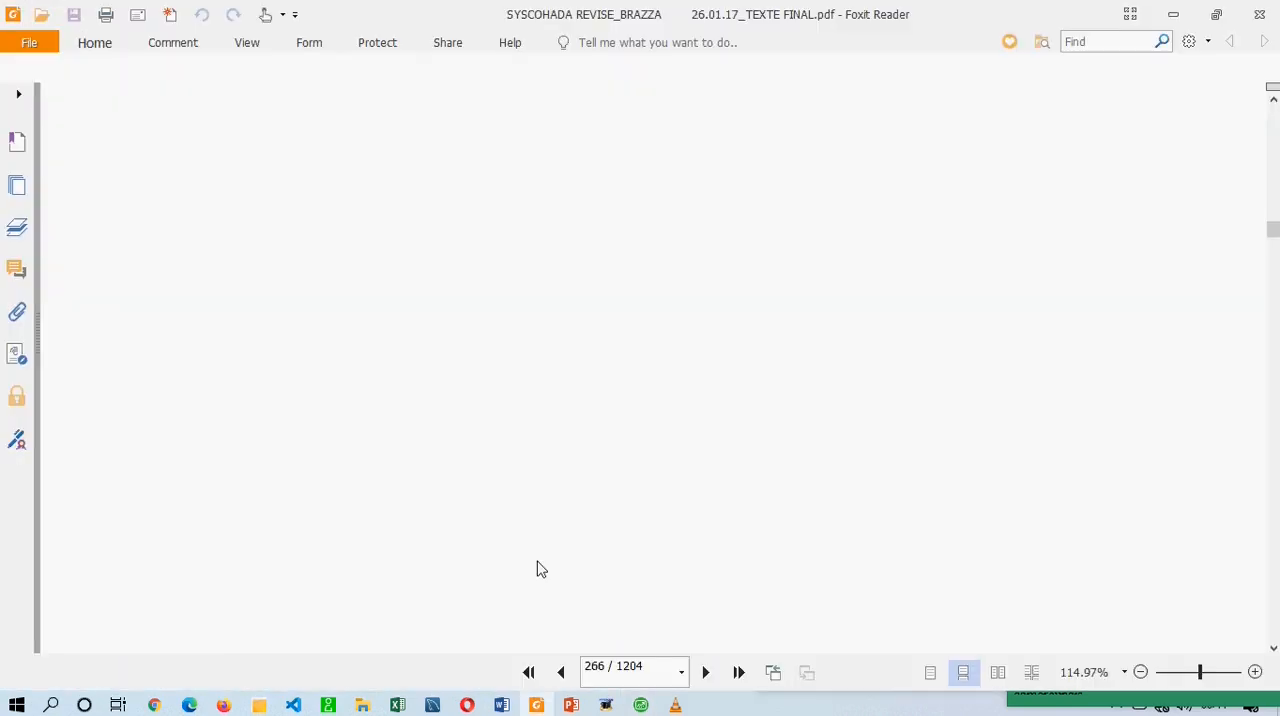
Switch to Foxit Reader to compare the number of detail account 7011 with its parent 701, and return to Sage 100.
{"action": "left_click", "coordinate": [518, 464]}
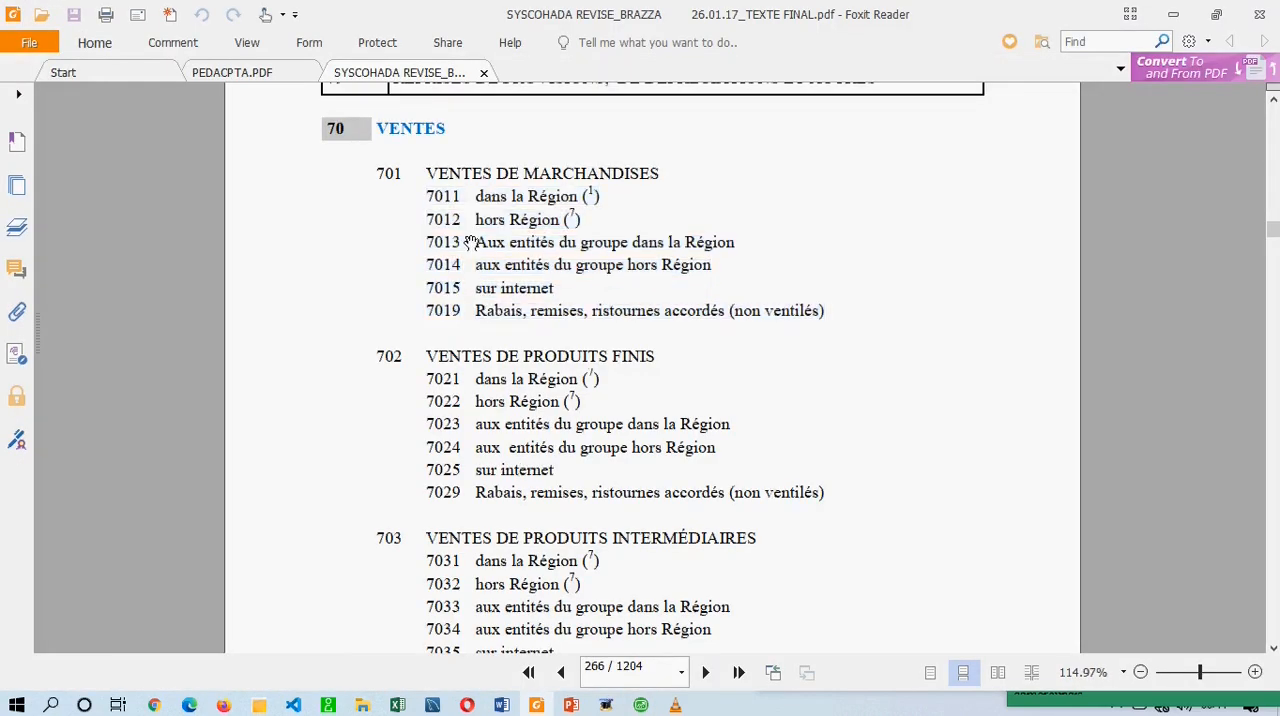
{"action": "left_click", "coordinate": [432, 194]}
{"action": "left_click", "coordinate": [400, 178]}
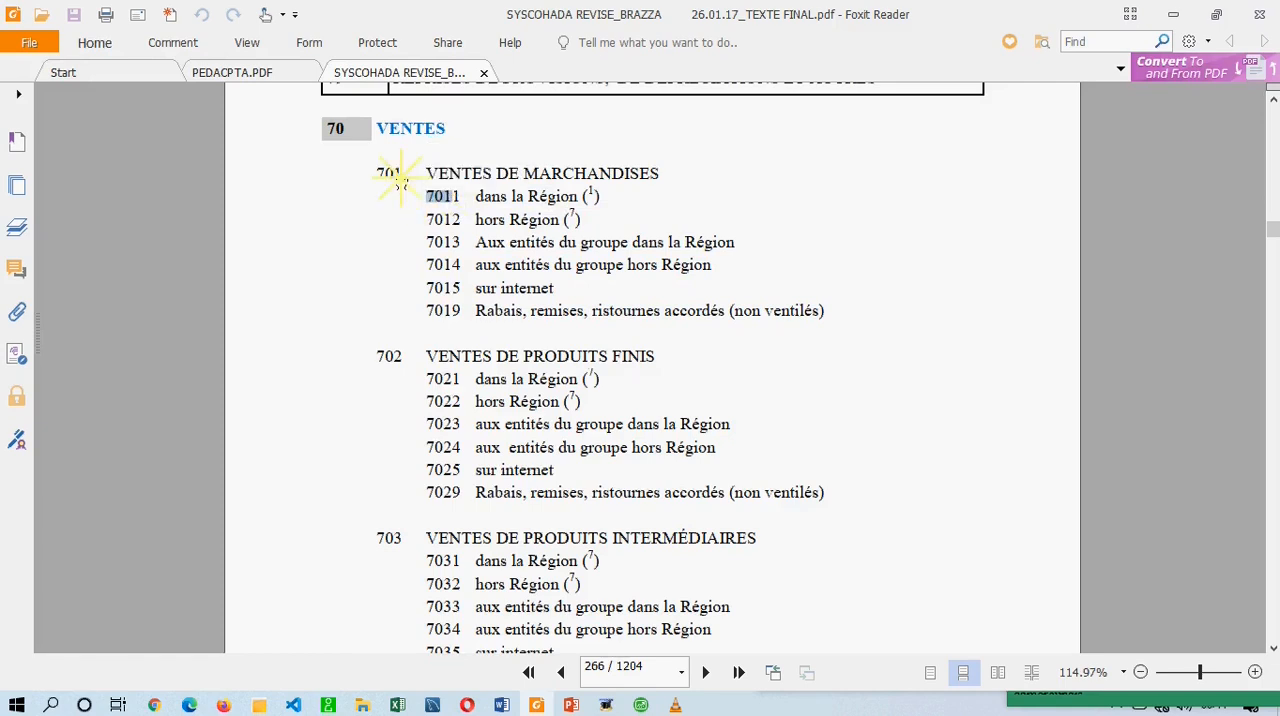
{"action": "left_click", "coordinate": [406, 176]}
{"action": "mouse_move", "coordinate": [406, 178]}
{"action": "left_mouse_down"}
{"action": "mouse_move", "coordinate": [384, 176]}
{"action": "mouse_move", "coordinate": [396, 181]}
{"action": "left_mouse_up"}
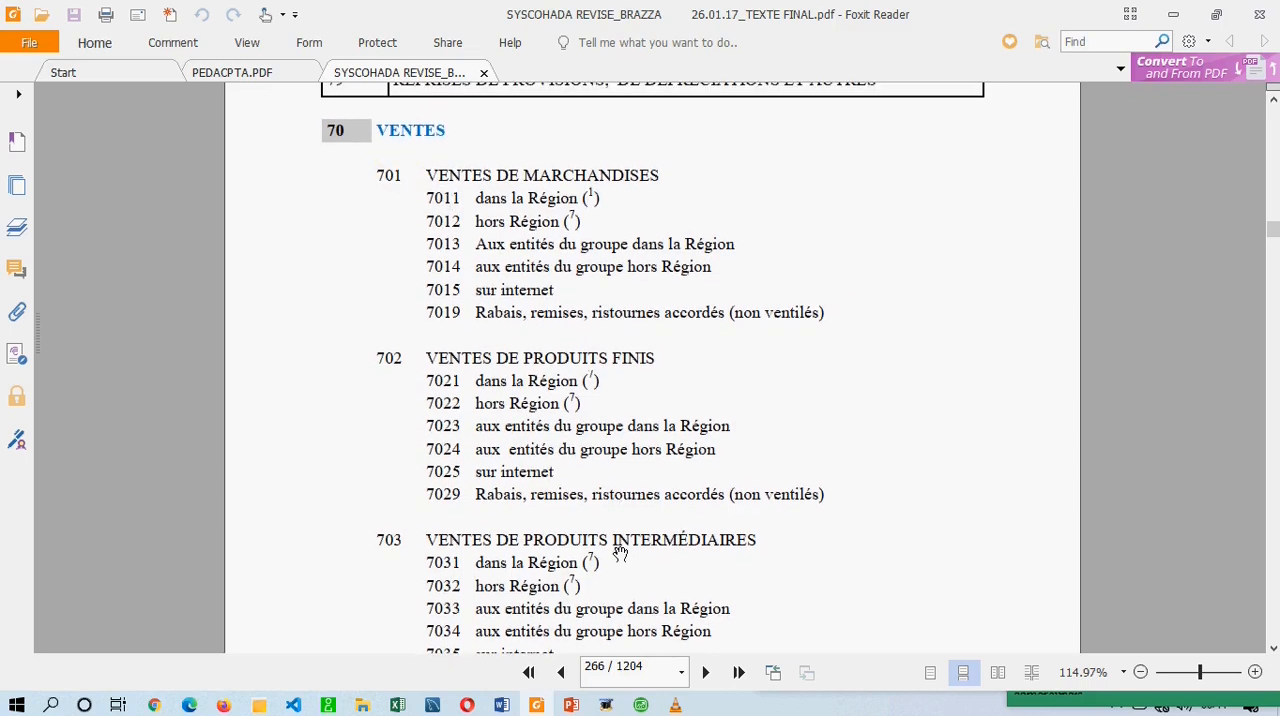
{"action": "left_click", "coordinate": [610, 704]}
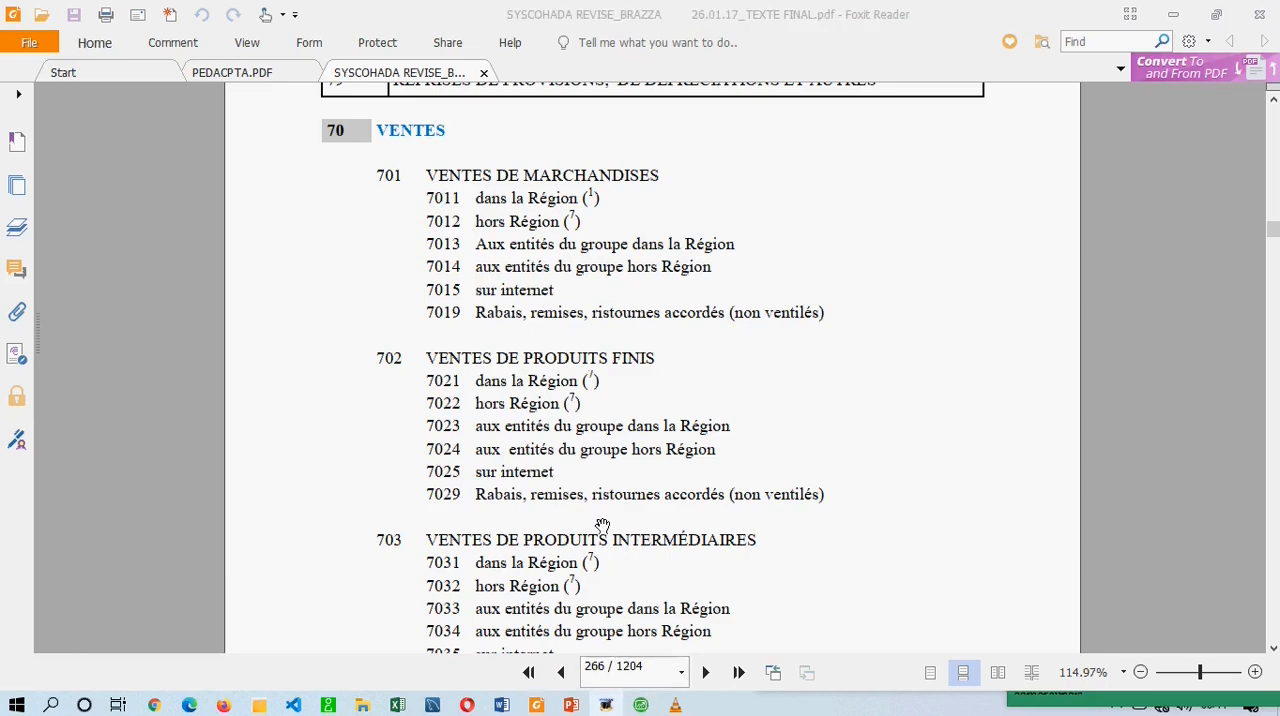
{"action": "left_click", "coordinate": [646, 704]}
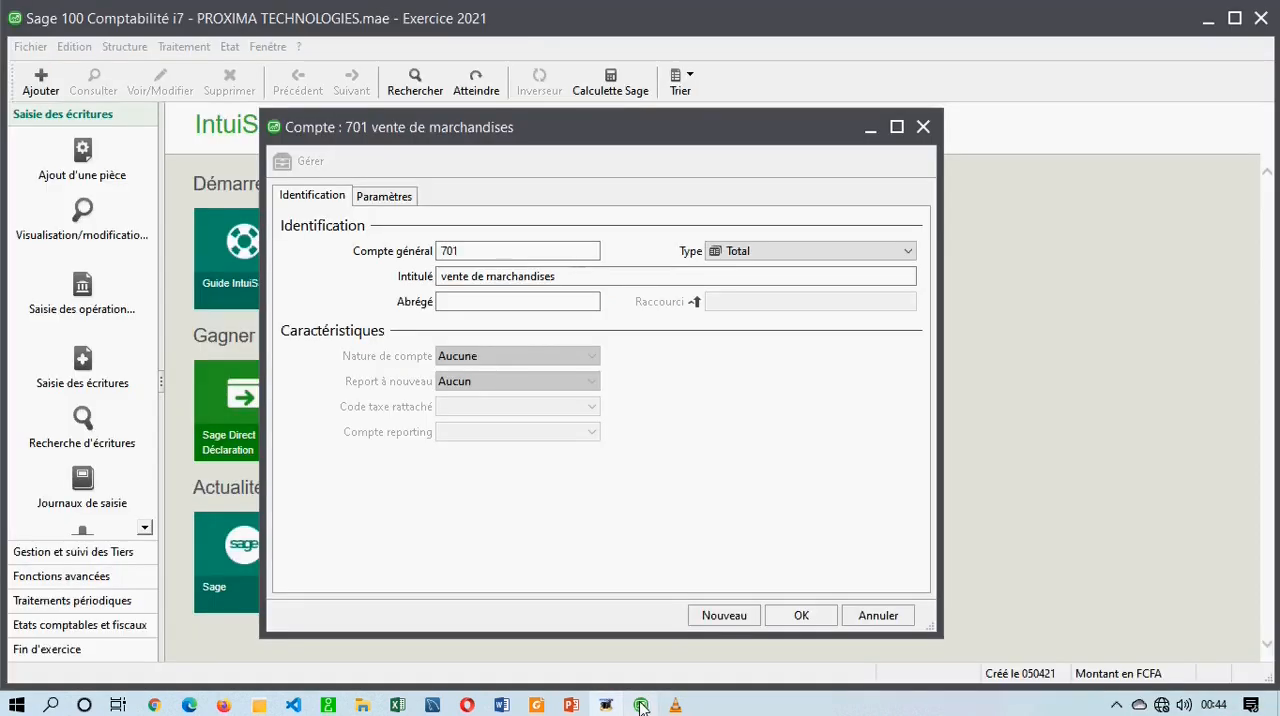
Check the Abrégé field of account 701 and examine its print settings for line breaks and number of lines.
{"action": "left_click", "coordinate": [534, 302]}
{"action": "key", "text": "Tab"}
{"action": "left_click", "coordinate": [584, 278]}
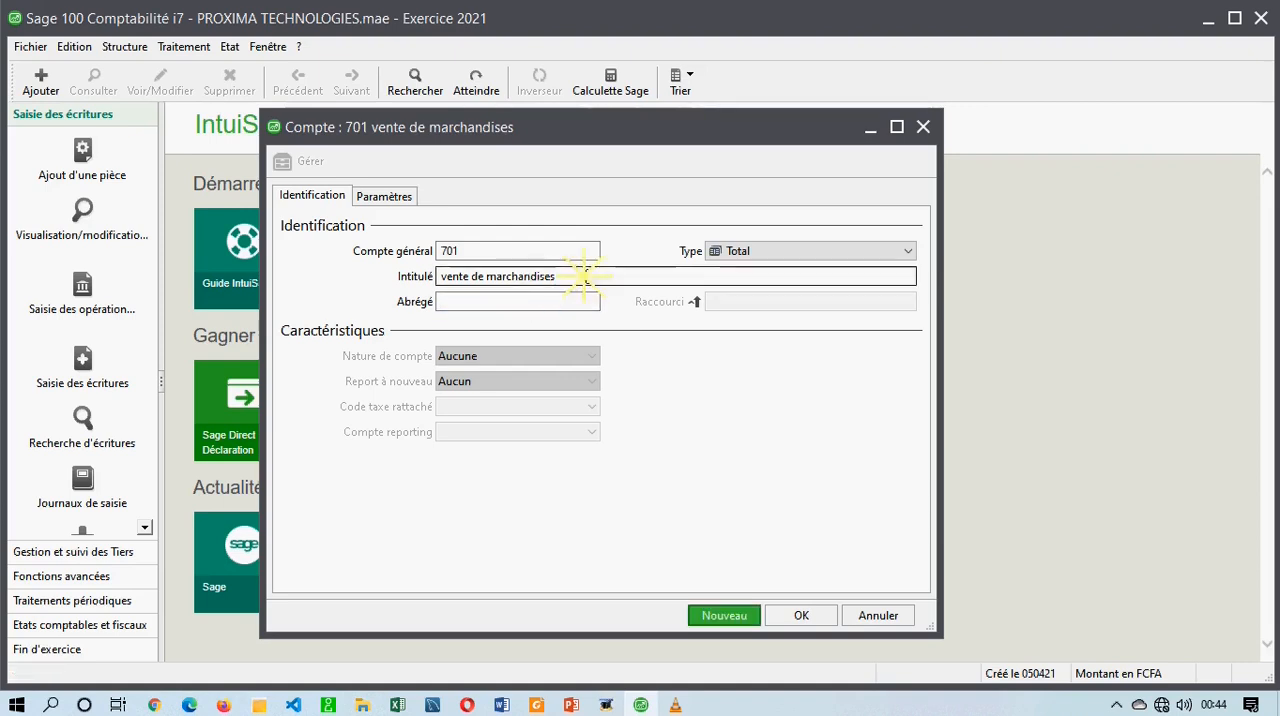
{"action": "left_click", "coordinate": [387, 197]}
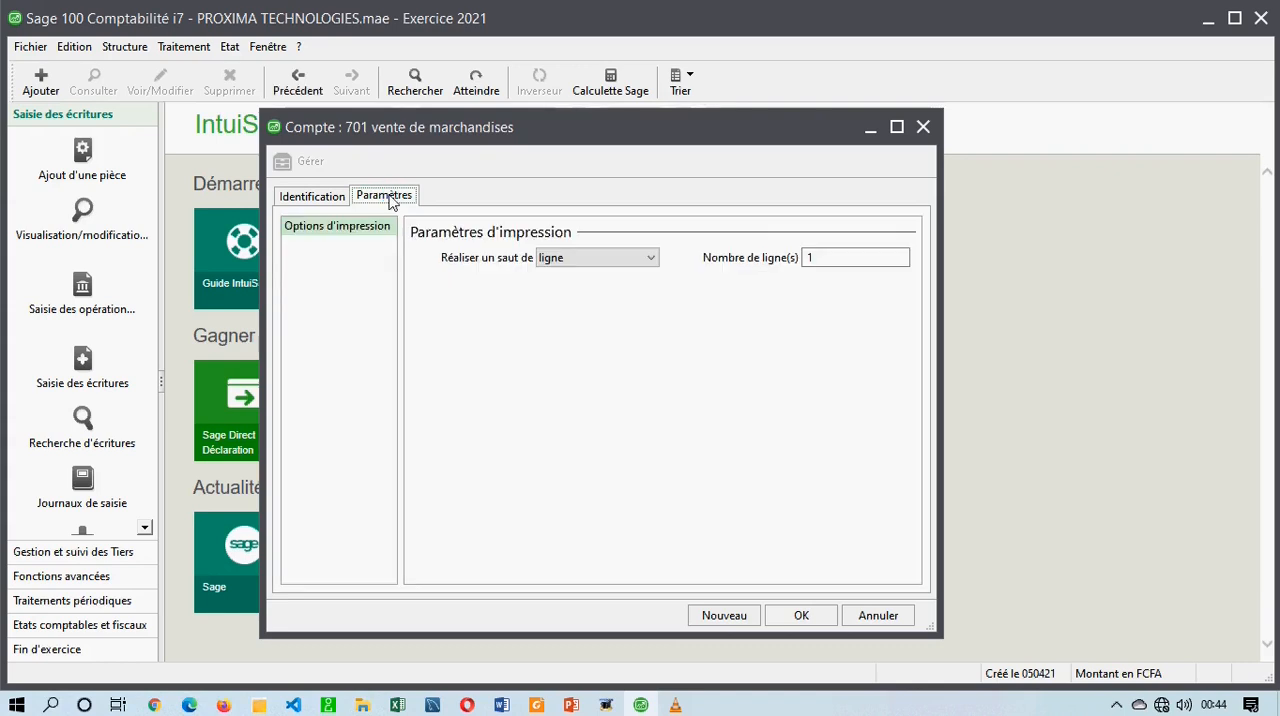
{"action": "left_click", "coordinate": [580, 260]}
{"action": "left_click", "coordinate": [580, 263]}
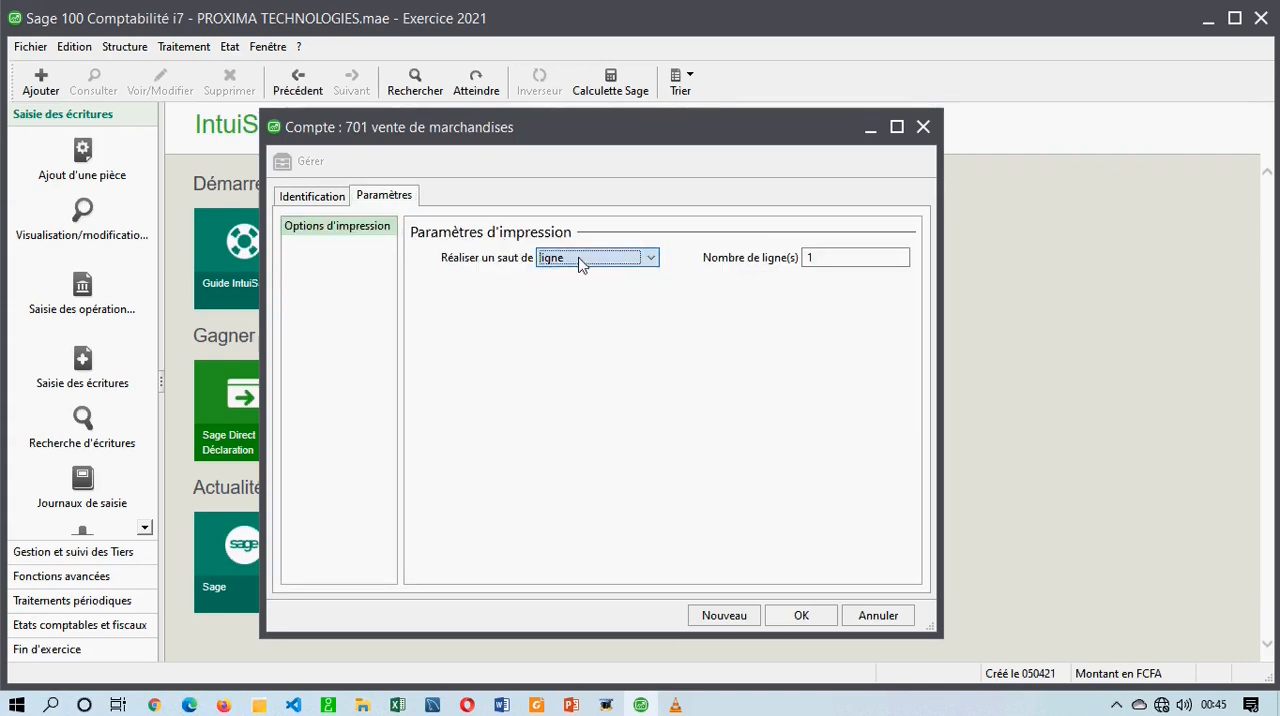
{"action": "left_click", "coordinate": [831, 260]}
{"action": "left_click", "coordinate": [752, 257]}
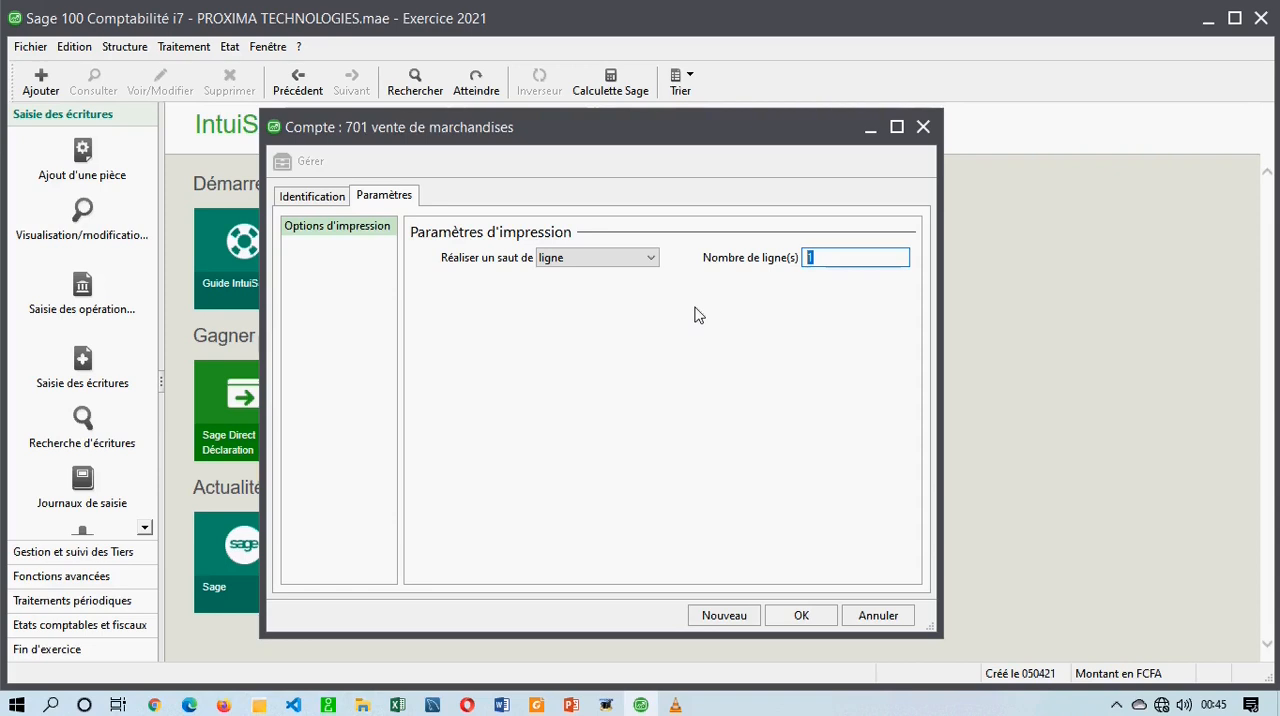
Review account 701's identification details and validate the record in the chart of accounts.
{"action": "left_click", "coordinate": [300, 197]}
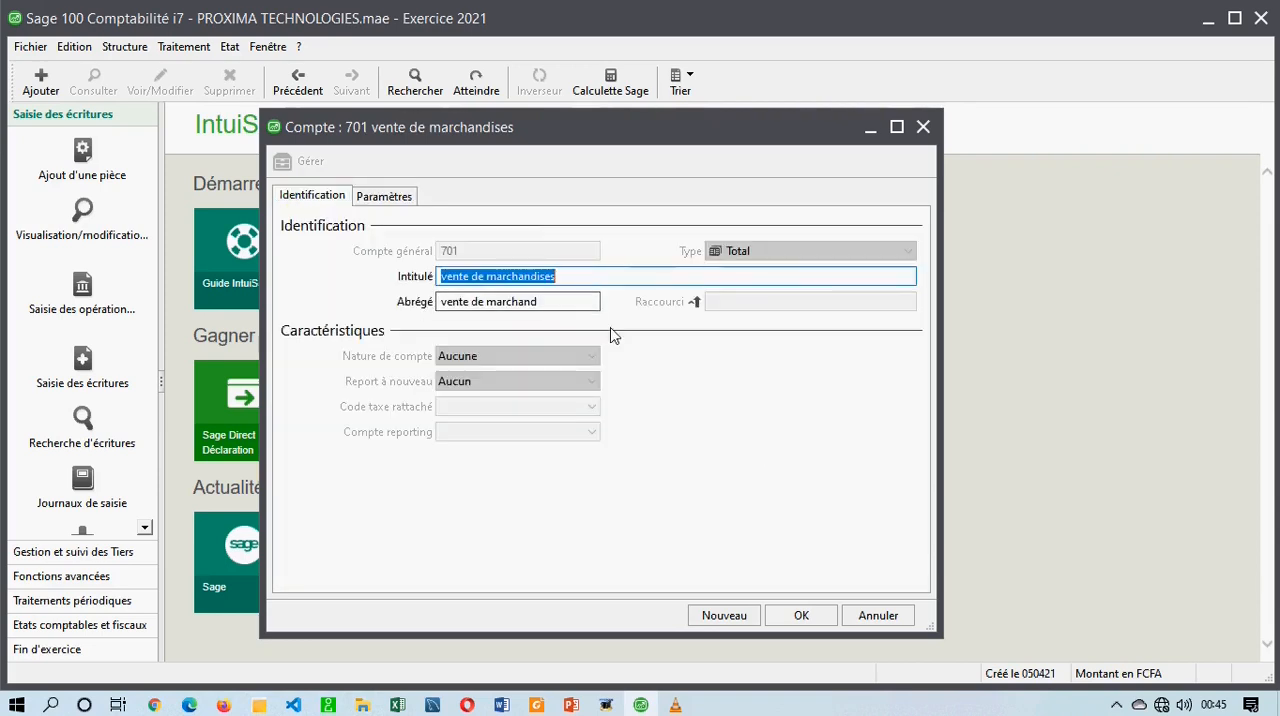
{"action": "left_click", "coordinate": [478, 254]}
{"action": "left_click", "coordinate": [422, 251]}
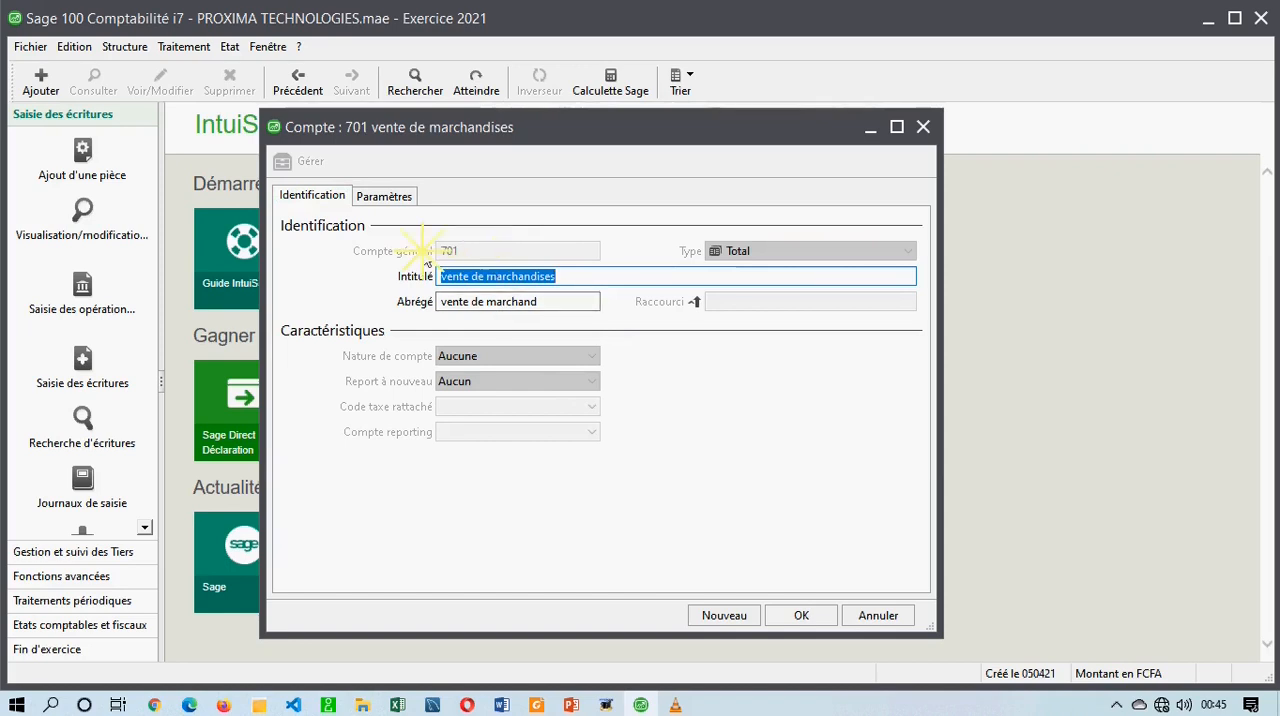
{"action": "left_click", "coordinate": [563, 277]}
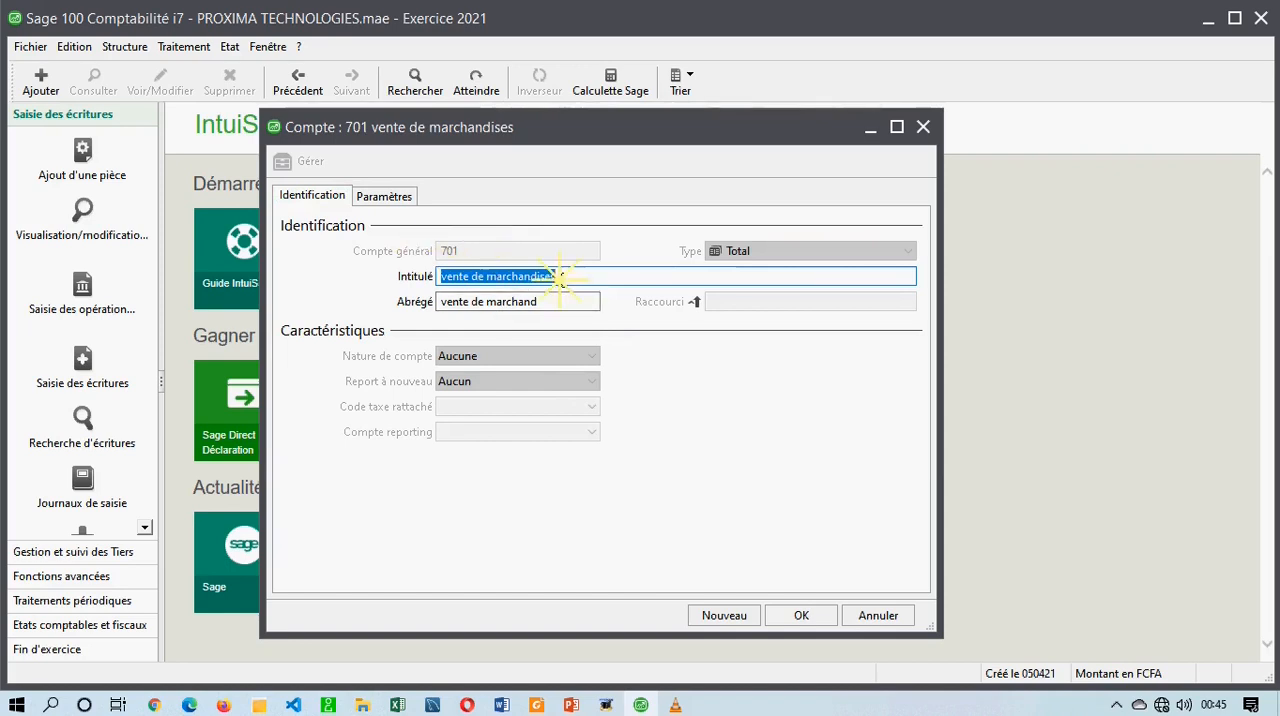
{"action": "left_click", "coordinate": [811, 619]}
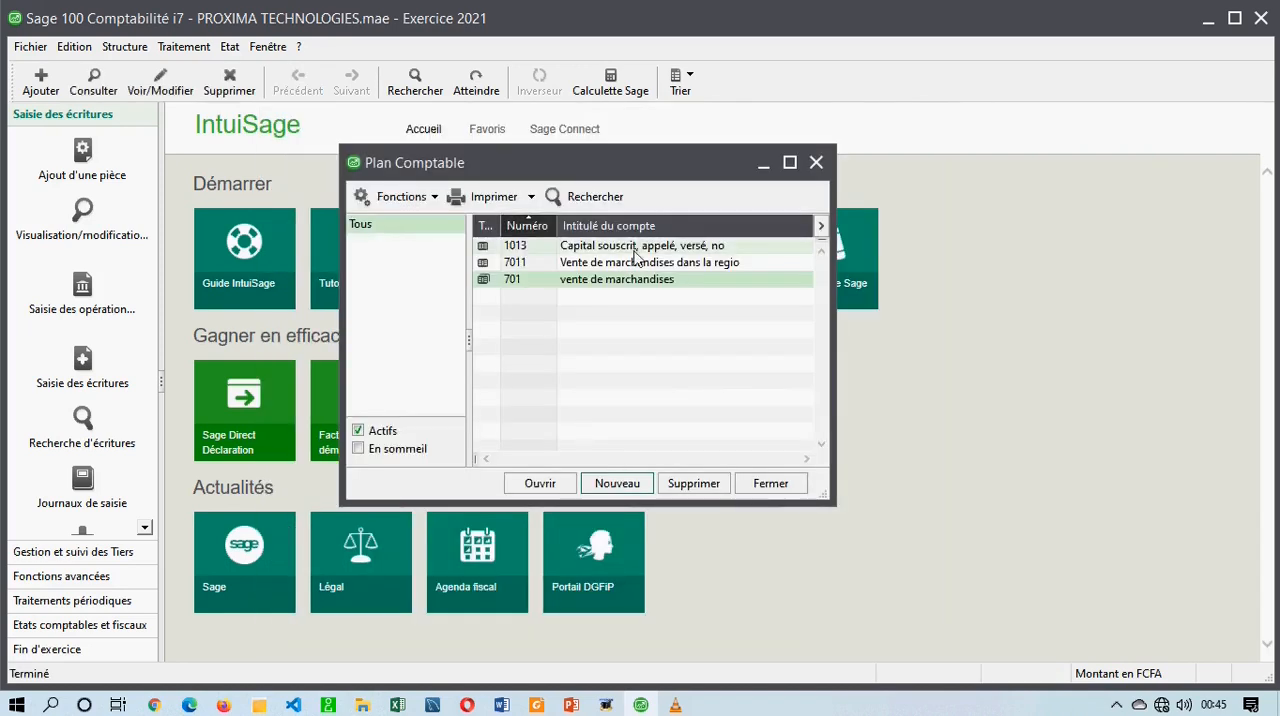
Maximize the Plan Comptable window and widen its Type column.
{"action": "left_click", "coordinate": [789, 163]}
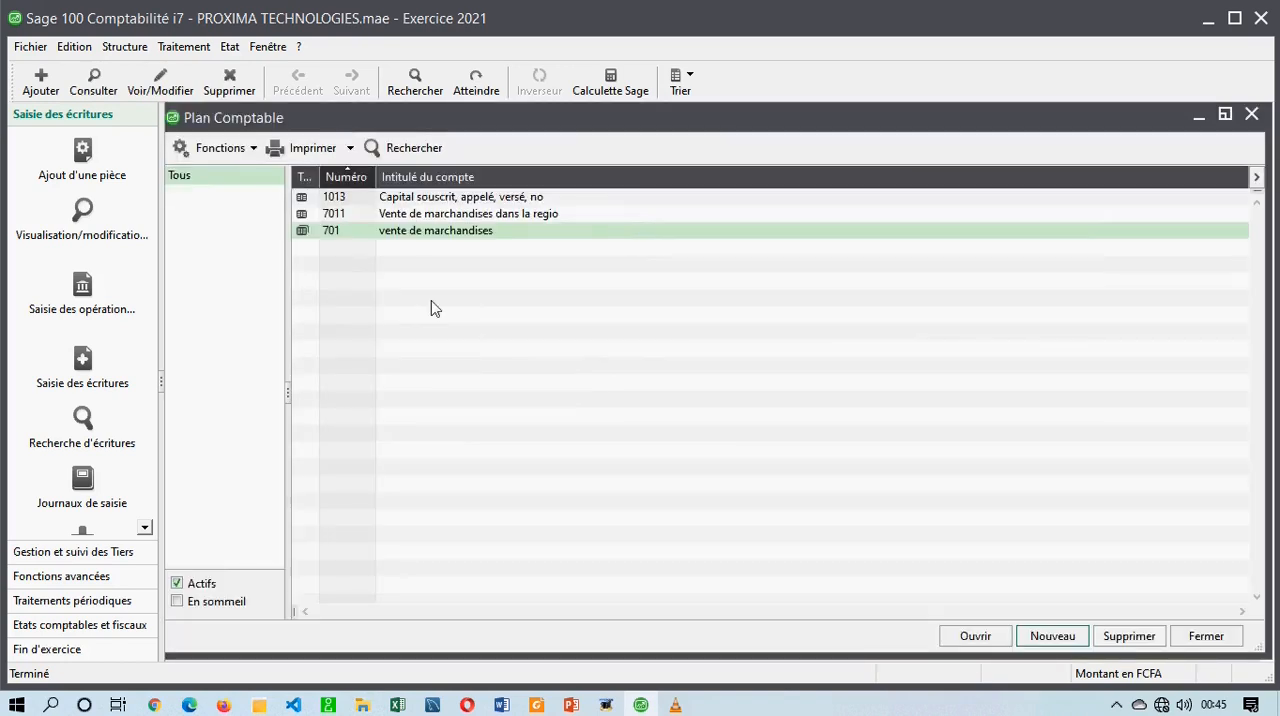
{"action": "left_click_drag", "start_coordinate": [319, 177], "coordinate": [390, 178]}
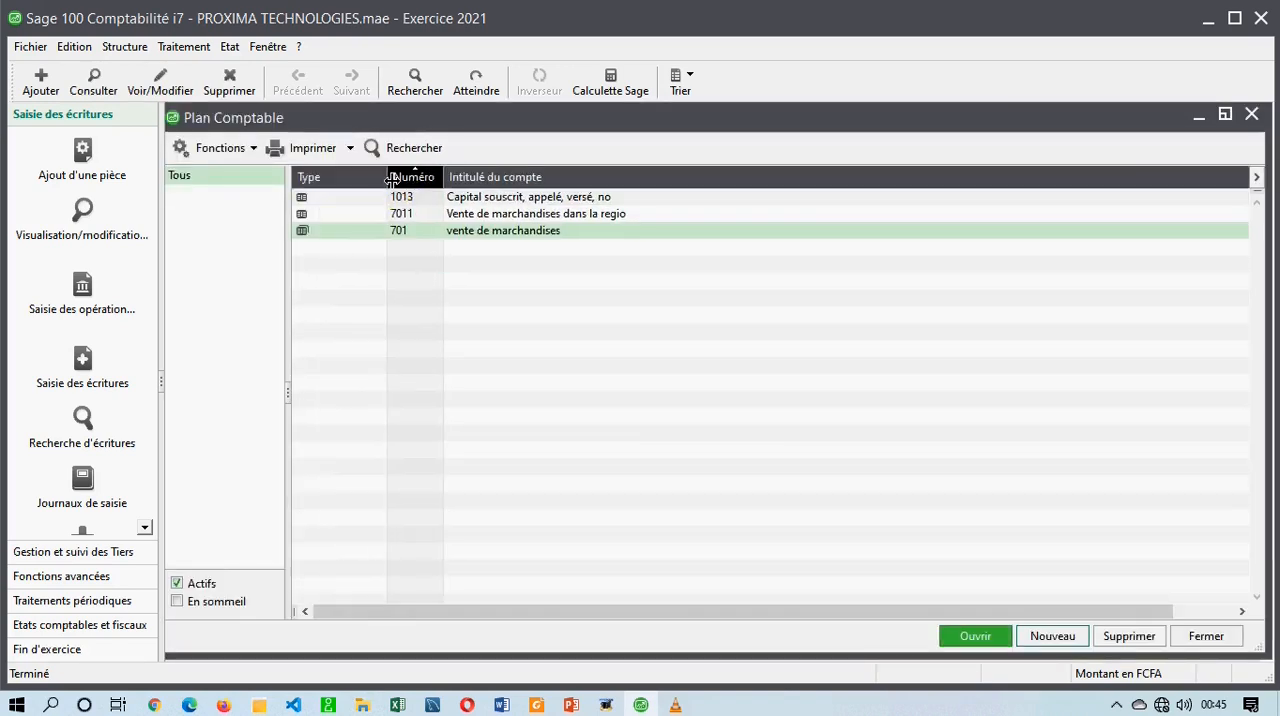
Compare the type icons of accounts 7011 and 701, and view account 701's identification details and print settings.
{"action": "left_click", "coordinate": [305, 233]}
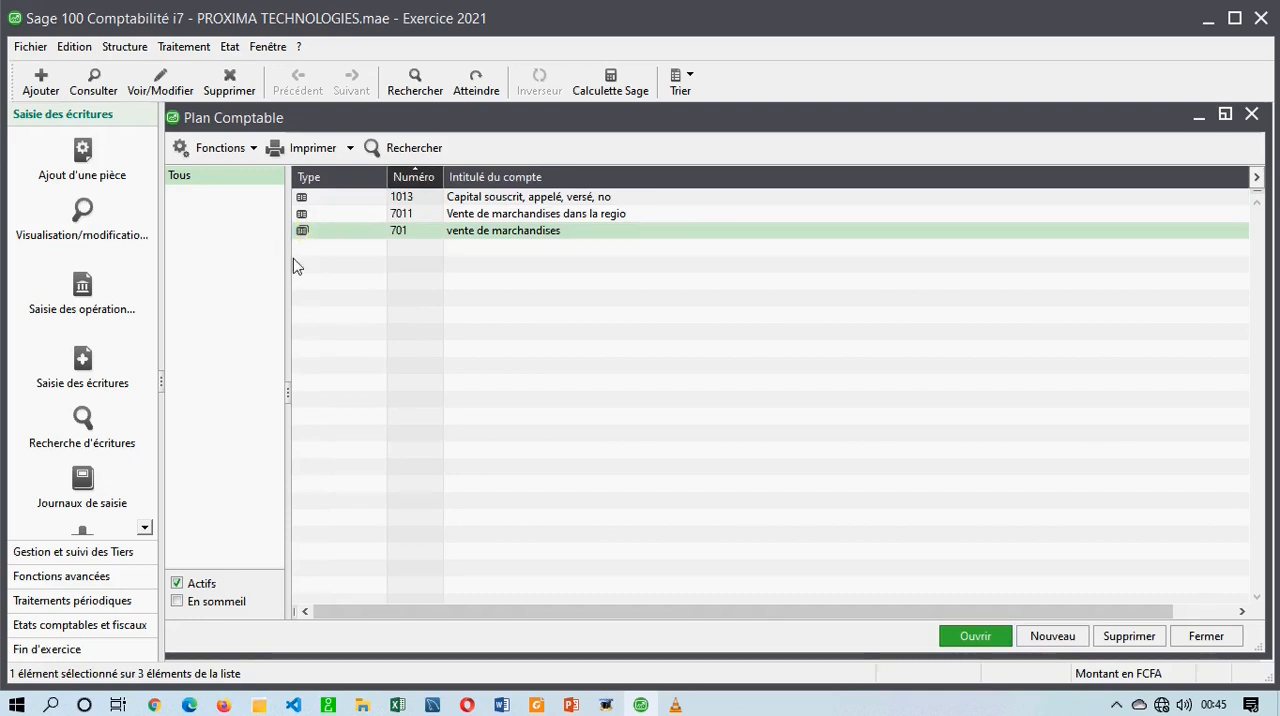
{"action": "left_click", "coordinate": [311, 210]}
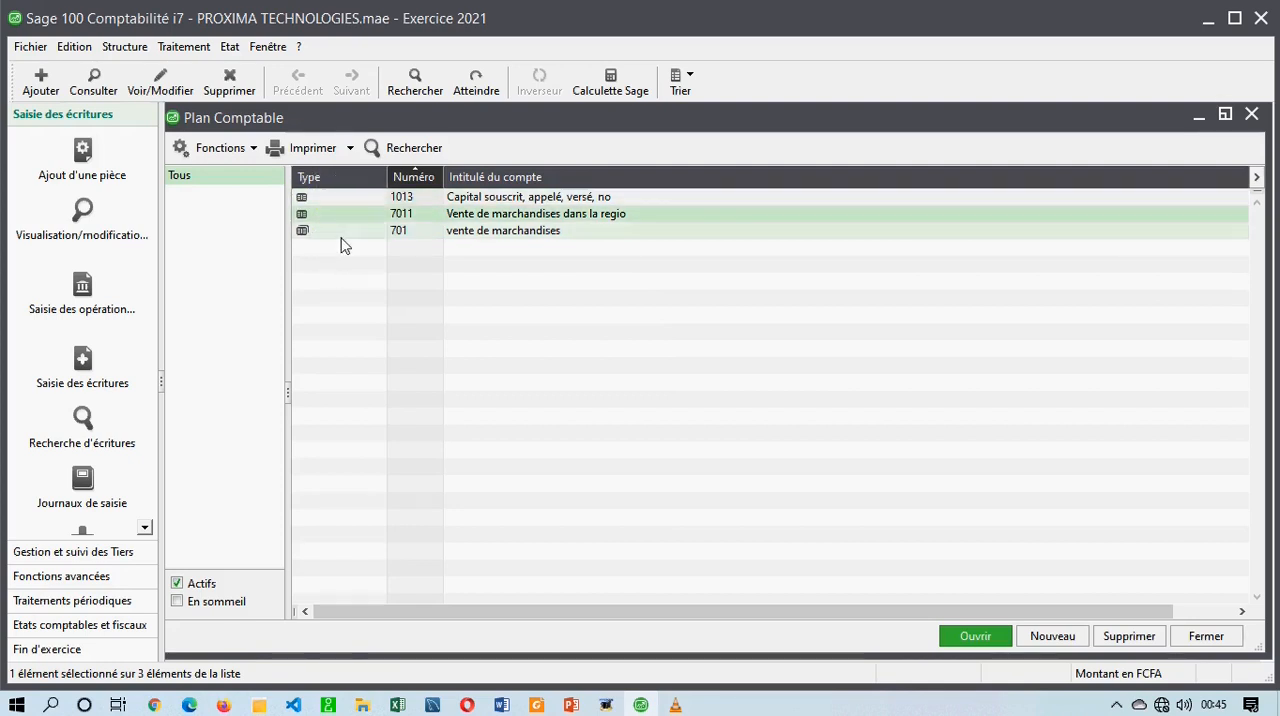
{"action": "left_click", "coordinate": [344, 235]}
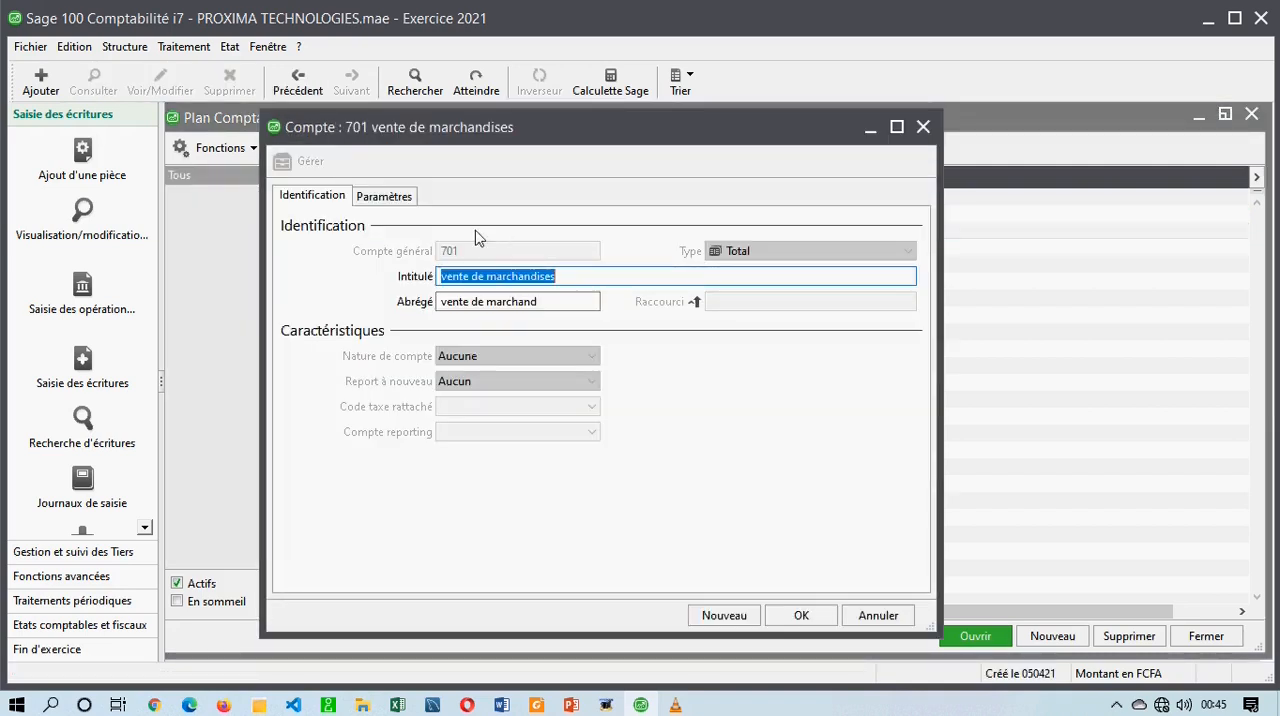
{"action": "left_click", "coordinate": [390, 198]}
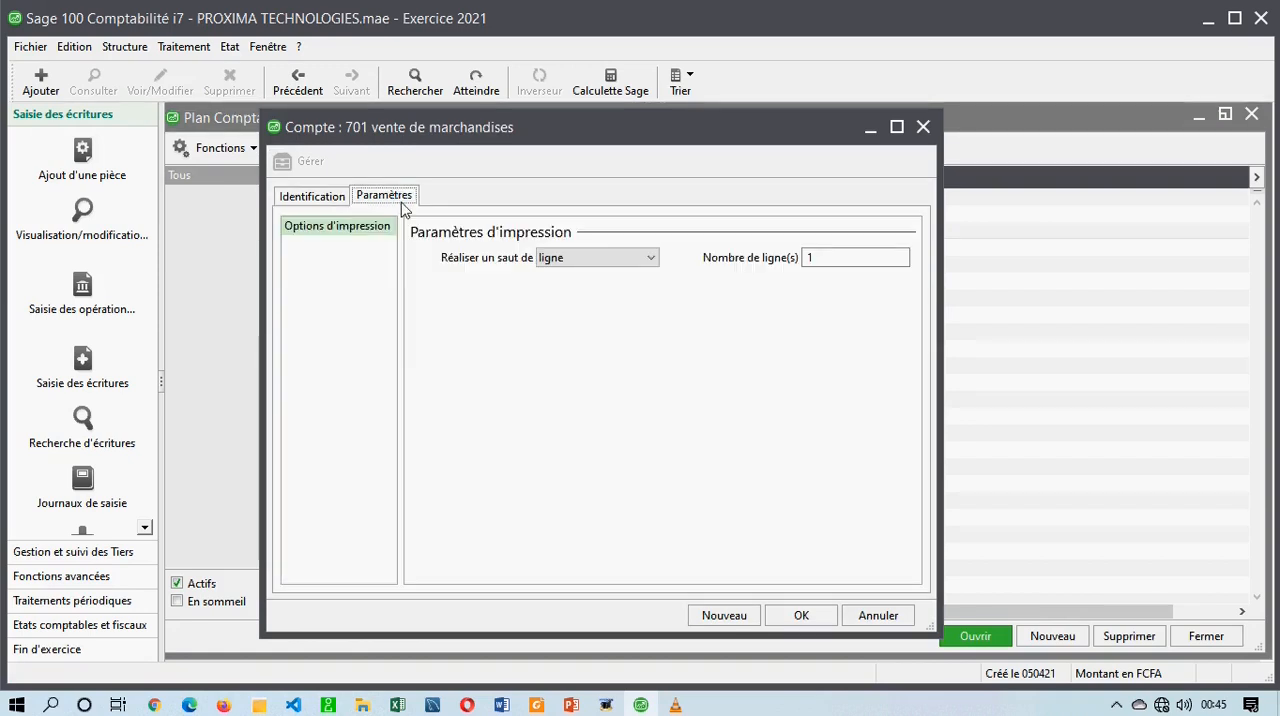
{"action": "left_click", "coordinate": [923, 128]}
Open detail account 7011, review its print settings and identification details, and close the record.
{"action": "double_click", "coordinate": [497, 214]}
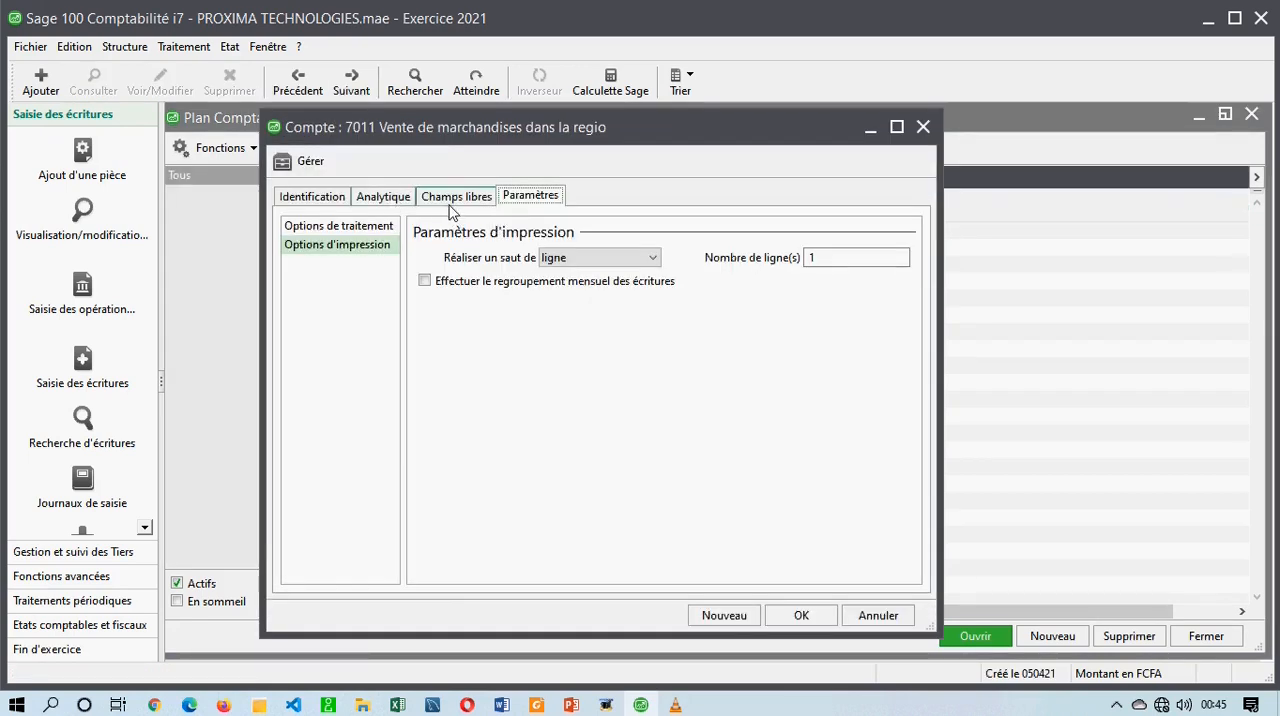
{"action": "left_click", "coordinate": [300, 197]}
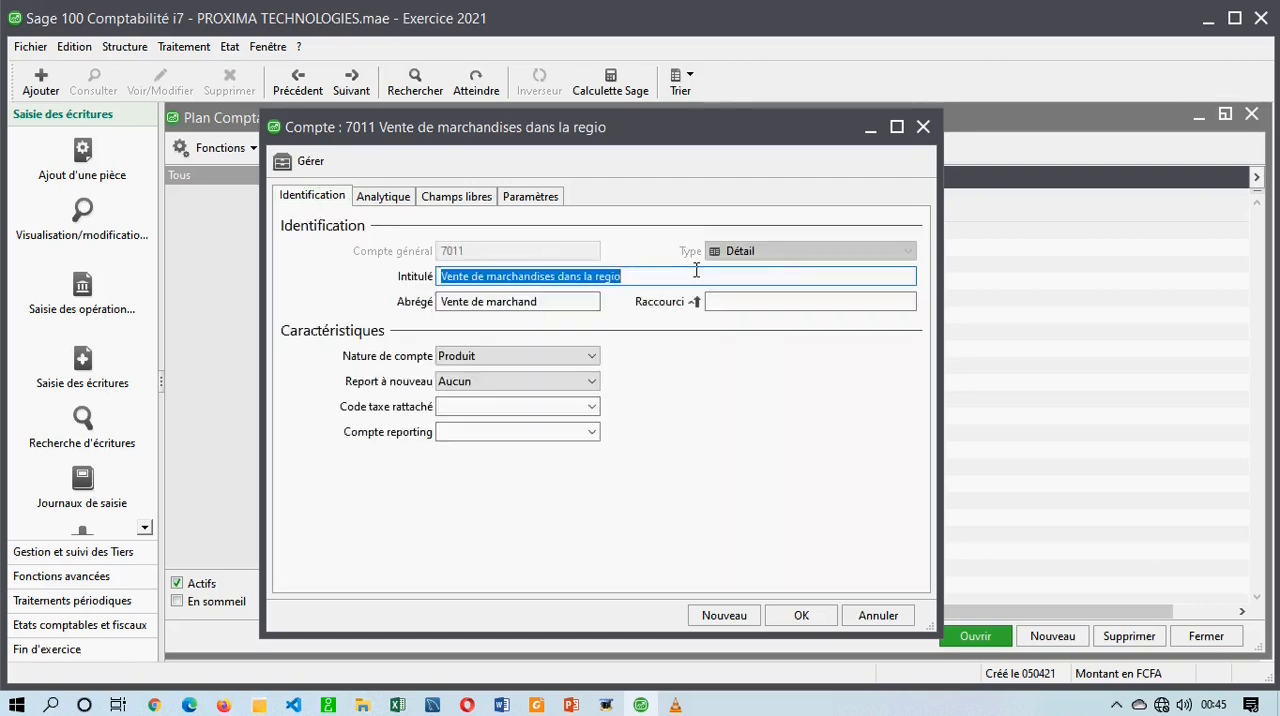
{"action": "left_click", "coordinate": [923, 127]}
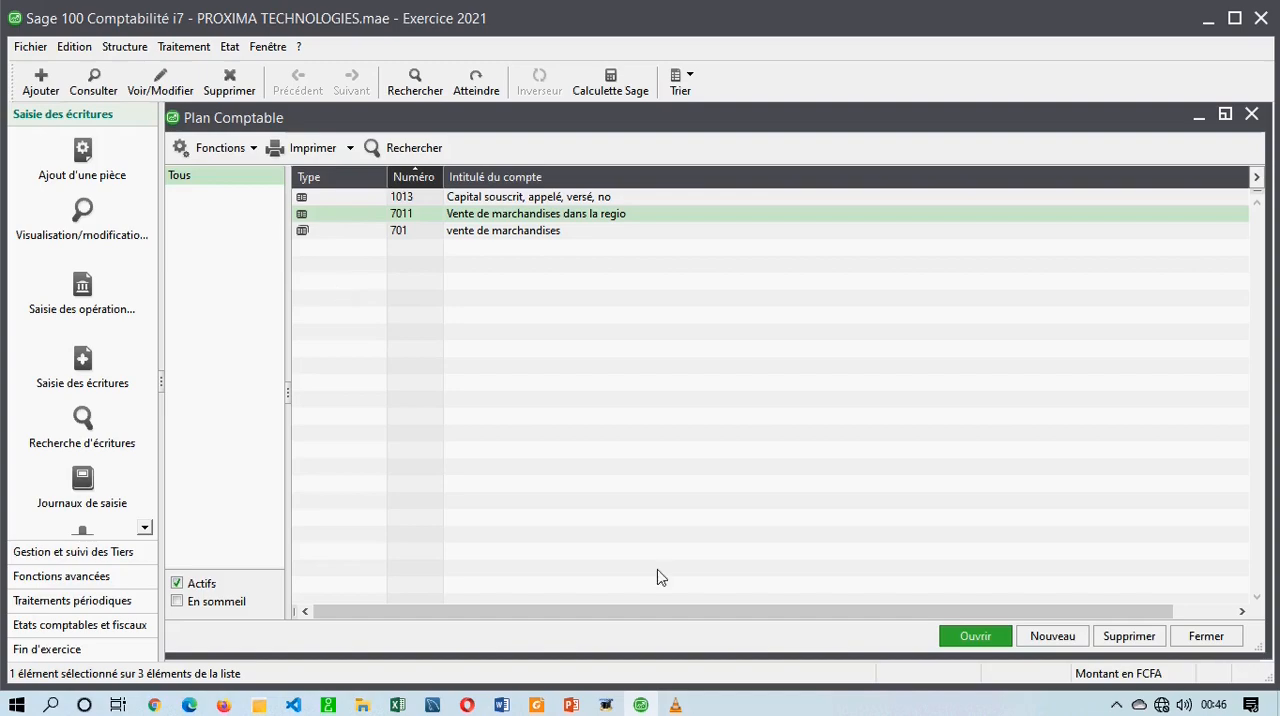
Switch to Foxit Reader to look up the sub-accounts of 701 in the SYSCOHADA list, and return to Sage 100.
{"action": "left_click", "coordinate": [537, 705]}
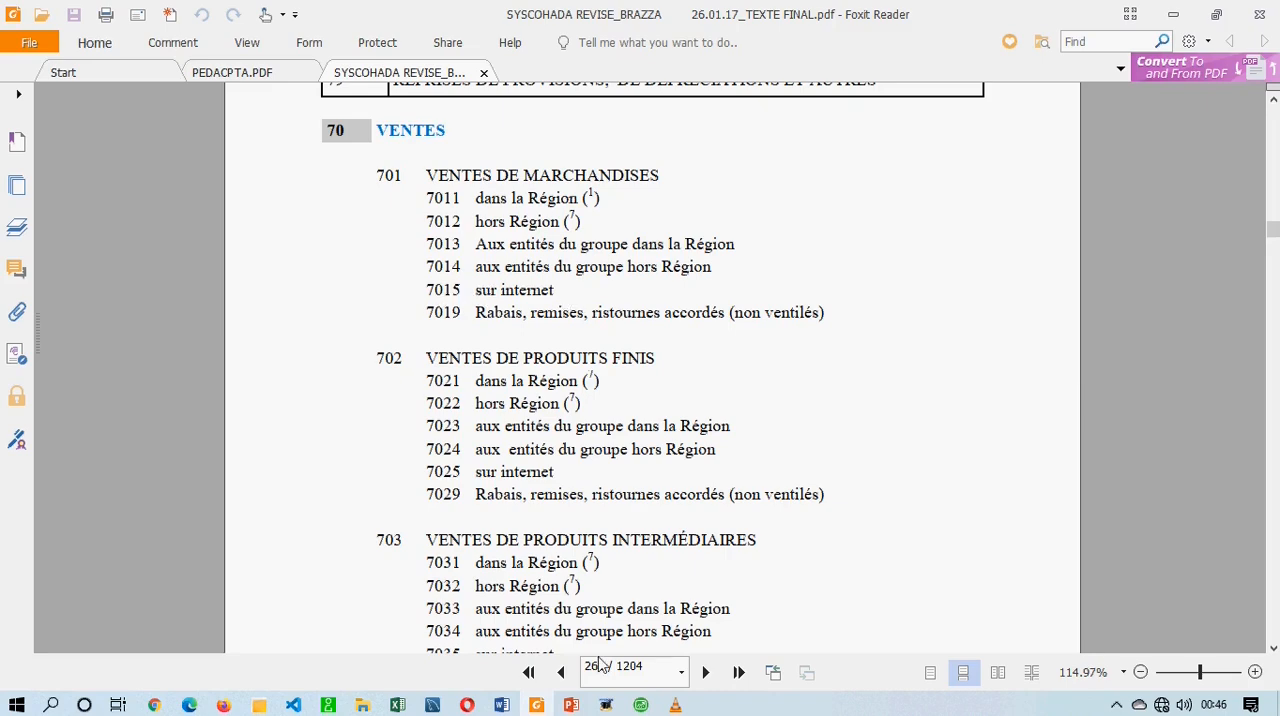
{"action": "left_click", "coordinate": [620, 706]}
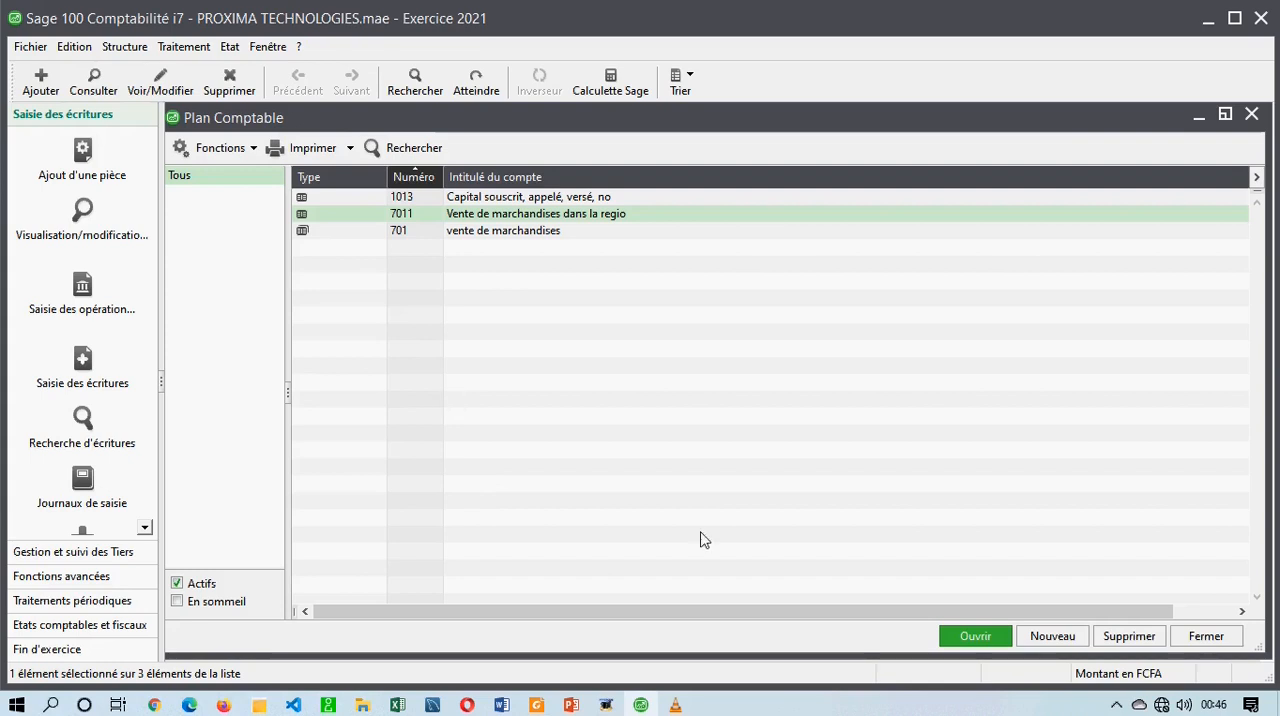
{"action": "left_click", "coordinate": [1060, 638]}
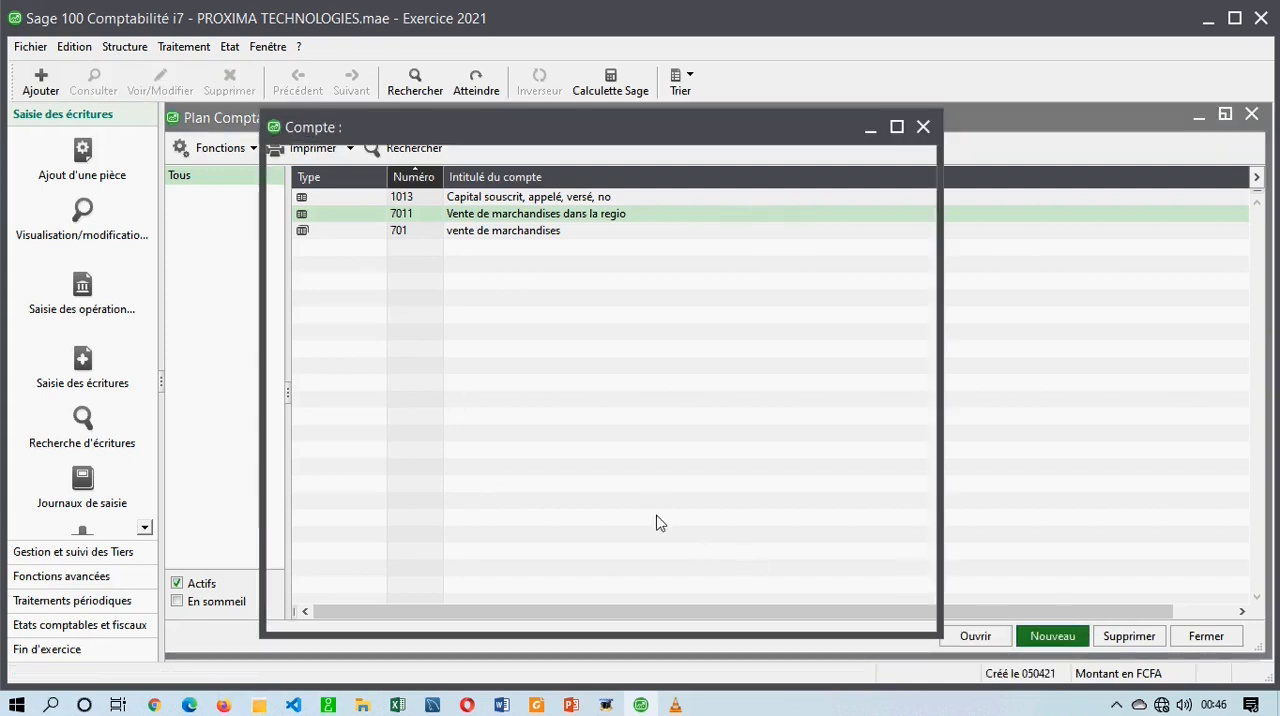
{"action": "left_click", "coordinate": [922, 134]}
{"action": "left_click", "coordinate": [925, 134]}
Start a new account in the Plan Comptable and enter 7015 as its general account number.
{"action": "right_click", "coordinate": [558, 330]}
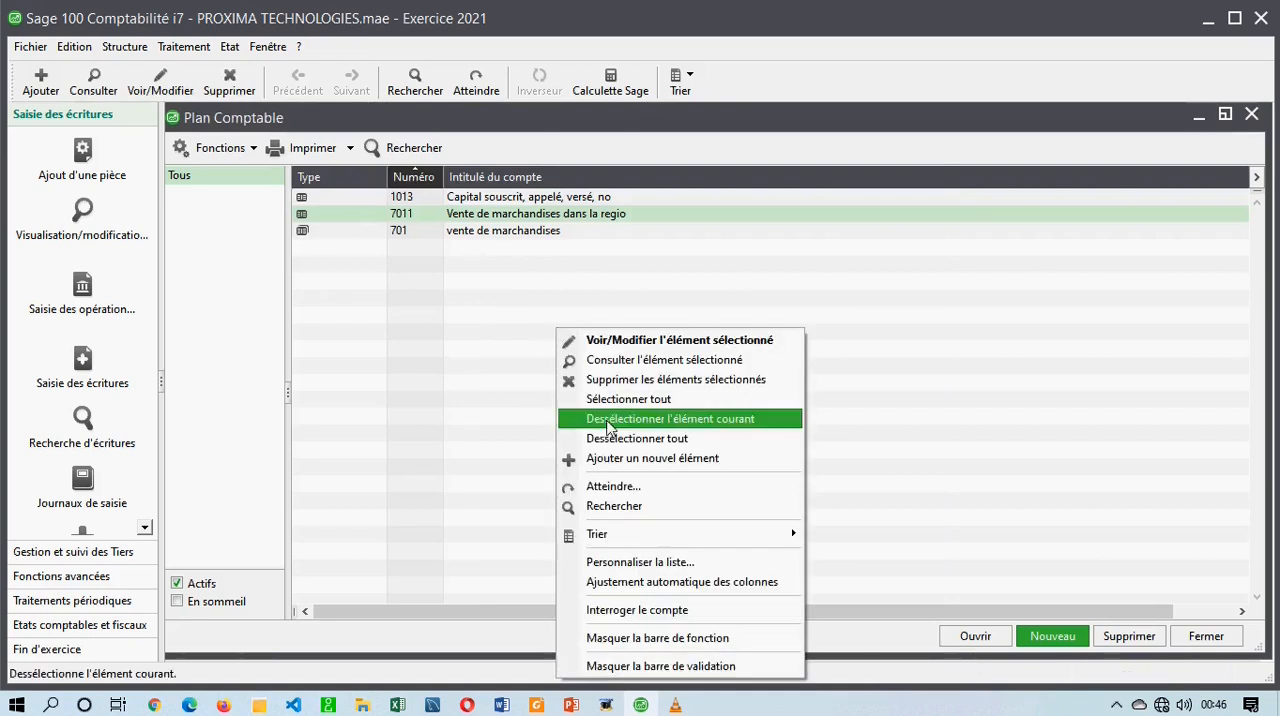
{"action": "left_click", "coordinate": [615, 460]}
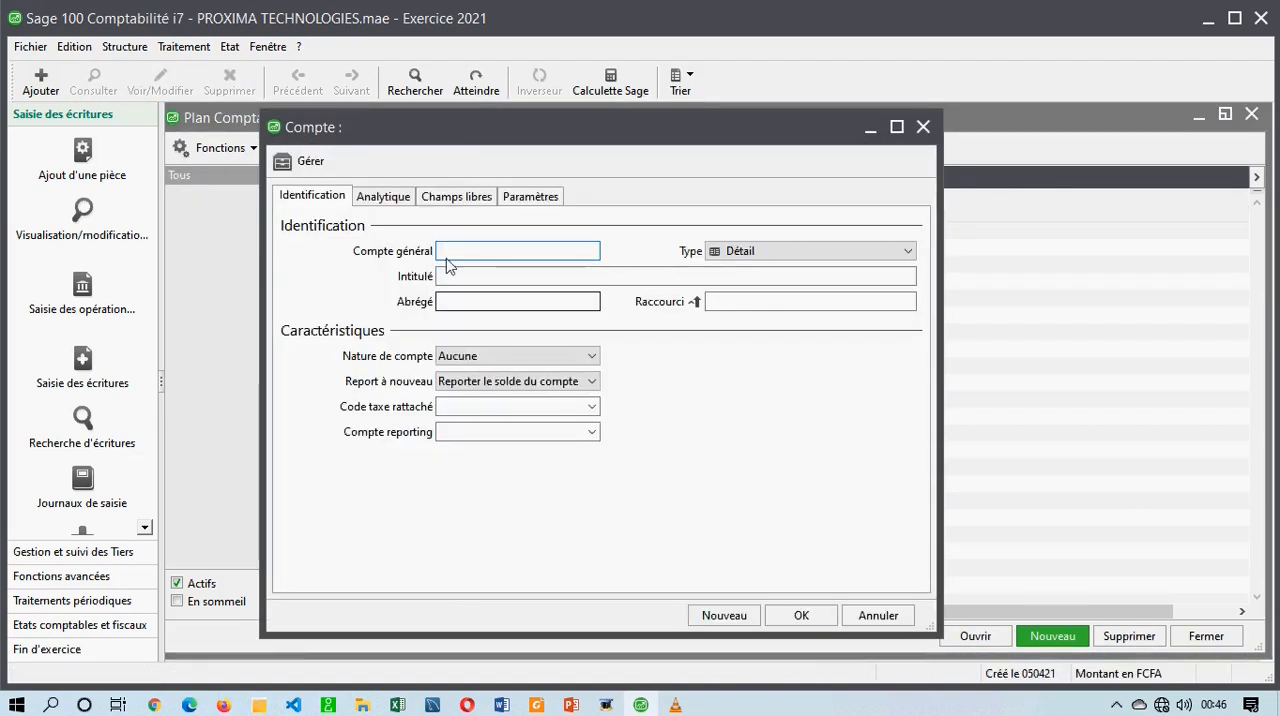
{"action": "type", "text": "7015"}
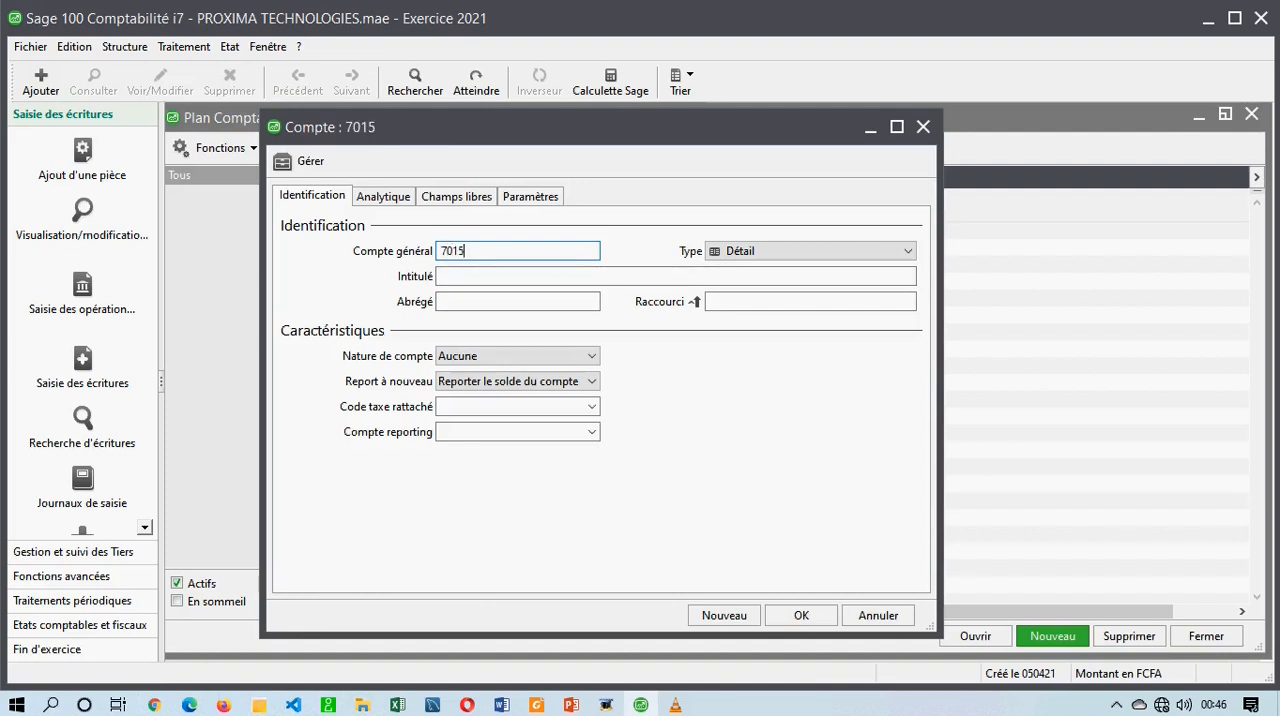
{"action": "key", "text": "Tab"}
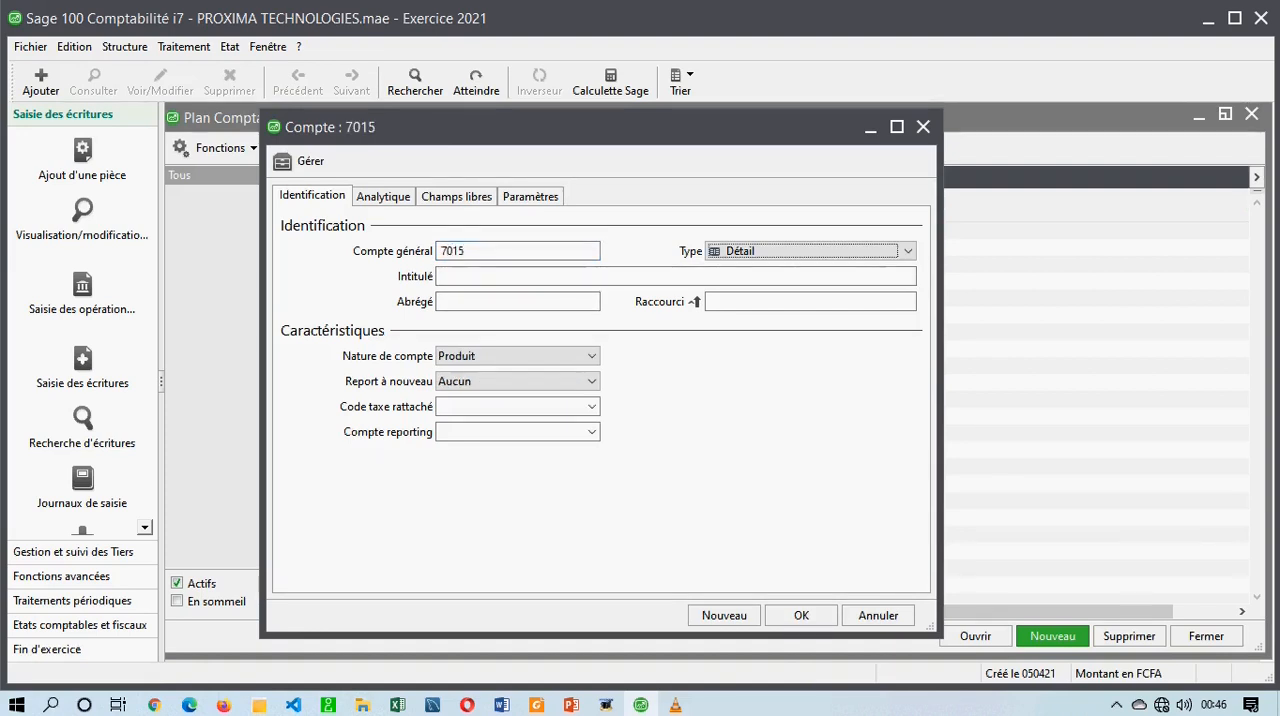
Title account 7015 "vente sur internet", accept the proposed abbreviation and keep its type as Détail.
{"action": "left_click", "coordinate": [486, 276]}
{"action": "type", "text": "vente sur internet"}
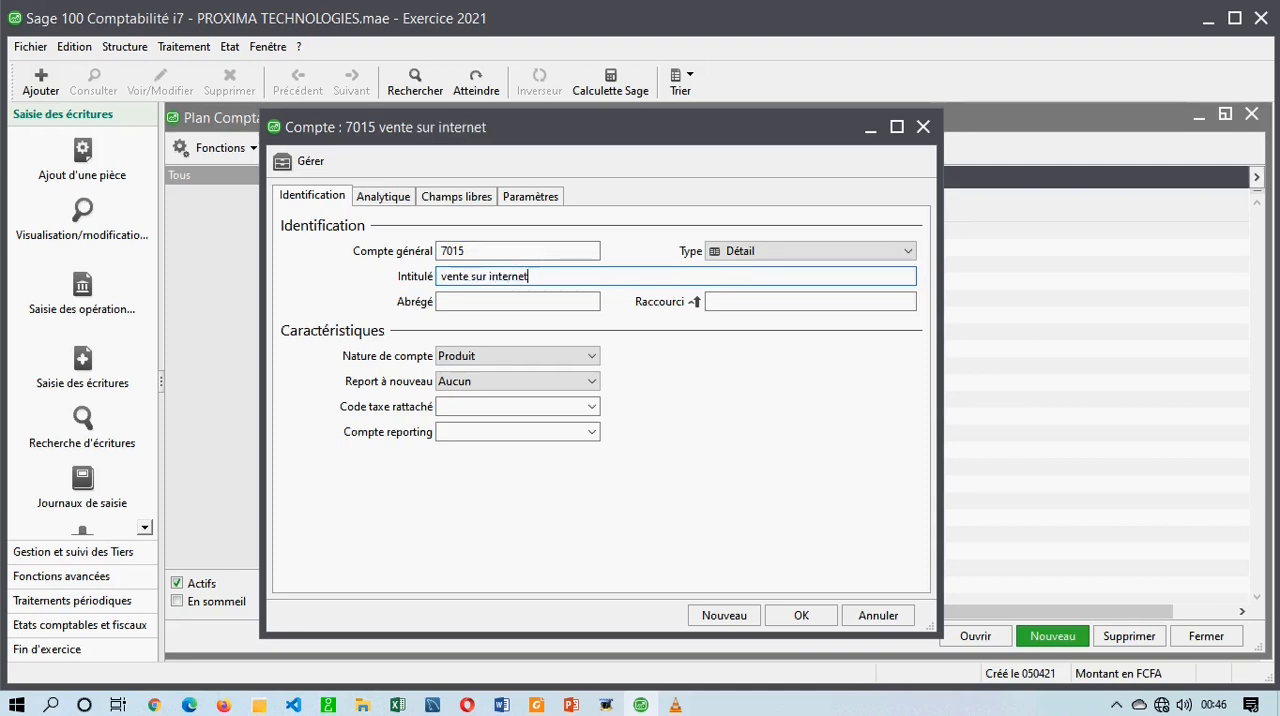
{"action": "key", "text": "Tab"}
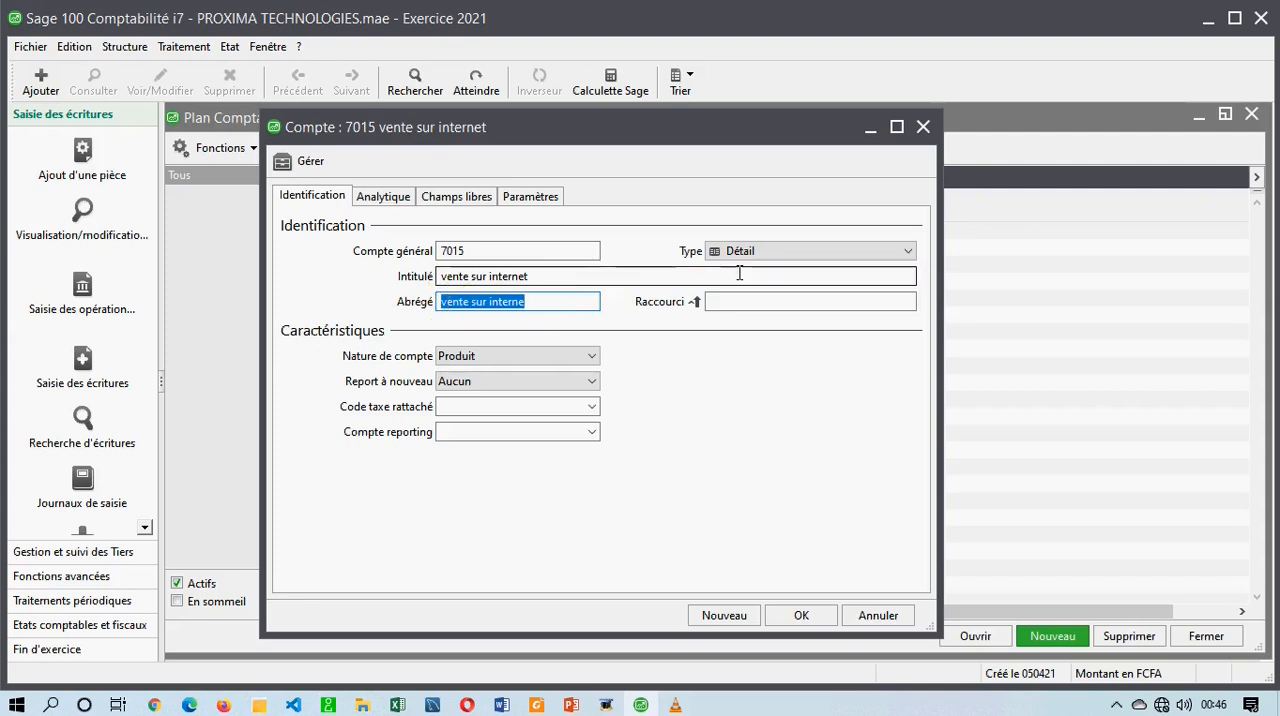
{"action": "left_click_drag", "start_coordinate": [557, 303], "coordinate": [476, 302]}
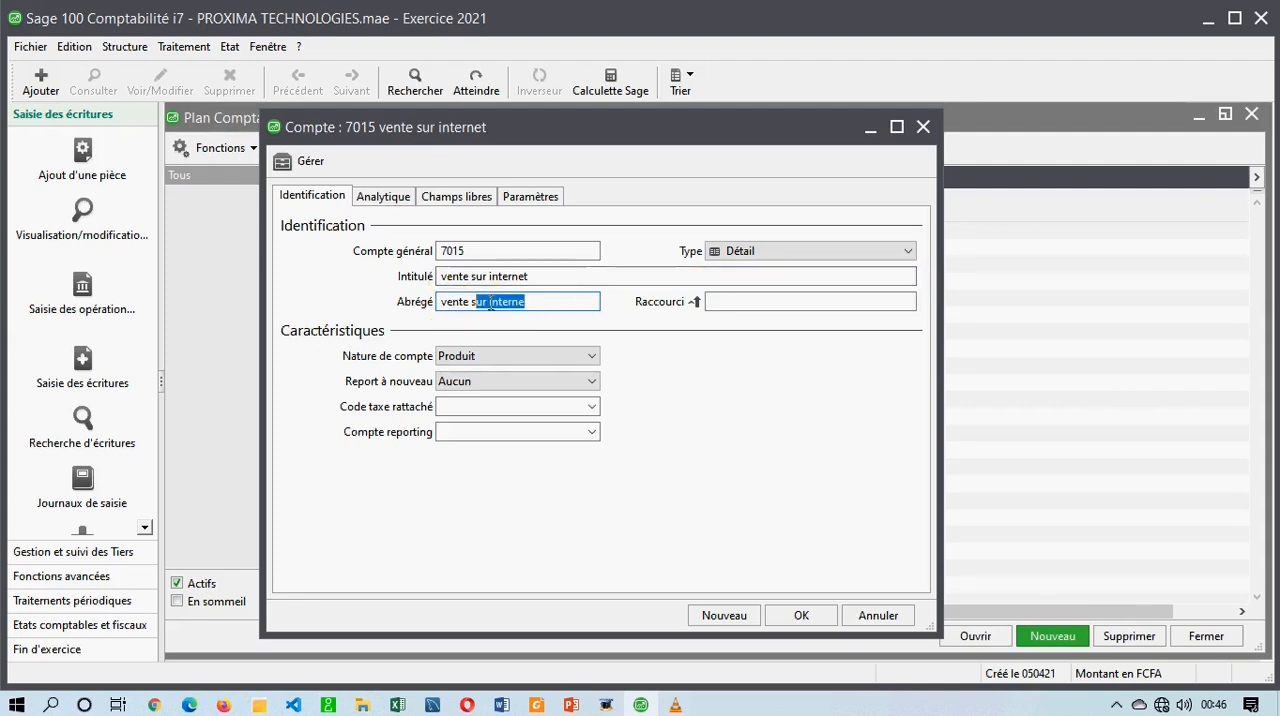
{"action": "left_click", "coordinate": [776, 254]}
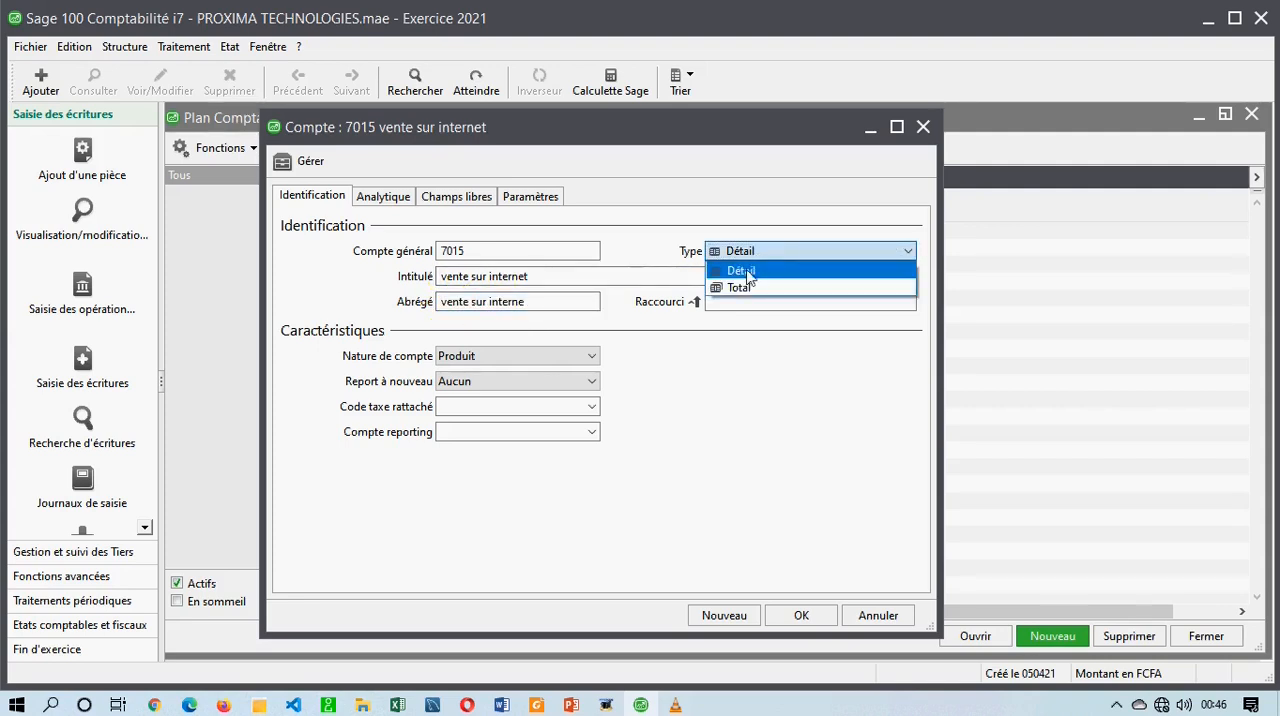
{"action": "left_click", "coordinate": [748, 272]}
Switch to Foxit Reader and examine the number of account 7015 "sur internet" in the SYSCOHADA list.
{"action": "key", "text": "alt+Tab"}
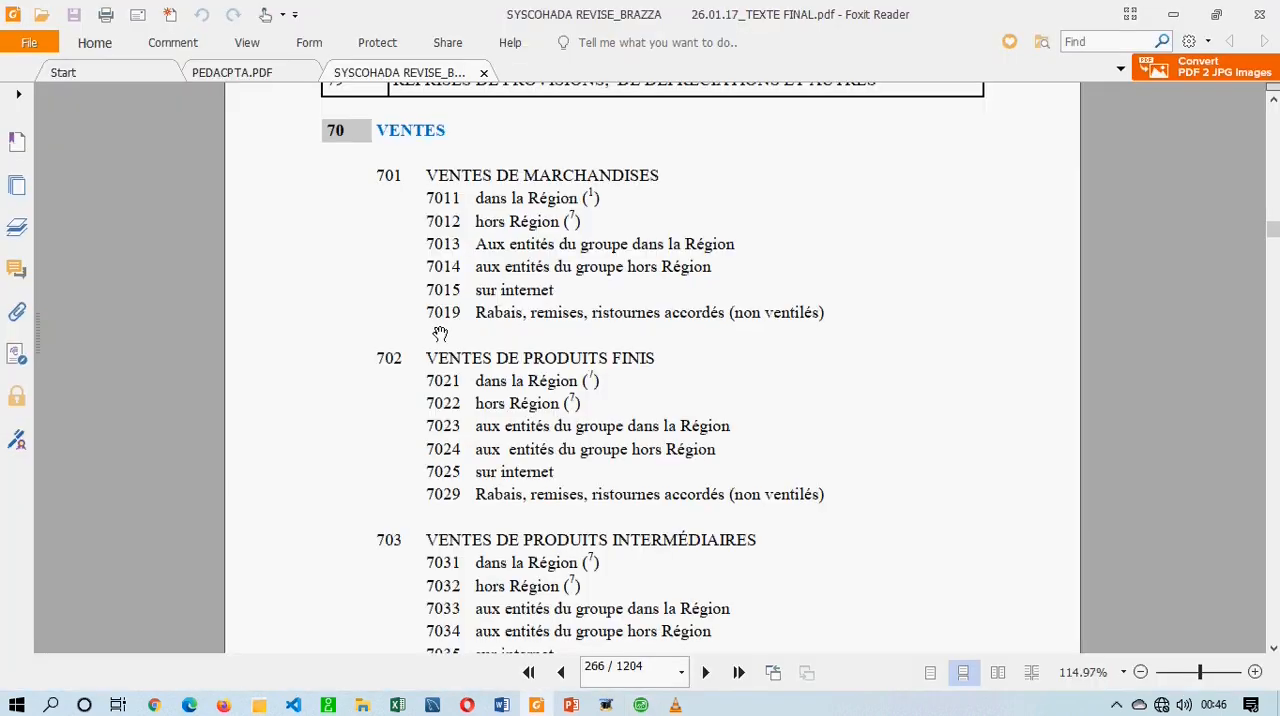
{"action": "left_click_drag", "start_coordinate": [386, 166], "coordinate": [386, 185]}
{"action": "double_click", "coordinate": [478, 309]}
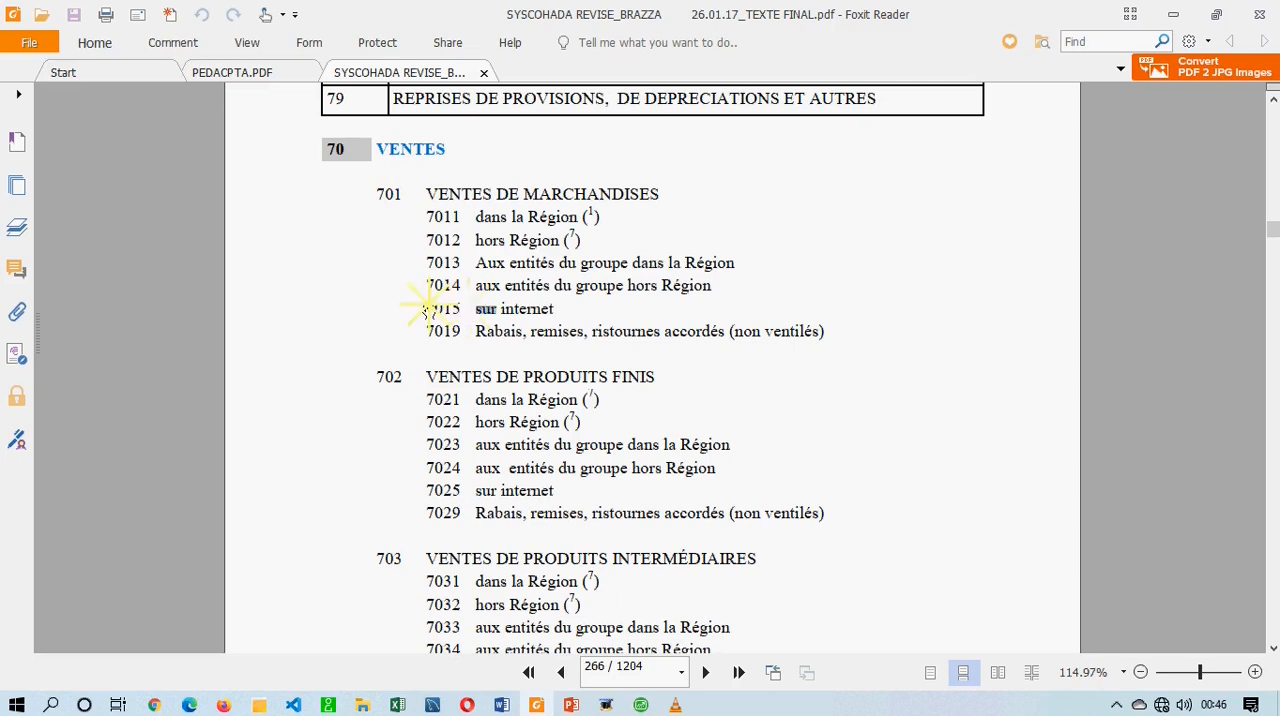
{"action": "left_click", "coordinate": [444, 309]}
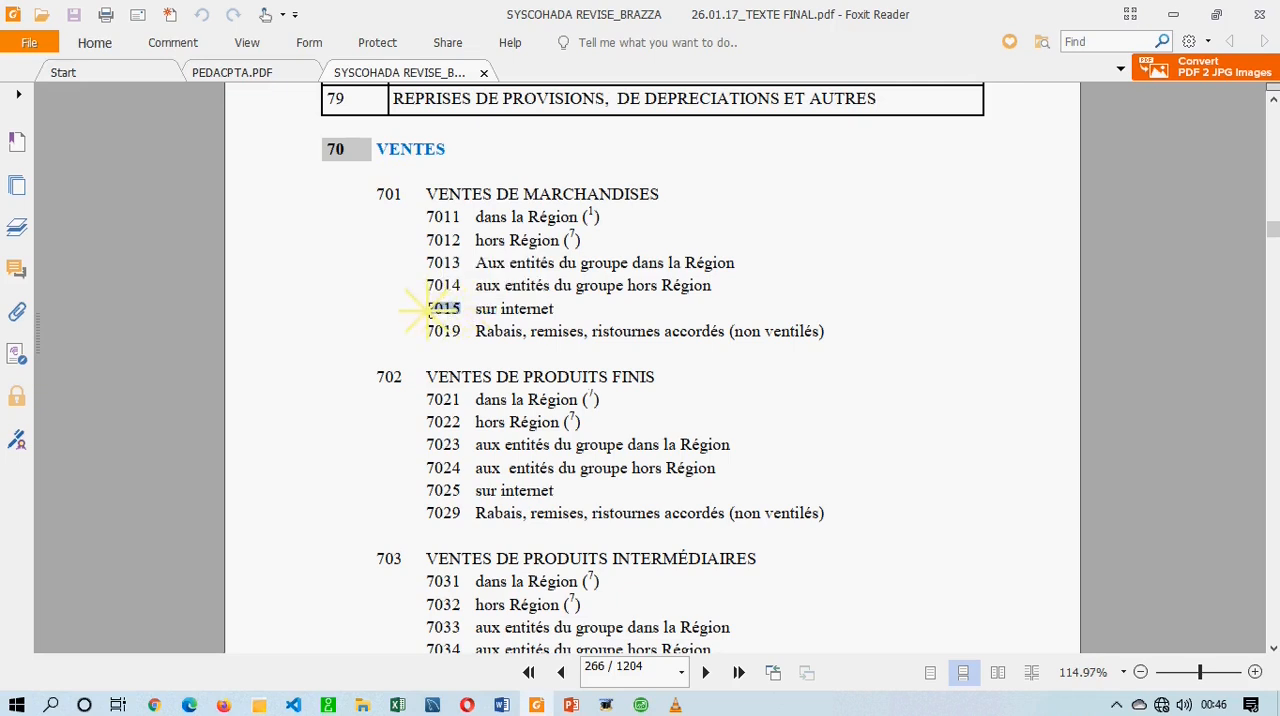
{"action": "left_click", "coordinate": [456, 310]}
{"action": "left_click_drag", "start_coordinate": [461, 310], "coordinate": [466, 310]}
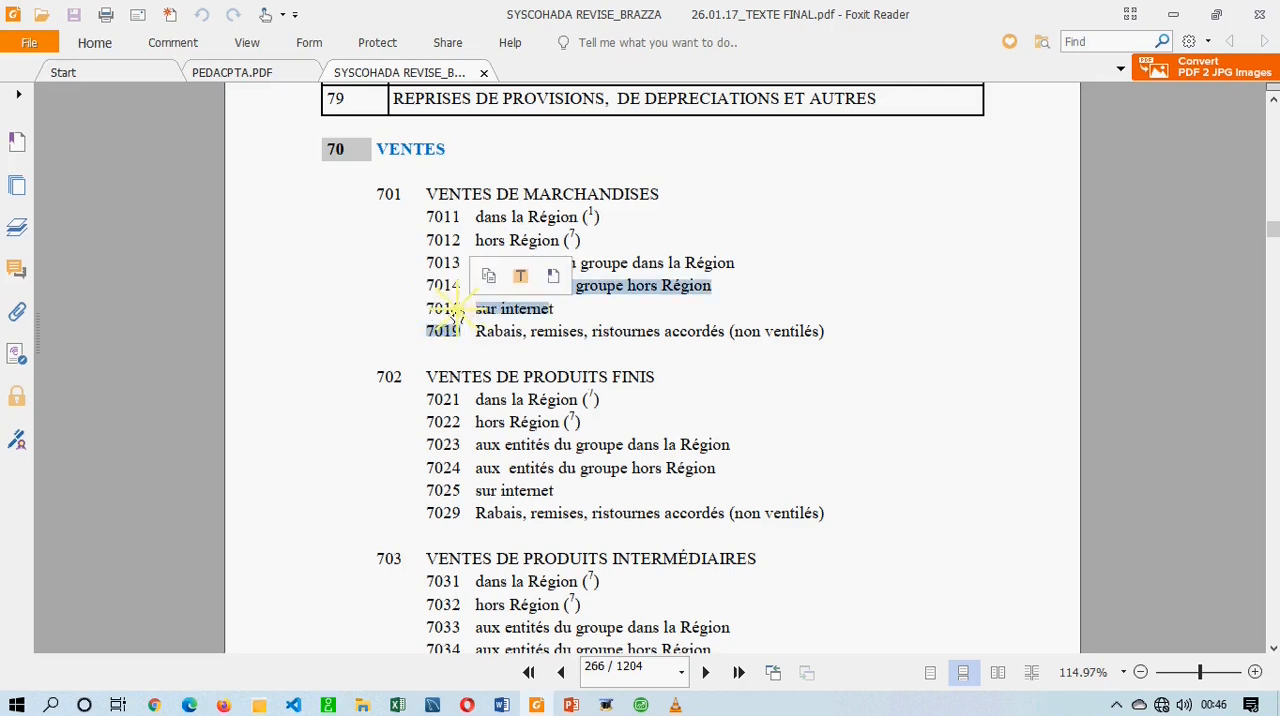
{"action": "left_click", "coordinate": [460, 310]}
{"action": "left_click_drag", "start_coordinate": [460, 310], "coordinate": [430, 312]}
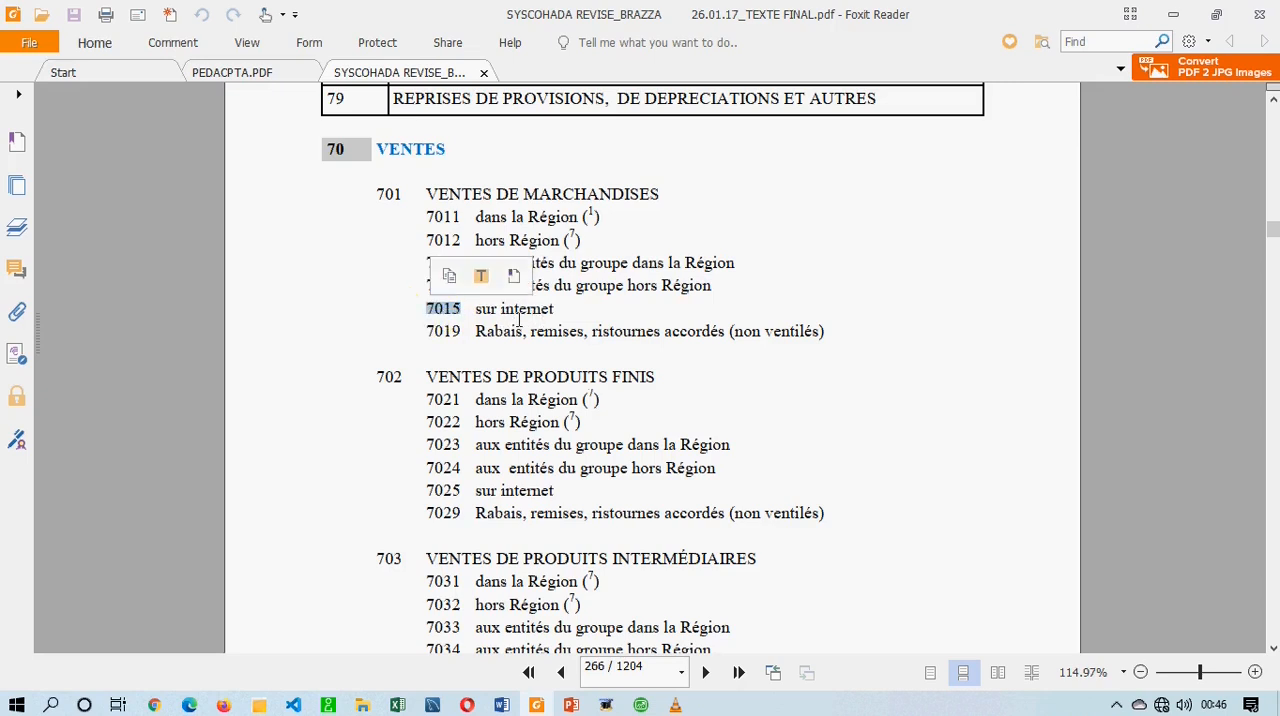
{"action": "left_click", "coordinate": [446, 318]}
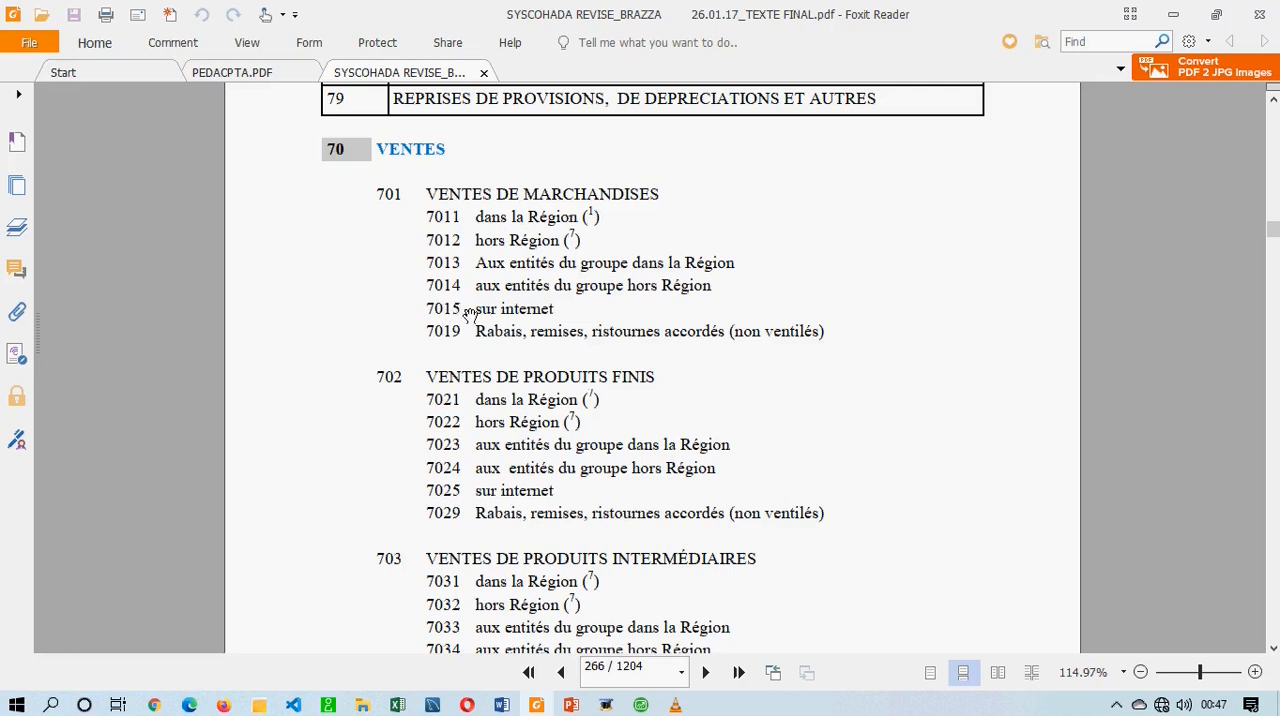
Compare account 7015 with its parent 701 and the neighbouring sub-accounts, and return to Sage 100.
{"action": "mouse_move", "coordinate": [464, 309]}
{"action": "left_mouse_down"}
{"action": "mouse_move", "coordinate": [416, 306]}
{"action": "mouse_move", "coordinate": [461, 311]}
{"action": "left_mouse_up"}
{"action": "left_click", "coordinate": [396, 194]}
{"action": "left_click_drag", "start_coordinate": [412, 204], "coordinate": [428, 230]}
{"action": "left_click", "coordinate": [467, 347]}
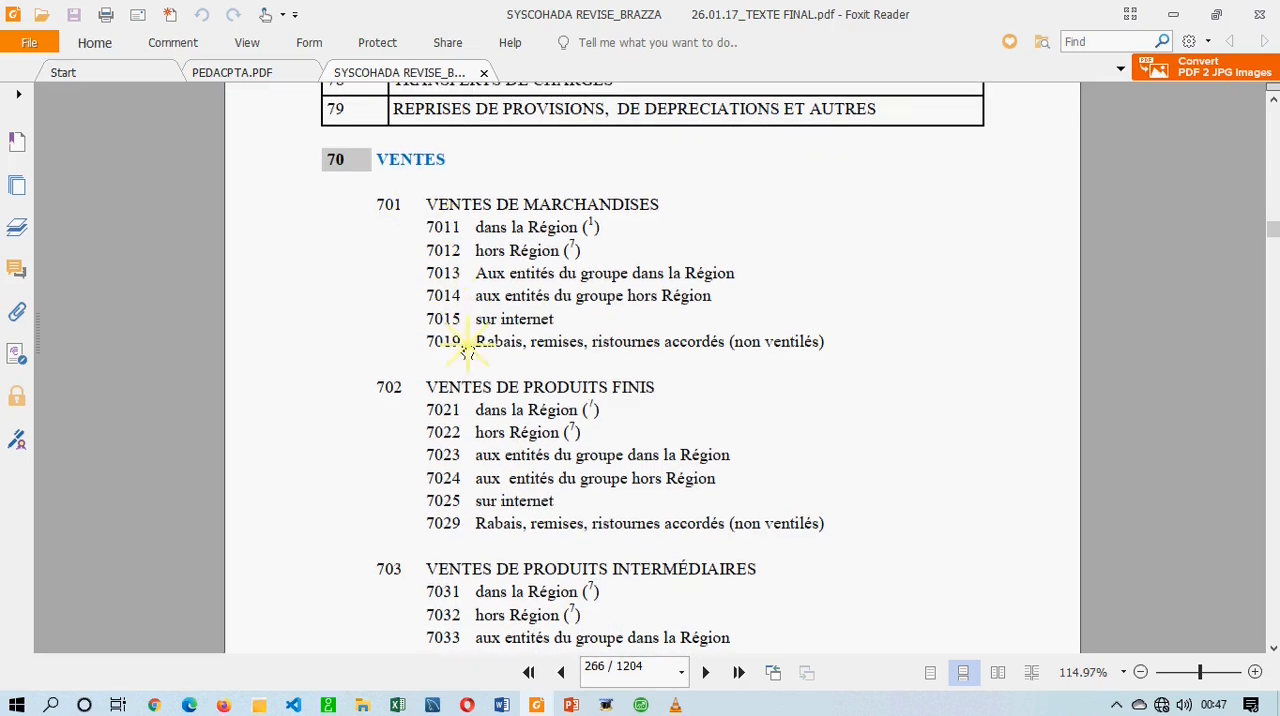
{"action": "left_click", "coordinate": [643, 705]}
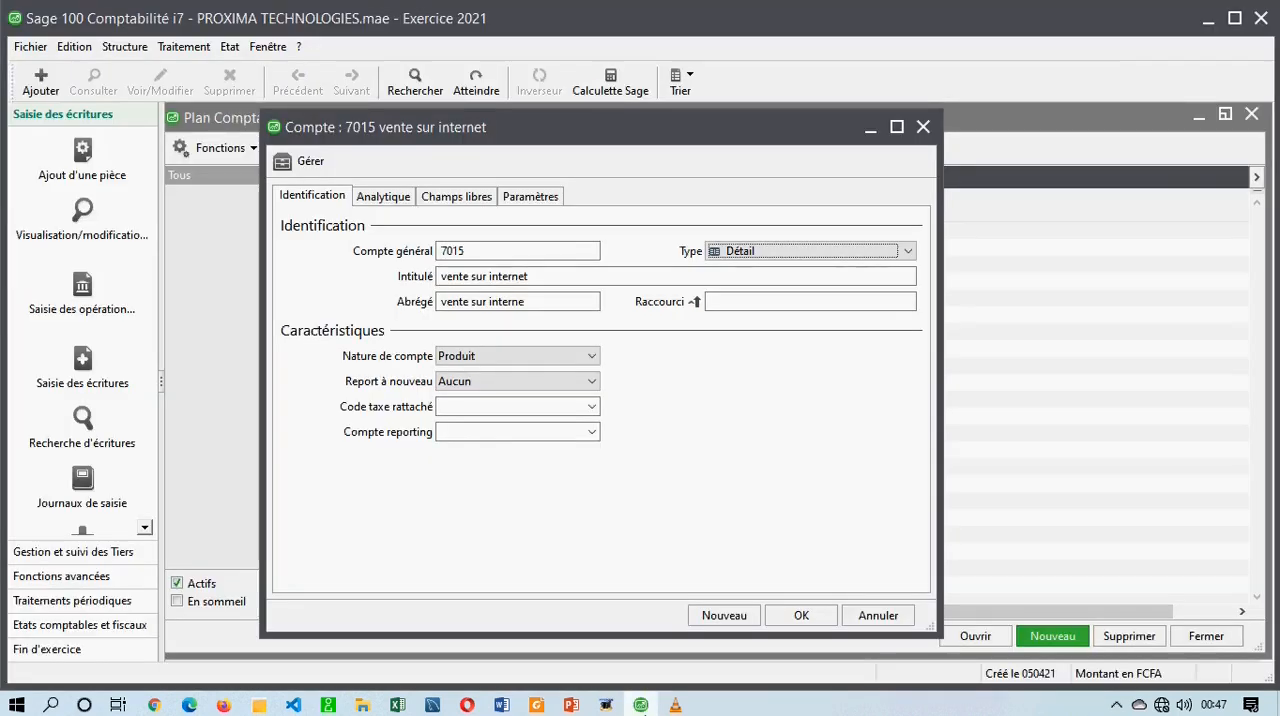
Review account 7015's number, type and shortcut fields, keep Produit as its Nature de compte, and validate the record.
{"action": "left_click", "coordinate": [486, 250]}
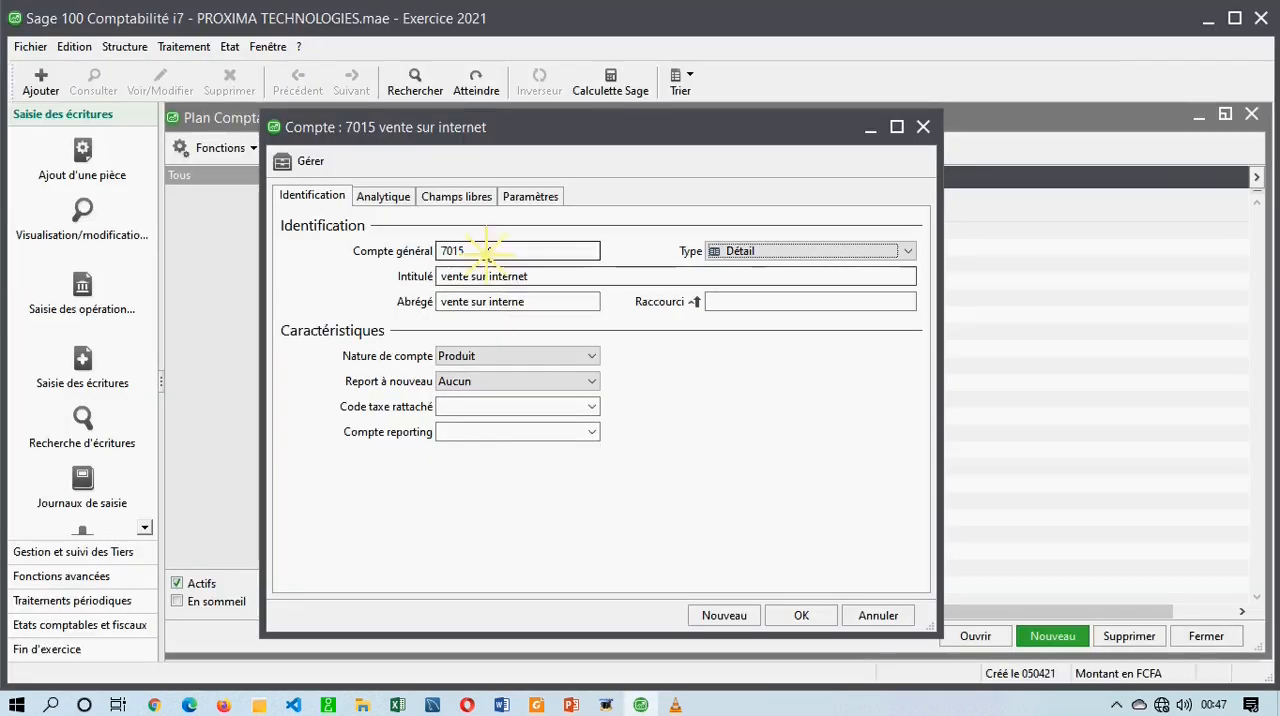
{"action": "left_click", "coordinate": [752, 252]}
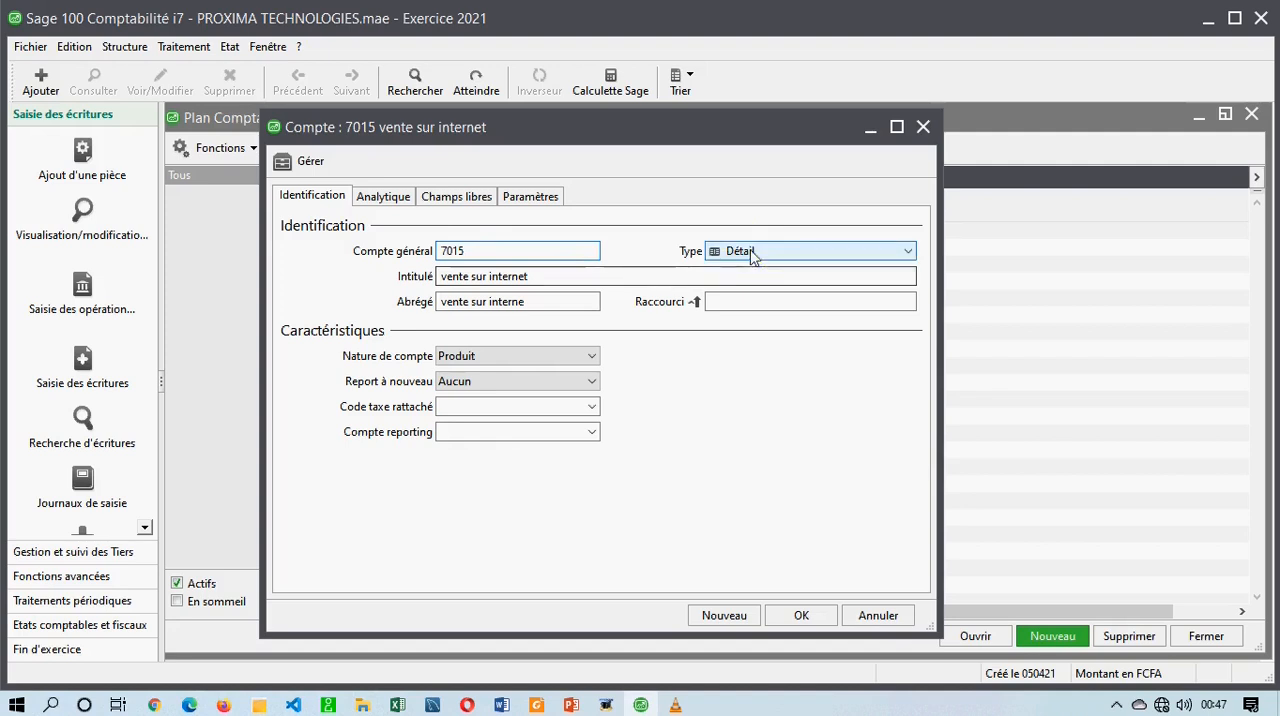
{"action": "left_click", "coordinate": [731, 300]}
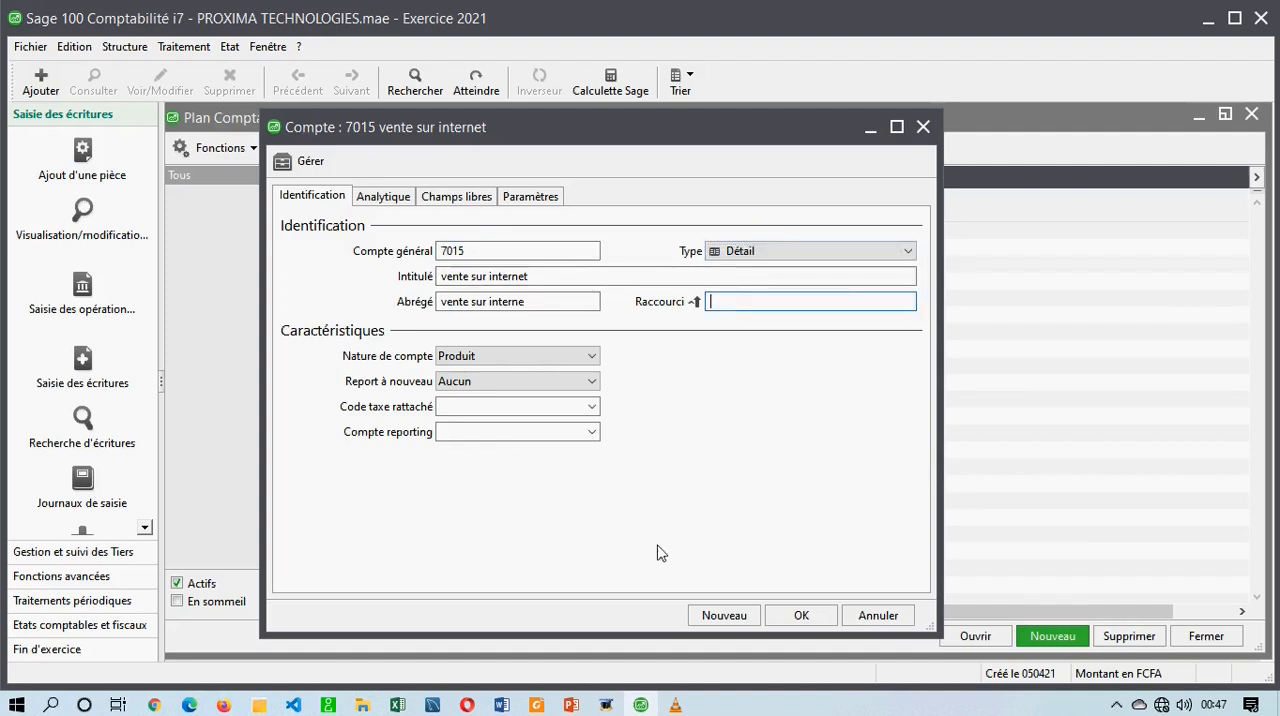
{"action": "left_click", "coordinate": [497, 358]}
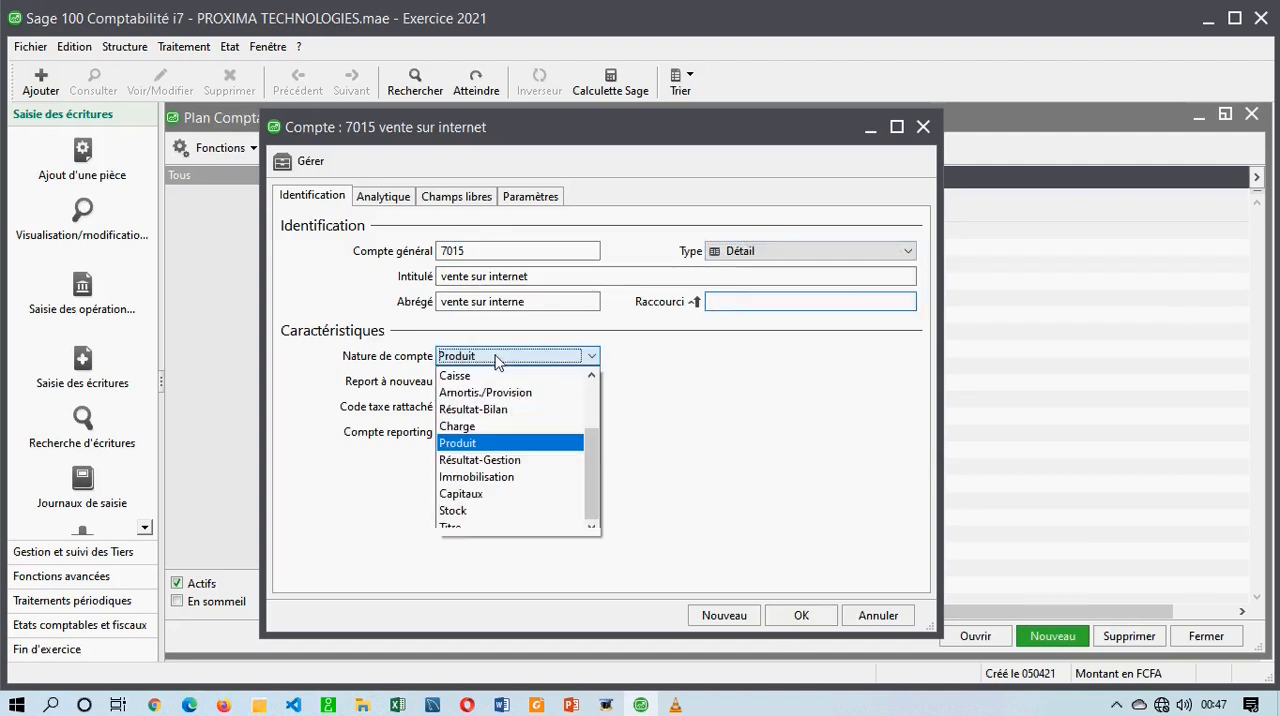
{"action": "mouse_move", "coordinate": [590, 477]}
{"action": "left_mouse_down"}
{"action": "mouse_move", "coordinate": [586, 417]}
{"action": "mouse_move", "coordinate": [585, 475]}
{"action": "left_mouse_up"}
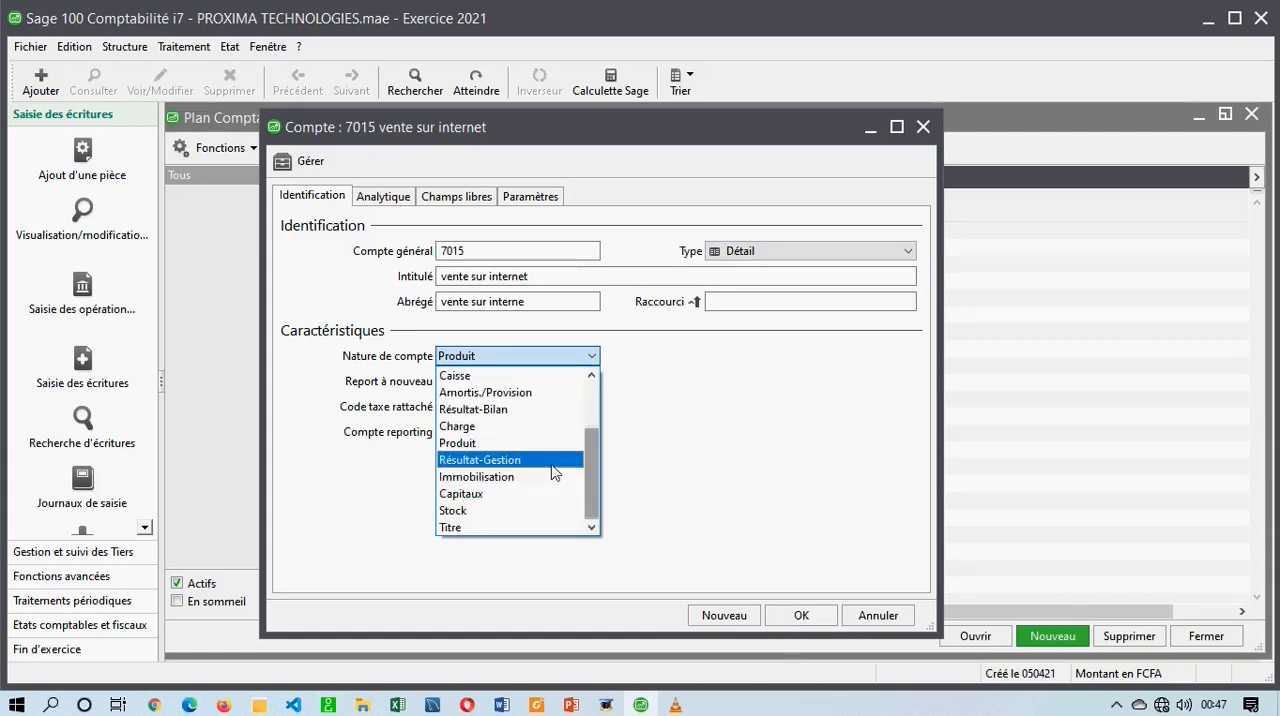
{"action": "left_click", "coordinate": [481, 447]}
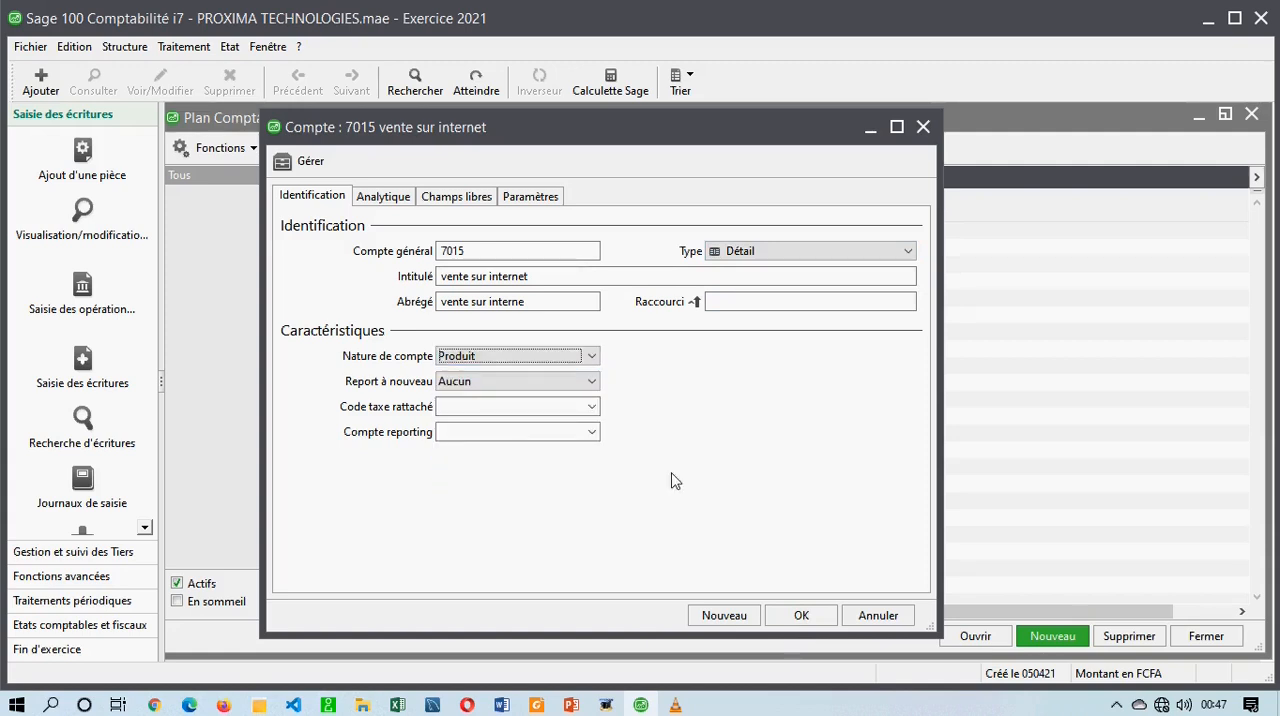
{"action": "left_click", "coordinate": [786, 615]}
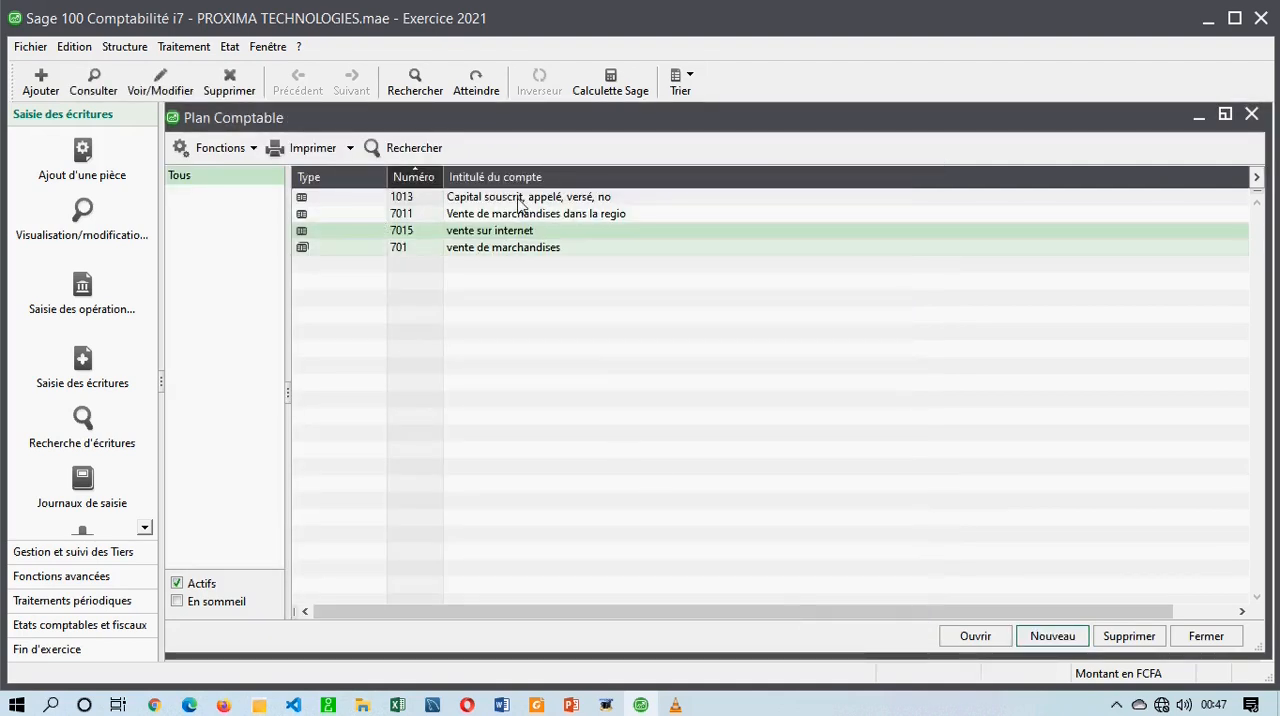
Add a new account to the Plan Comptable and set its Compte général number to 4111.
{"action": "left_click", "coordinate": [410, 287]}
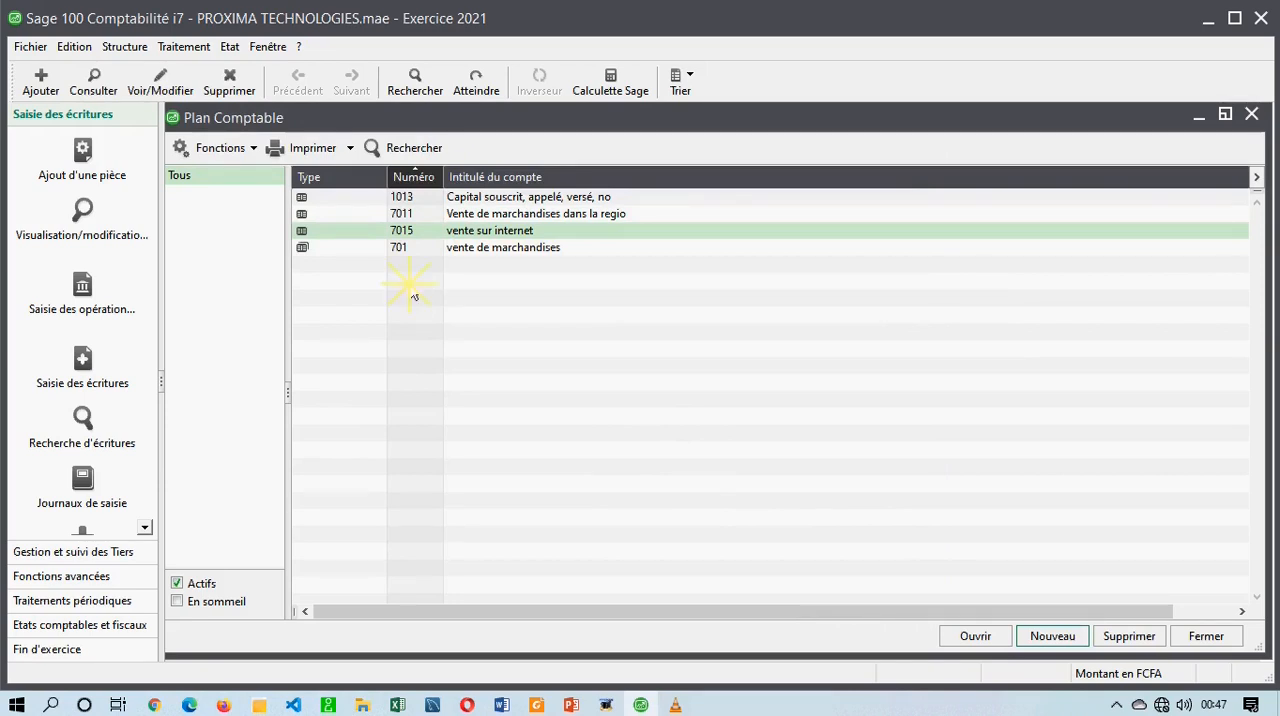
{"action": "right_click", "coordinate": [410, 290]}
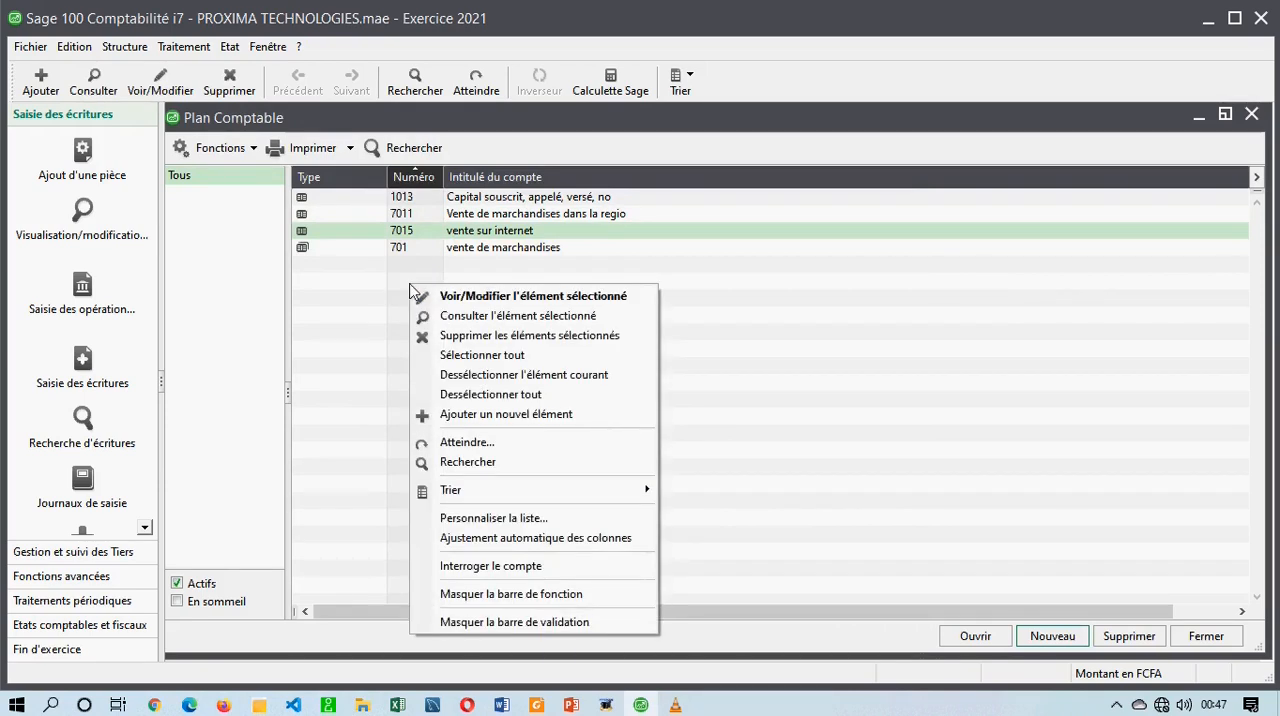
{"action": "left_click", "coordinate": [448, 415]}
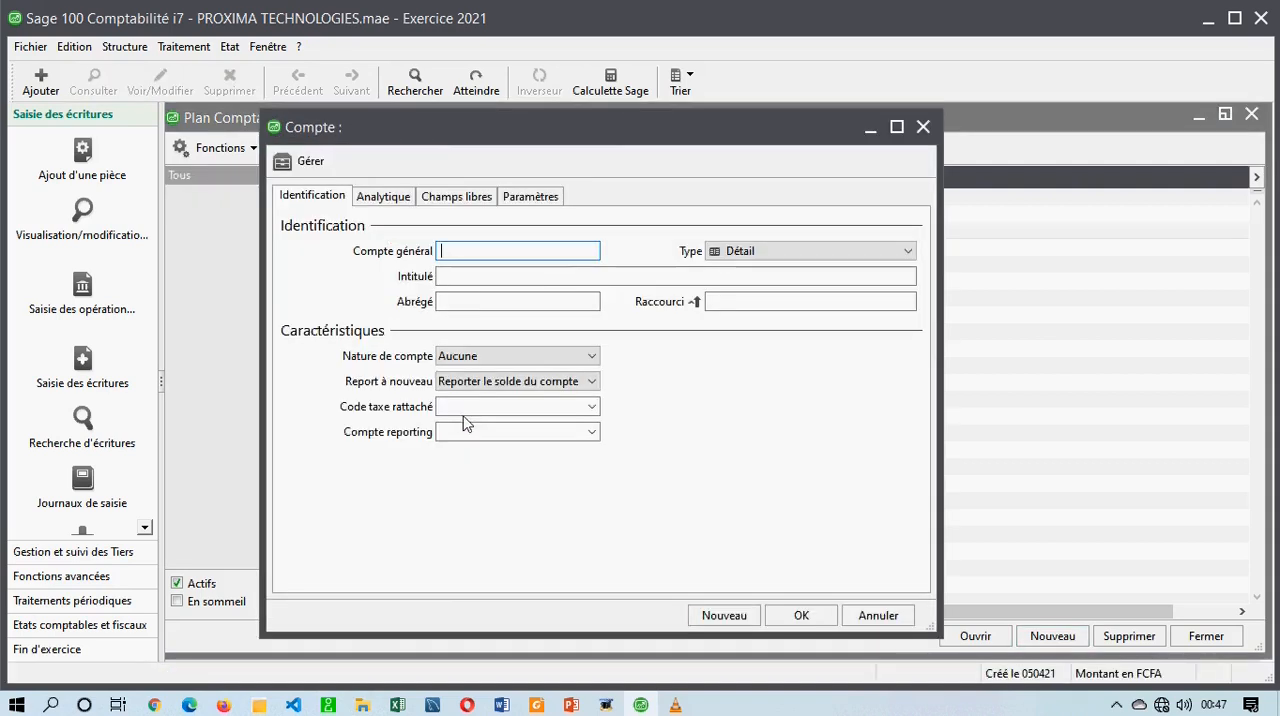
{"action": "type", "text": "4111"}
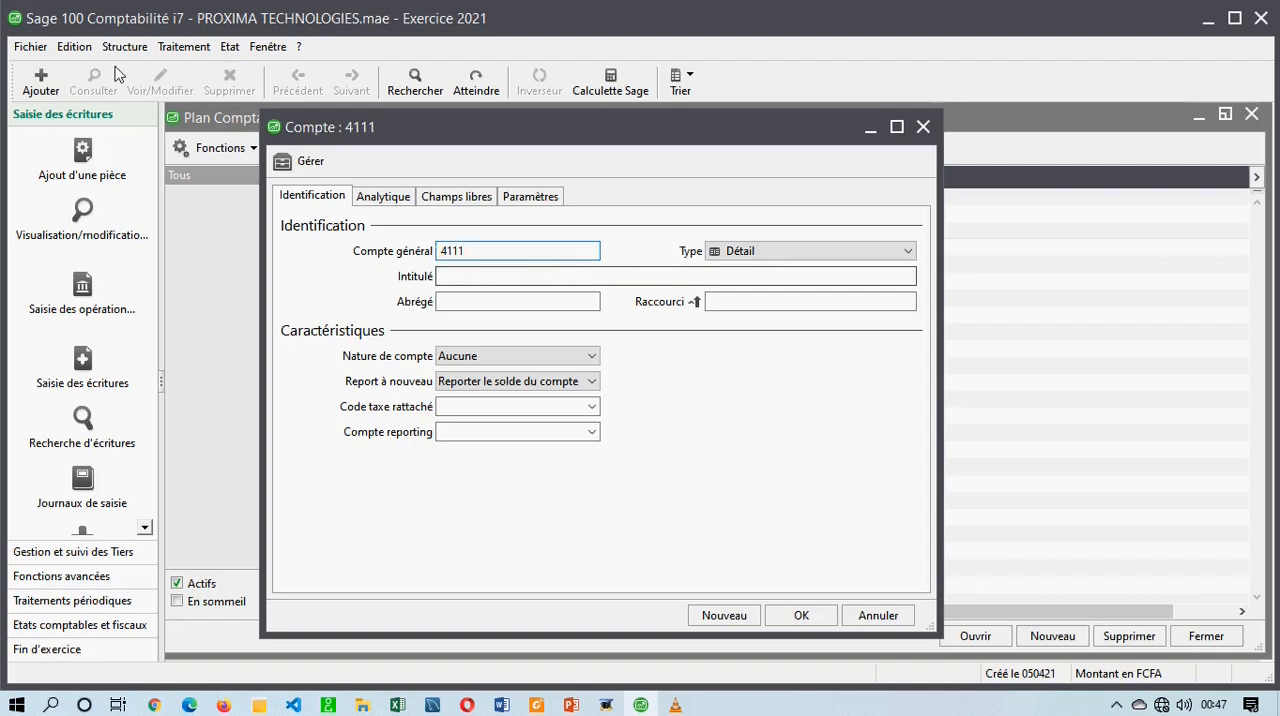
{"action": "left_click", "coordinate": [30, 46]}
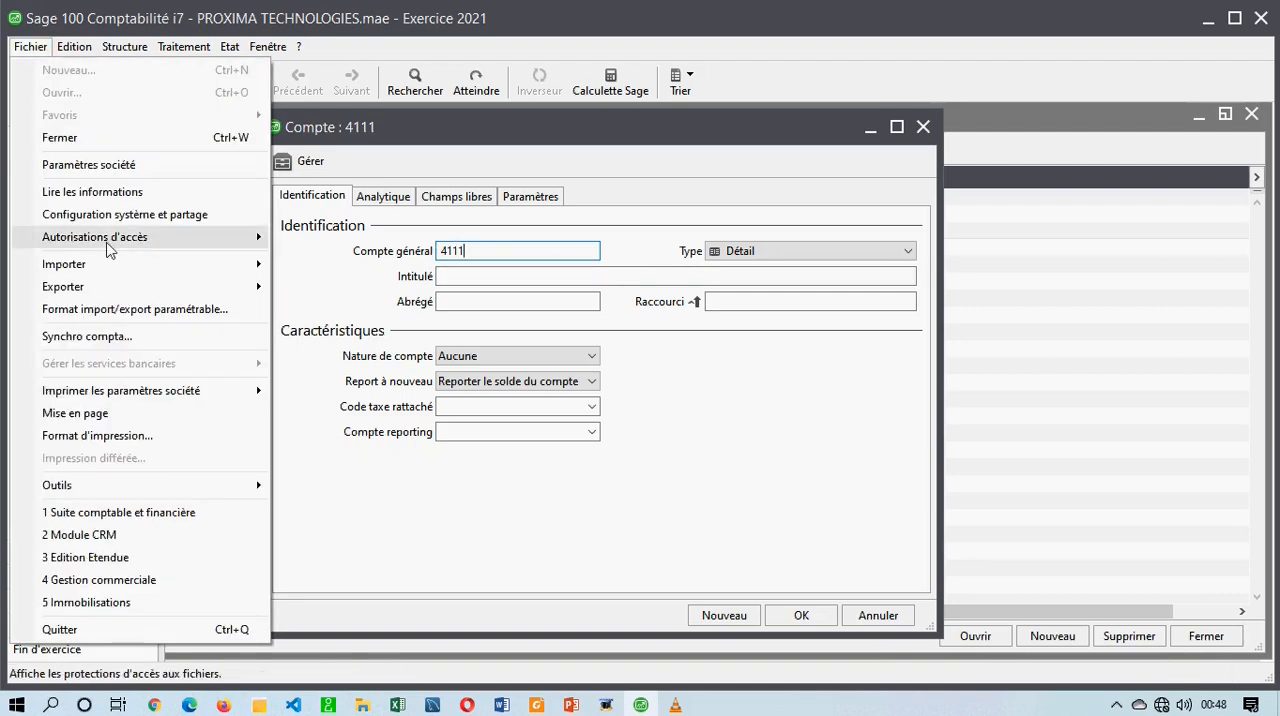
{"action": "left_click", "coordinate": [120, 165]}
{"action": "left_click", "coordinate": [712, 419]}
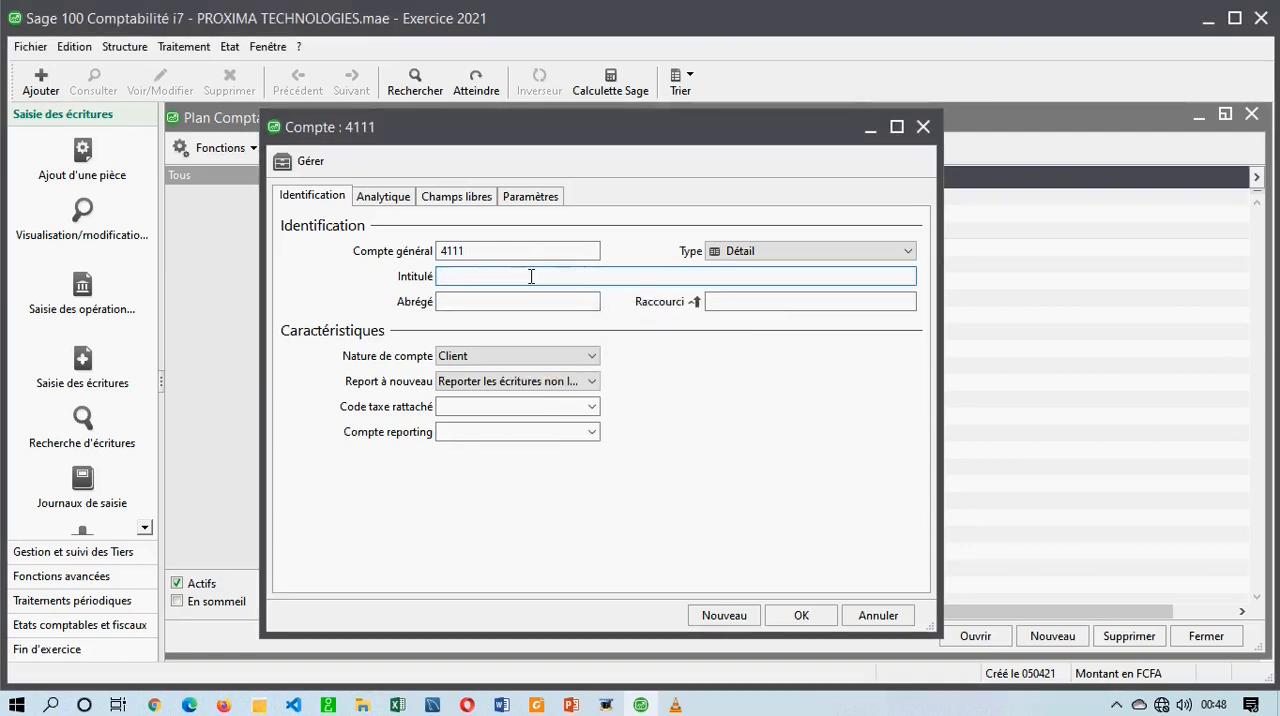
Title account 4111 "Client creances en comptes" and accept the proposed abbreviation.
{"action": "type", "text": "Client creance"}
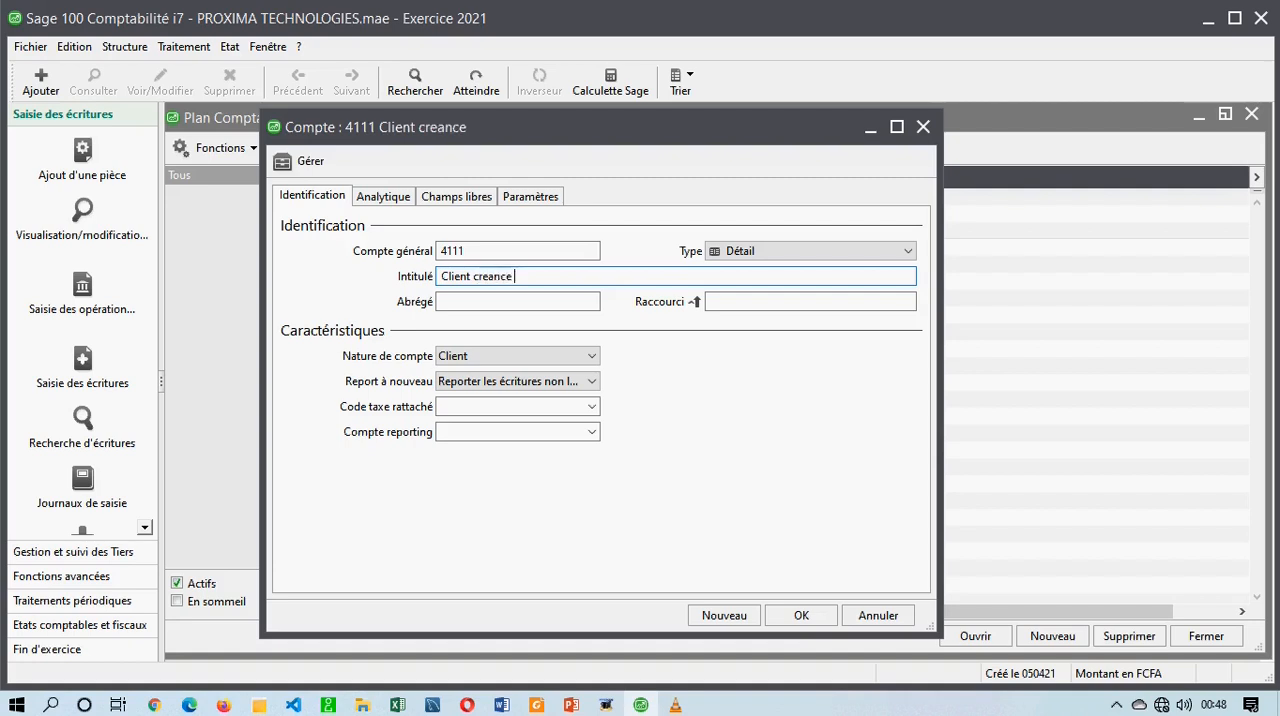
{"action": "type", "text": "s en comptes"}
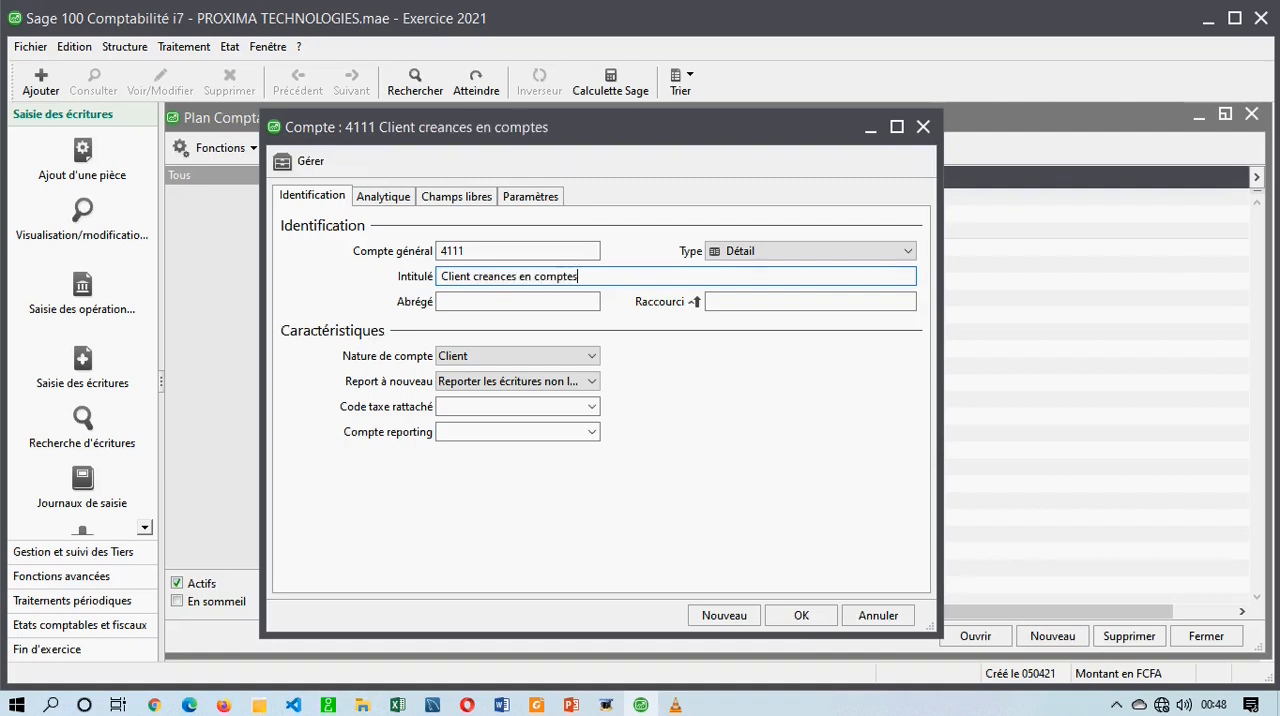
{"action": "key", "text": "Tab"}
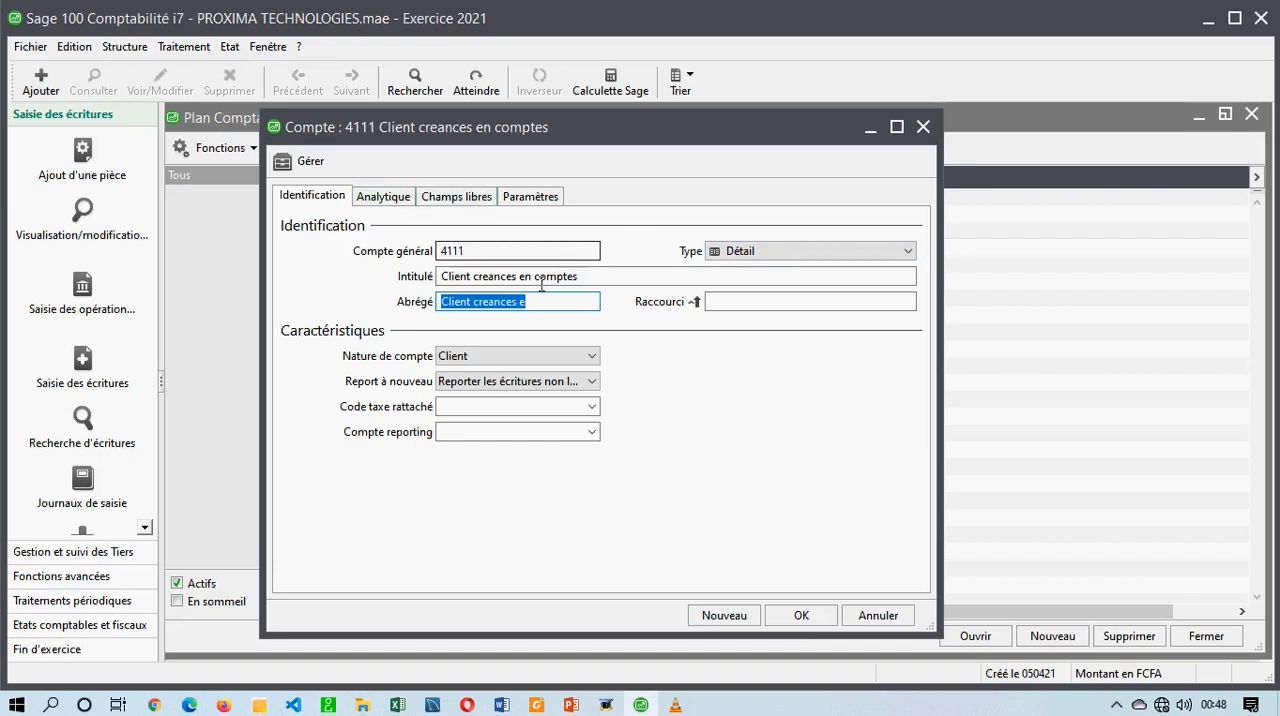
Review the Nature de compte choices for account 4111, keep Client, and validate the record.
{"action": "left_click", "coordinate": [491, 358]}
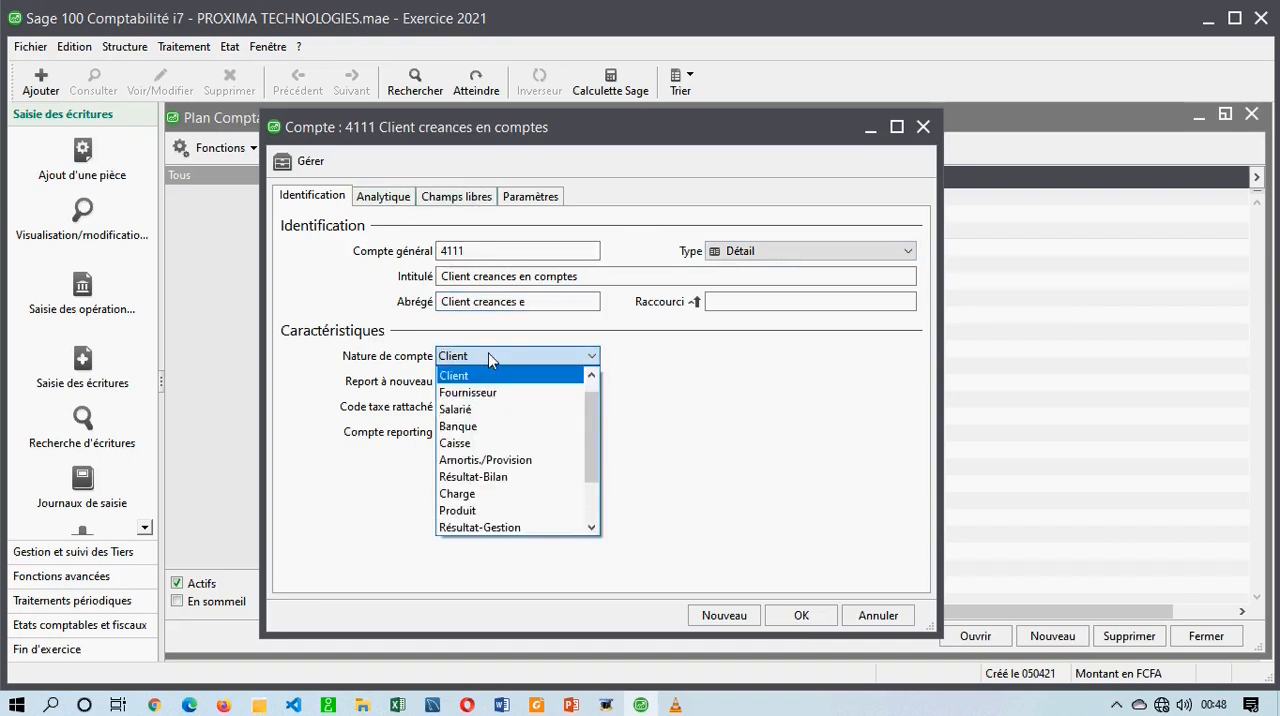
{"action": "left_click", "coordinate": [491, 358]}
{"action": "left_click", "coordinate": [478, 358]}
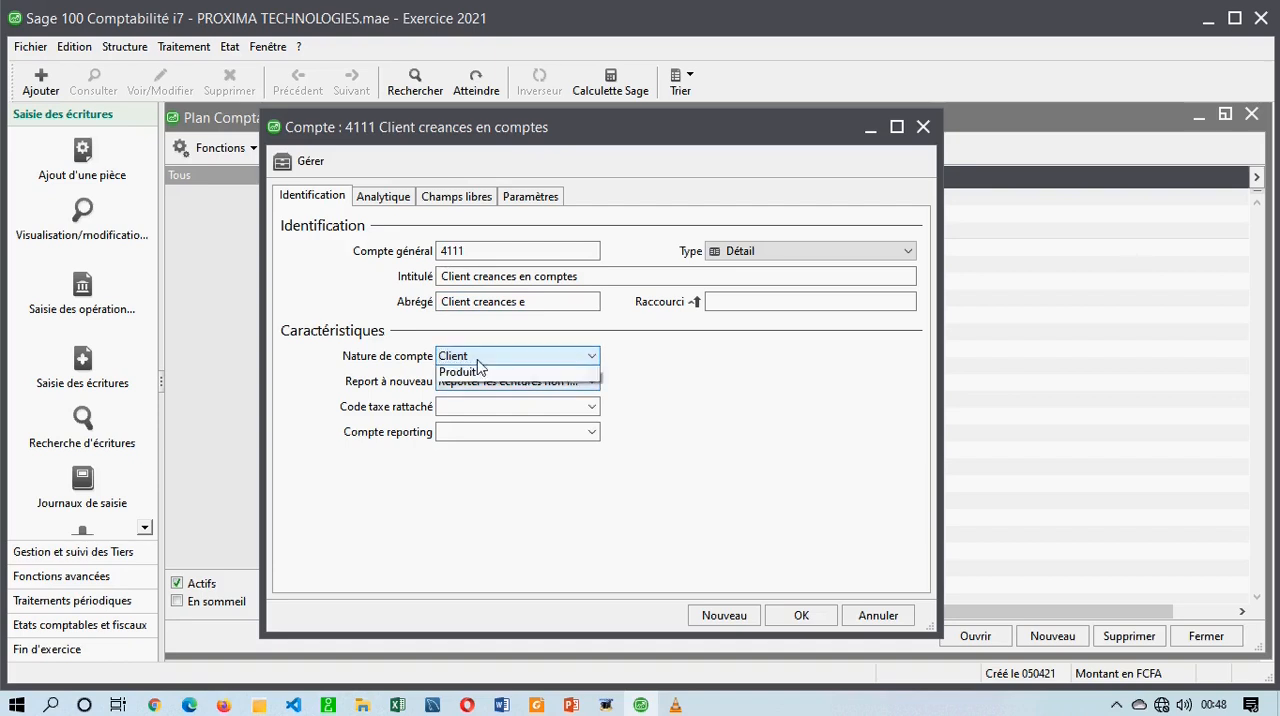
{"action": "left_click", "coordinate": [477, 357]}
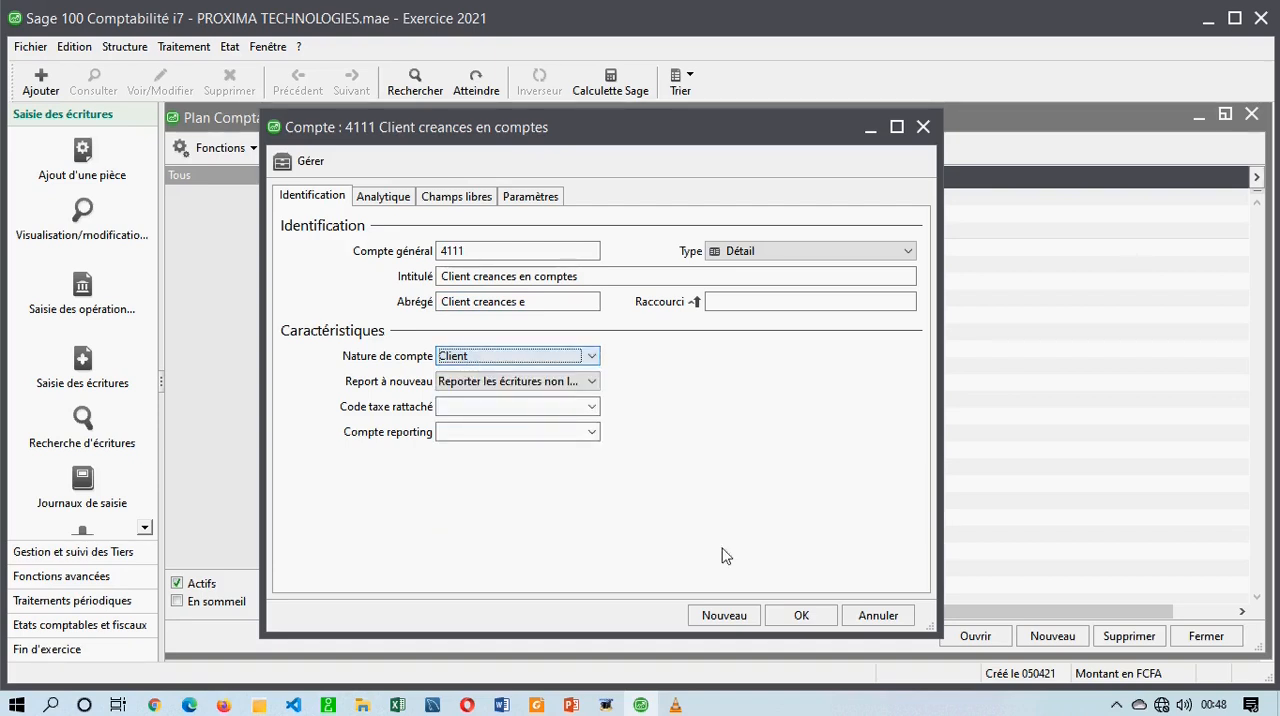
{"action": "left_click", "coordinate": [801, 615]}
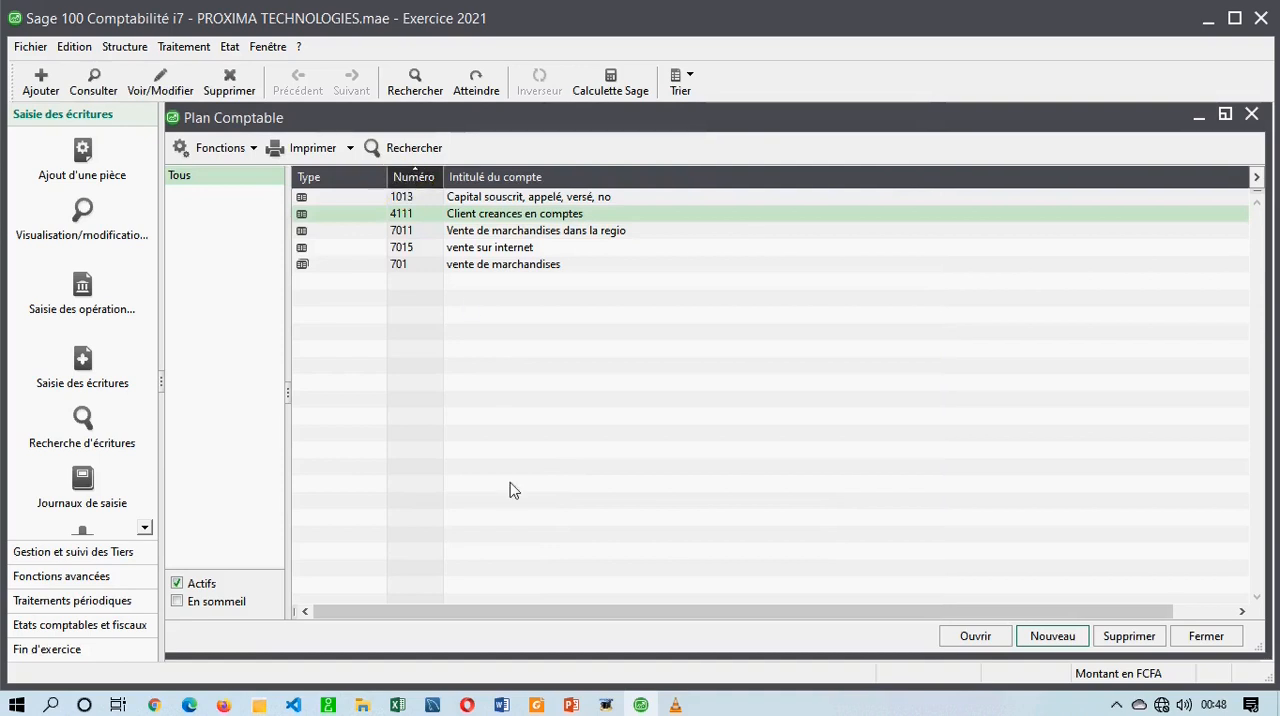
Switch to the training plan in Word and highlight "CREATION DU PLAN DES COMPTES" under LECON 3 in red.
{"action": "left_click", "coordinate": [500, 704]}
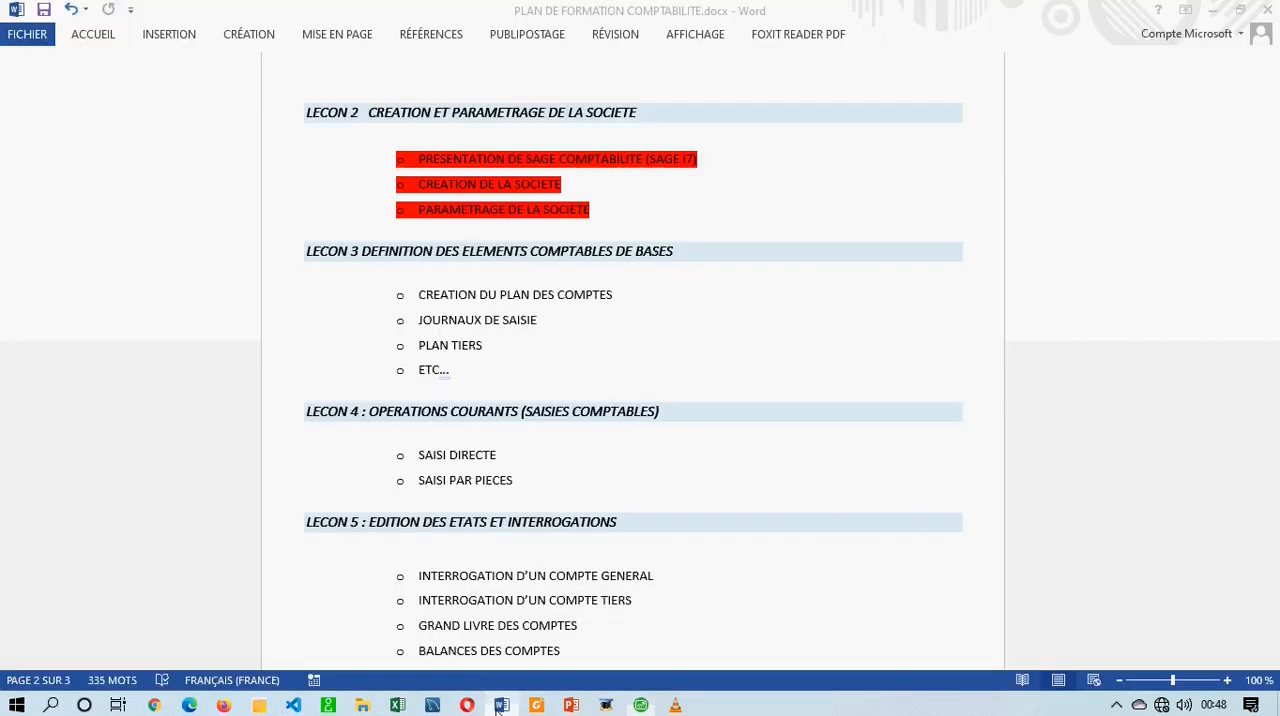
{"action": "left_click_drag", "start_coordinate": [631, 294], "coordinate": [449, 294]}
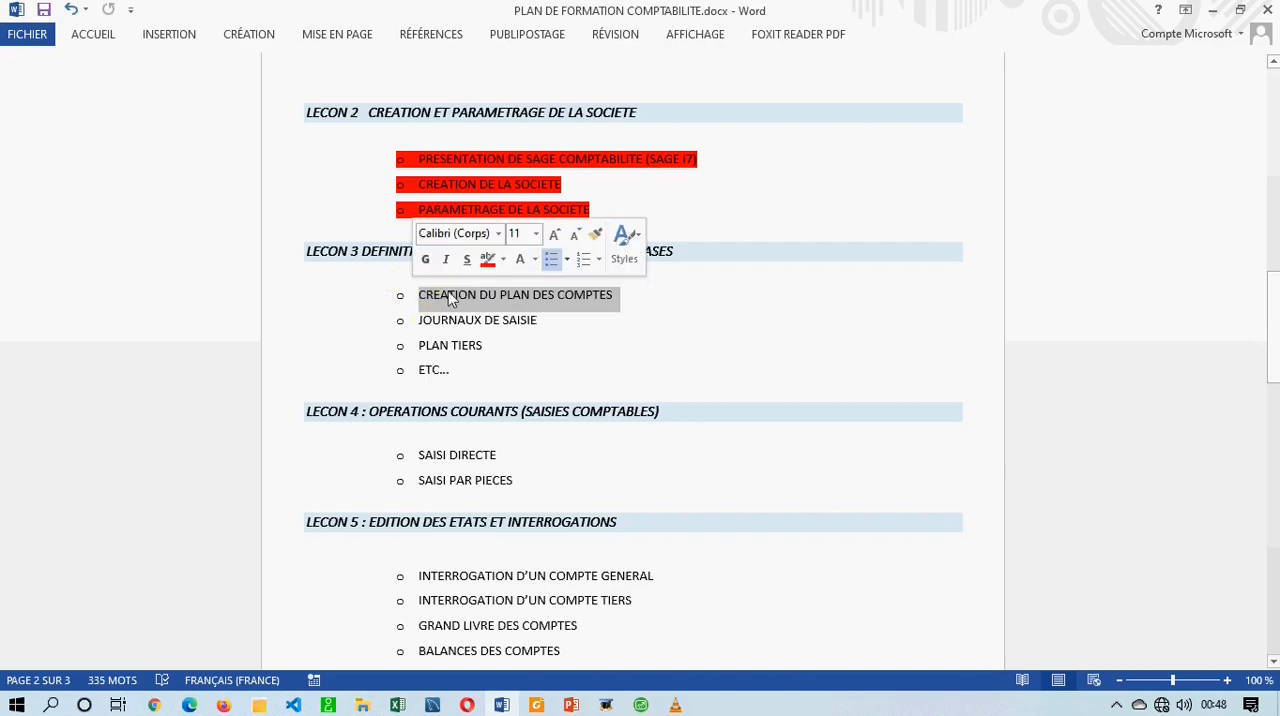
{"action": "left_click", "coordinate": [488, 262]}
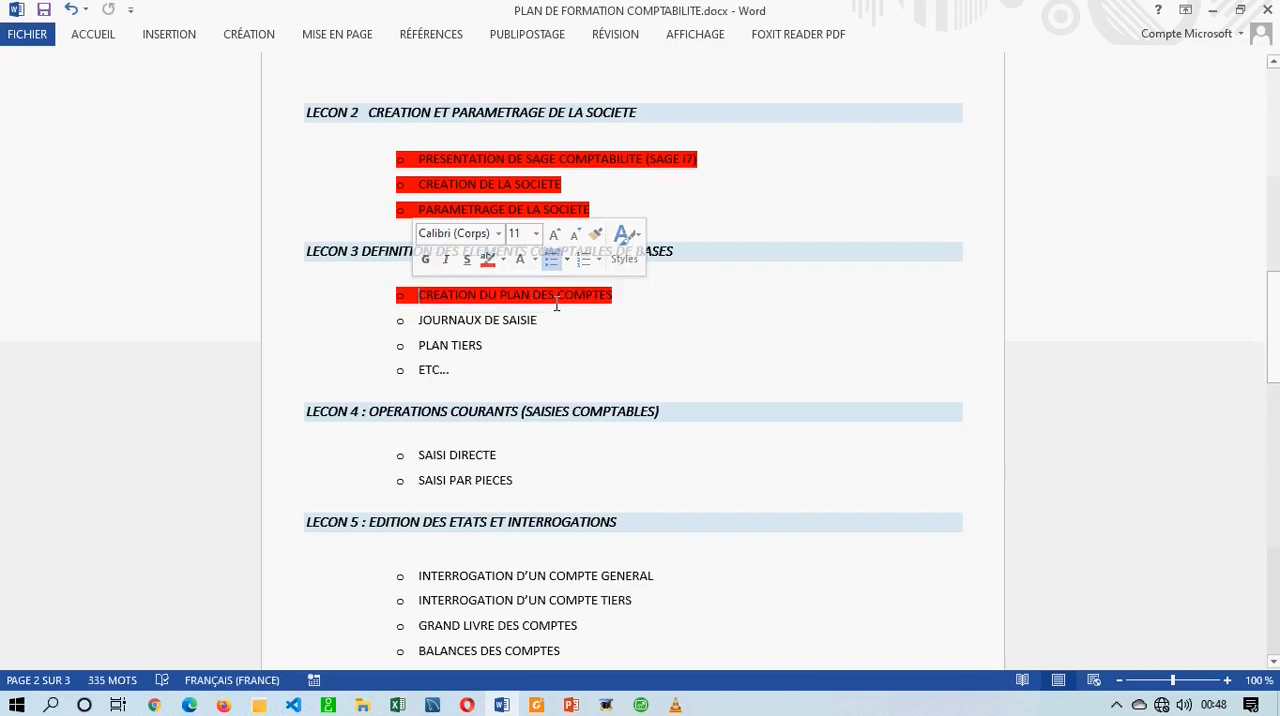
{"action": "left_click", "coordinate": [455, 293]}
{"action": "left_click_drag", "start_coordinate": [456, 293], "coordinate": [392, 294]}
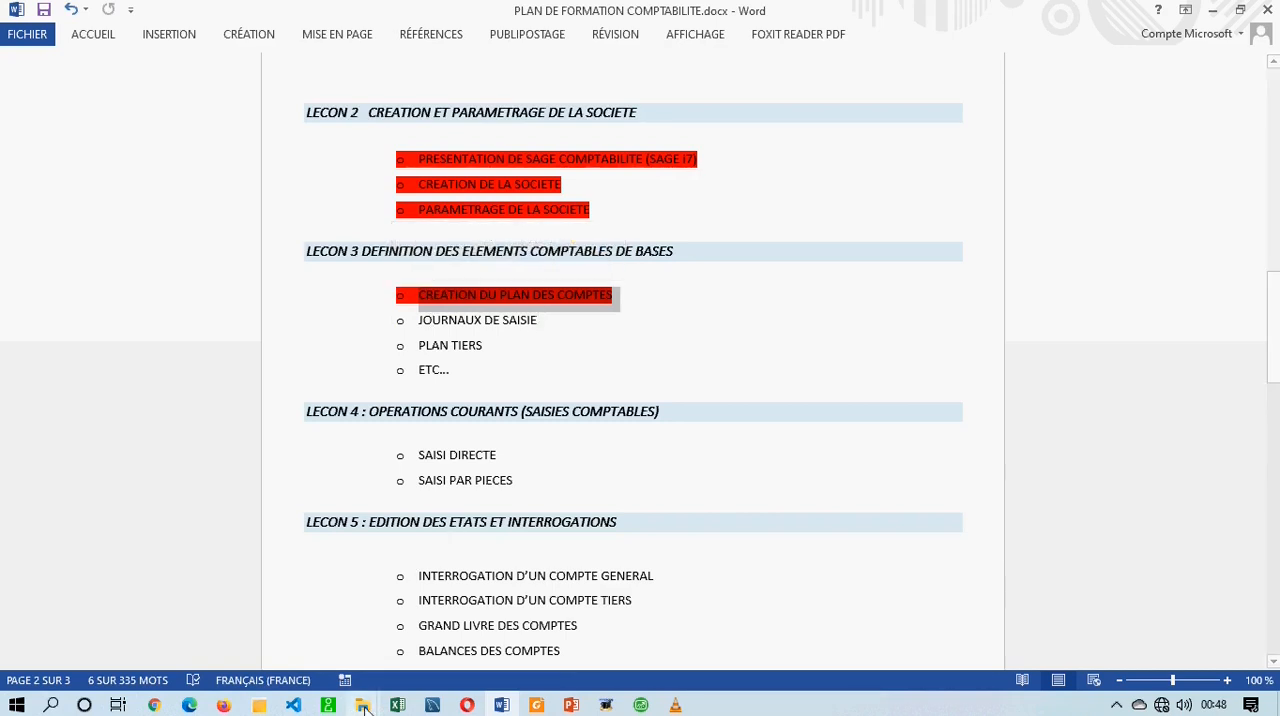
Open PLAN DES COMPTES NORMALISE 2018.xlsx in Excel and examine the numbers and titles of the class 1 accounts.
{"action": "mouse_move", "coordinate": [364, 706]}
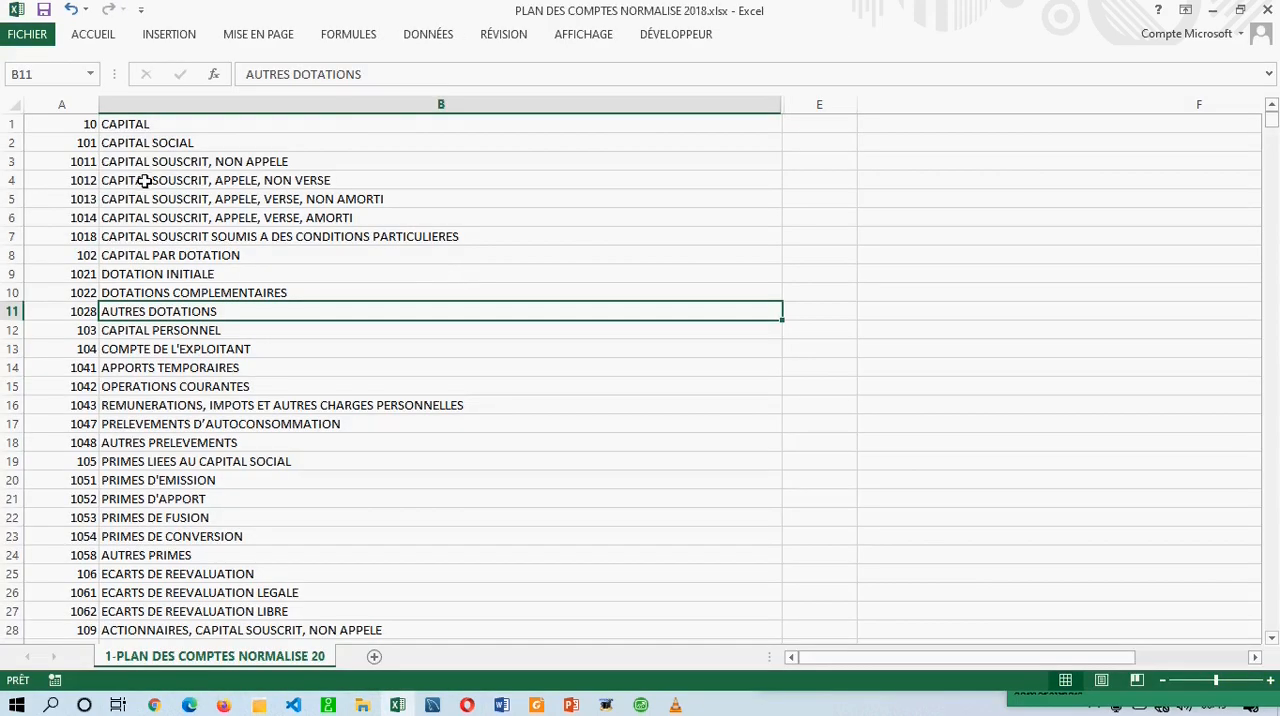
{"action": "left_click_drag", "start_coordinate": [80, 124], "coordinate": [95, 478]}
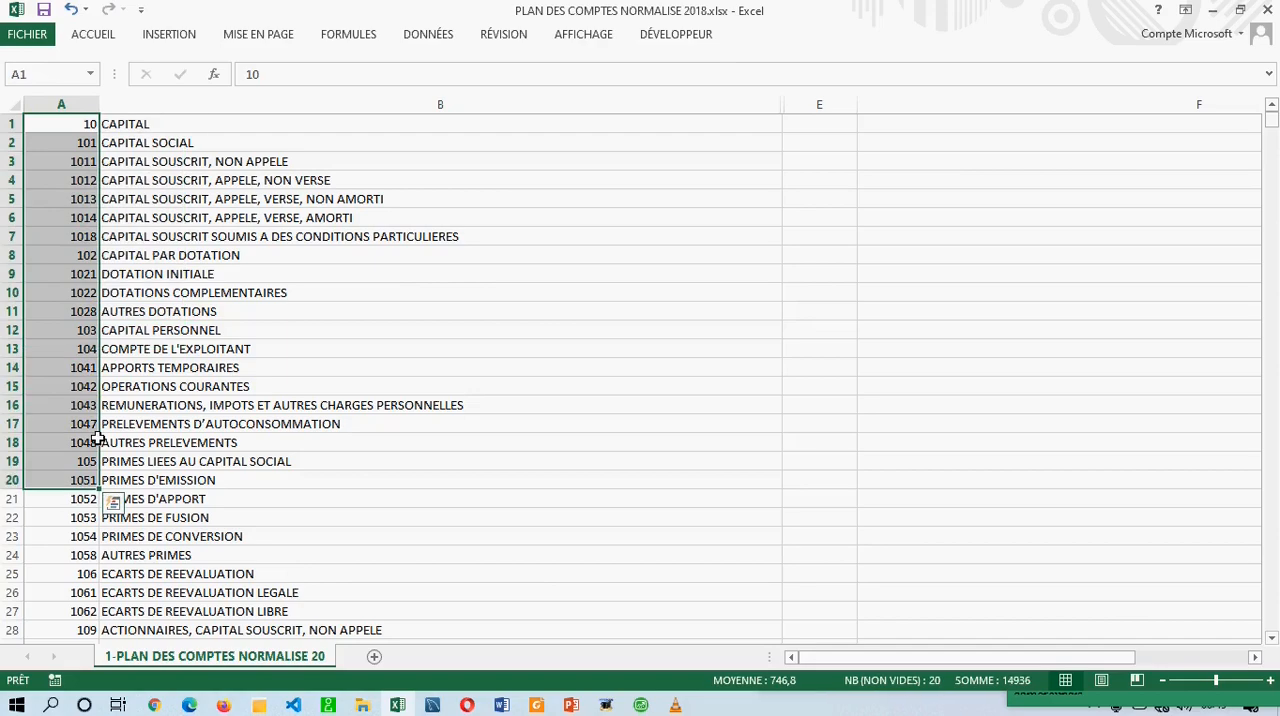
{"action": "scroll", "coordinate": [229, 374], "scroll_direction": "down", "scroll_amount": 20}
{"action": "scroll", "coordinate": [229, 374], "scroll_direction": "down", "scroll_amount": 16}
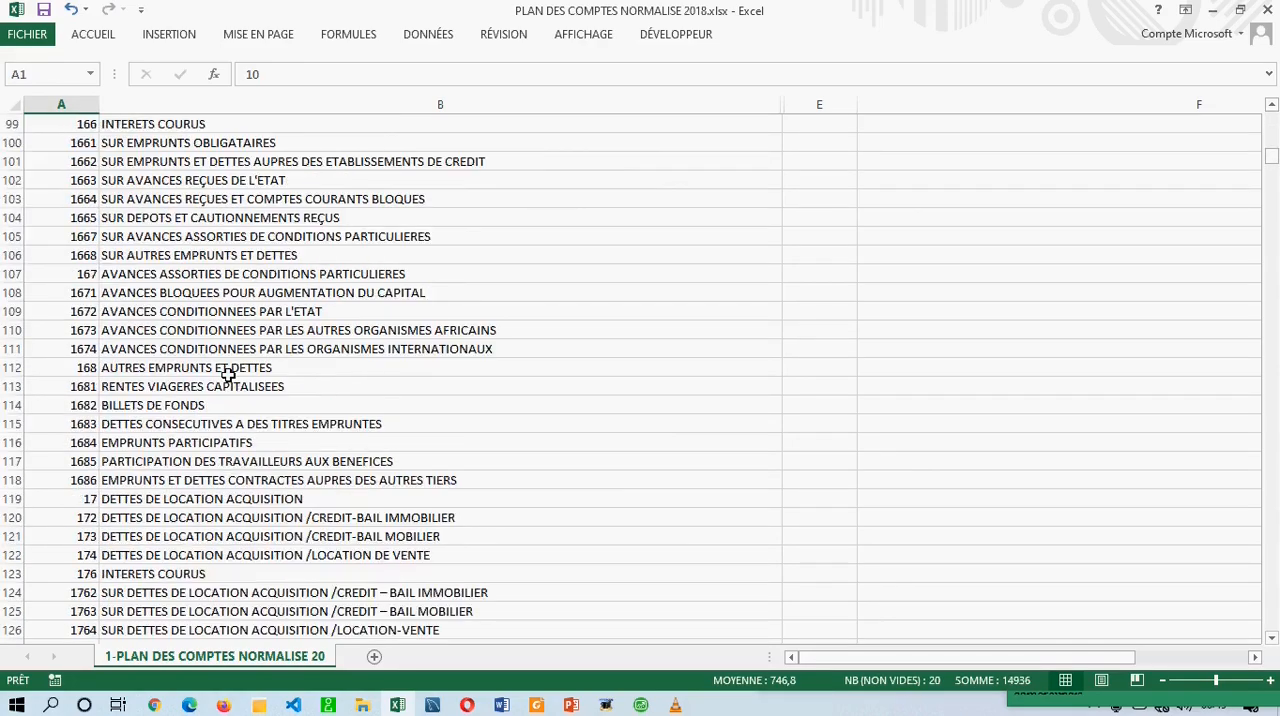
{"action": "scroll", "coordinate": [229, 374], "scroll_direction": "down", "scroll_amount": 2}
{"action": "left_click", "coordinate": [229, 374]}
{"action": "scroll", "coordinate": [229, 376], "scroll_direction": "down", "scroll_amount": 2}
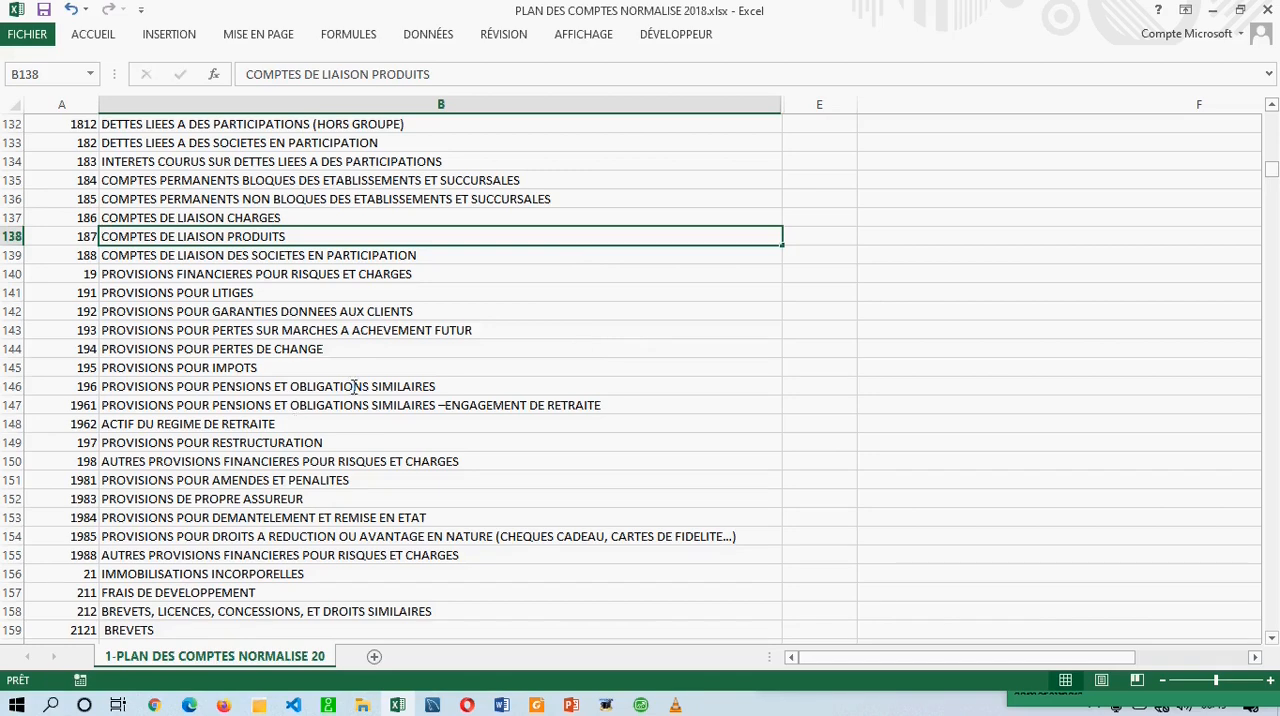
{"action": "left_click", "coordinate": [394, 386]}
{"action": "left_click", "coordinate": [399, 446]}
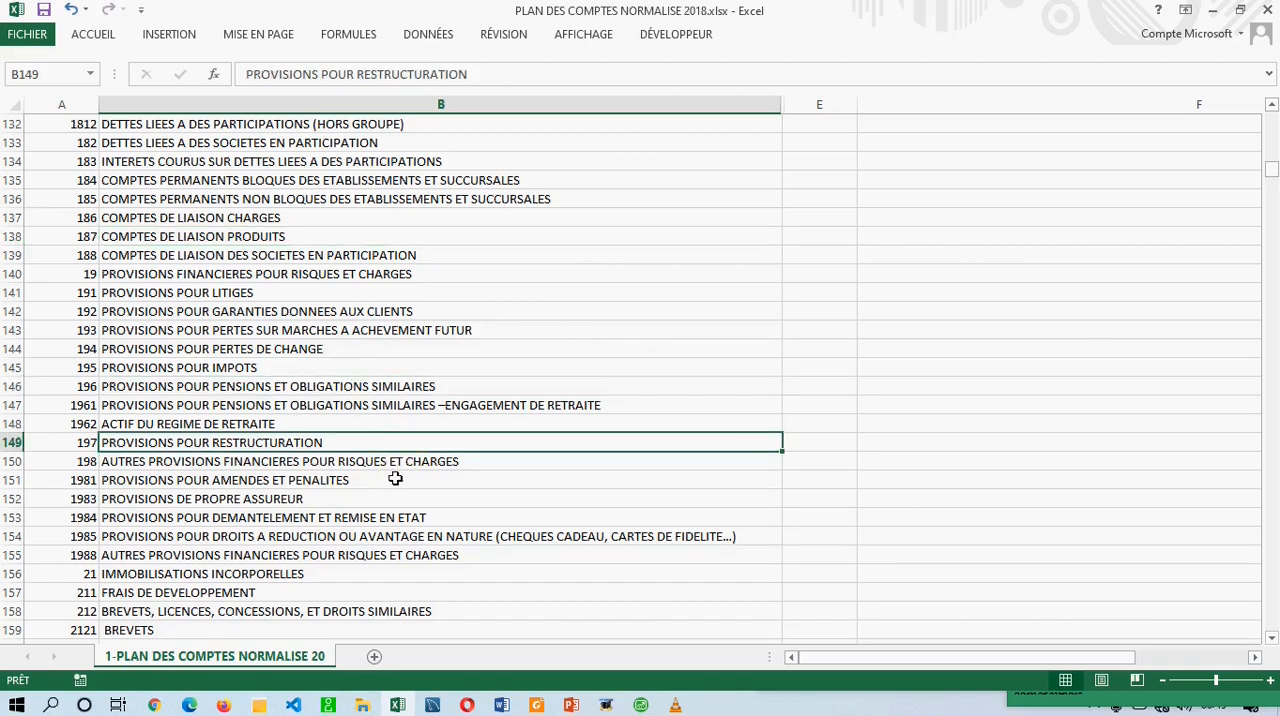
Examine the class 2 fixed-asset accounts in the standardised list, and return to Sage 100.
{"action": "scroll", "coordinate": [381, 513], "scroll_direction": "down", "scroll_amount": 20}
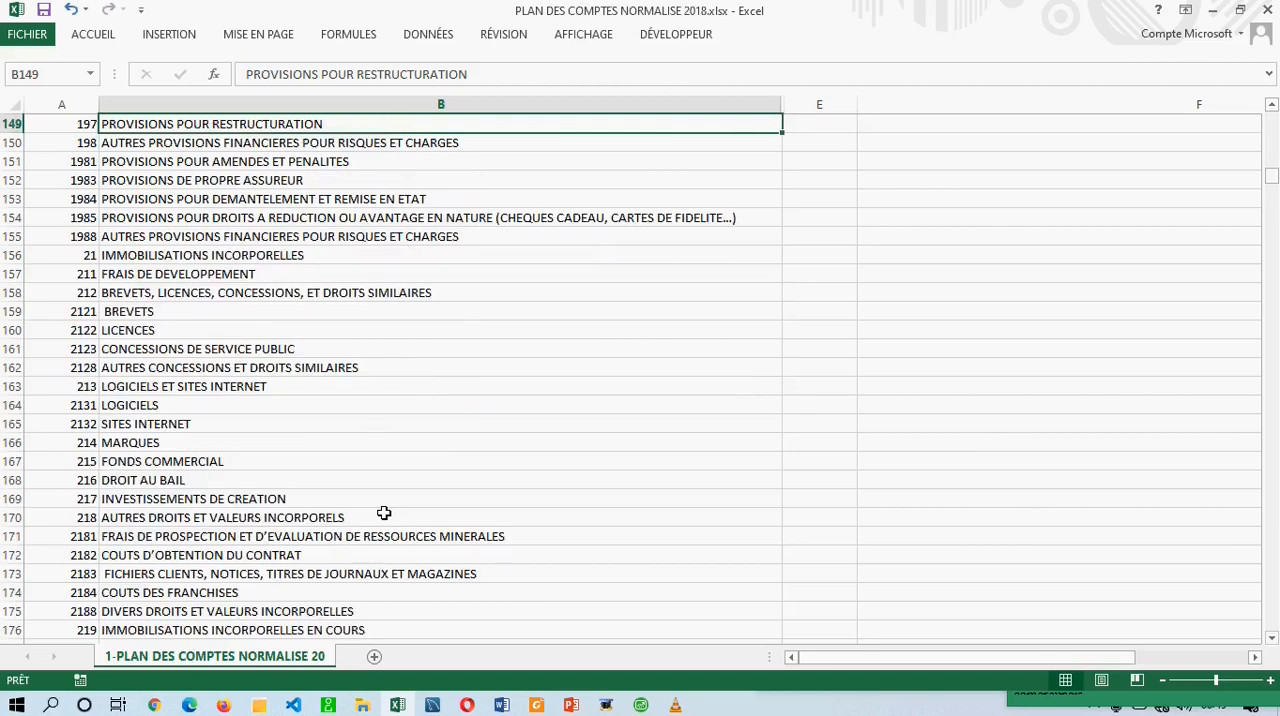
{"action": "scroll", "coordinate": [384, 513], "scroll_direction": "down", "scroll_amount": 20}
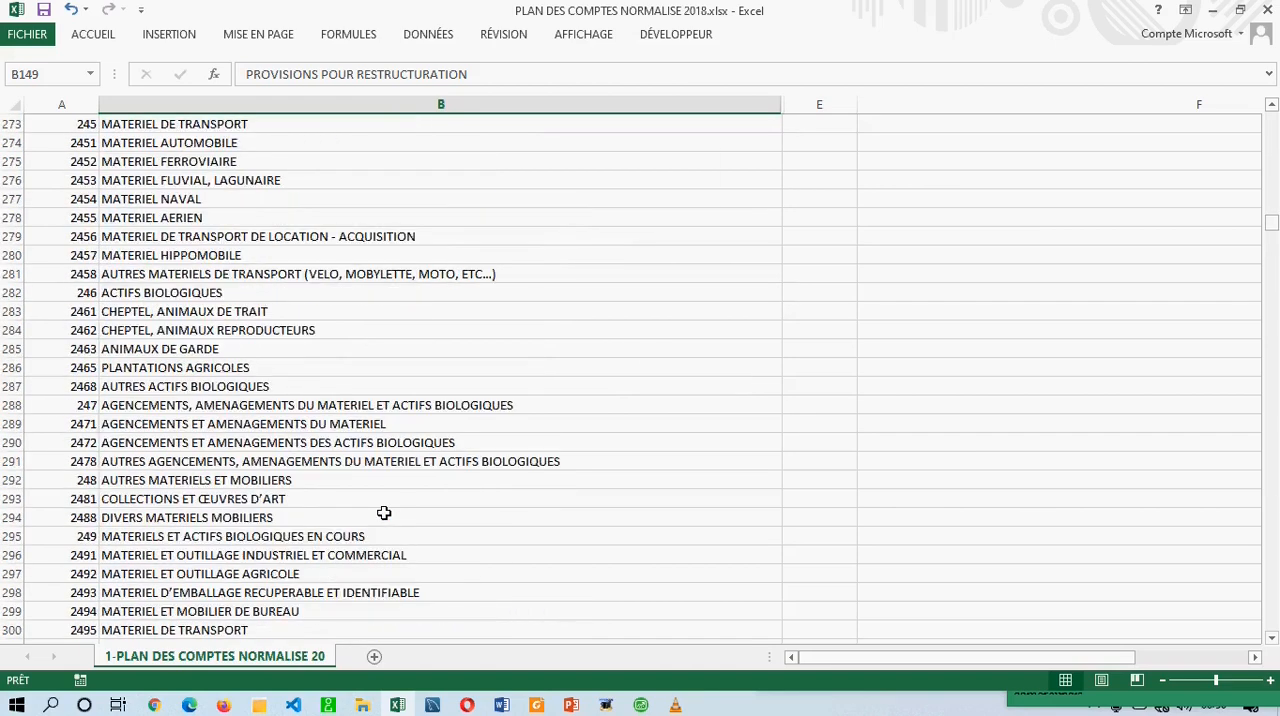
{"action": "scroll", "coordinate": [384, 513], "scroll_direction": "down", "scroll_amount": 4}
{"action": "scroll", "coordinate": [384, 513], "scroll_direction": "down", "scroll_amount": 3}
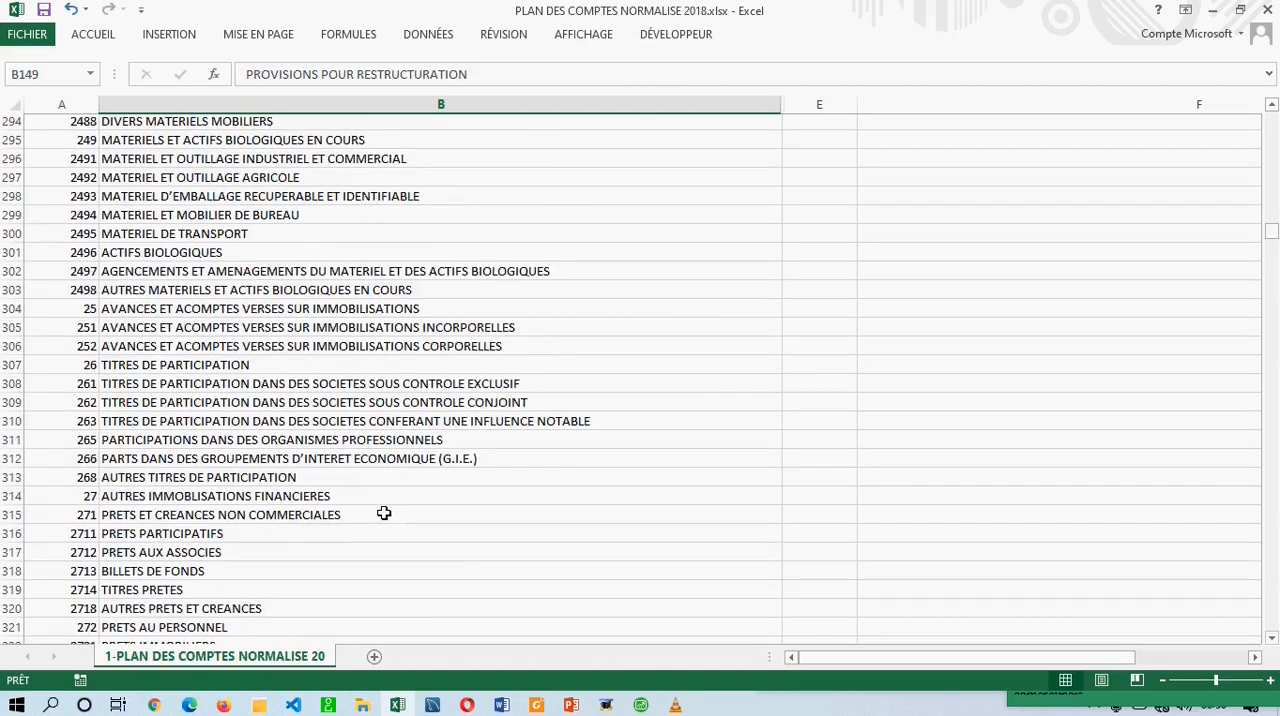
{"action": "scroll", "coordinate": [384, 513], "scroll_direction": "down", "scroll_amount": 5}
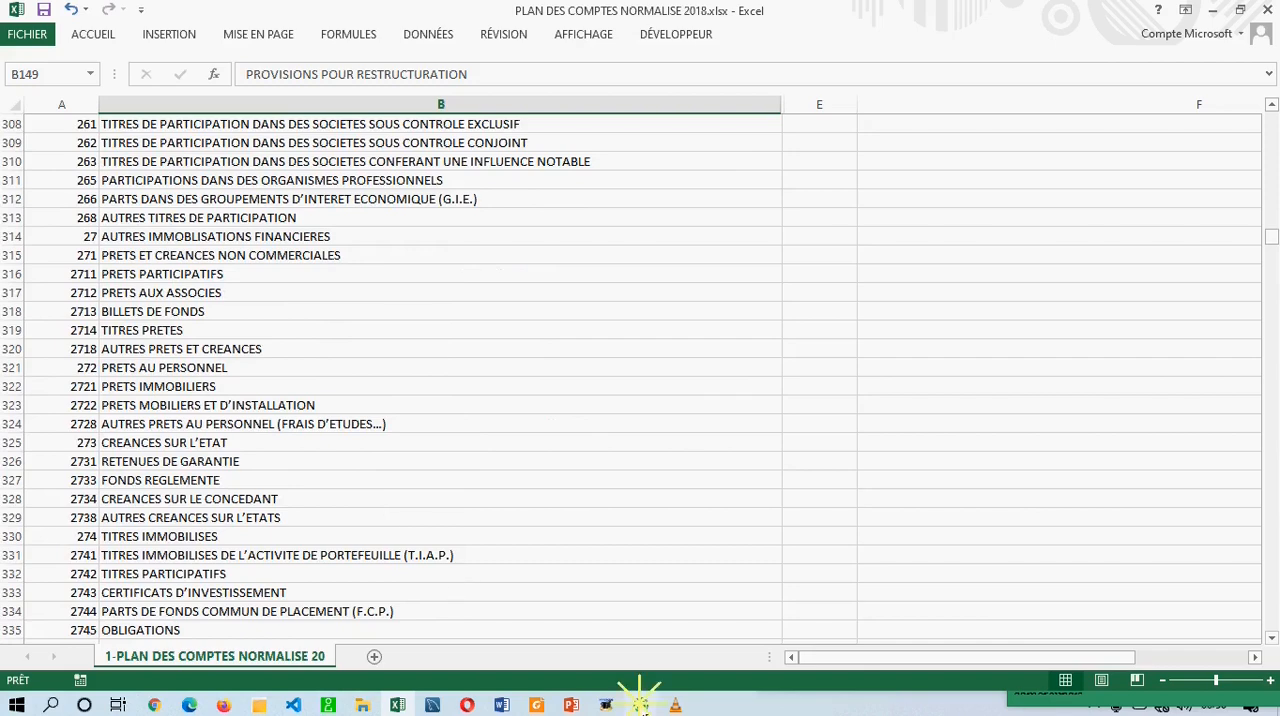
{"action": "left_click", "coordinate": [641, 705]}
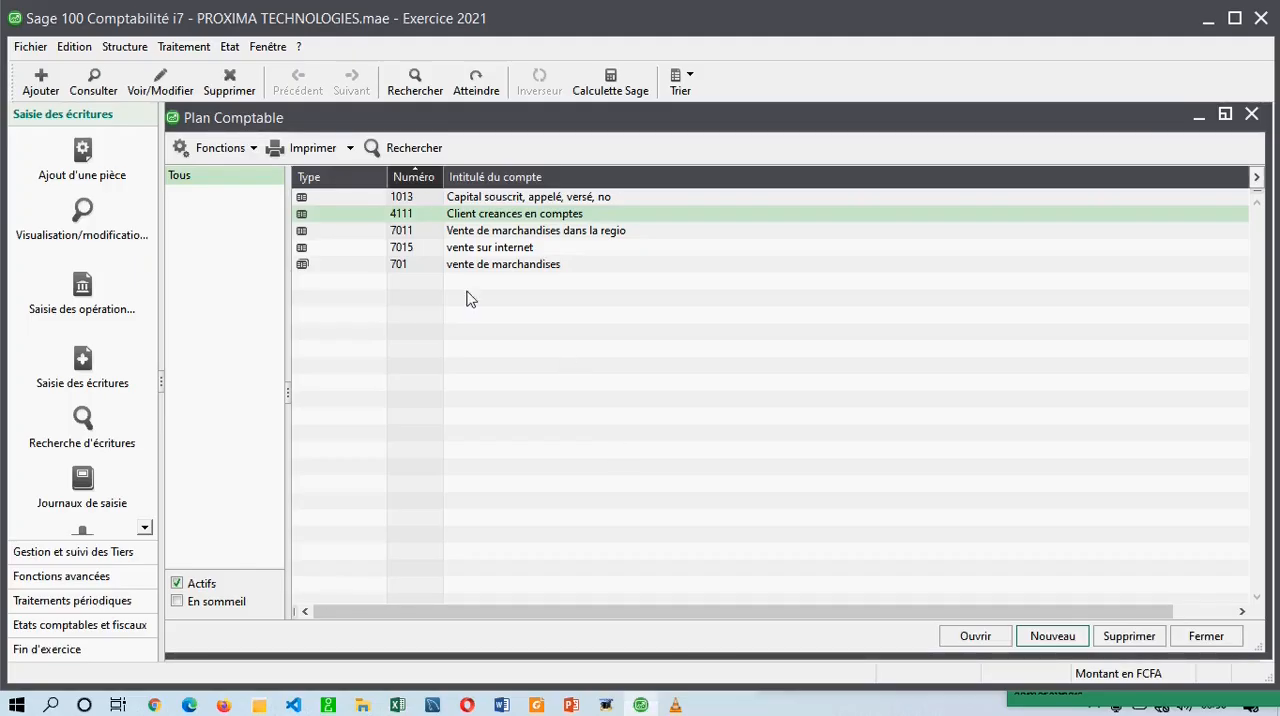
Switch to Word, highlight "JOURNAUX DE SAISIE" under LECON 3 in red, and return to Sage 100.
{"action": "left_click", "coordinate": [501, 705]}
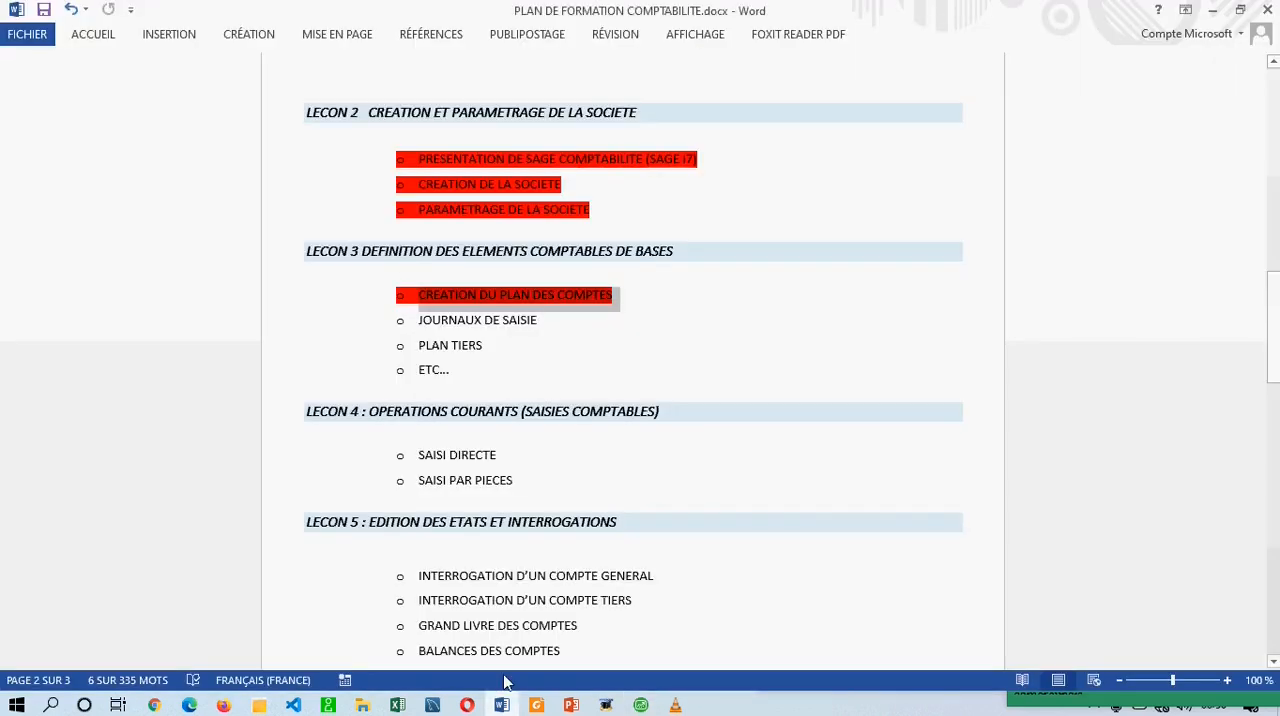
{"action": "left_click", "coordinate": [530, 320]}
{"action": "left_click_drag", "start_coordinate": [530, 320], "coordinate": [422, 320]}
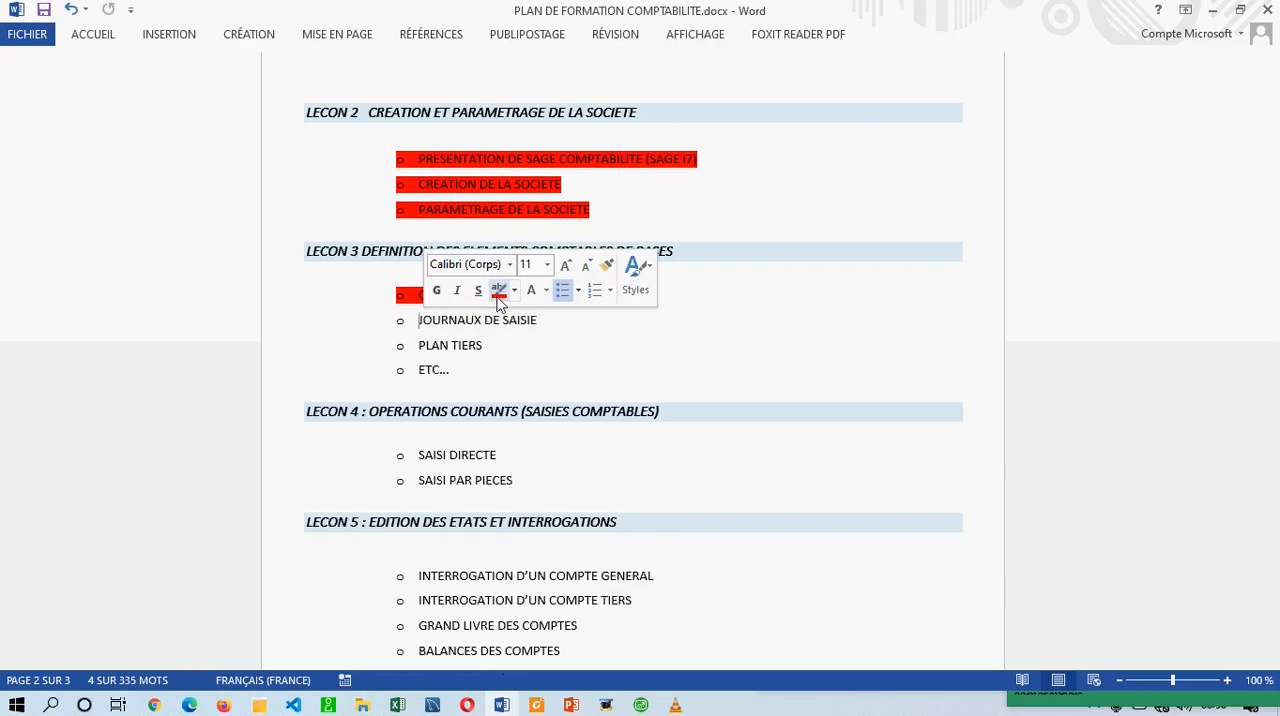
{"action": "left_click", "coordinate": [498, 291]}
{"action": "left_click", "coordinate": [530, 386]}
{"action": "left_click", "coordinate": [608, 705]}
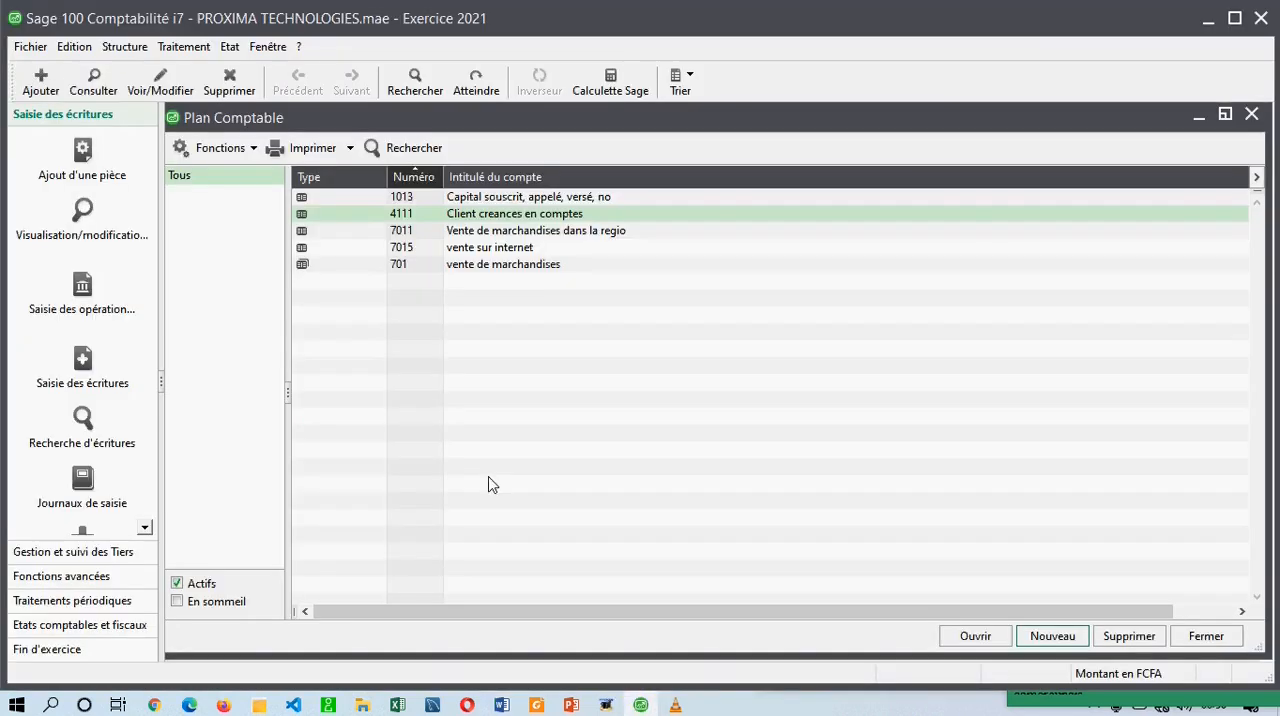
Close the maximised Plan Comptable window and reopen the list of general accounts.
{"action": "left_click", "coordinate": [1251, 114]}
{"action": "left_click", "coordinate": [118, 48]}
{"action": "left_click", "coordinate": [140, 70]}
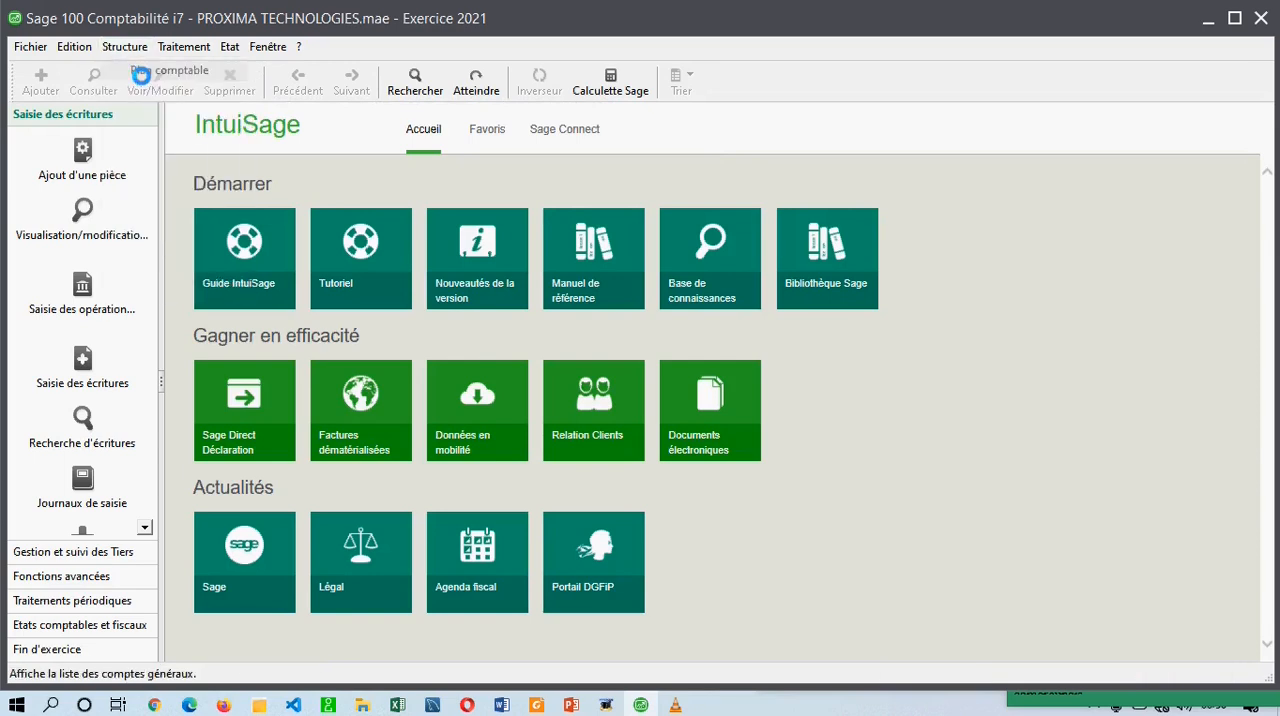
{"action": "left_click", "coordinate": [552, 243]}
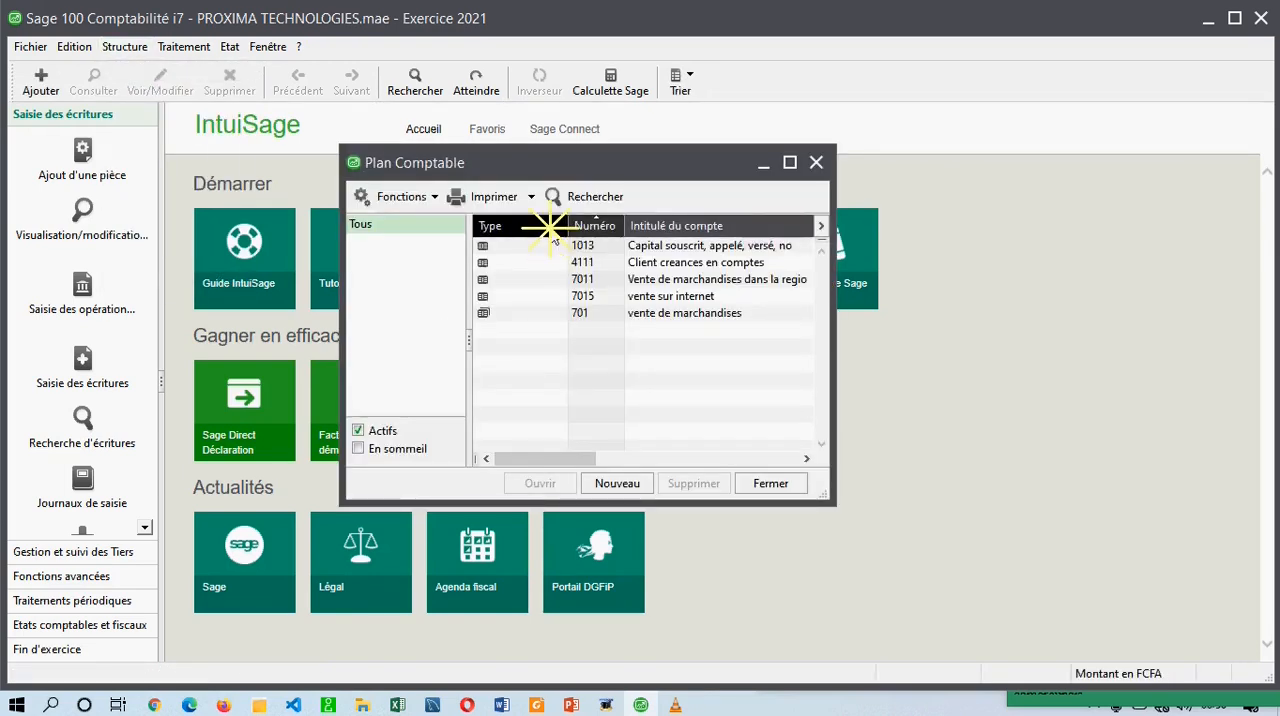
Compare total account 701 with its detail accounts 7011 and 7015 in the Plan Comptable.
{"action": "left_click", "coordinate": [584, 315]}
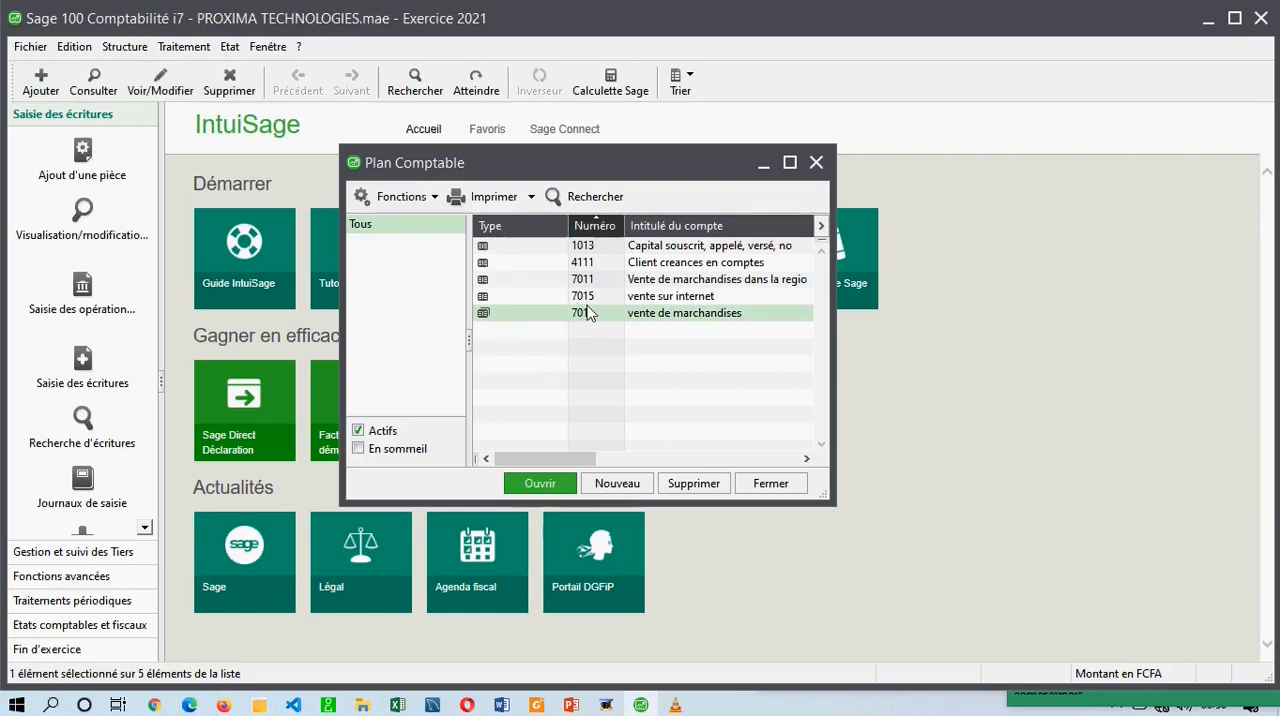
{"action": "left_click", "coordinate": [587, 282]}
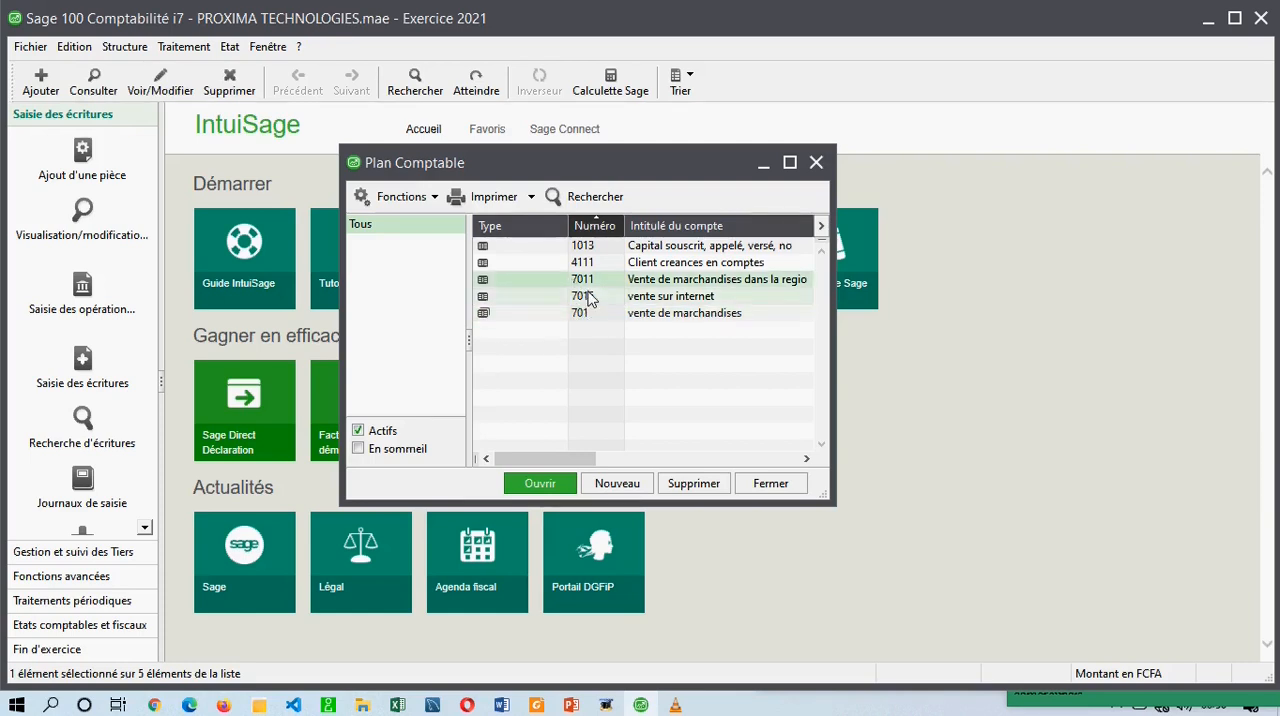
{"action": "left_click", "coordinate": [589, 298]}
{"action": "left_click", "coordinate": [587, 316]}
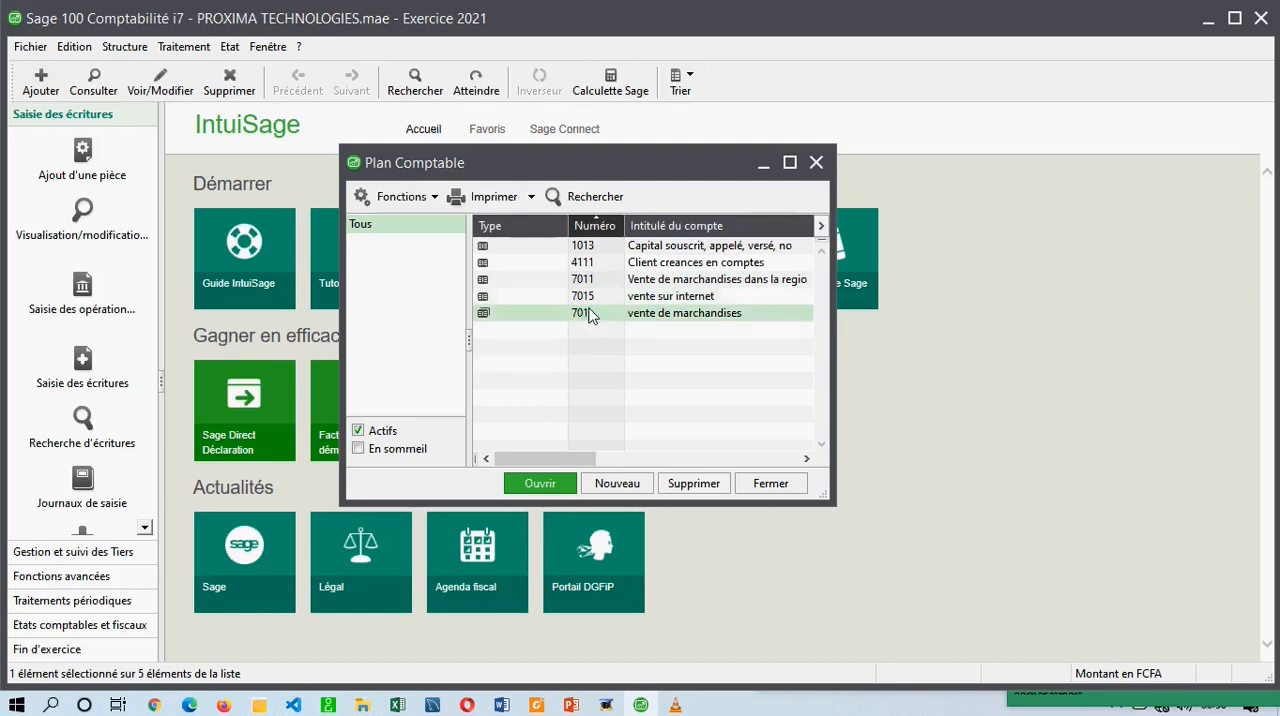
Close the Plan Comptable list and open the Codes journaux list from the file structure.
{"action": "left_click", "coordinate": [817, 163]}
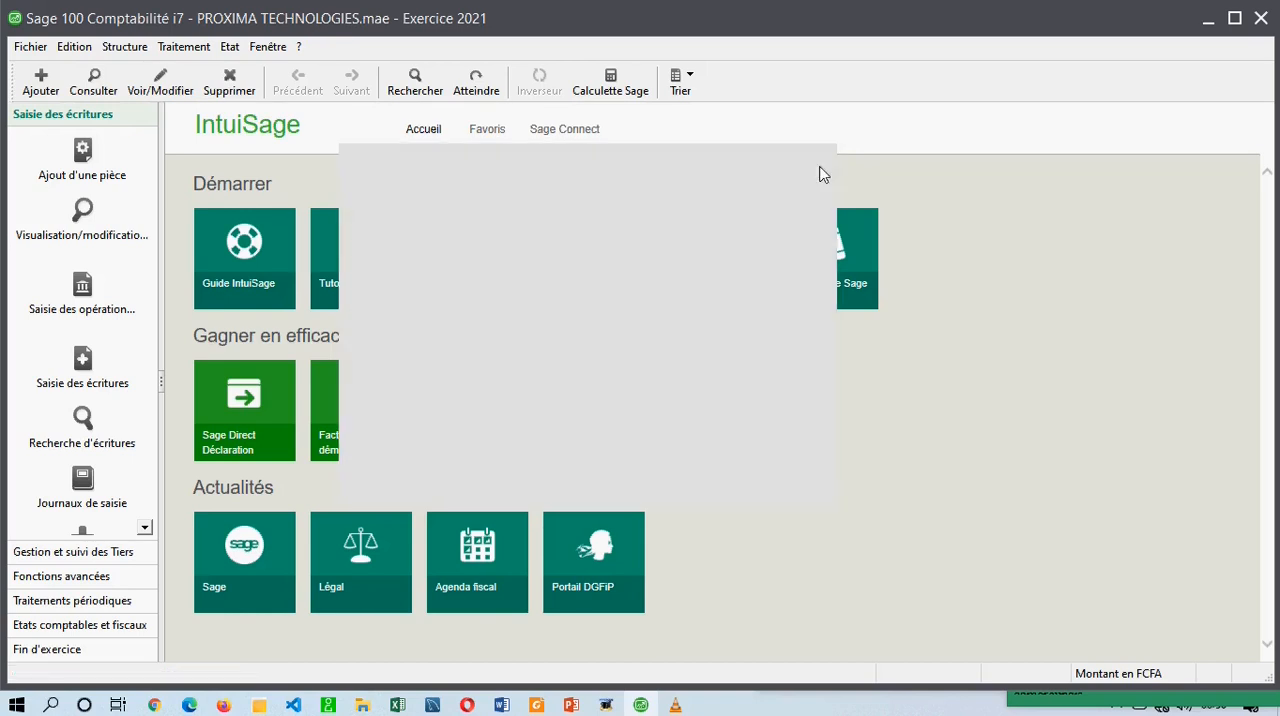
{"action": "left_click", "coordinate": [128, 50]}
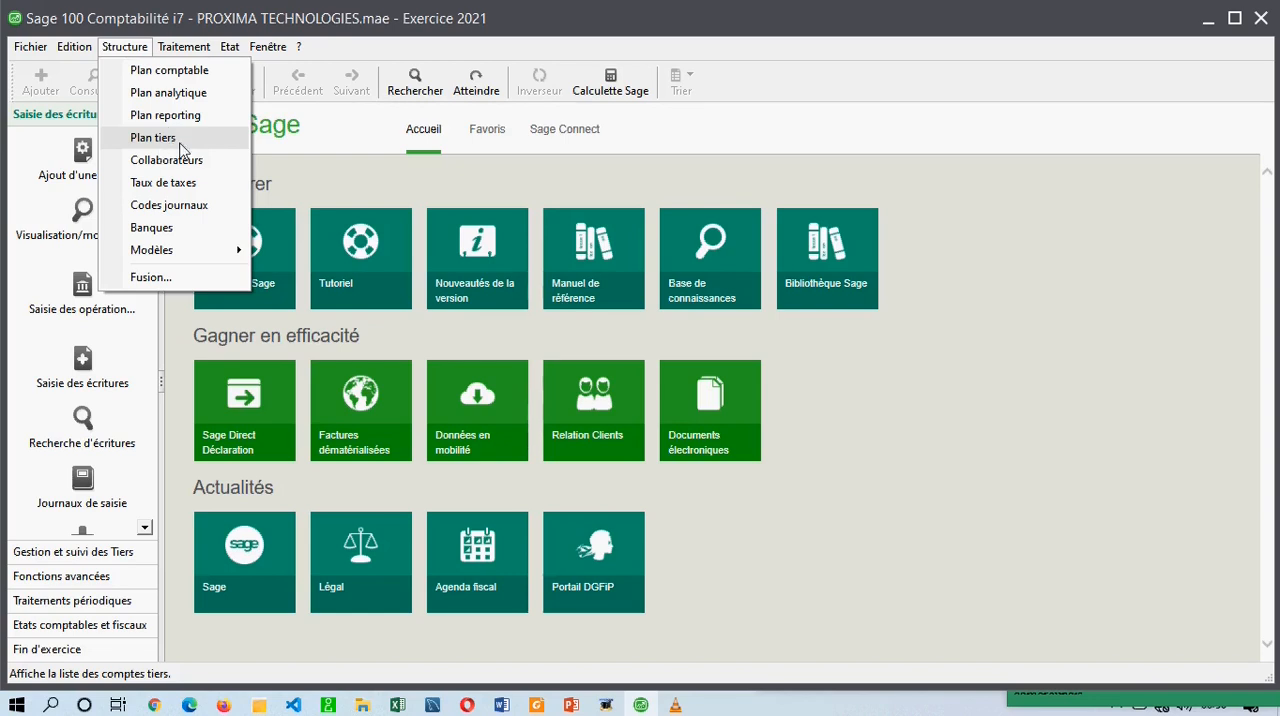
{"action": "left_click", "coordinate": [163, 207]}
{"action": "left_click_drag", "start_coordinate": [345, 135], "coordinate": [630, 190]}
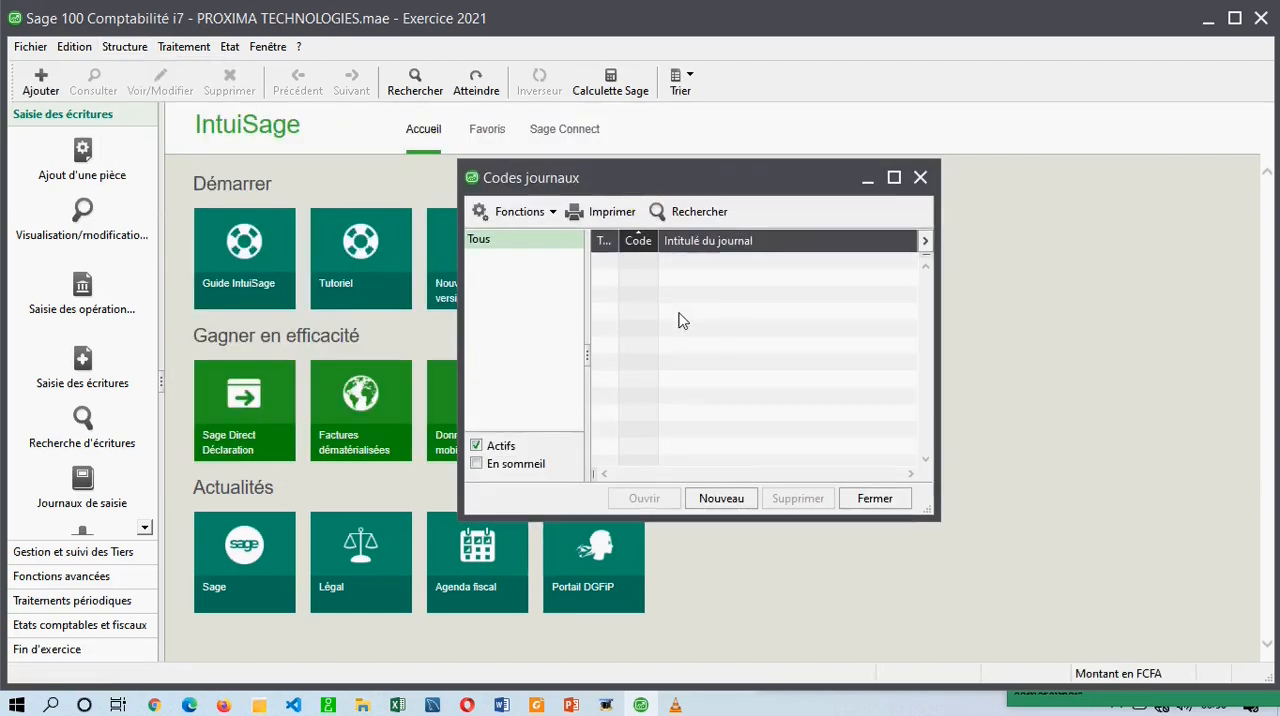
{"action": "left_click", "coordinate": [894, 178]}
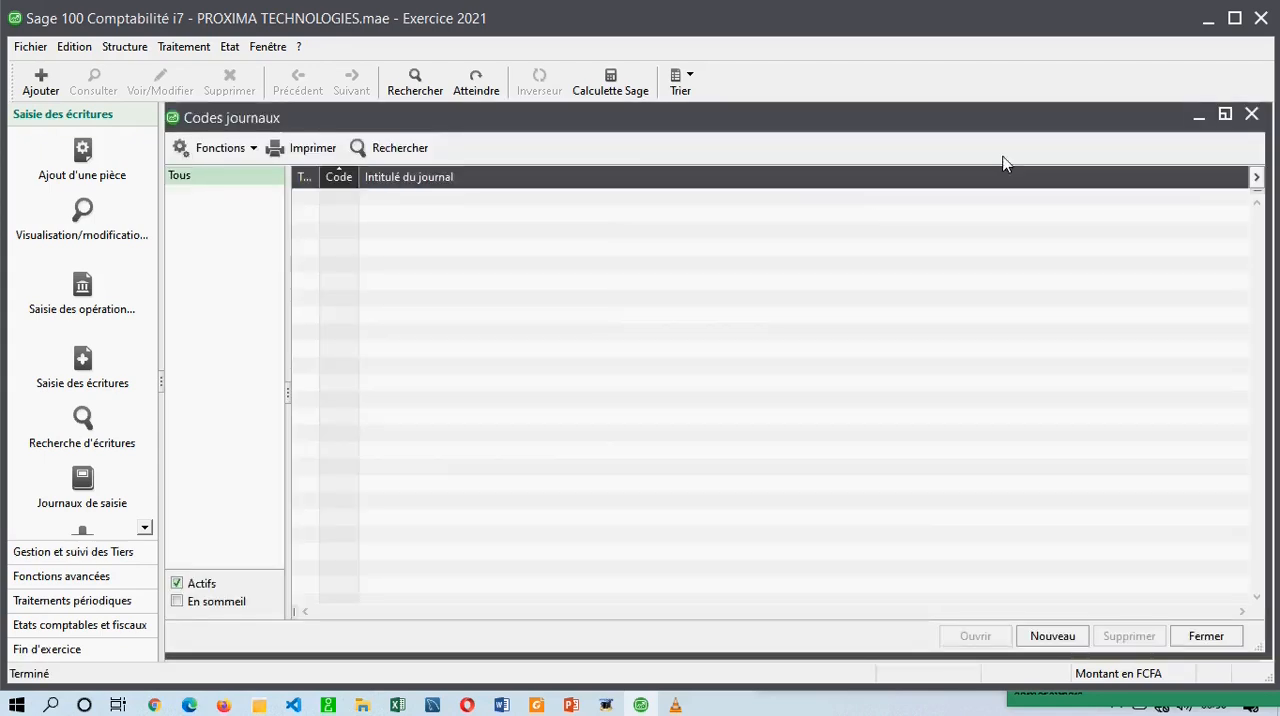
{"action": "left_click", "coordinate": [1236, 114]}
{"action": "left_click_drag", "start_coordinate": [723, 175], "coordinate": [543, 167]}
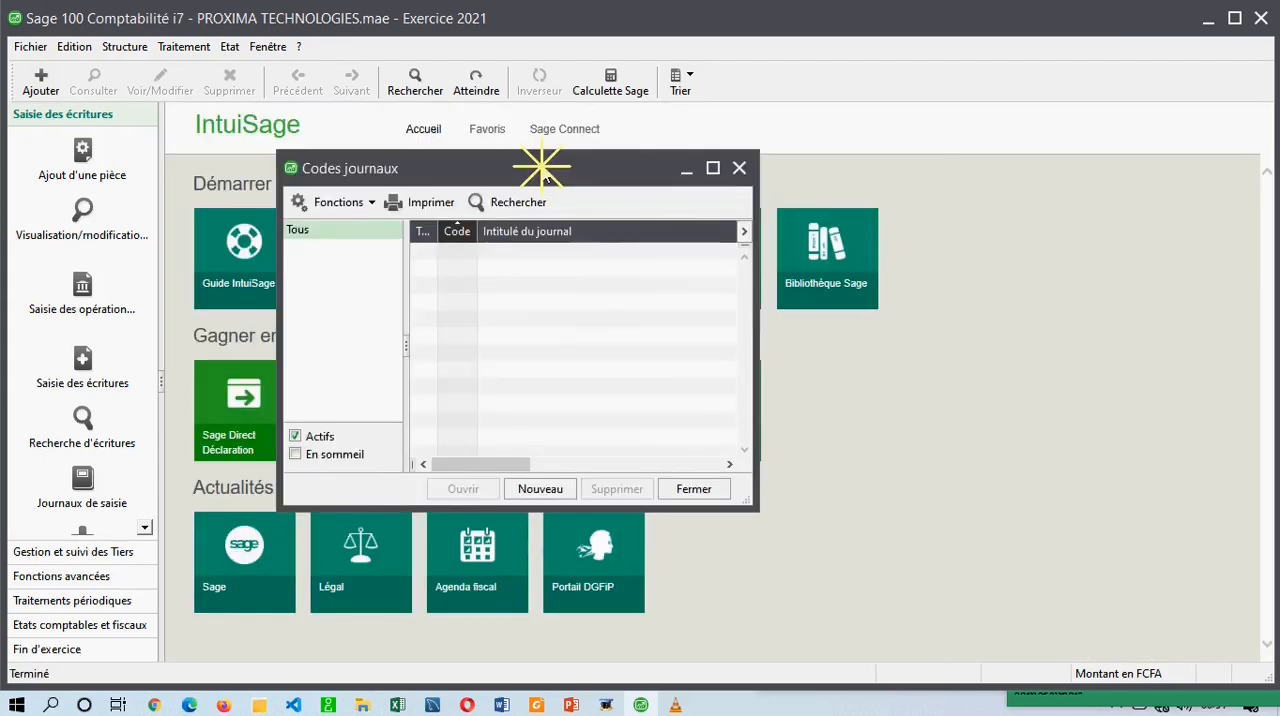
Look at the En sommeil filter and the available functions of the Codes journaux list.
{"action": "left_click", "coordinate": [316, 457]}
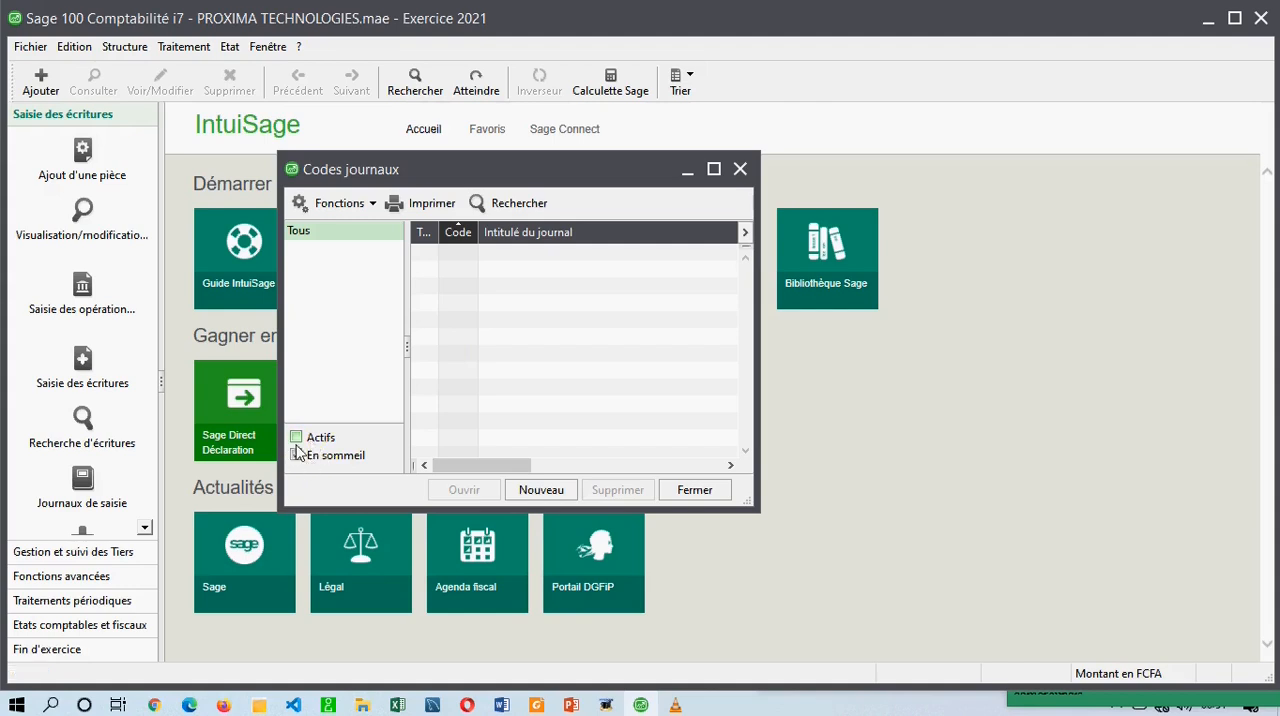
{"action": "left_click", "coordinate": [296, 456]}
{"action": "left_click", "coordinate": [365, 204]}
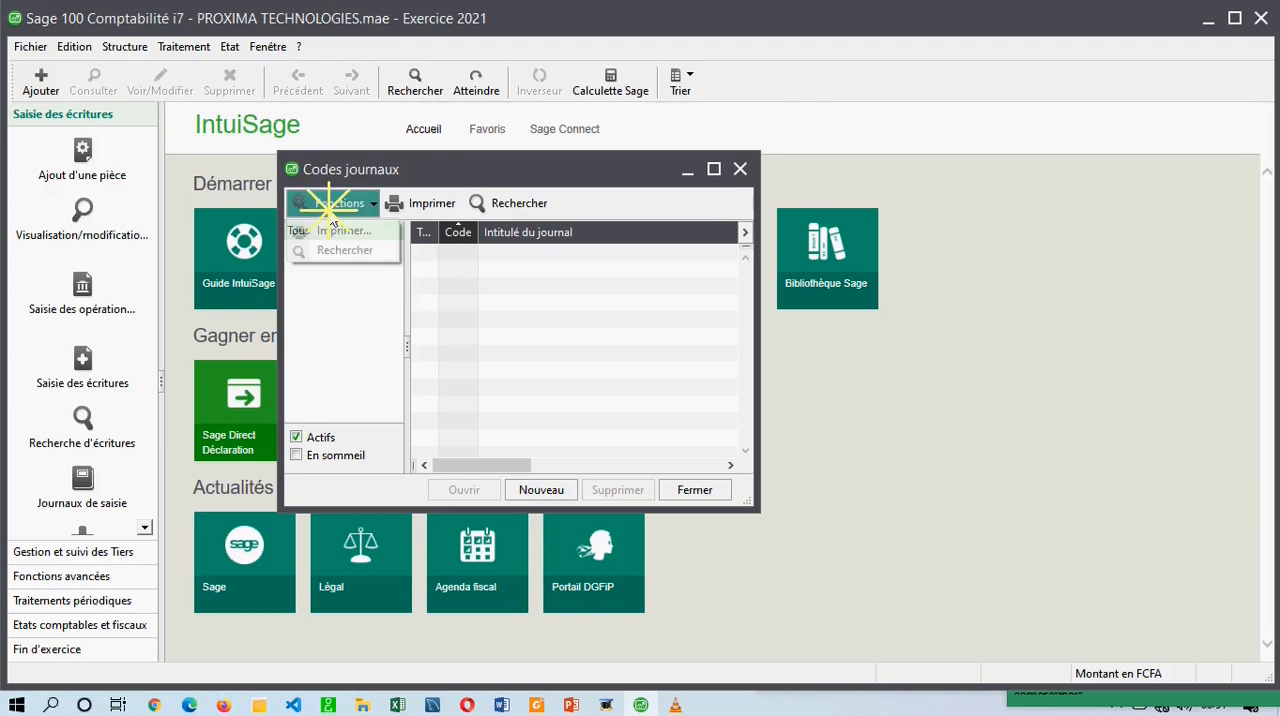
{"action": "left_click", "coordinate": [580, 317]}
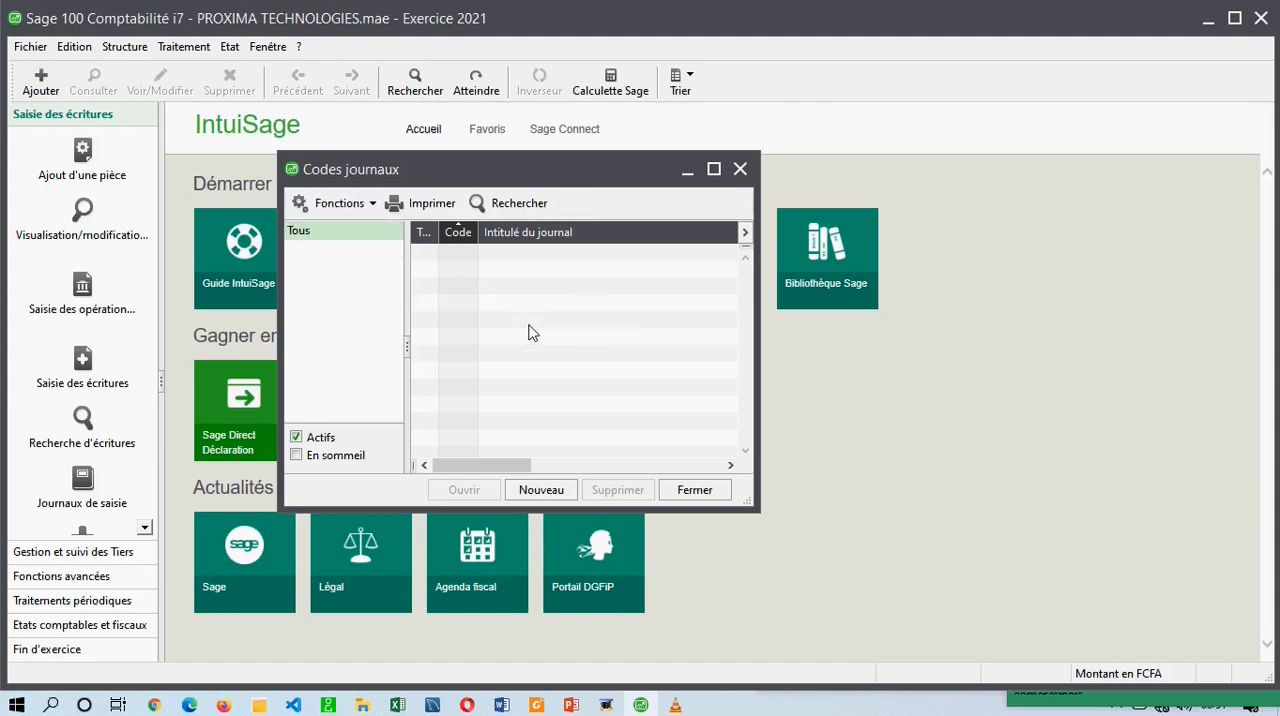
{"action": "left_click", "coordinate": [537, 489]}
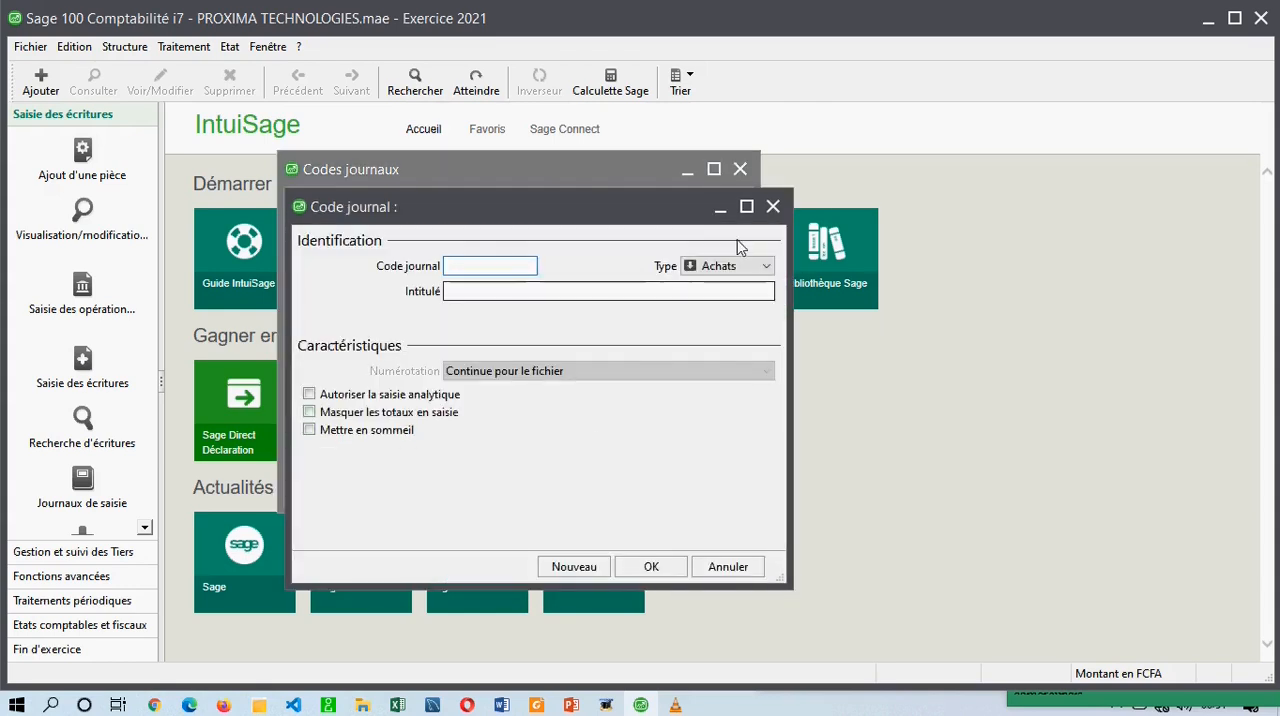
{"action": "left_click", "coordinate": [270, 47]}
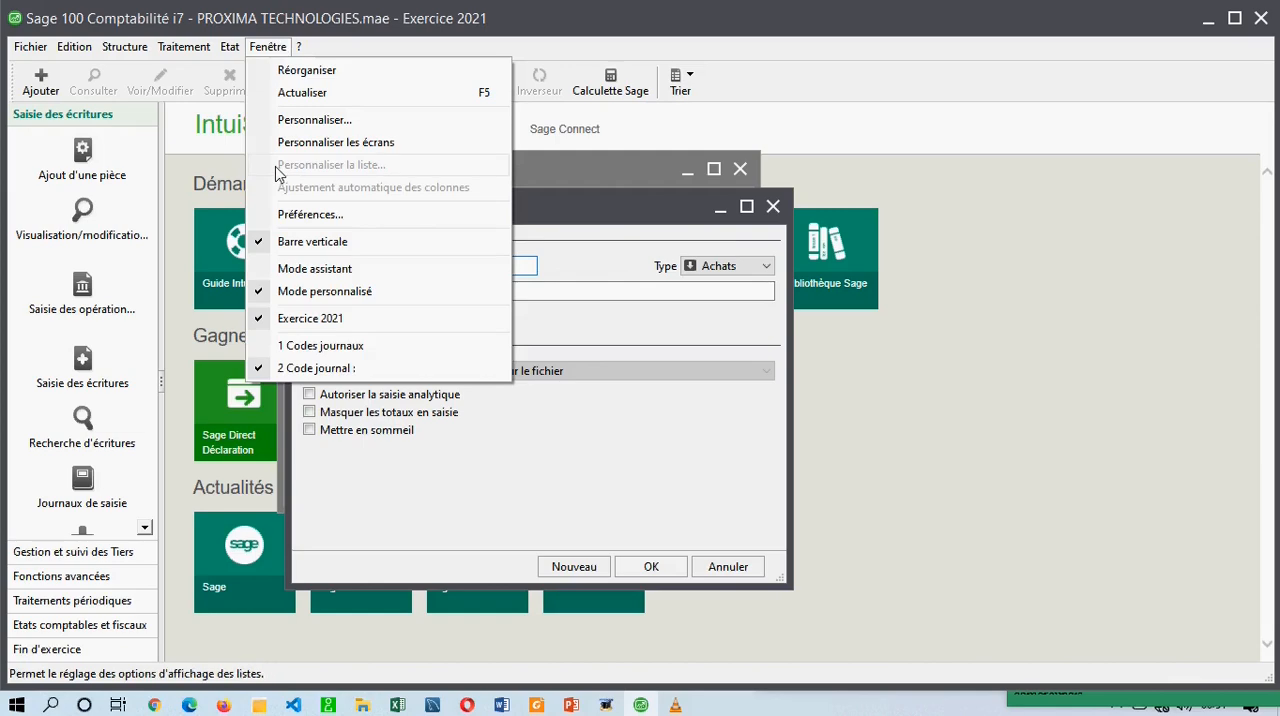
{"action": "left_click", "coordinate": [775, 208]}
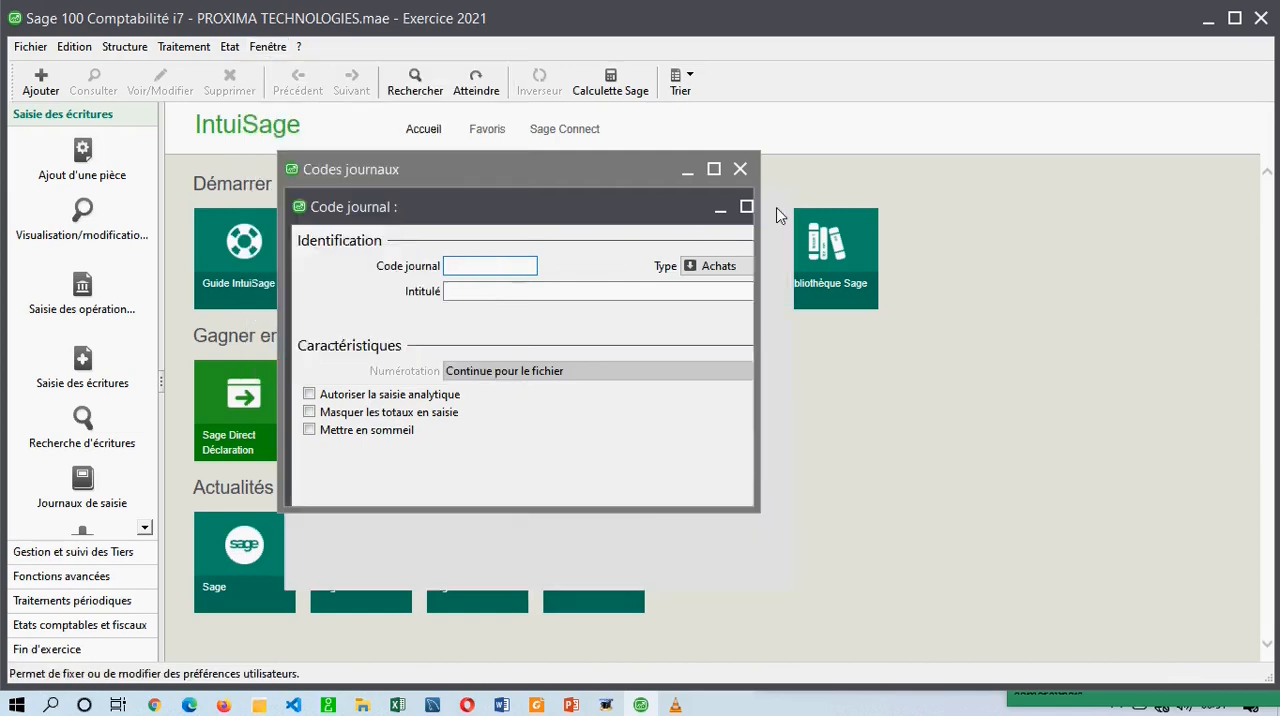
Enable assistant mode and check it by opening and closing the journal code creation assistant.
{"action": "left_click", "coordinate": [276, 51]}
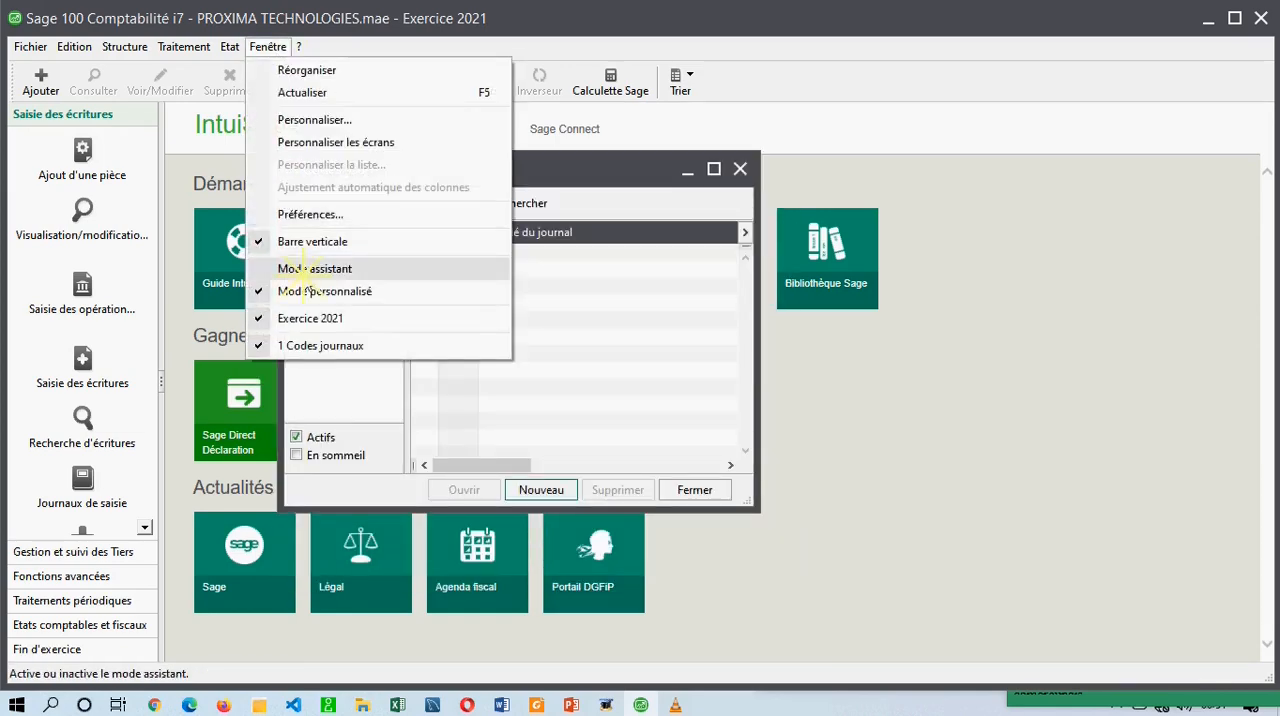
{"action": "left_click", "coordinate": [309, 269]}
{"action": "left_click", "coordinate": [541, 490]}
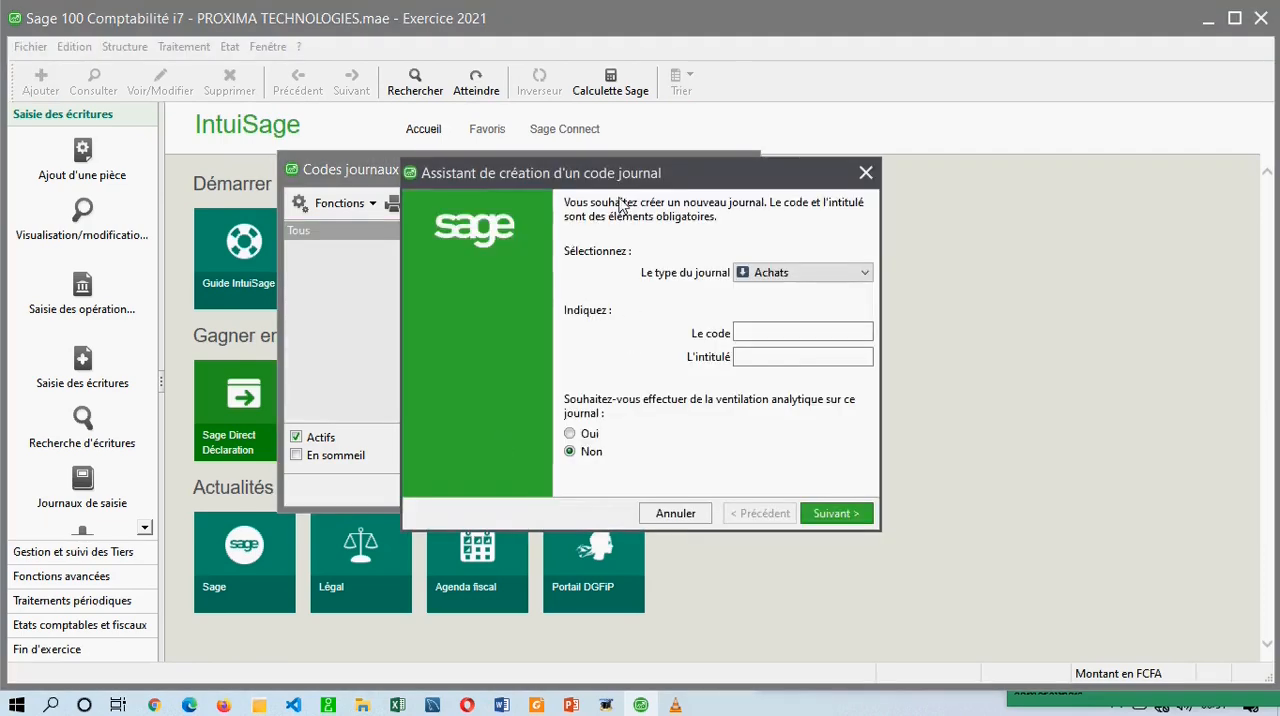
{"action": "left_click", "coordinate": [601, 172]}
{"action": "left_click_drag", "start_coordinate": [601, 172], "coordinate": [557, 194]}
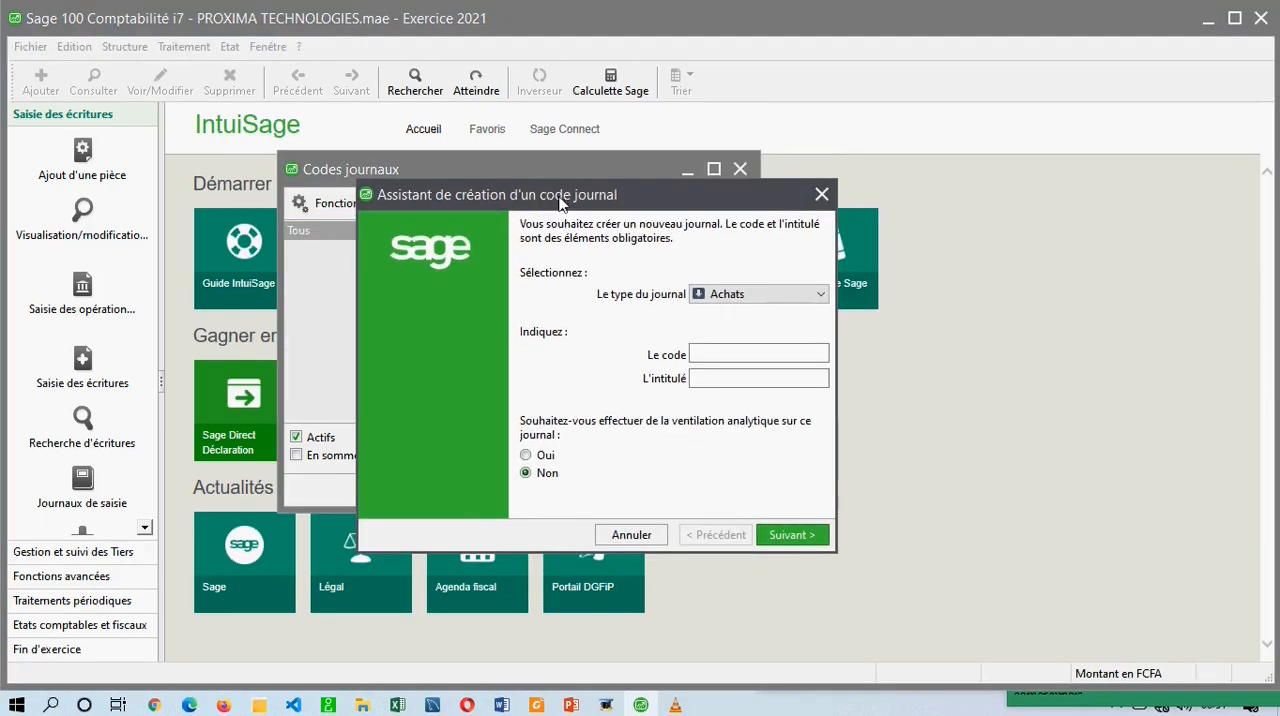
{"action": "left_click", "coordinate": [821, 194]}
{"action": "left_click", "coordinate": [268, 47]}
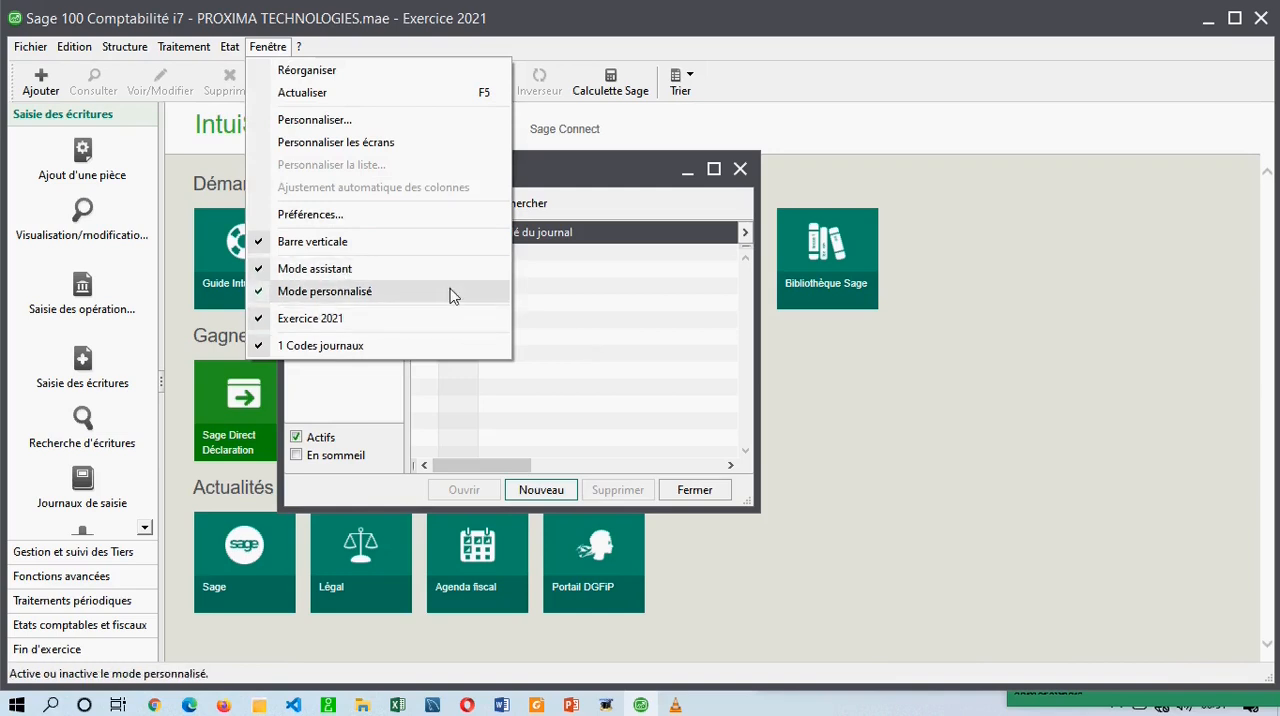
{"action": "left_click", "coordinate": [575, 302]}
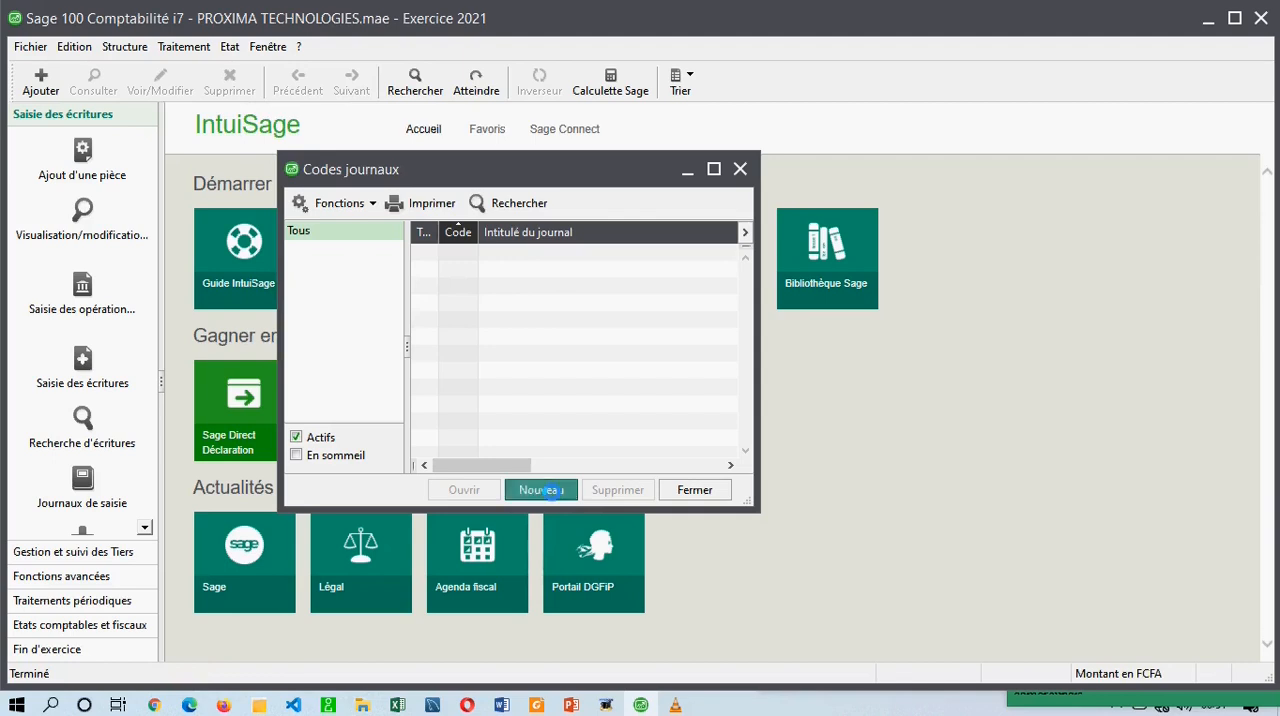
Start a new journal code in the assistant and set its type to Ventes.
{"action": "left_click", "coordinate": [552, 490]}
{"action": "left_click_drag", "start_coordinate": [621, 191], "coordinate": [526, 190]}
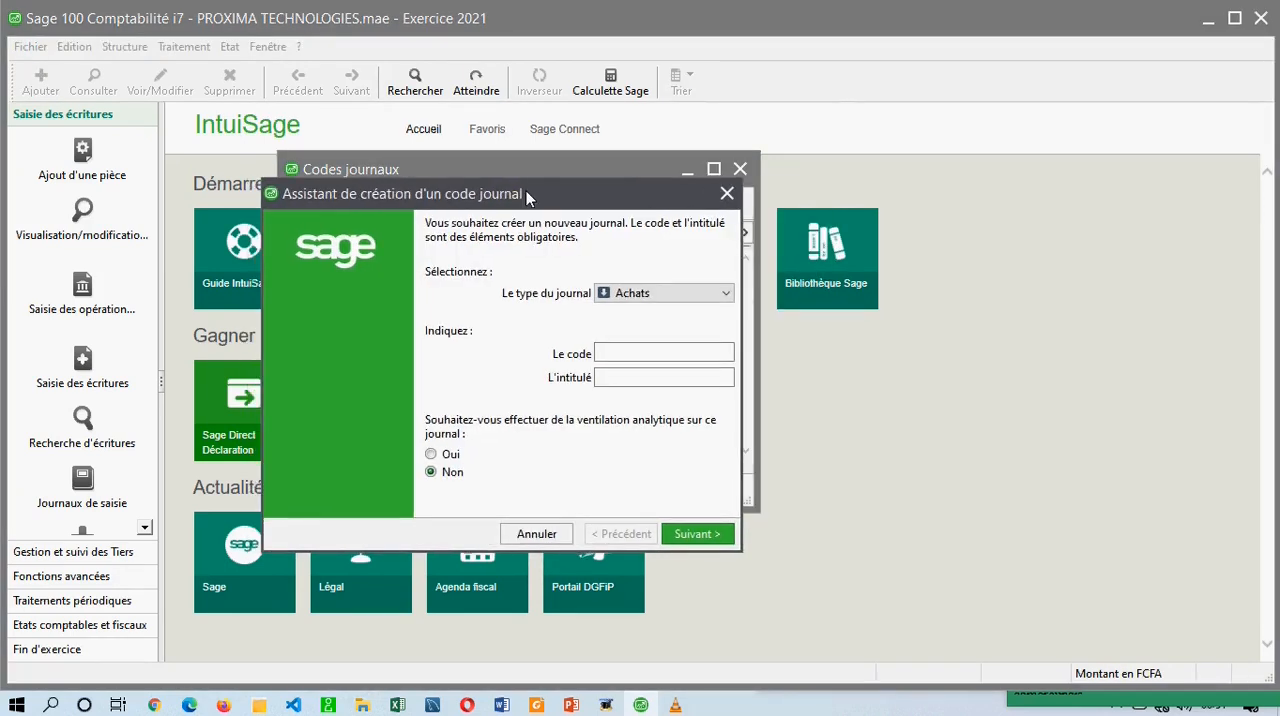
{"action": "left_click_drag", "start_coordinate": [526, 190], "coordinate": [598, 200]}
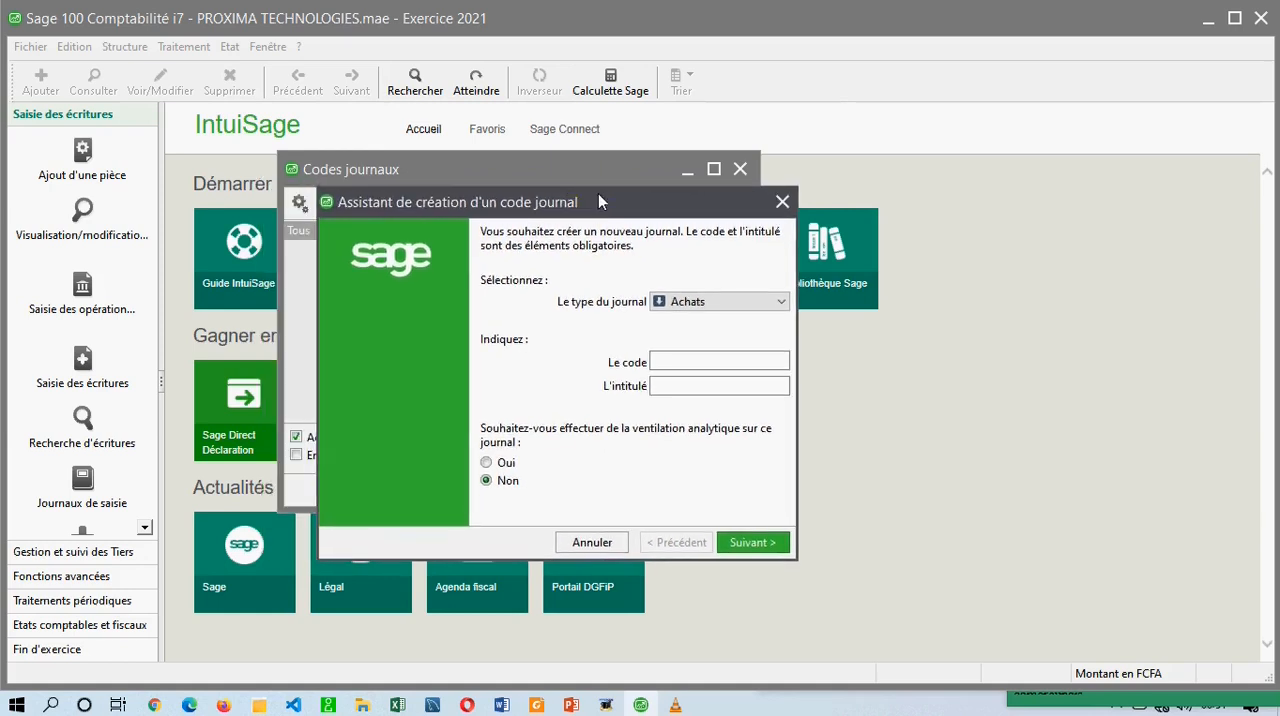
{"action": "left_click", "coordinate": [686, 301]}
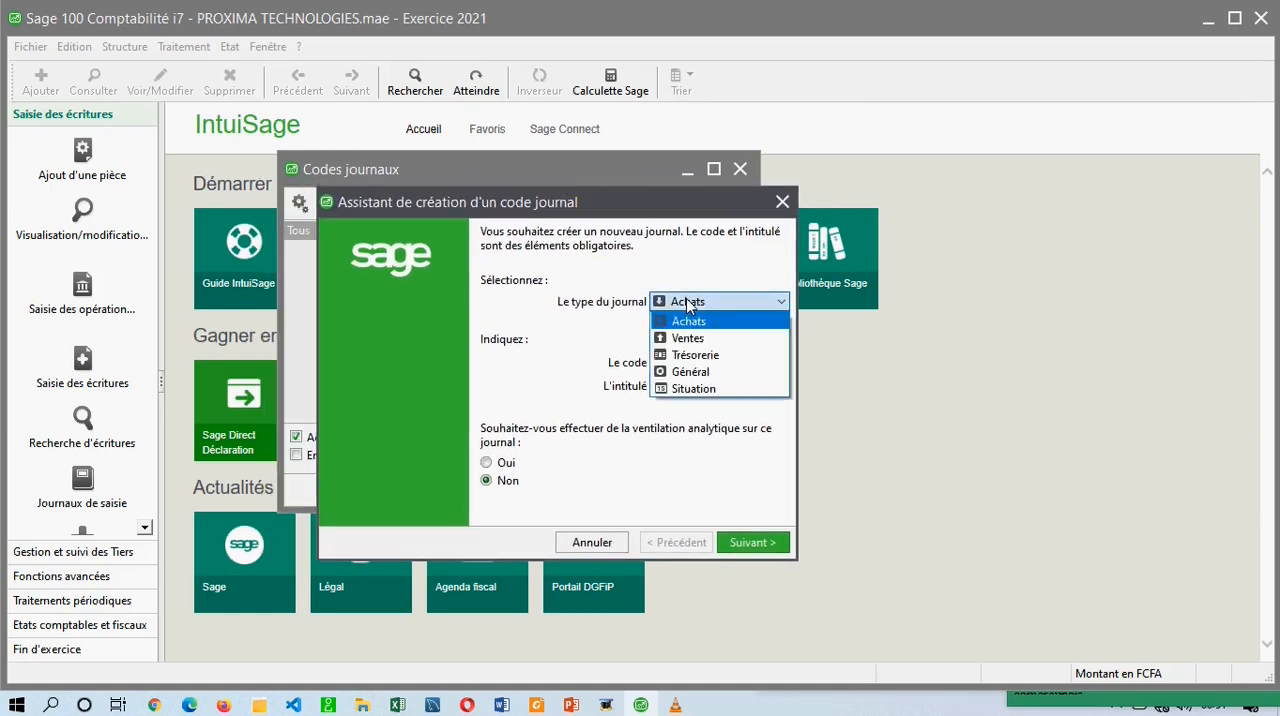
{"action": "left_click", "coordinate": [688, 339]}
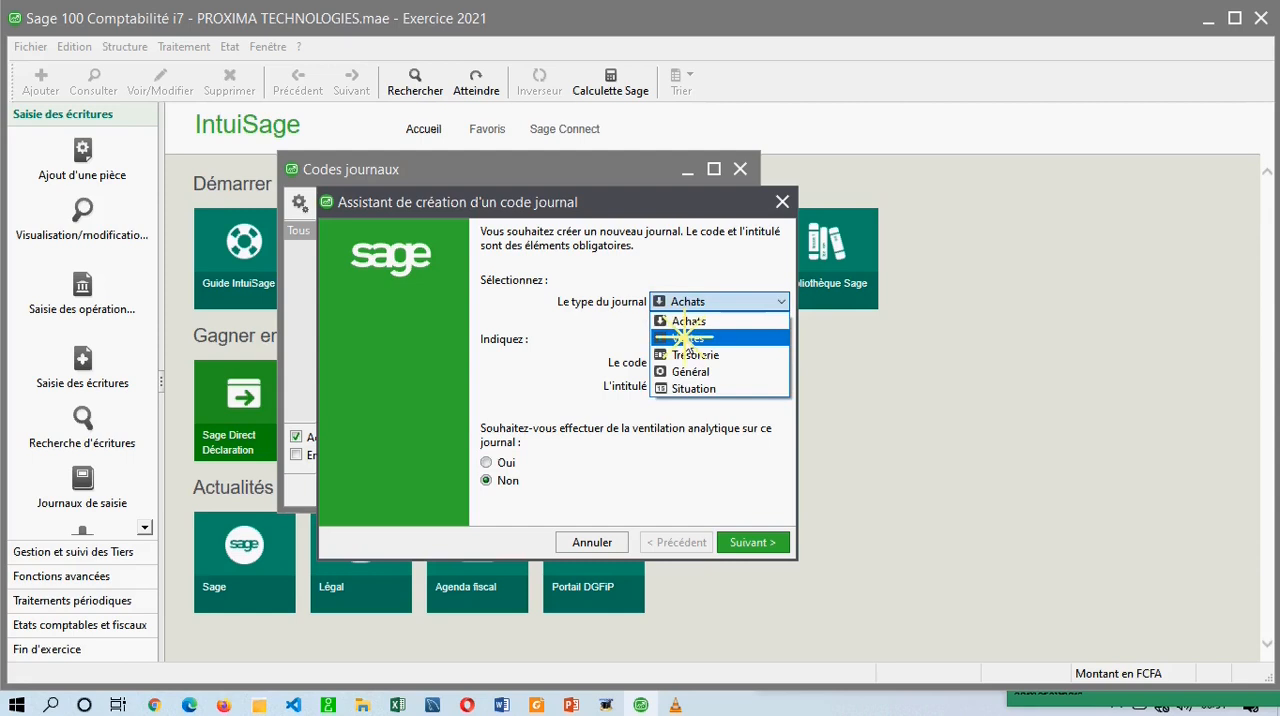
{"action": "key", "text": "Tab"}
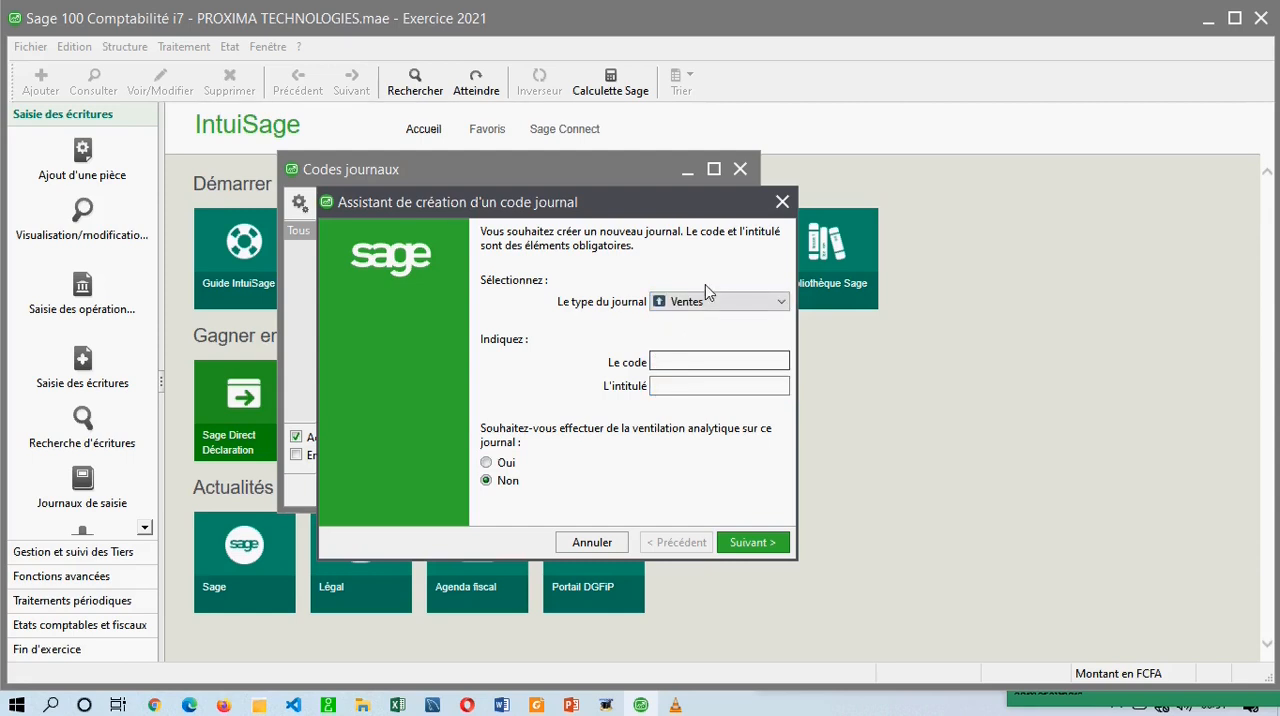
Enter JVT as the journal's code and JOURNAL DE VENTES as its title.
{"action": "left_click", "coordinate": [683, 361]}
{"action": "type", "text": "JVT"}
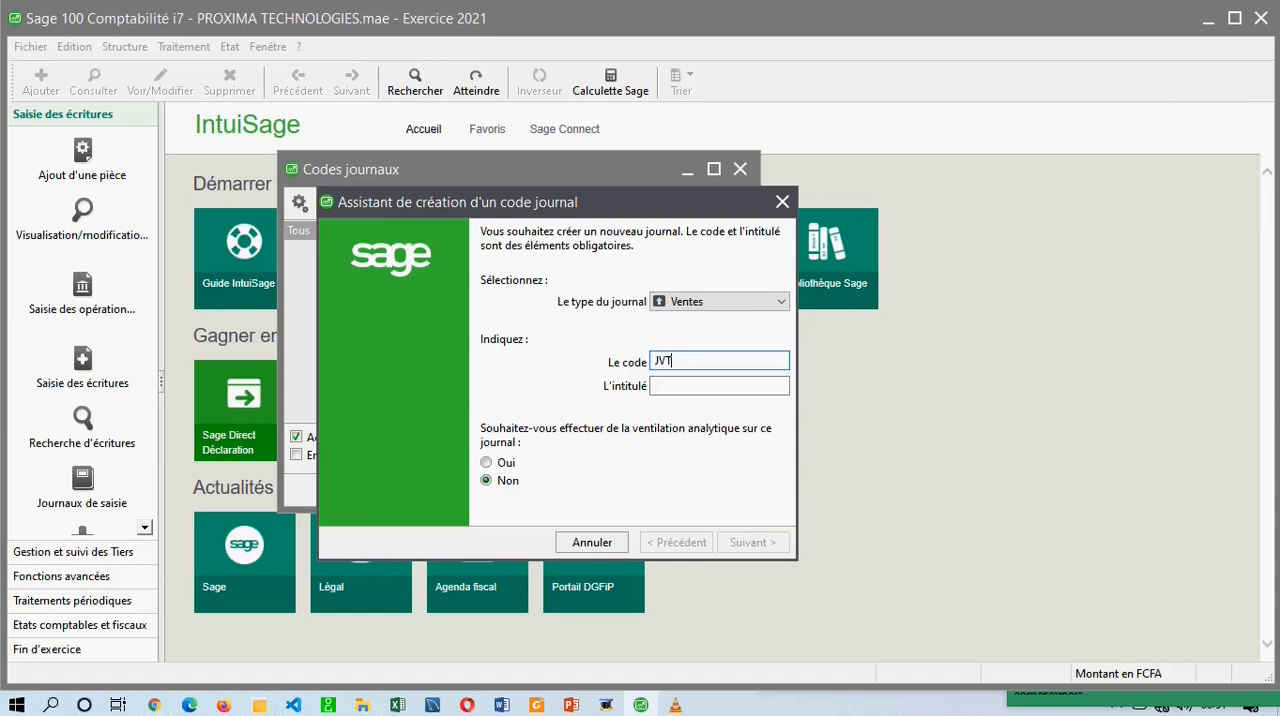
{"action": "left_click", "coordinate": [687, 385]}
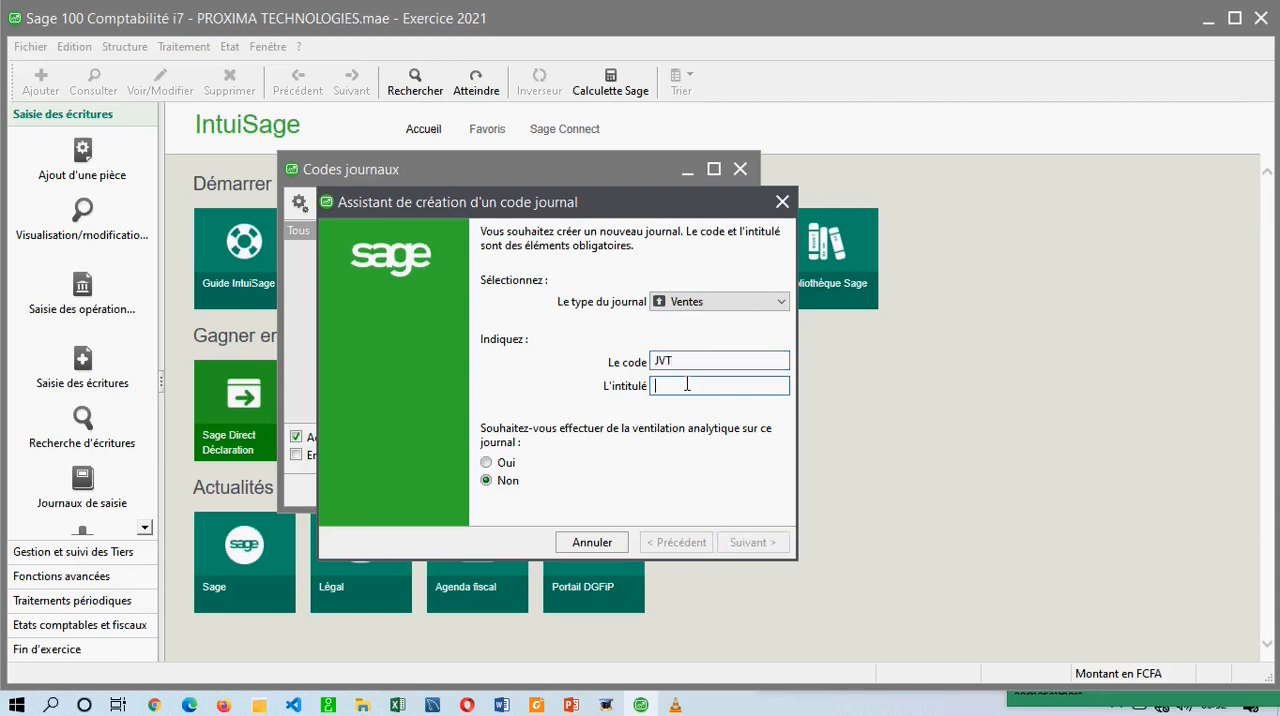
{"action": "type", "text": "JOURNAL "}
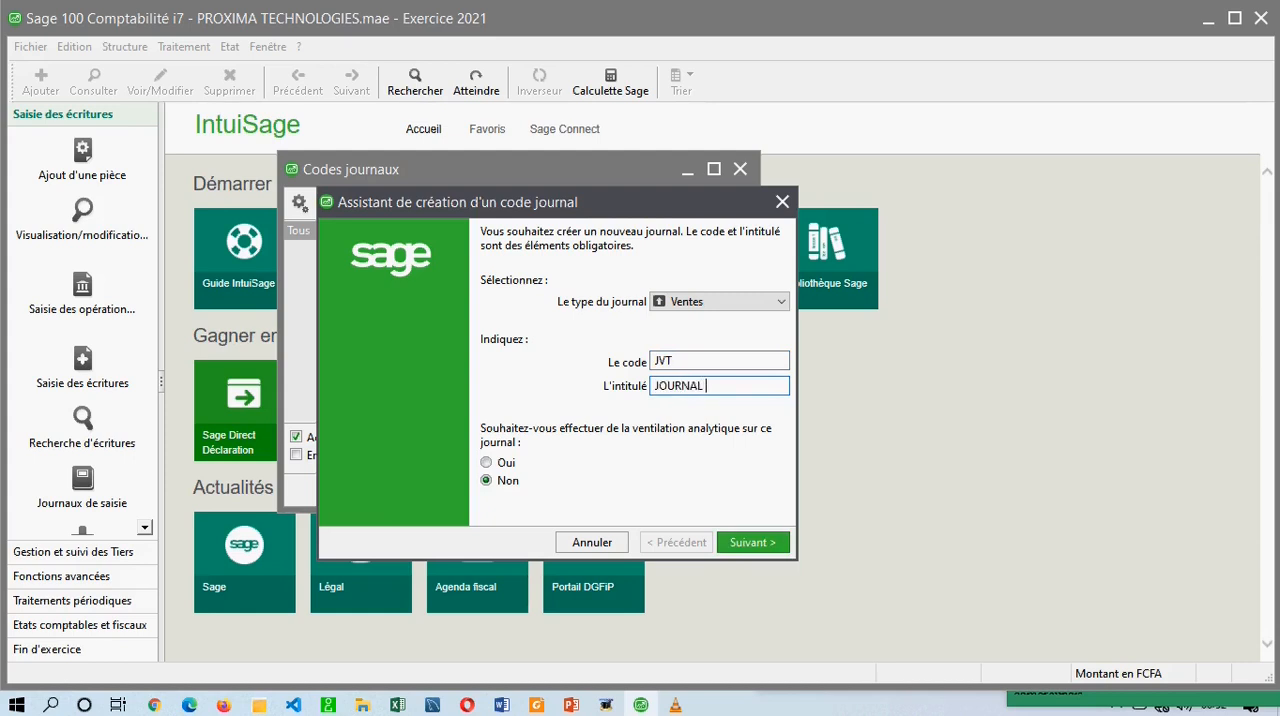
{"action": "type", "text": "DE VENTES"}
Leave analytical ventilation at Non for the sales journal and proceed to its numbering options.
{"action": "left_click_drag", "start_coordinate": [604, 200], "coordinate": [576, 225]}
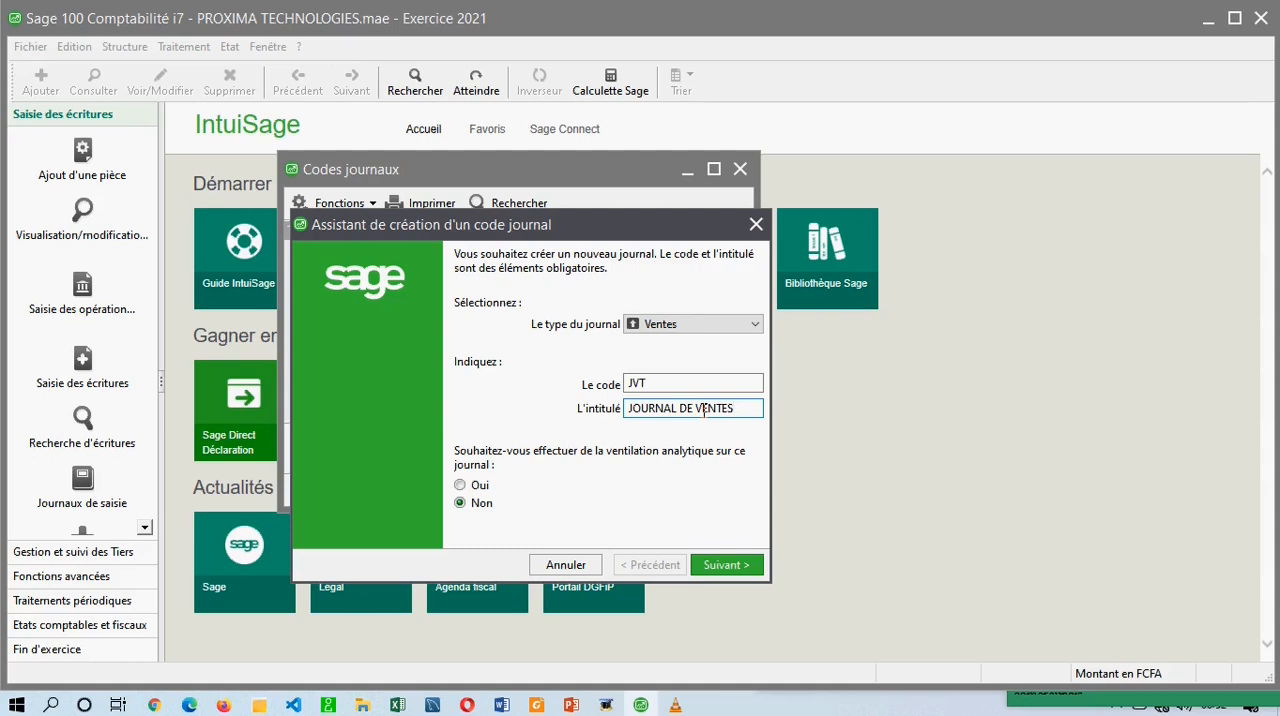
{"action": "left_click_drag", "start_coordinate": [744, 408], "coordinate": [603, 412]}
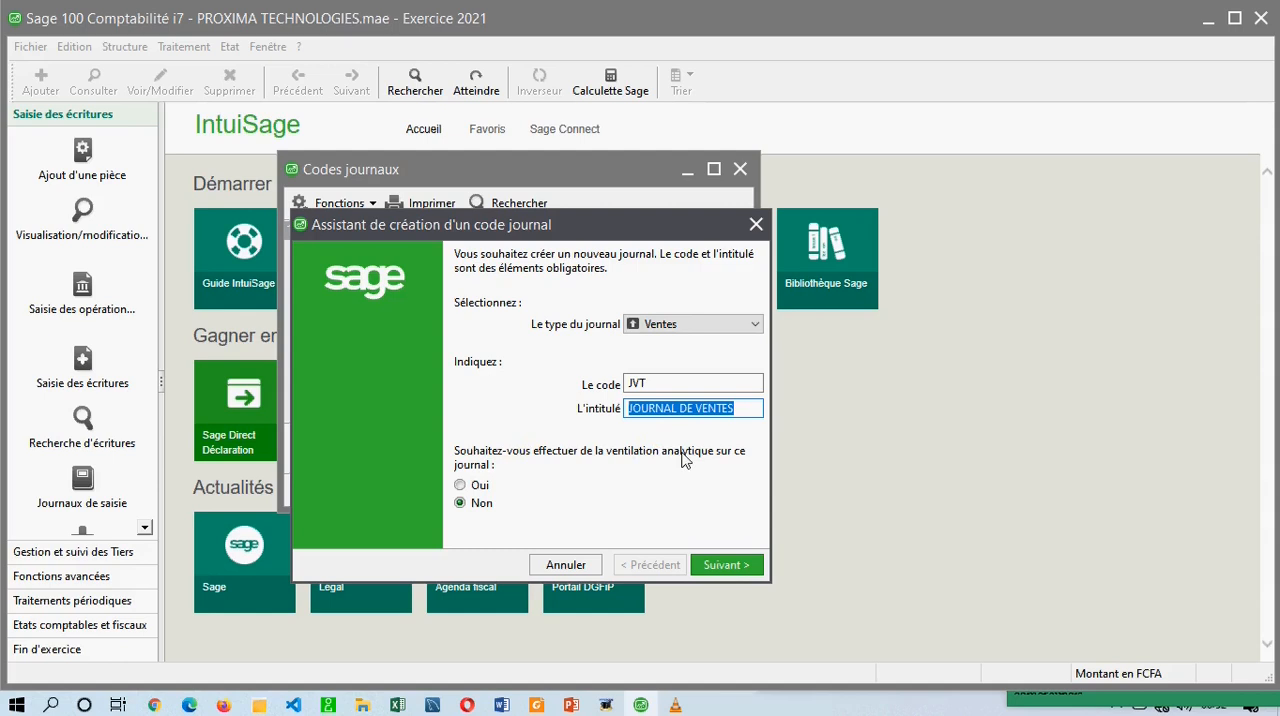
{"action": "left_click", "coordinate": [530, 486]}
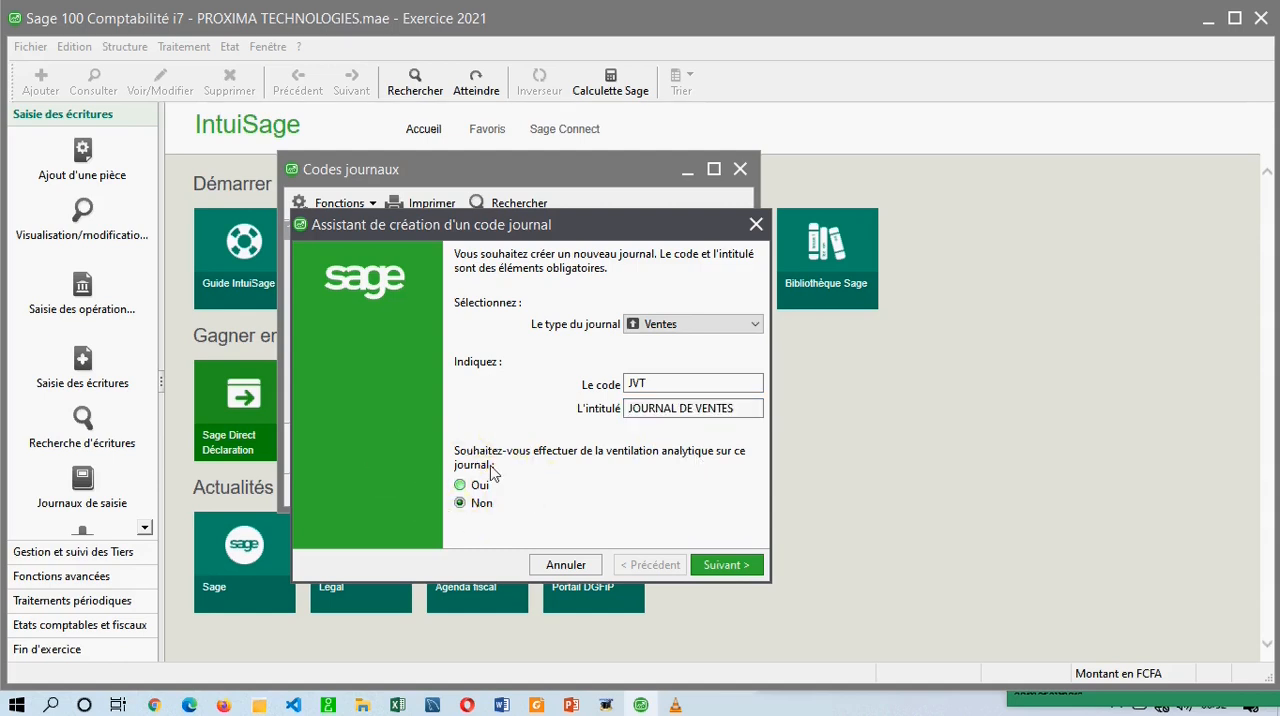
{"action": "left_click", "coordinate": [707, 566]}
{"action": "left_click_drag", "start_coordinate": [524, 236], "coordinate": [562, 188]}
{"action": "left_click", "coordinate": [626, 206]}
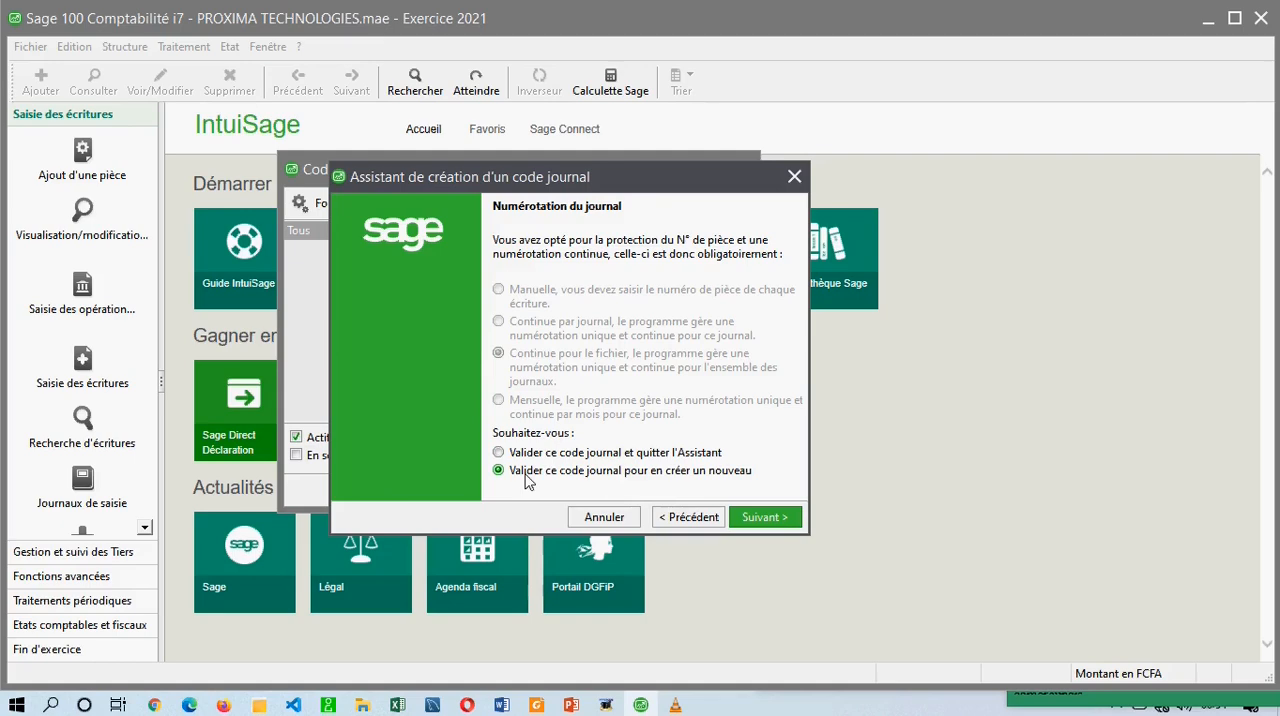
Validate the sales journal and give the new Achats journal the code JACH and the title JOURNAL DES ACHATS.
{"action": "left_click", "coordinate": [752, 524]}
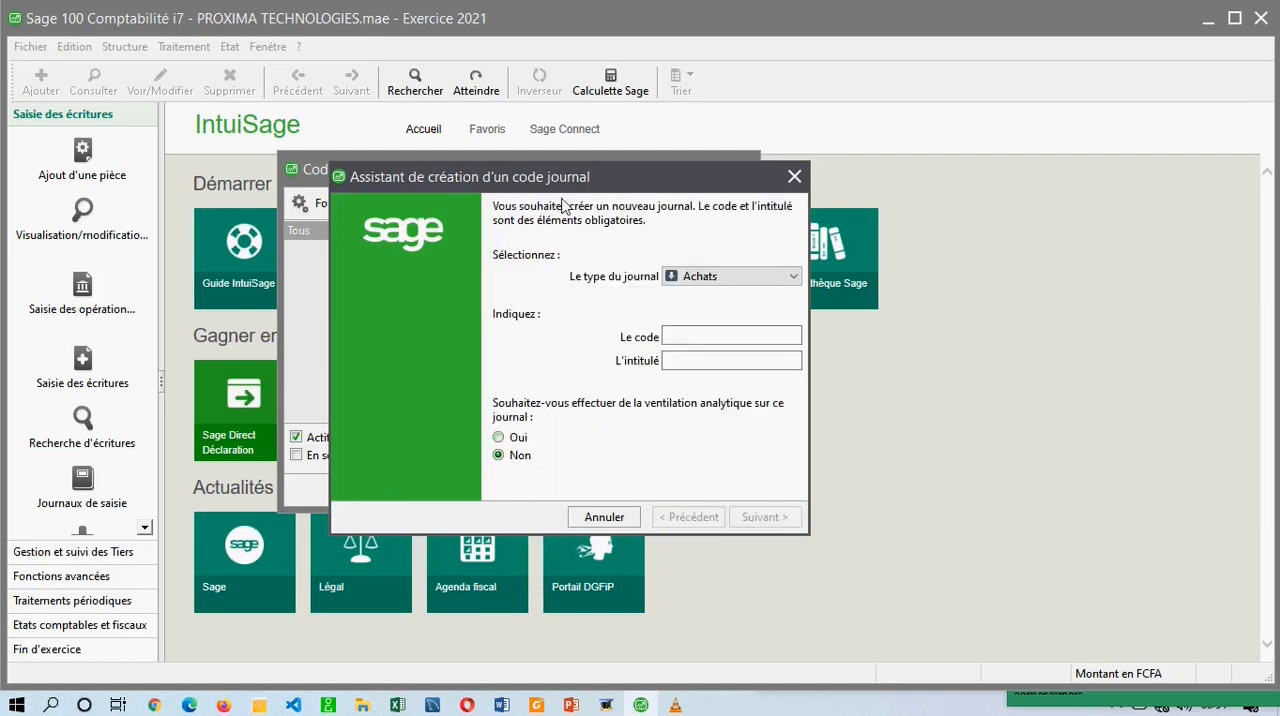
{"action": "left_click_drag", "start_coordinate": [560, 176], "coordinate": [439, 204]}
{"action": "left_click", "coordinate": [529, 229]}
{"action": "left_click", "coordinate": [630, 352]}
{"action": "type", "text": "JACH"}
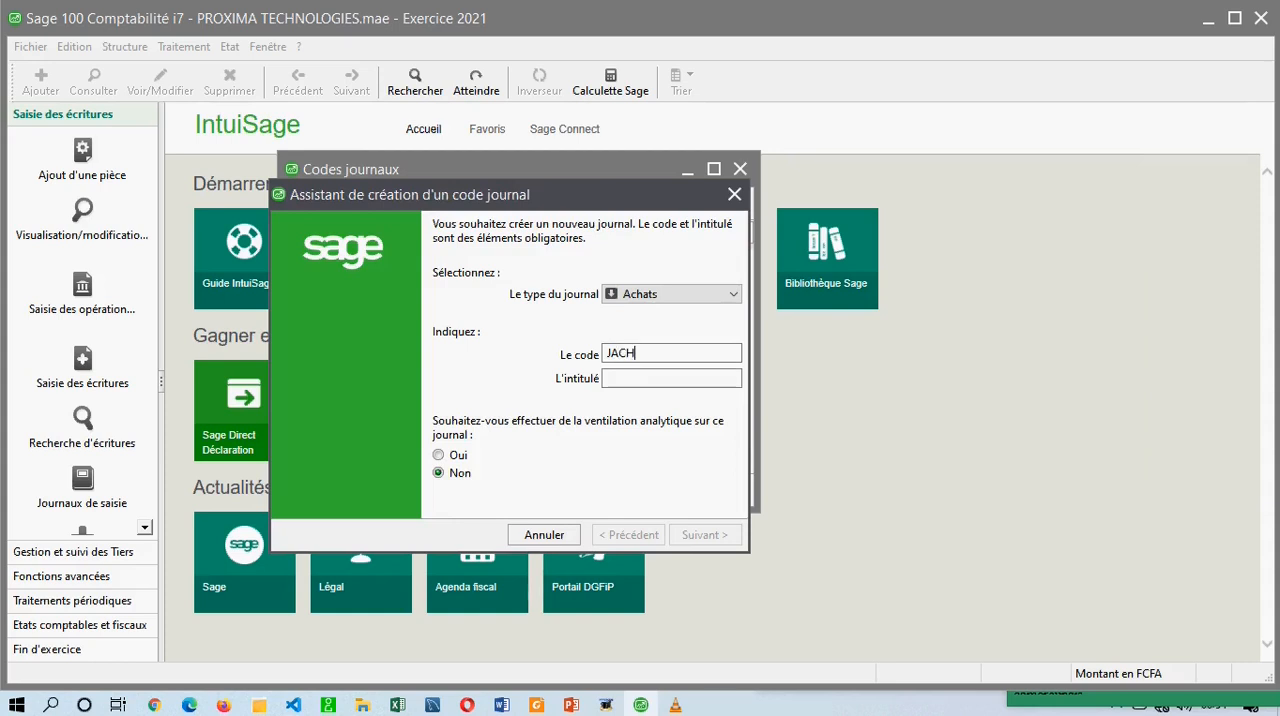
{"action": "key", "text": "Tab"}
{"action": "type", "text": "JOURNAL DES ACHAT"}
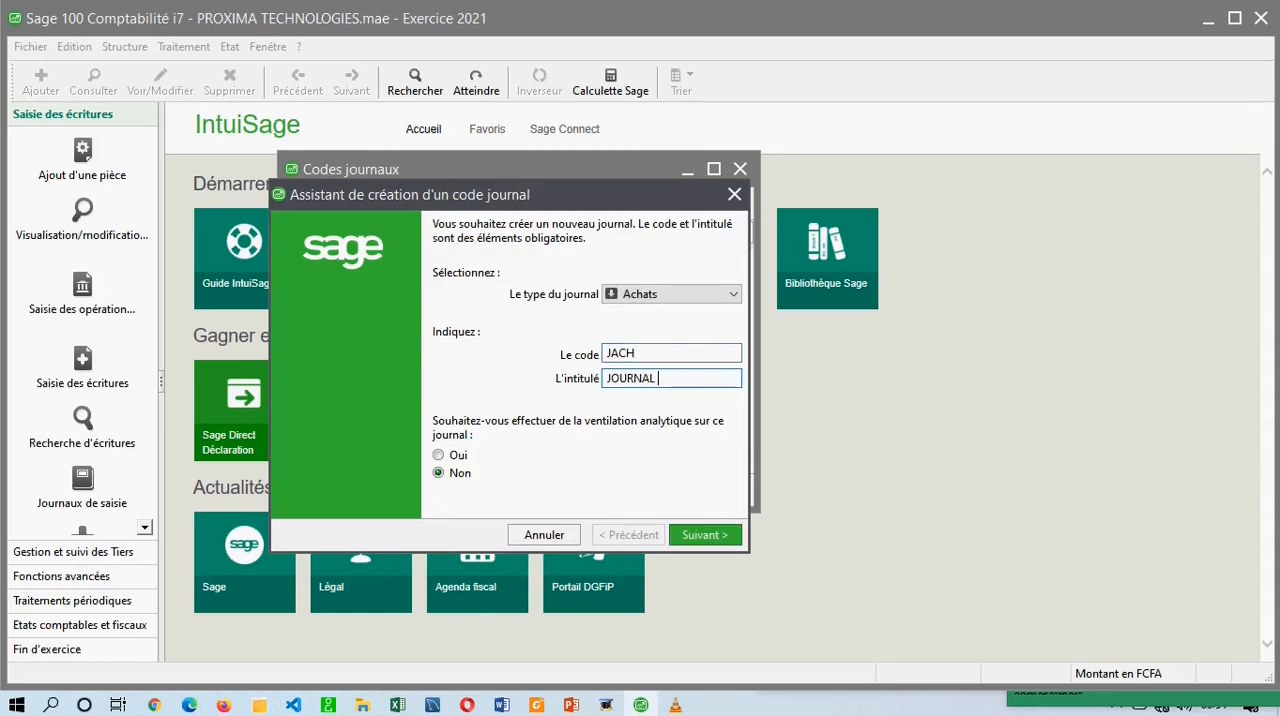
{"action": "type", "text": "S"}
Leave analytical ventilation at Non for the purchases journal and validate it so as to create another journal.
{"action": "left_click_drag", "start_coordinate": [563, 190], "coordinate": [604, 142]}
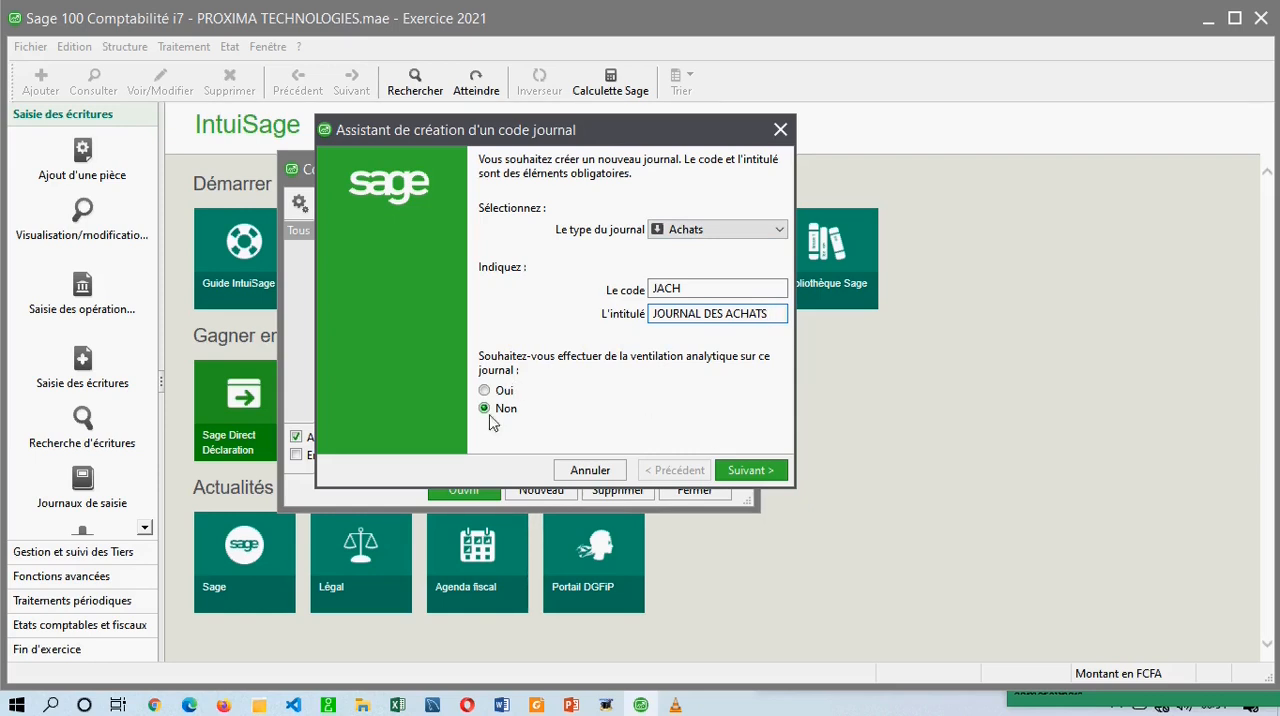
{"action": "left_click", "coordinate": [731, 472]}
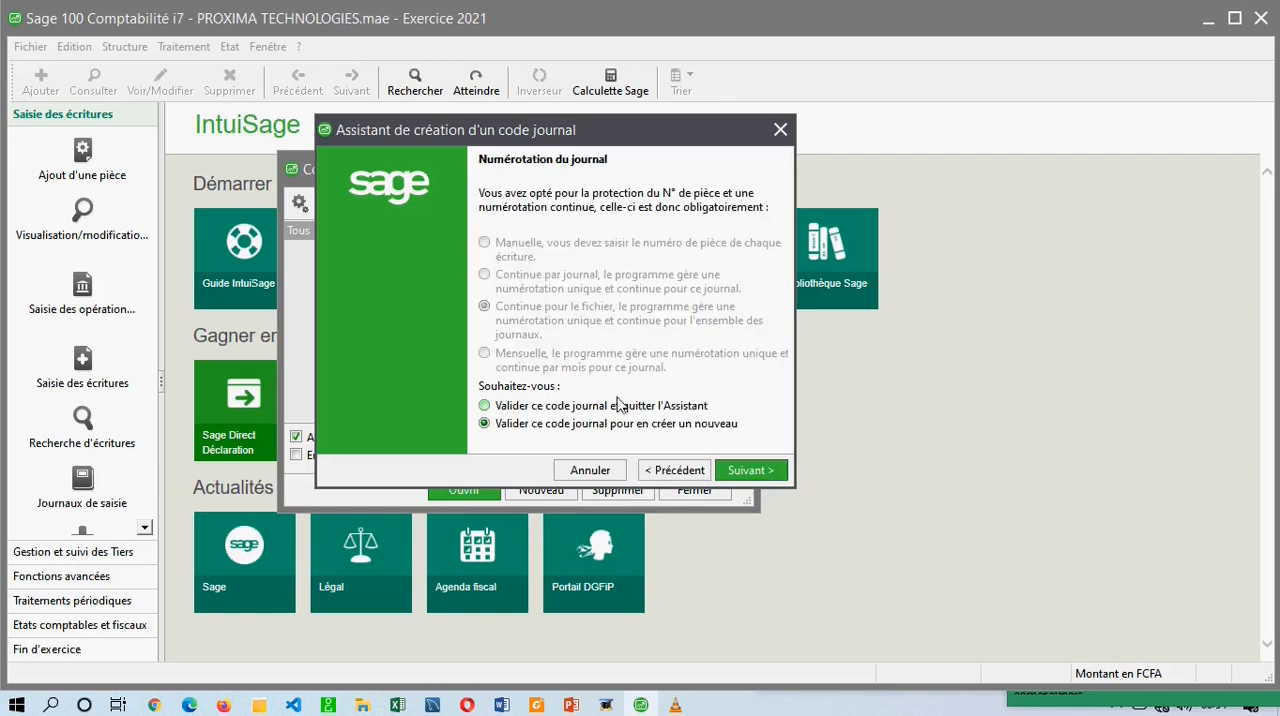
{"action": "left_click", "coordinate": [748, 472]}
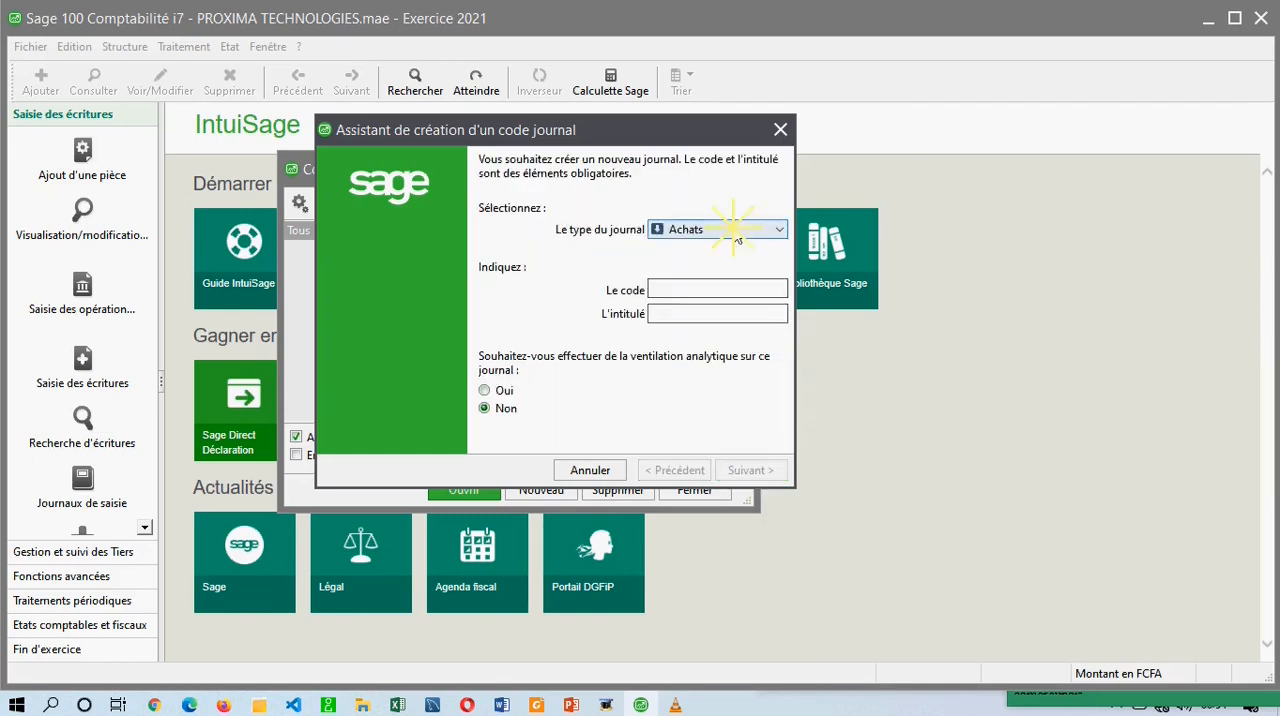
Review the available journal types and check the journals already listed behind the assistant.
{"action": "left_click", "coordinate": [732, 229]}
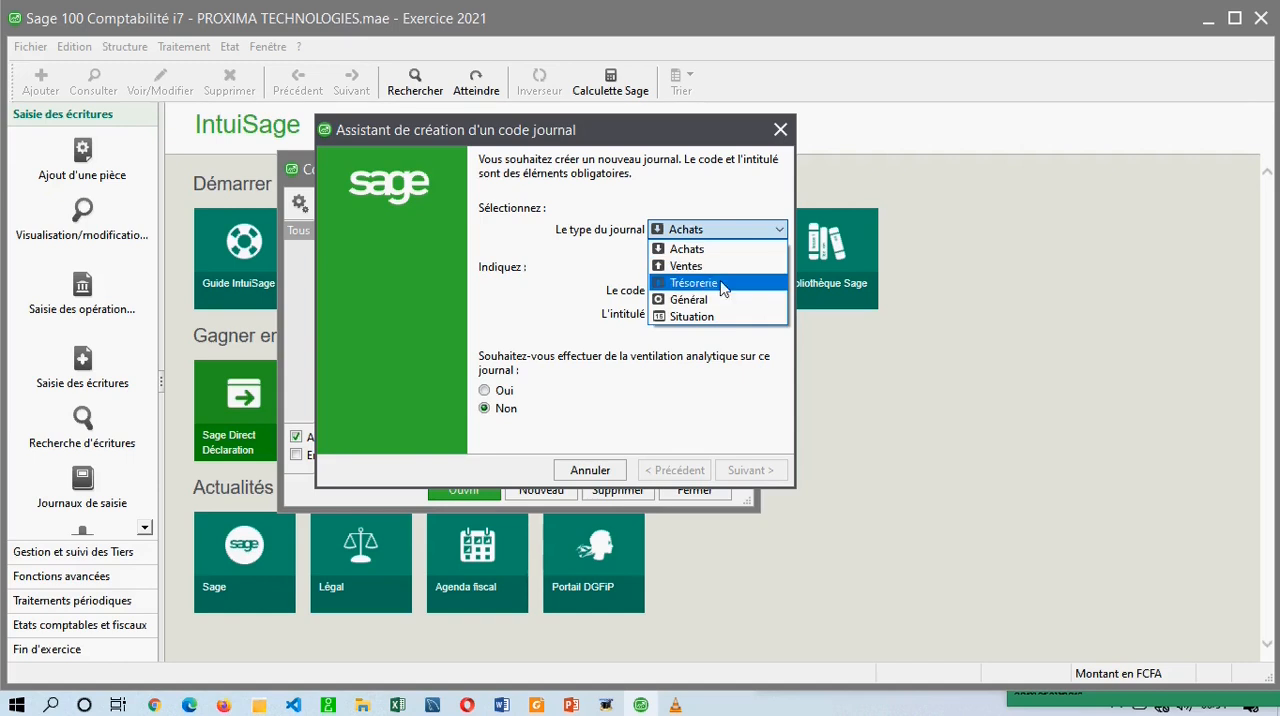
{"action": "left_click", "coordinate": [699, 252]}
{"action": "left_click_drag", "start_coordinate": [578, 140], "coordinate": [906, 310]}
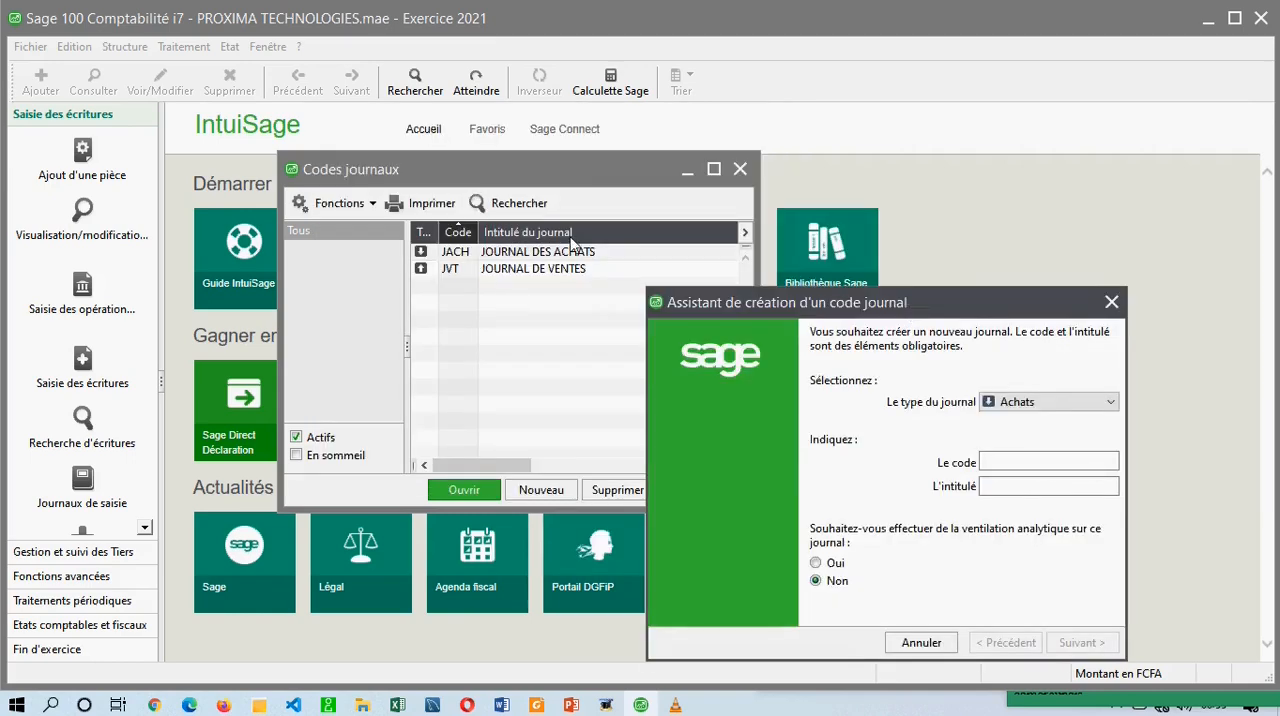
{"action": "left_click_drag", "start_coordinate": [802, 310], "coordinate": [764, 163]}
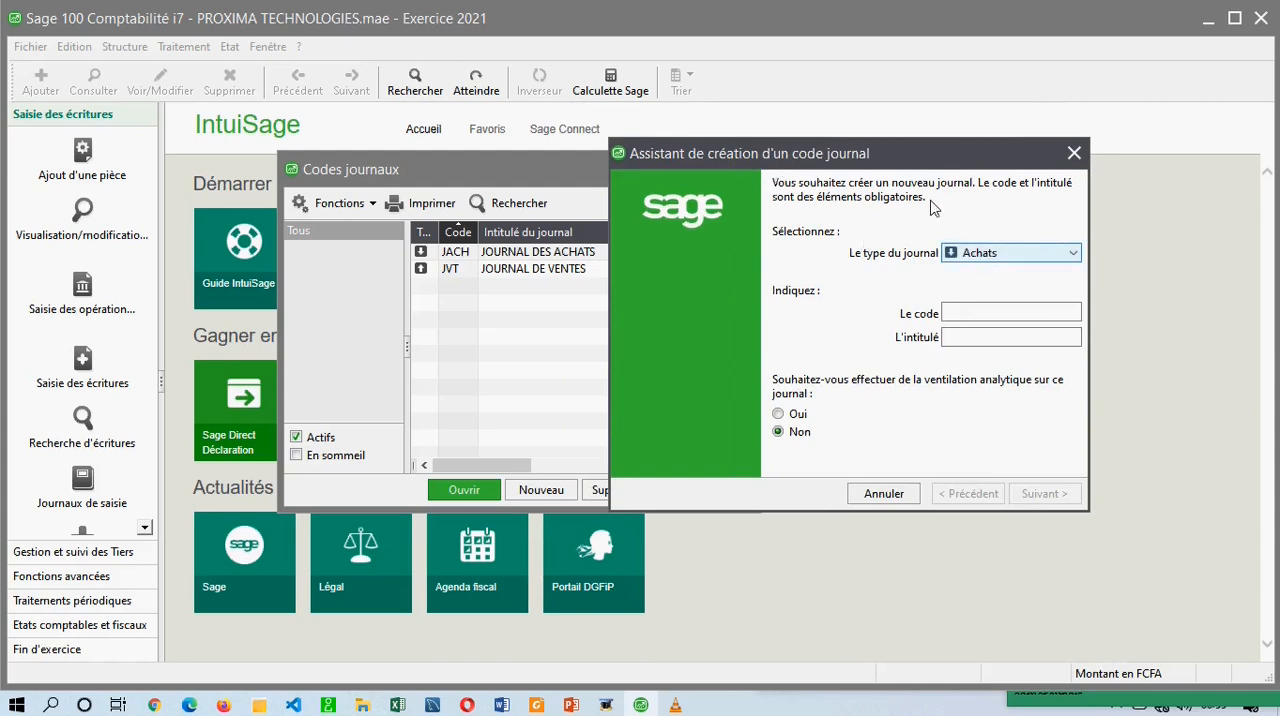
{"action": "left_click_drag", "start_coordinate": [896, 162], "coordinate": [812, 148]}
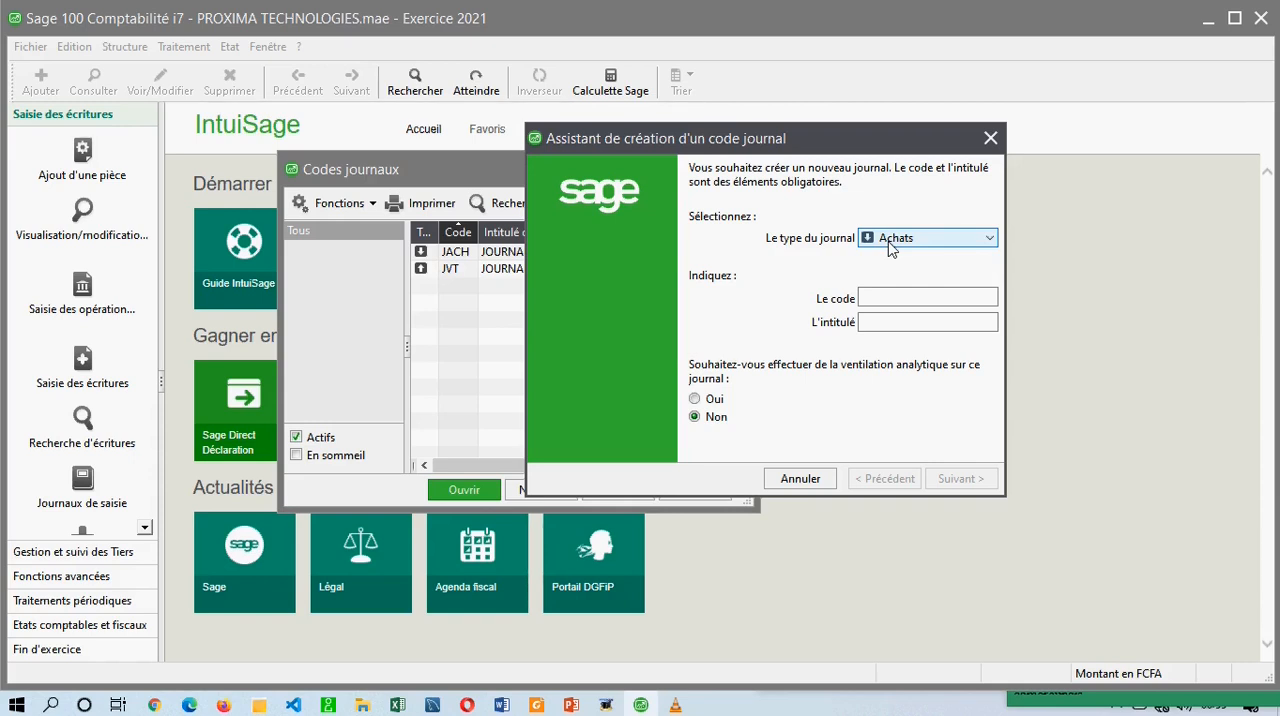
{"action": "left_click_drag", "start_coordinate": [737, 131], "coordinate": [601, 132]}
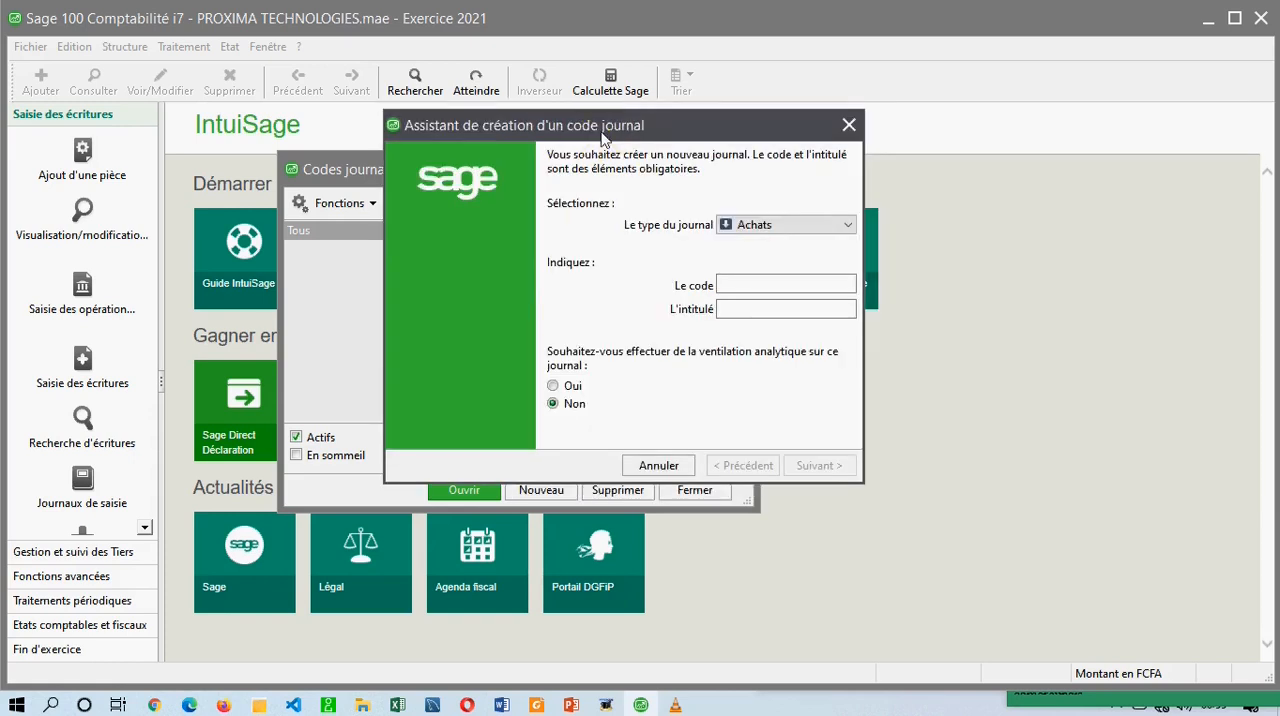
{"action": "left_click", "coordinate": [777, 227]}
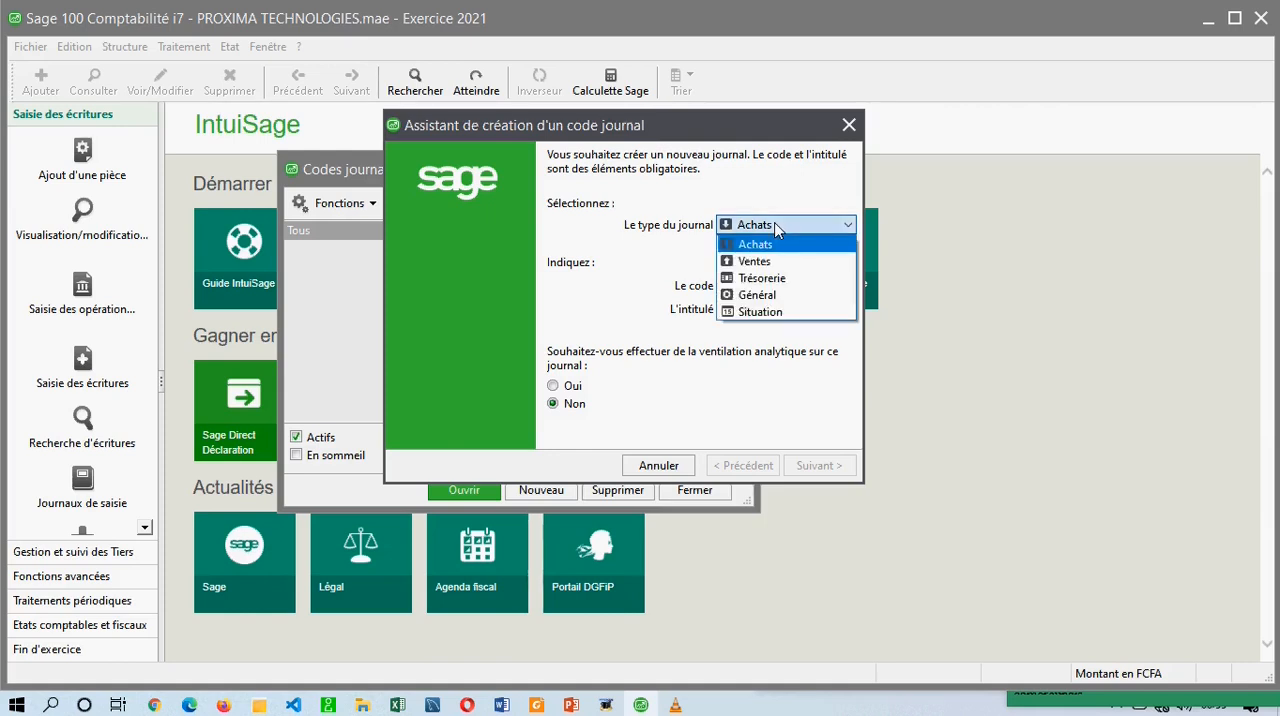
{"action": "left_click", "coordinate": [759, 278]}
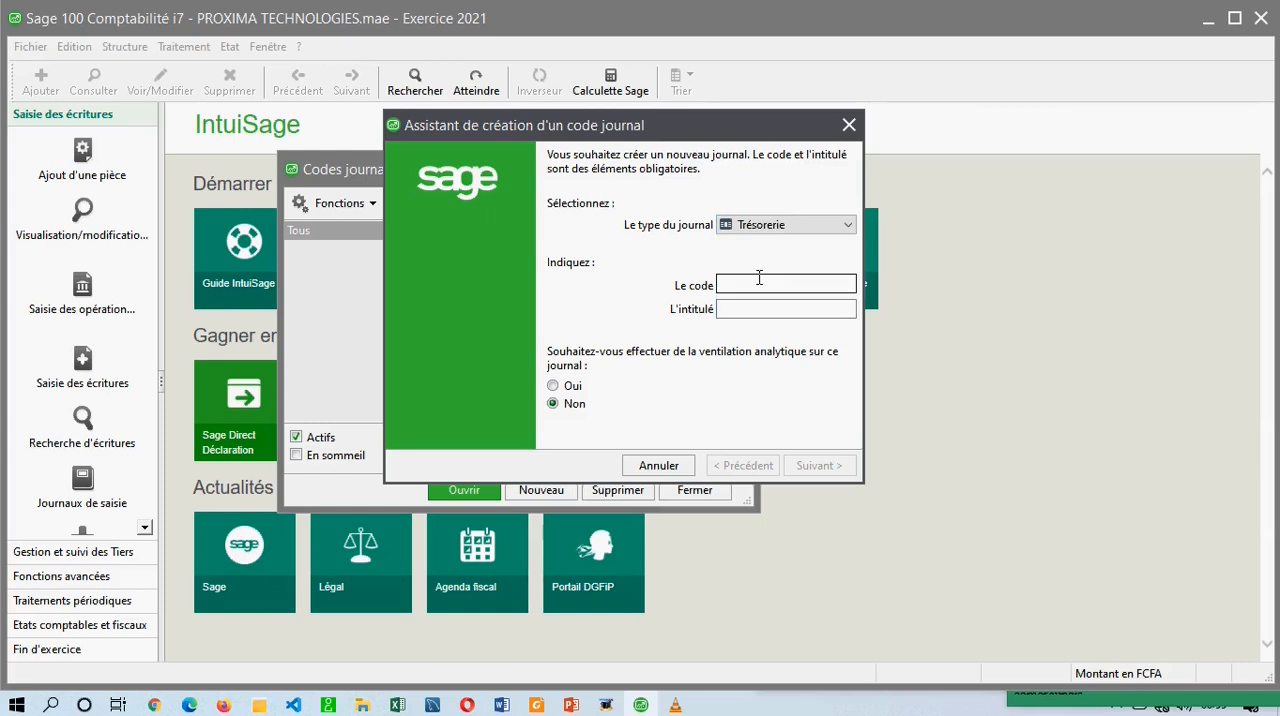
{"action": "left_click", "coordinate": [759, 280]}
{"action": "type", "text": "JCAISS"}
{"action": "key", "text": "Tab"}
{"action": "type", "text": "JOURNAL"}
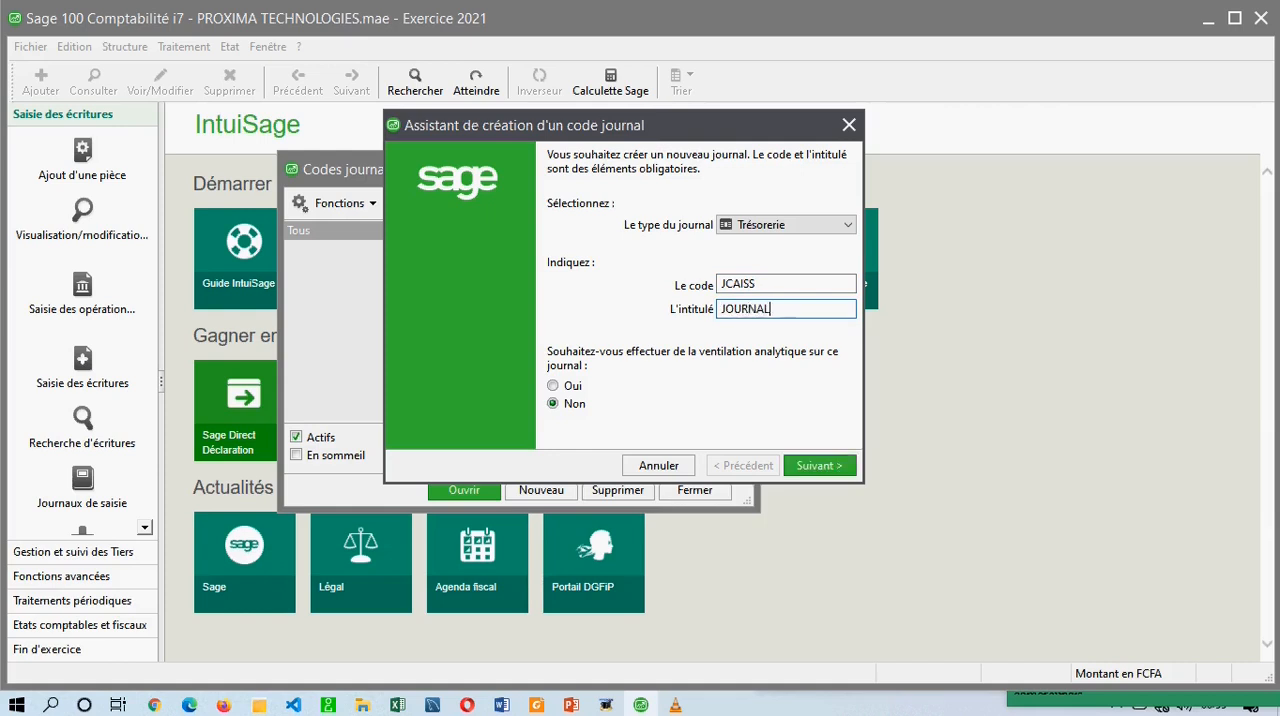
{"action": "type", "text": " DE CAISSE"}
{"action": "left_click", "coordinate": [739, 372]}
{"action": "left_click", "coordinate": [819, 467]}
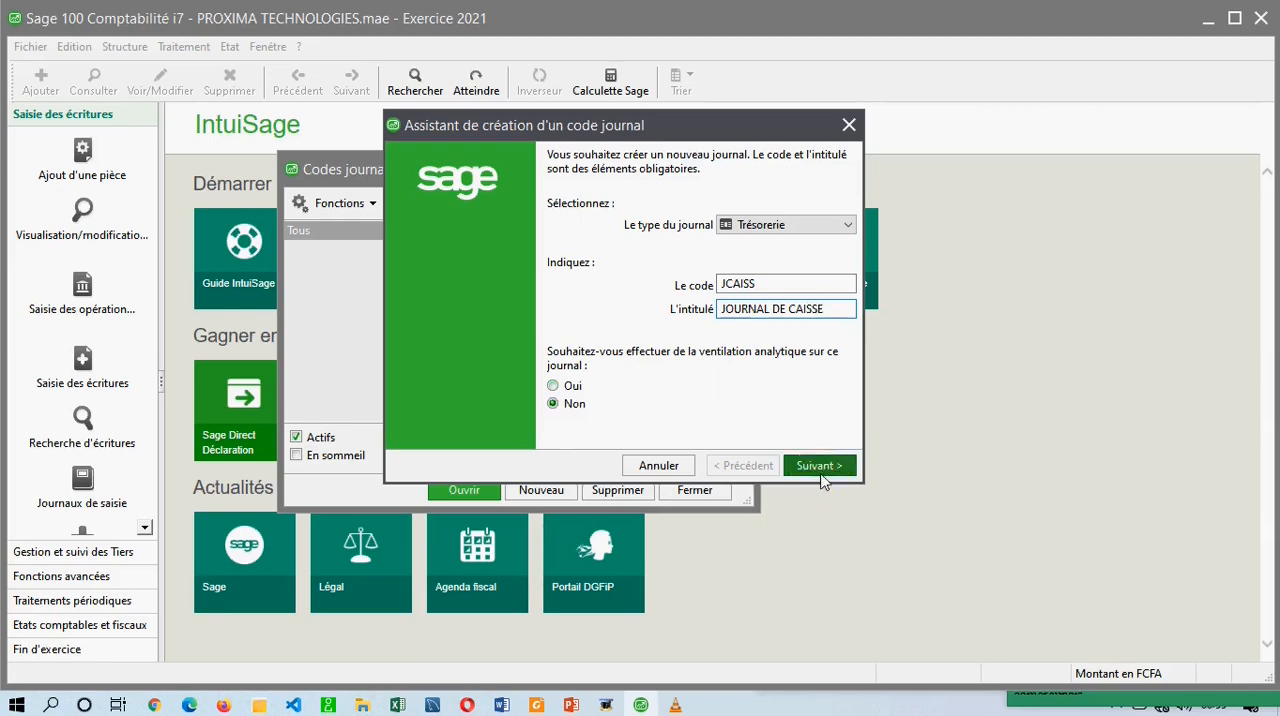
{"action": "left_click_drag", "start_coordinate": [622, 128], "coordinate": [578, 160]}
{"action": "left_click", "coordinate": [681, 260]}
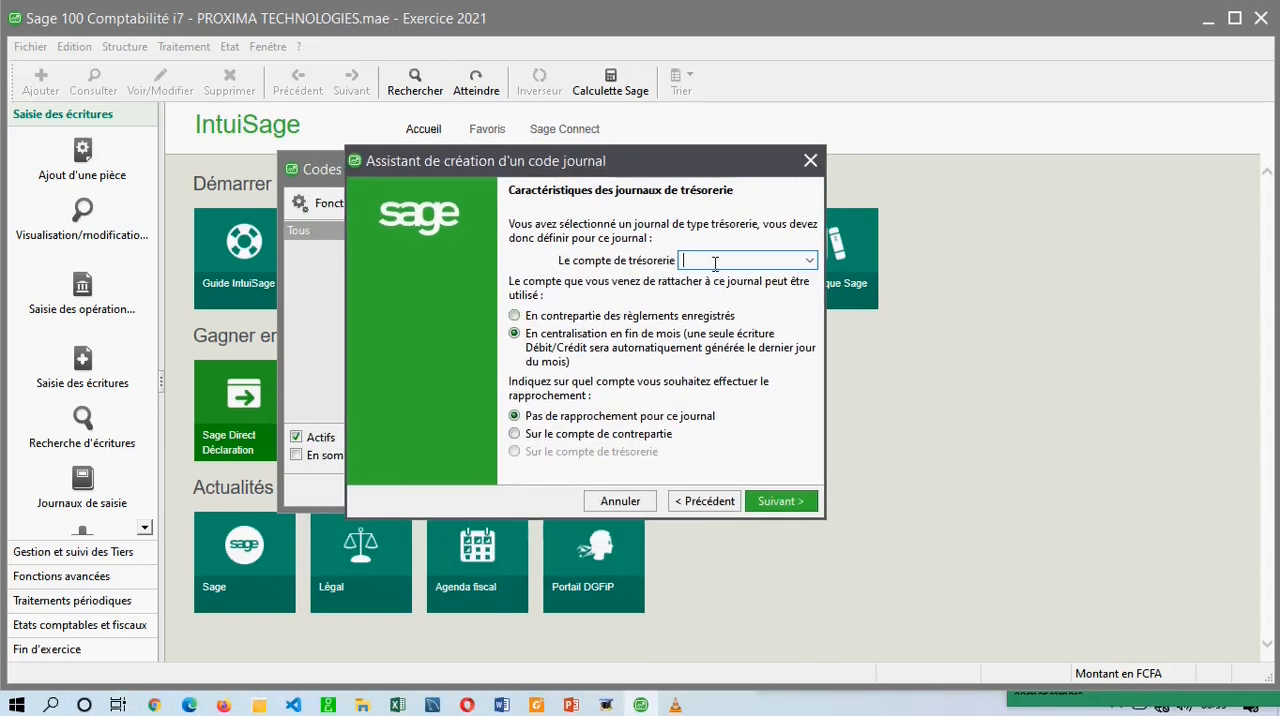
{"action": "left_click", "coordinate": [811, 261]}
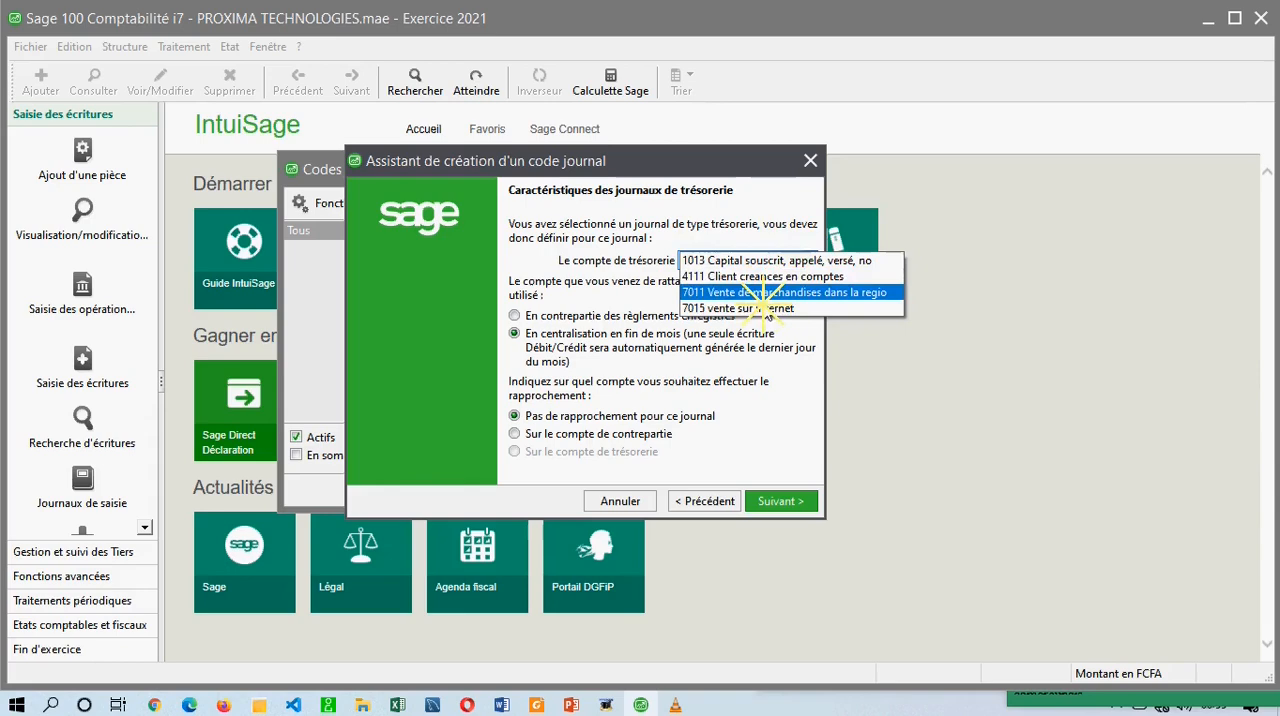
{"action": "left_click", "coordinate": [762, 276]}
{"action": "left_click", "coordinate": [809, 161]}
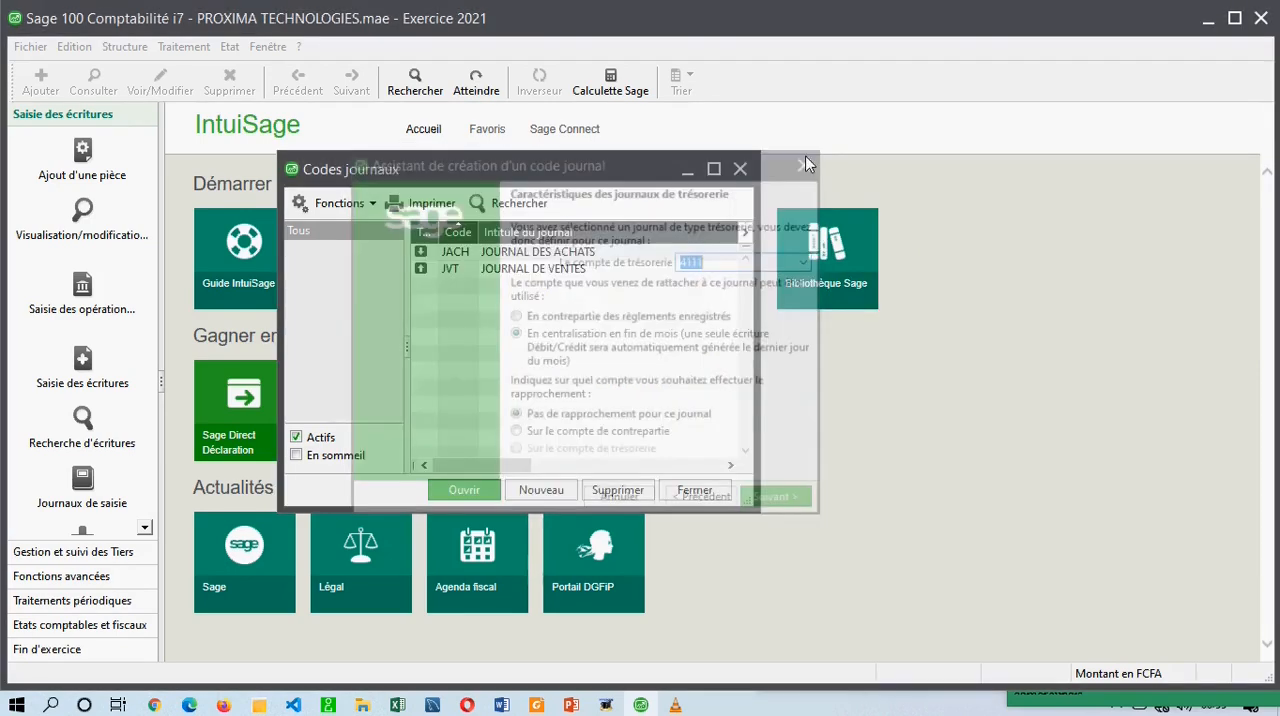
Open the chart of accounts and examine the existing detail and total accounts.
{"action": "left_click", "coordinate": [124, 46]}
{"action": "left_click", "coordinate": [142, 72]}
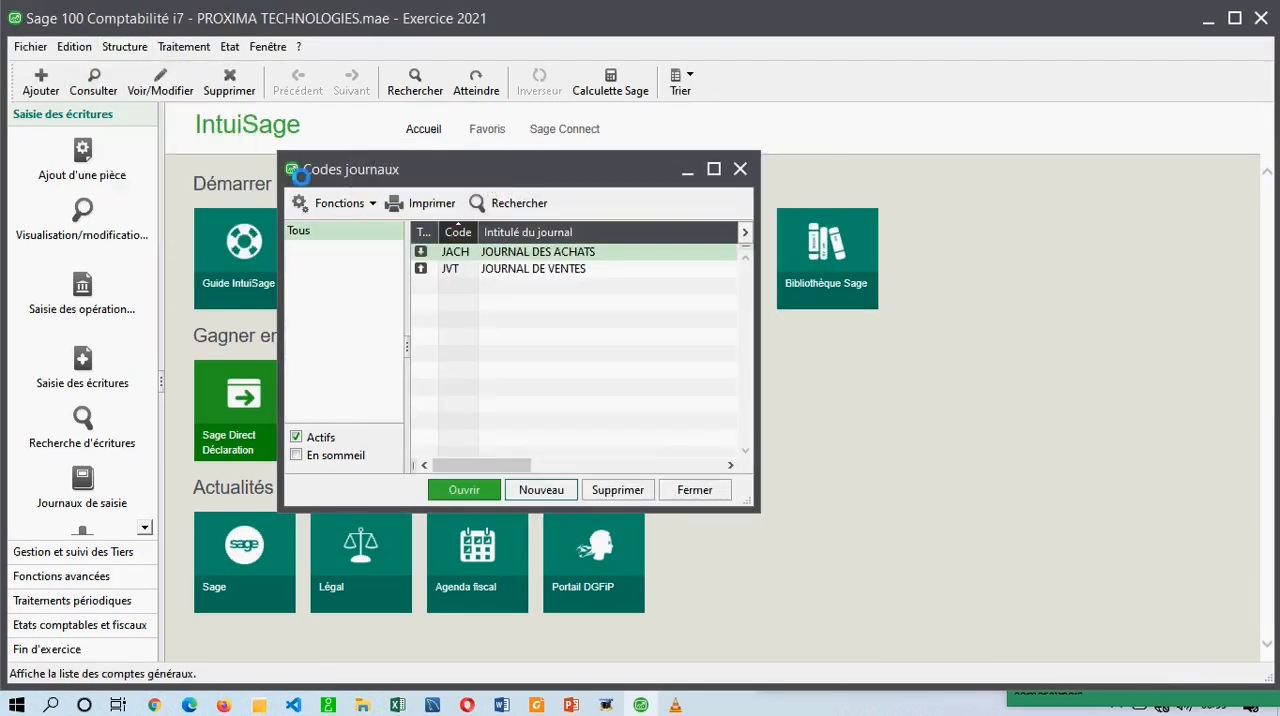
{"action": "left_click", "coordinate": [575, 263]}
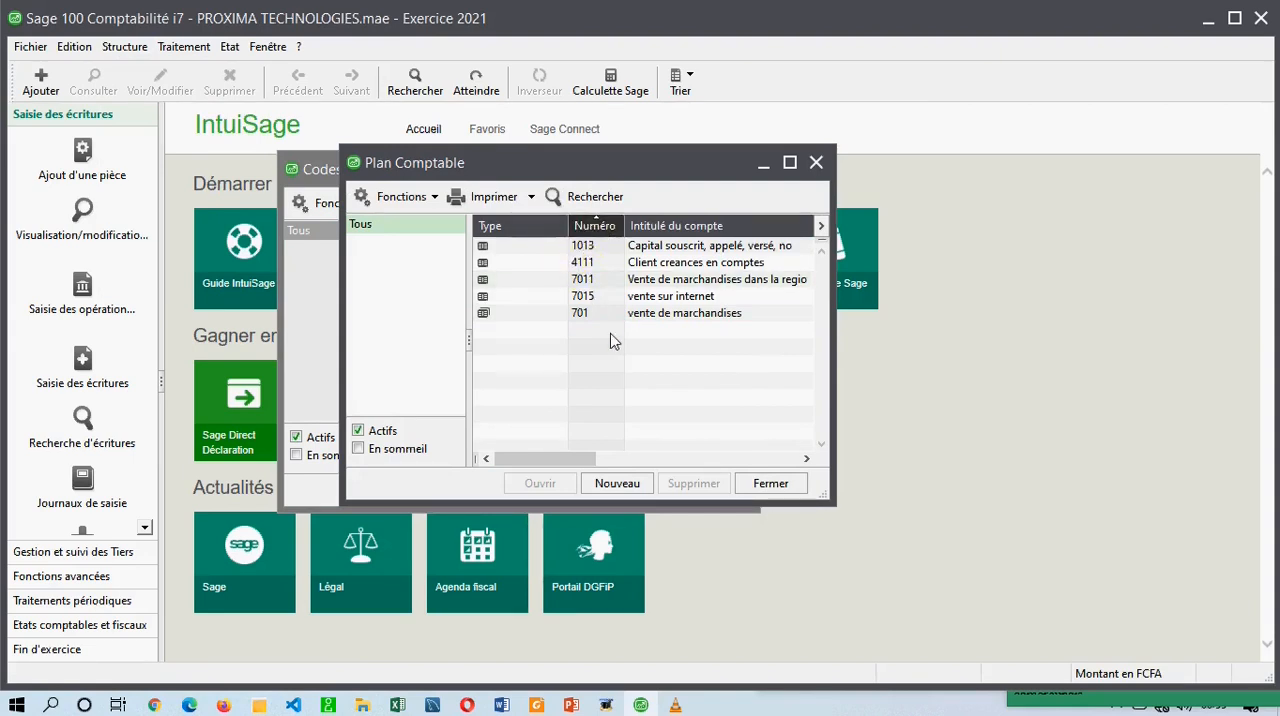
{"action": "left_click", "coordinate": [637, 315]}
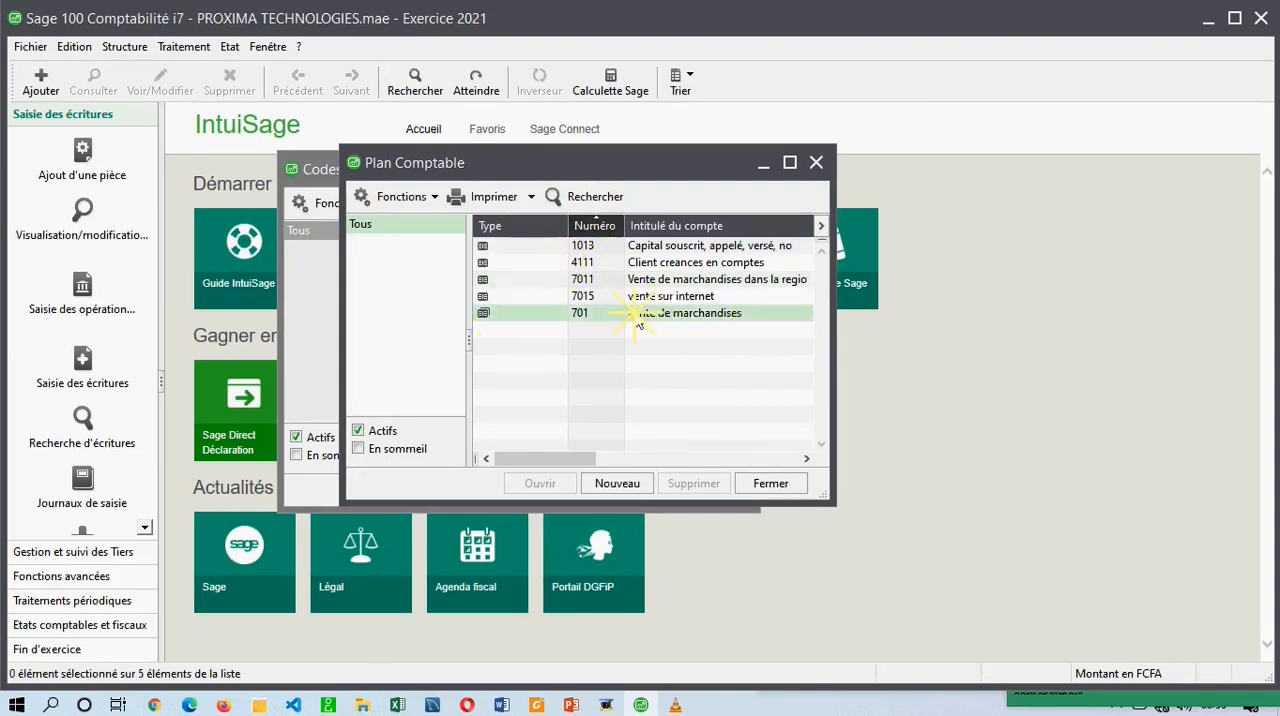
{"action": "left_click", "coordinate": [510, 320]}
{"action": "left_click", "coordinate": [609, 318]}
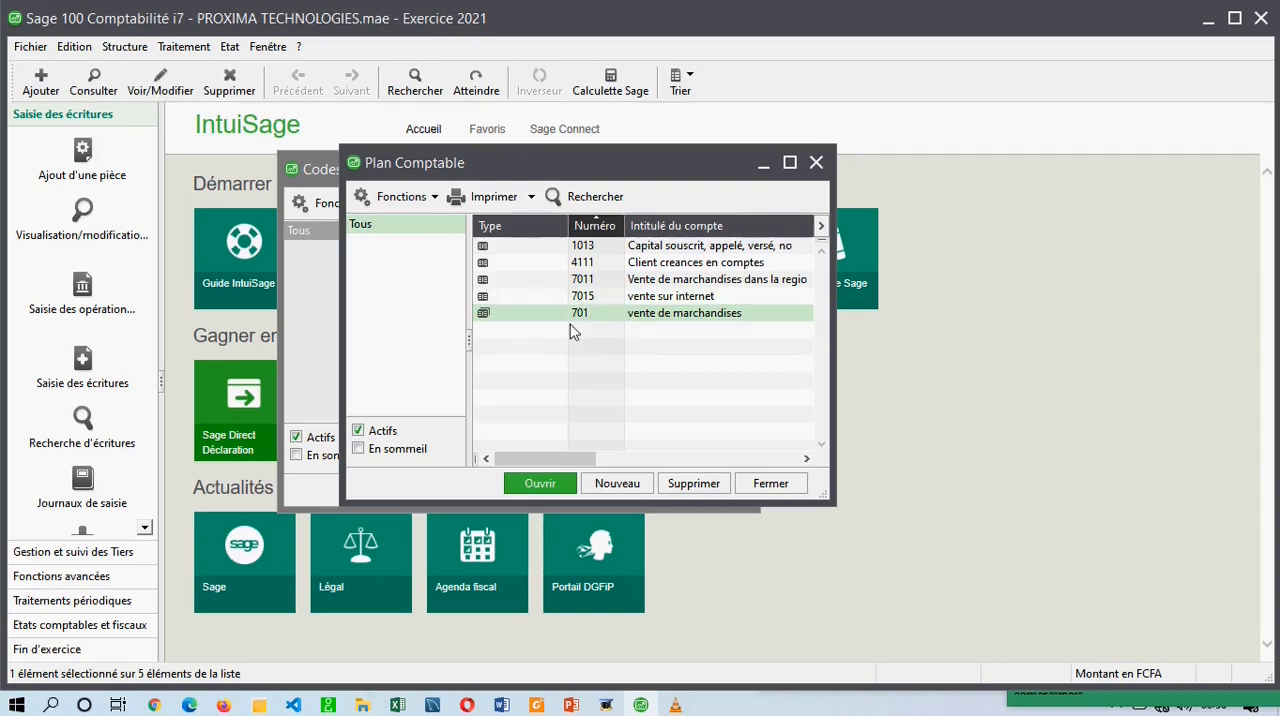
{"action": "left_click", "coordinate": [538, 279]}
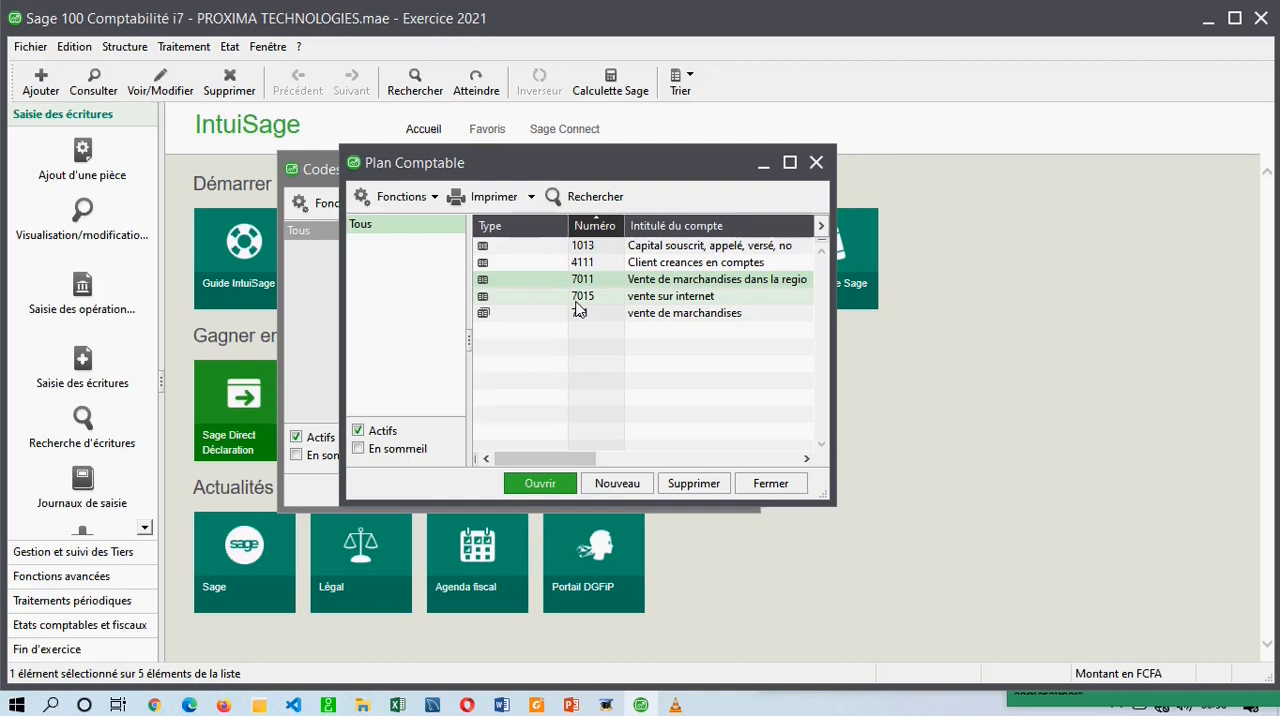
Create general account 5711 titled Caisse principal and validate it so as to create another account.
{"action": "right_click", "coordinate": [549, 381]}
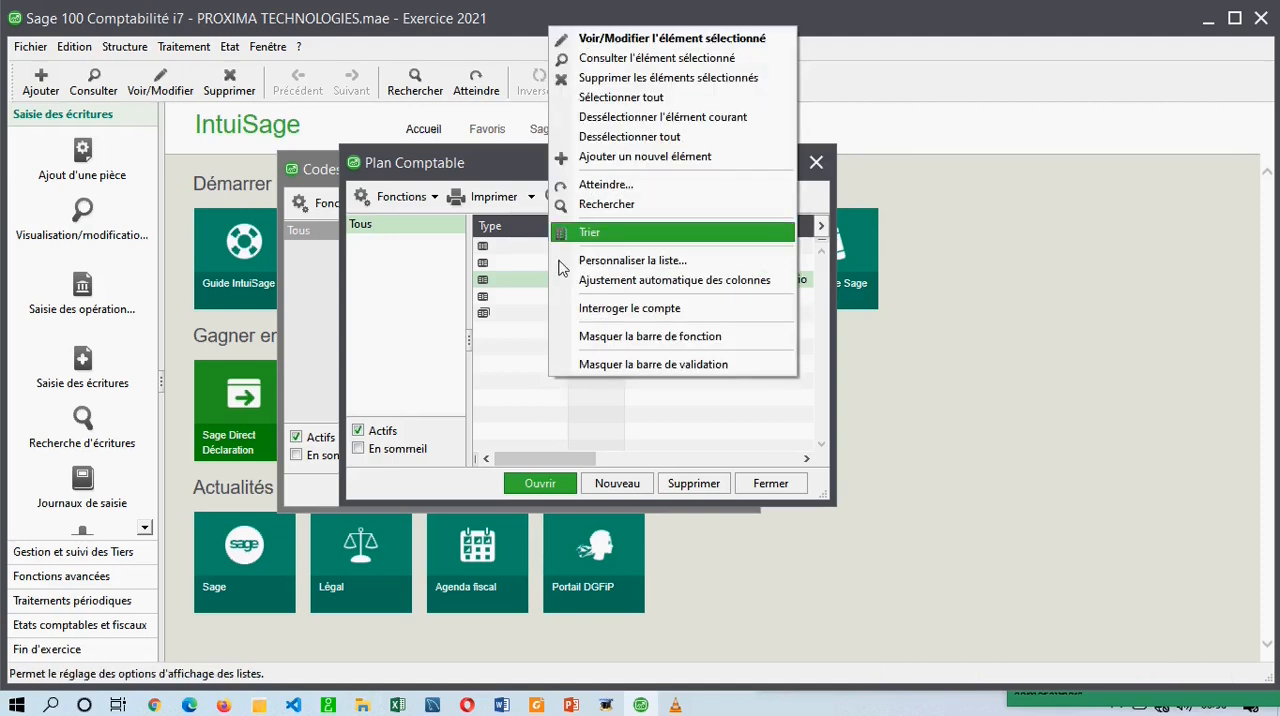
{"action": "left_click", "coordinate": [644, 160]}
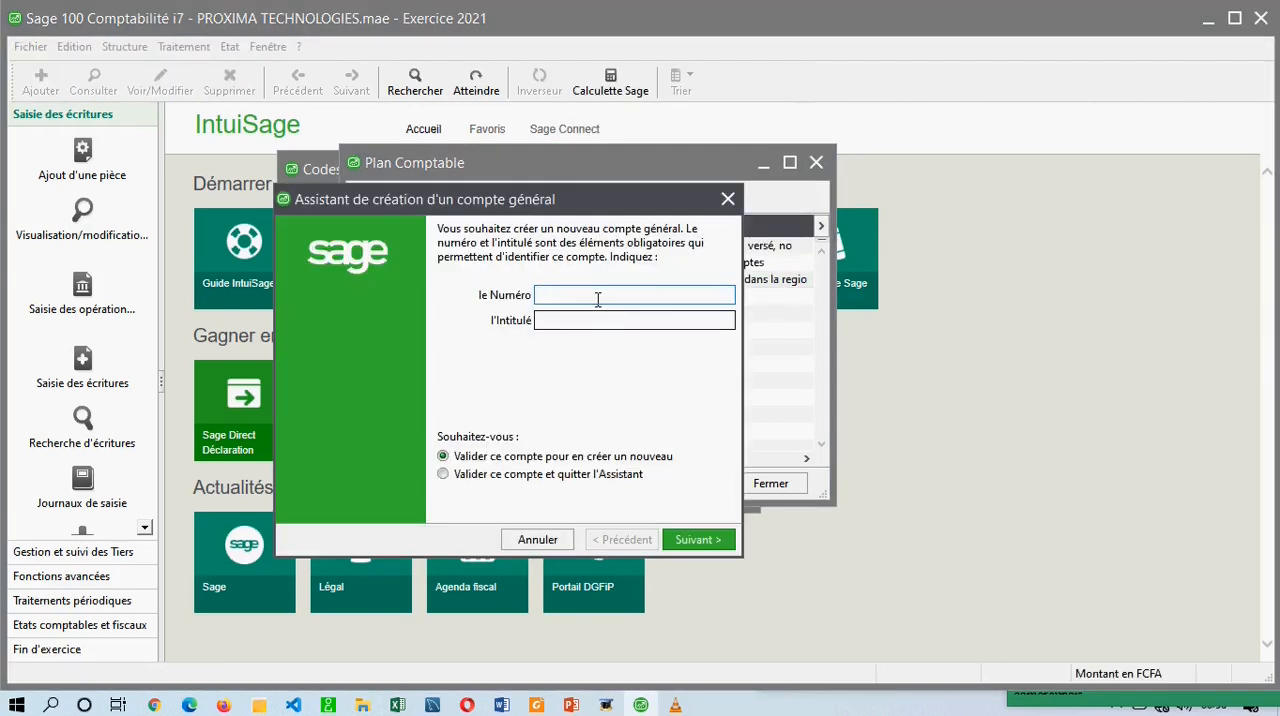
{"action": "type", "text": "5711"}
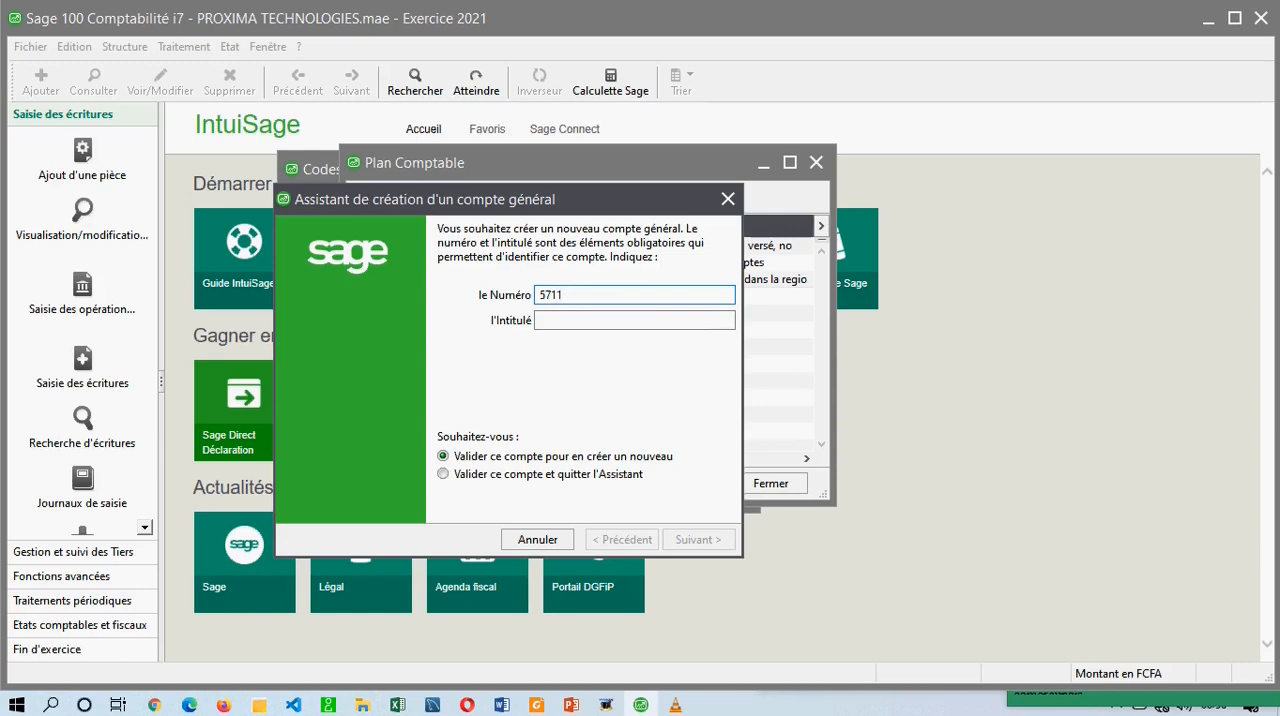
{"action": "left_click", "coordinate": [596, 321]}
{"action": "type", "text": "Caisse"}
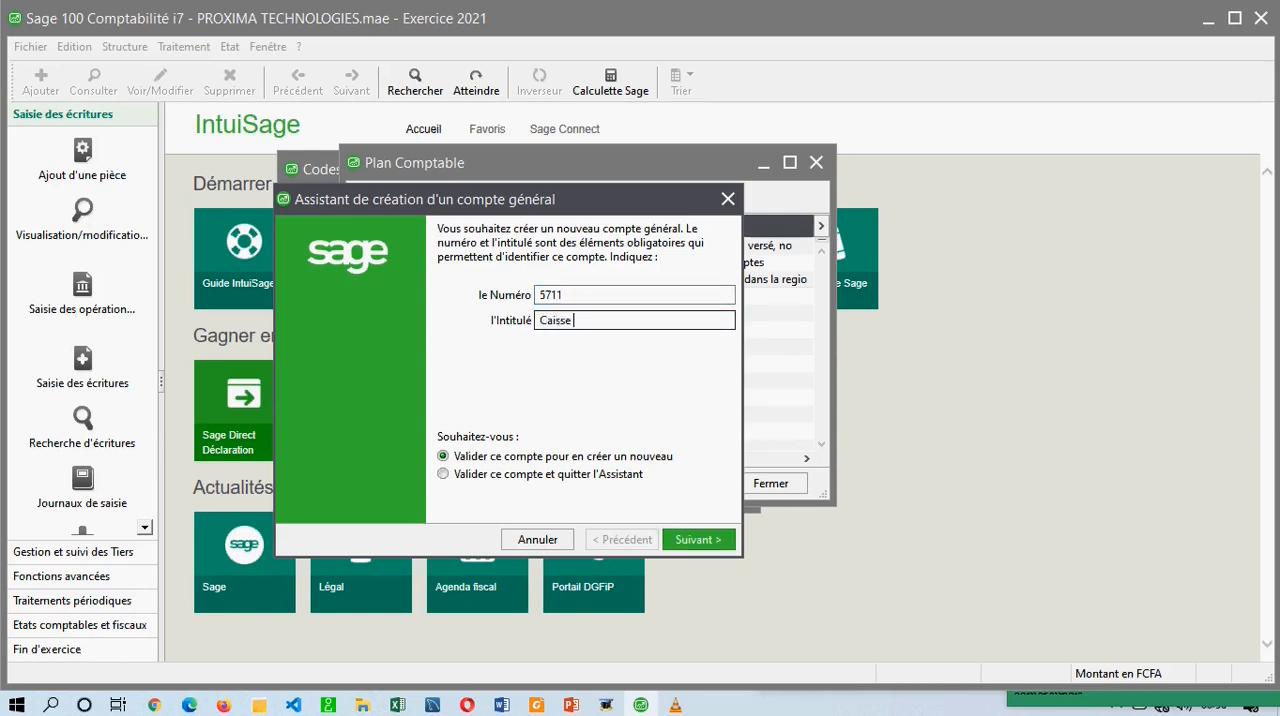
{"action": "type", "text": "ncipal"}
{"action": "left_click", "coordinate": [671, 536]}
Create general account 521101 titled Banque Atlantique and validate it so as to create another account.
{"action": "type", "text": "521101"}
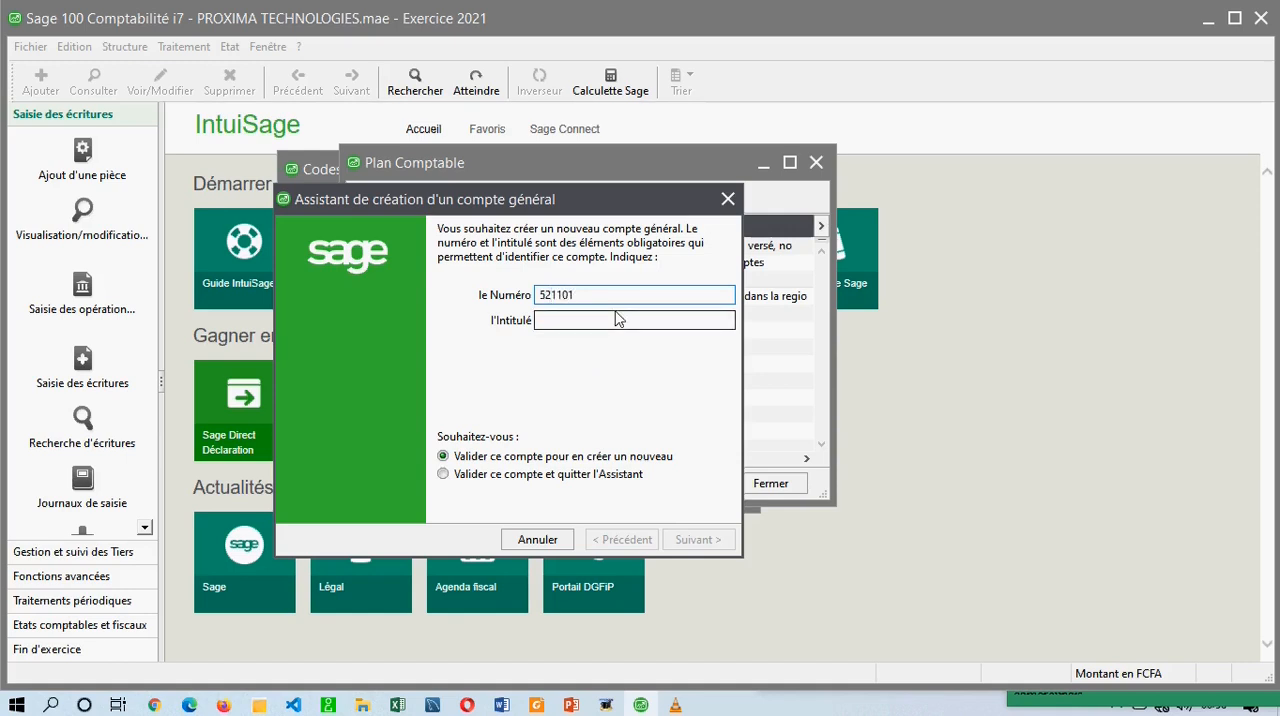
{"action": "left_click", "coordinate": [609, 321]}
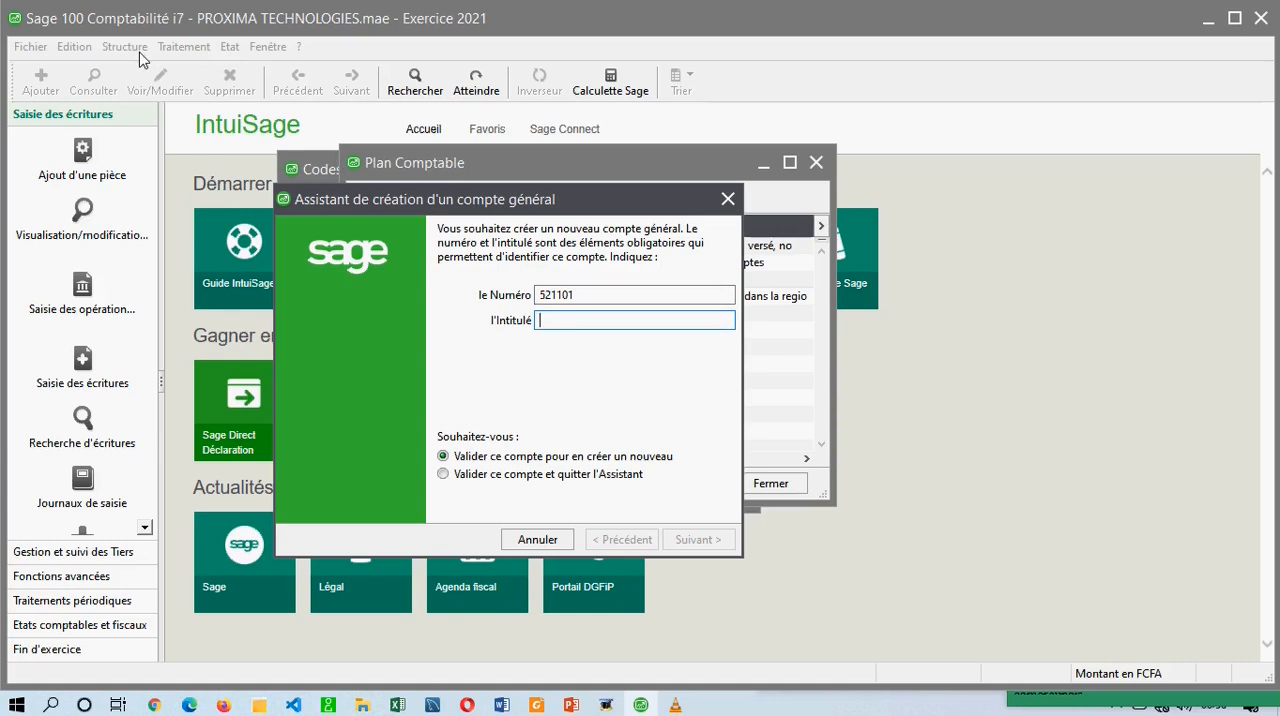
{"action": "left_click_drag", "start_coordinate": [600, 296], "coordinate": [507, 297]}
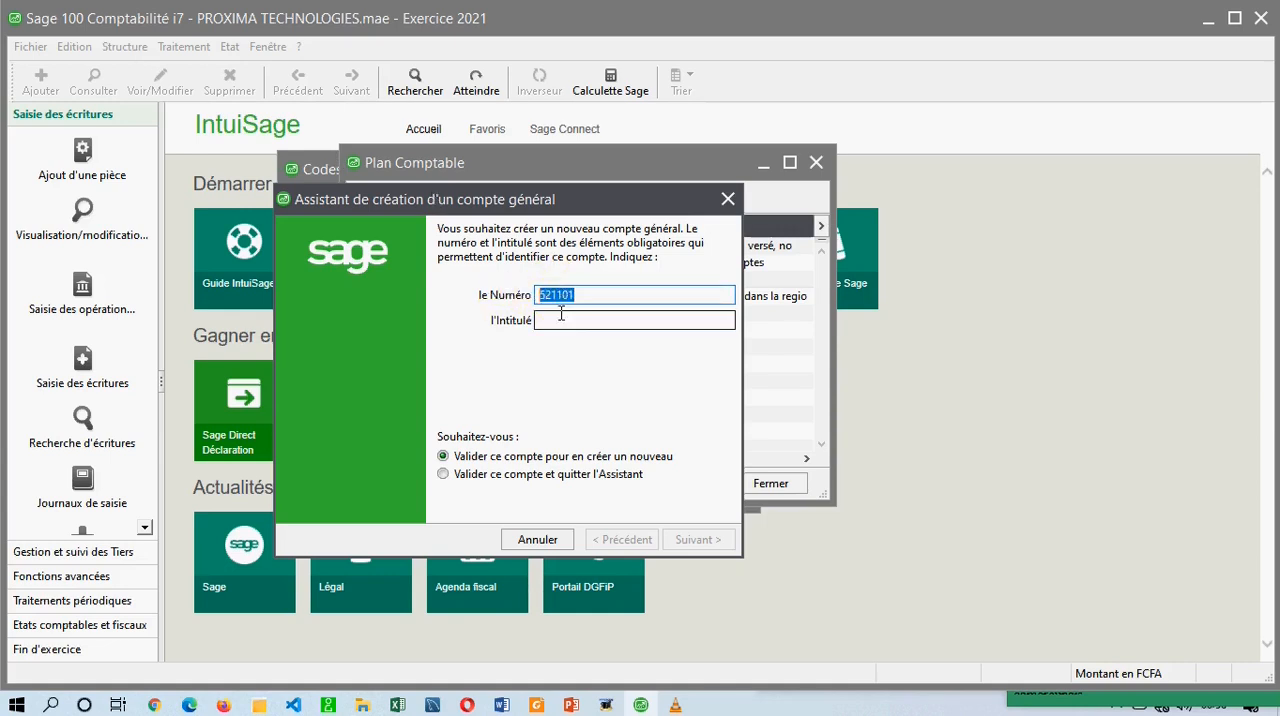
{"action": "left_click", "coordinate": [560, 321]}
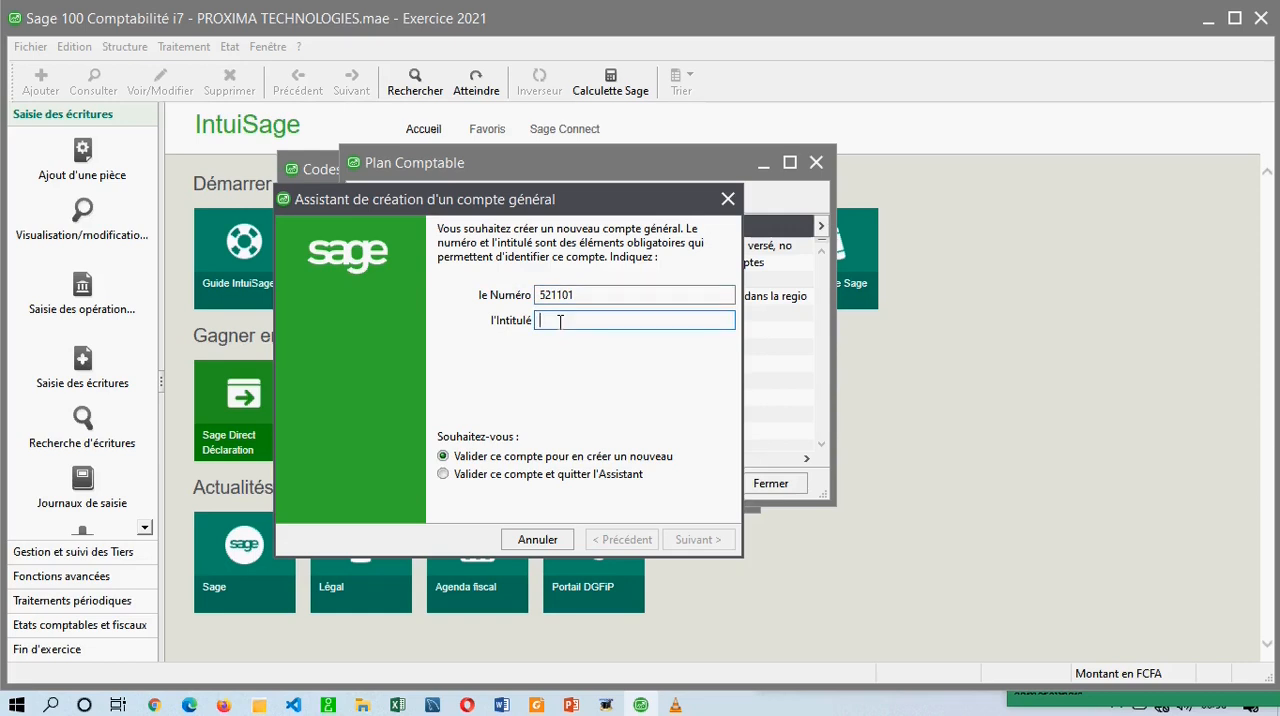
{"action": "type", "text": "Banque"}
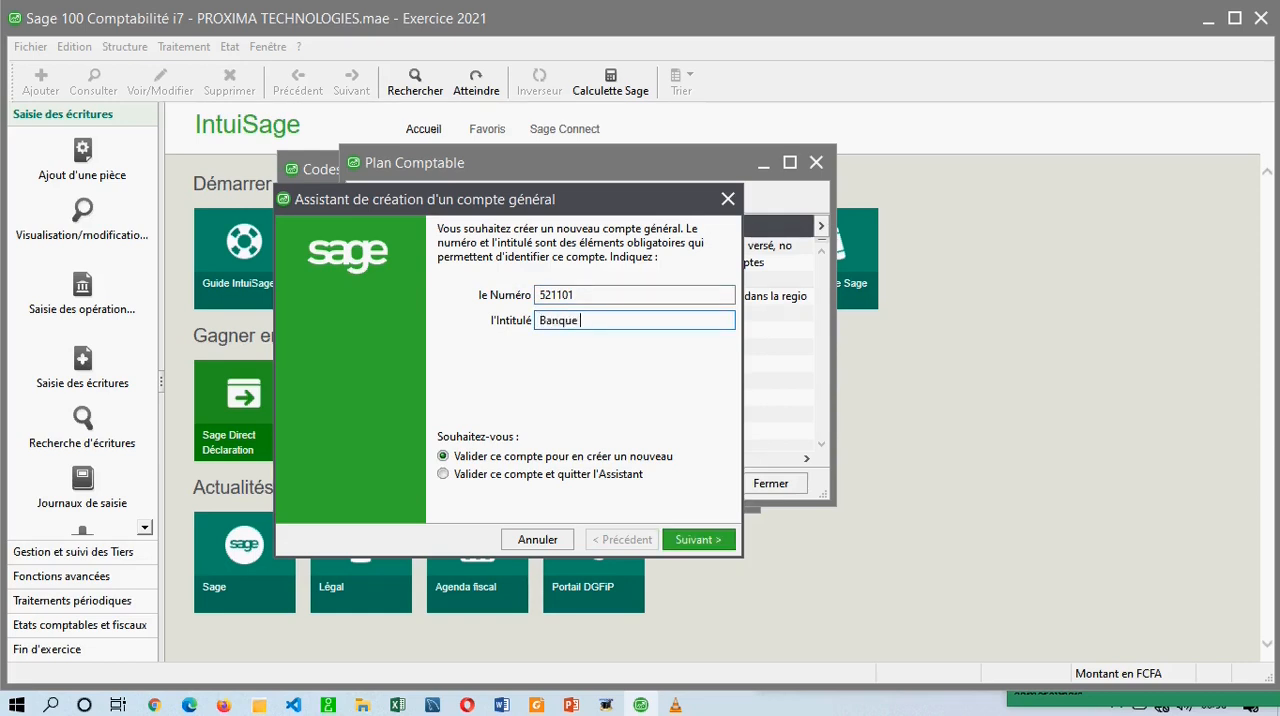
{"action": "type", "text": " Atlantique"}
{"action": "left_click_drag", "start_coordinate": [577, 296], "coordinate": [570, 297]}
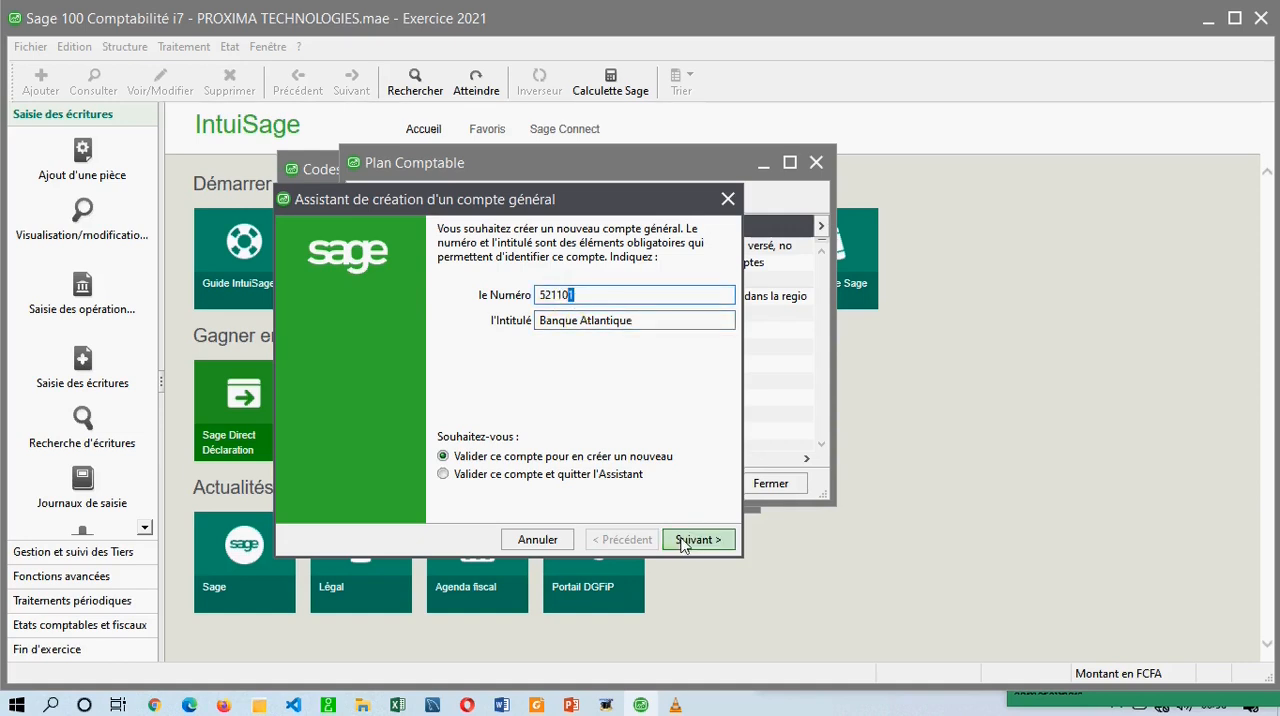
{"action": "left_click", "coordinate": [683, 540]}
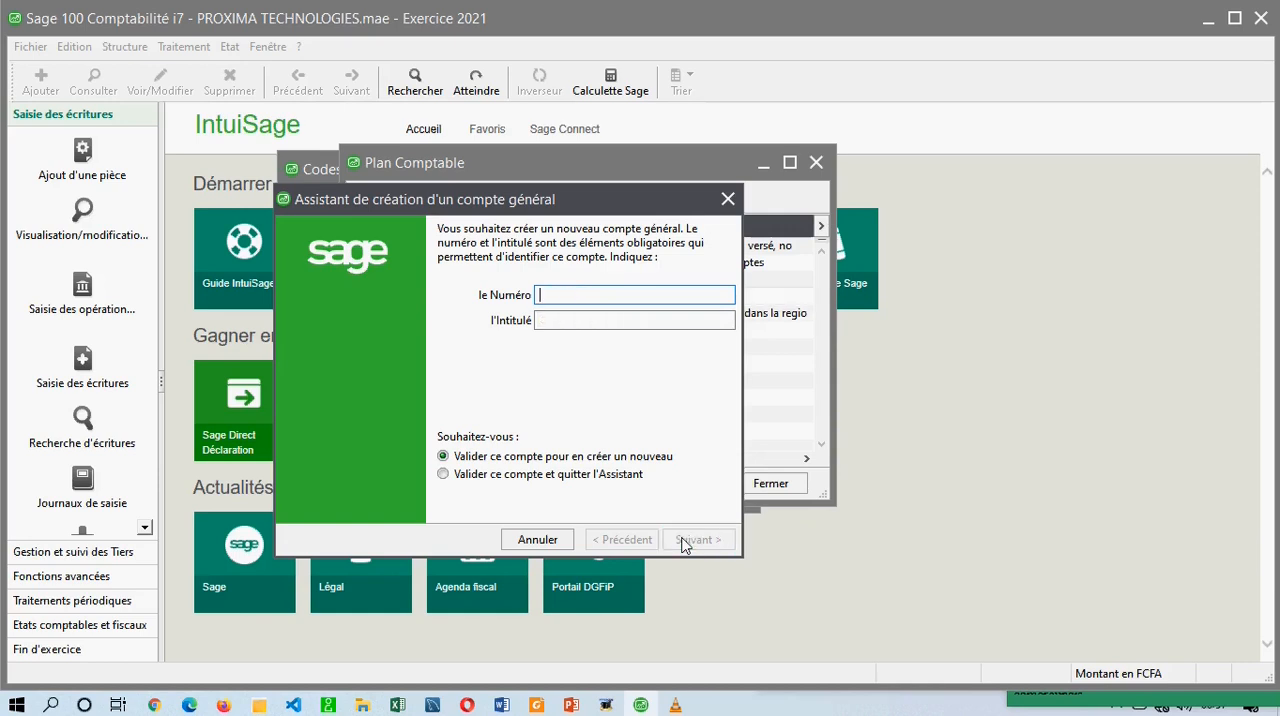
Leave the account creation assistant and view the record of account 7015 vente sur internet.
{"action": "left_click", "coordinate": [727, 200]}
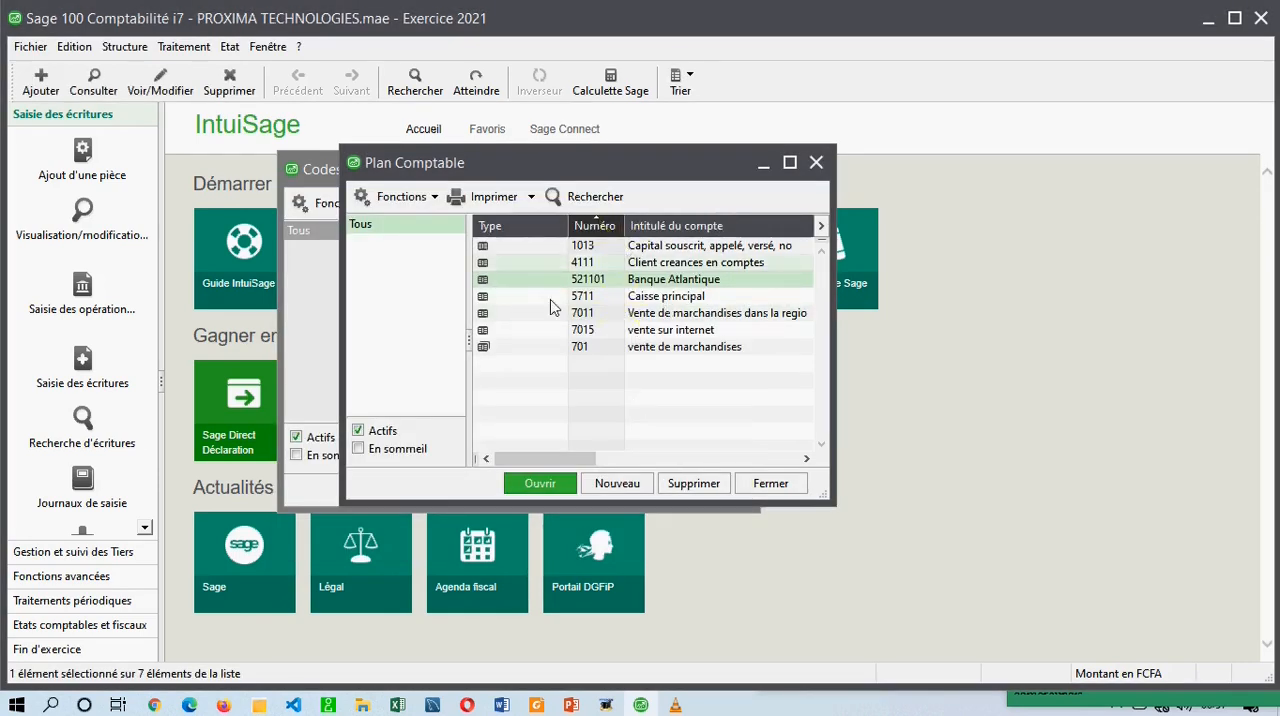
{"action": "left_click", "coordinate": [511, 328]}
{"action": "double_click", "coordinate": [511, 328]}
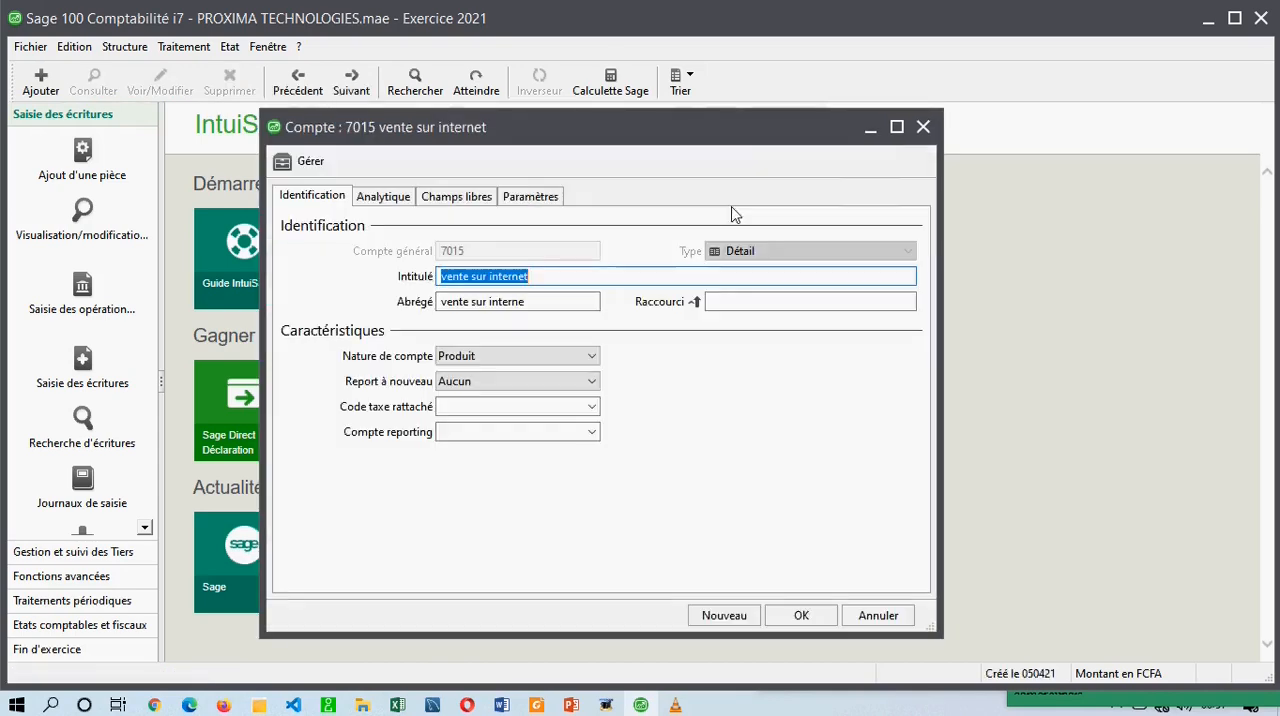
{"action": "left_click", "coordinate": [923, 126]}
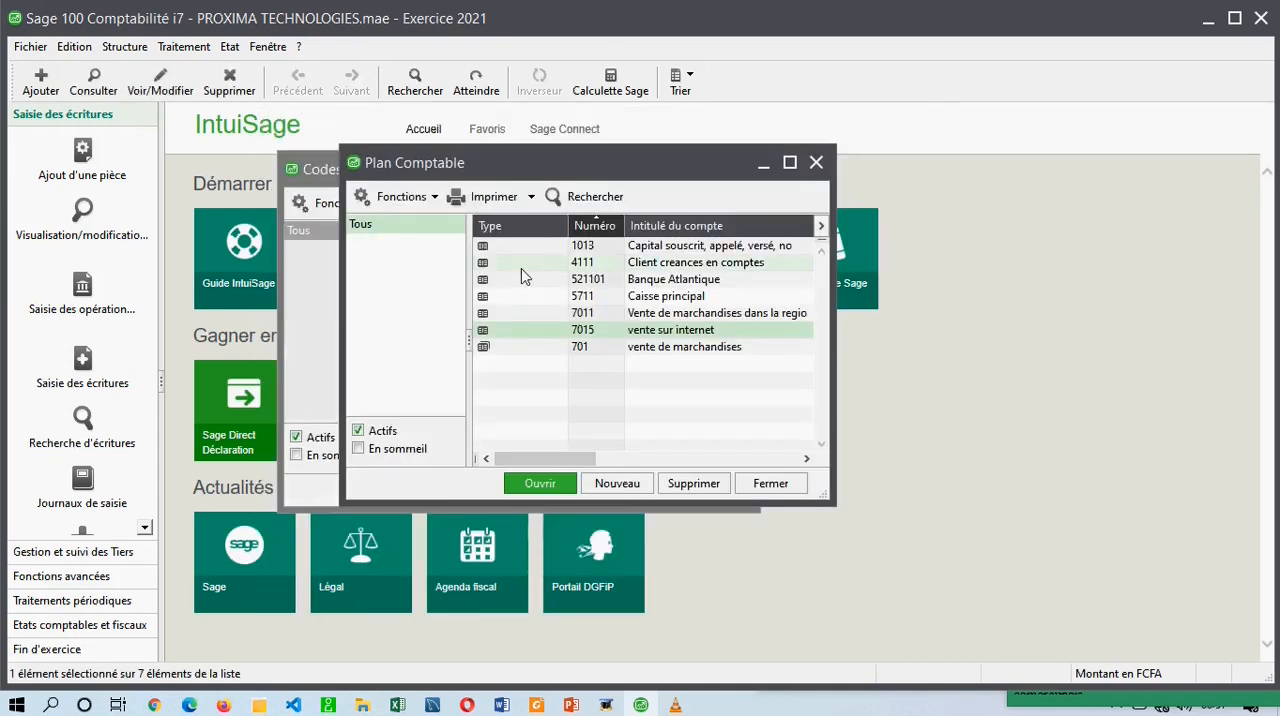
Open the record of account 521101 Banque Atlantique and examine the choices offered for its Nature de compte.
{"action": "left_click", "coordinate": [546, 279]}
{"action": "double_click", "coordinate": [546, 279]}
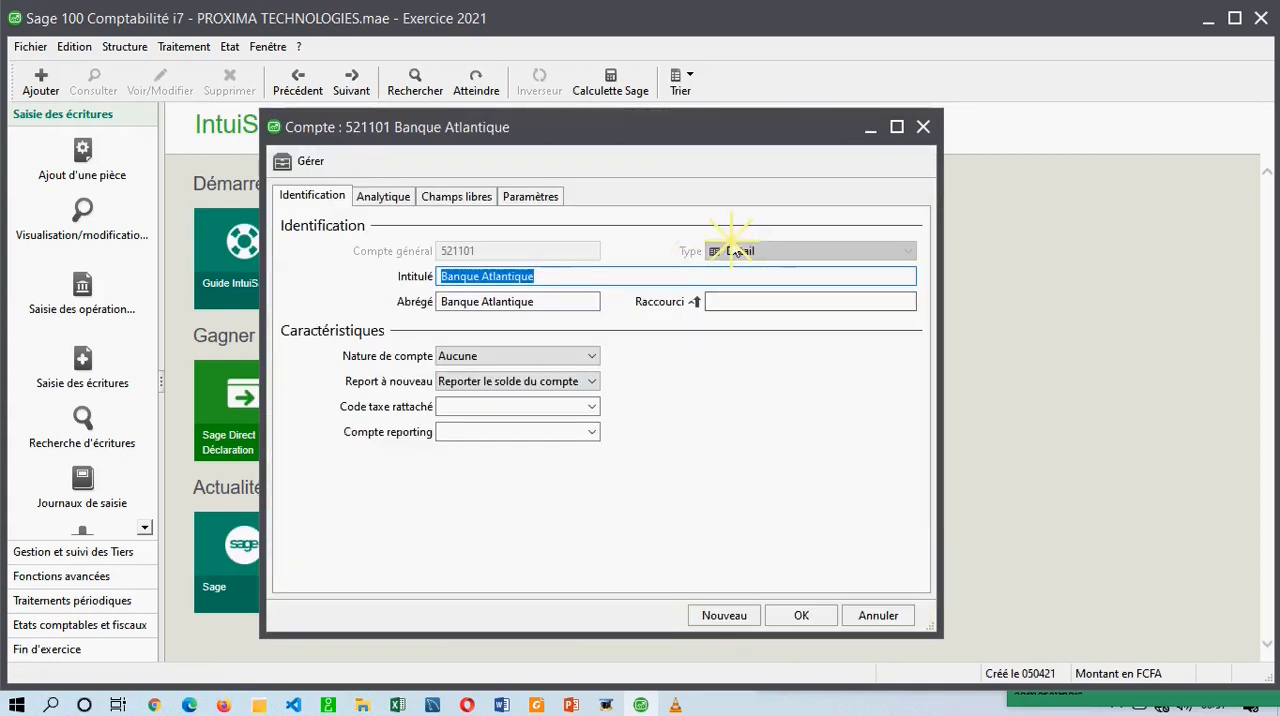
{"action": "left_click", "coordinate": [673, 354]}
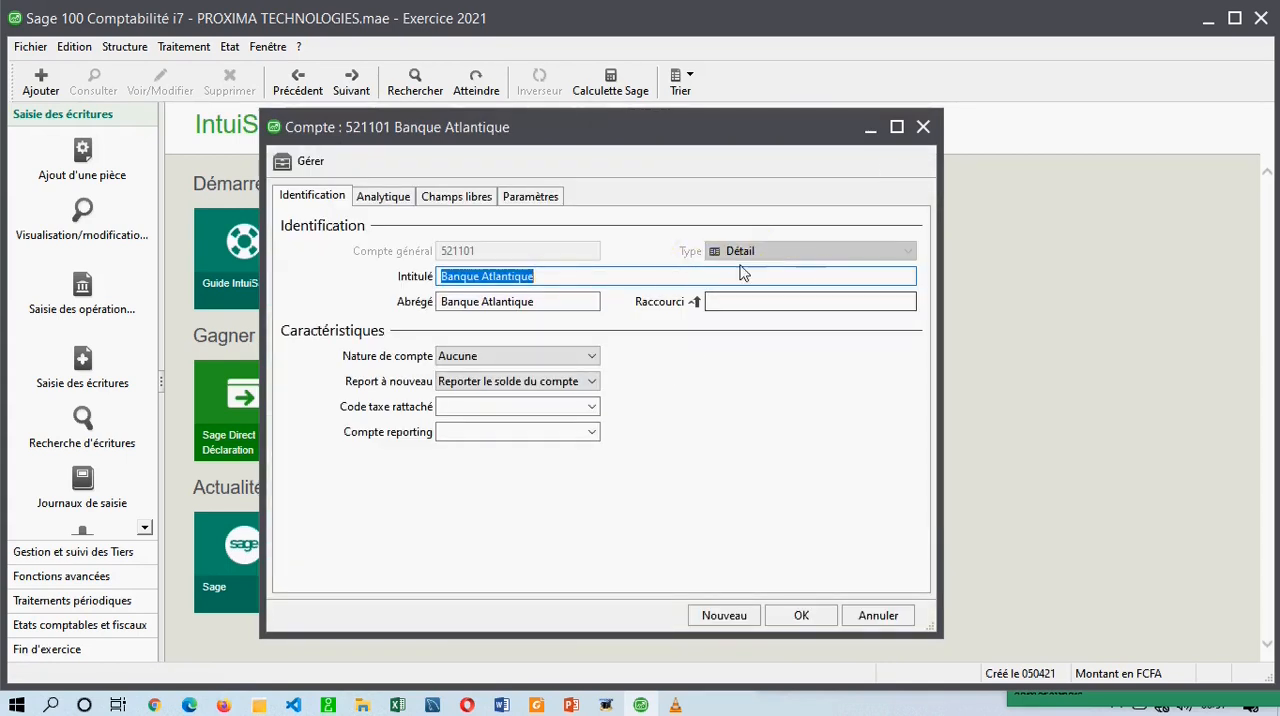
{"action": "left_click", "coordinate": [488, 356]}
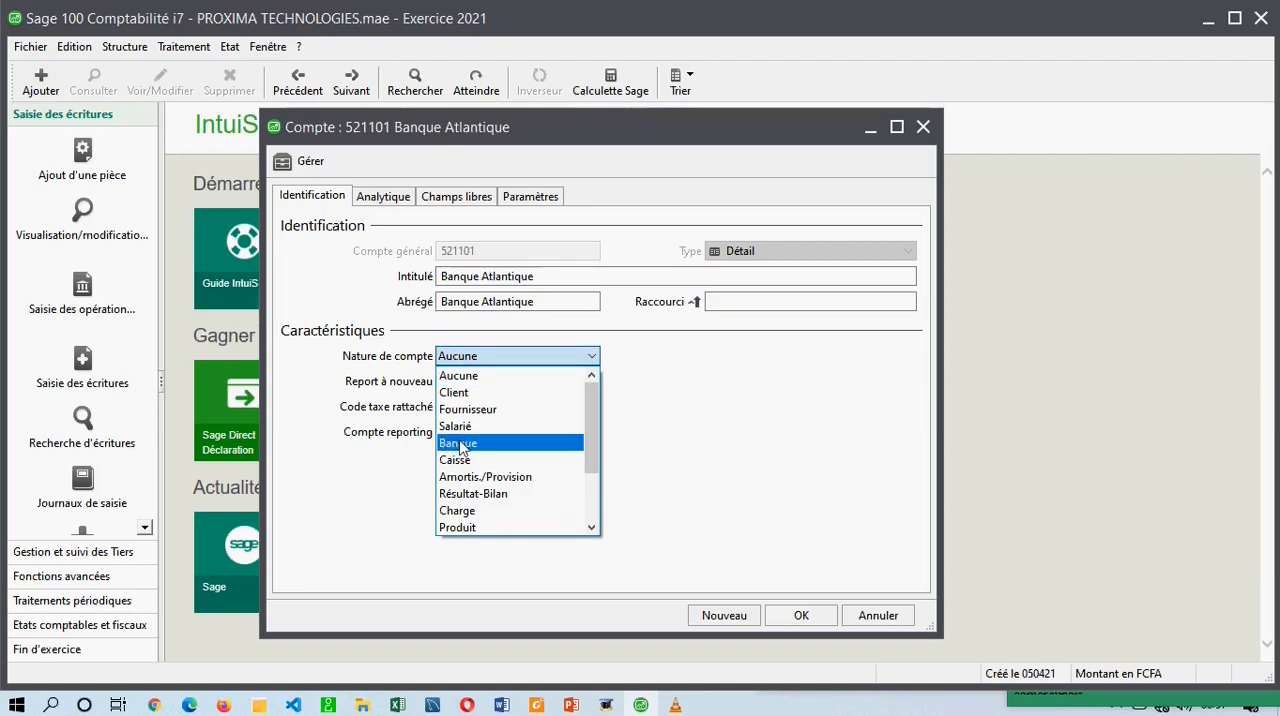
{"action": "left_click", "coordinate": [378, 455]}
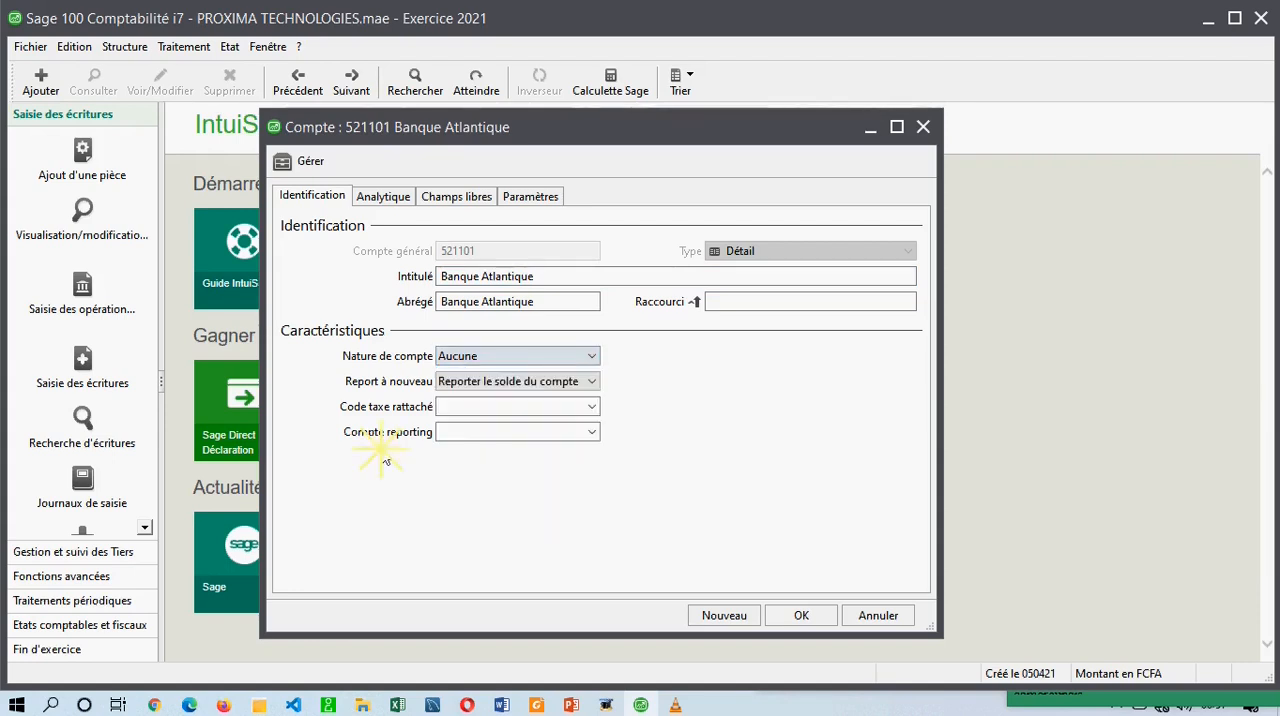
{"action": "left_click", "coordinate": [923, 128]}
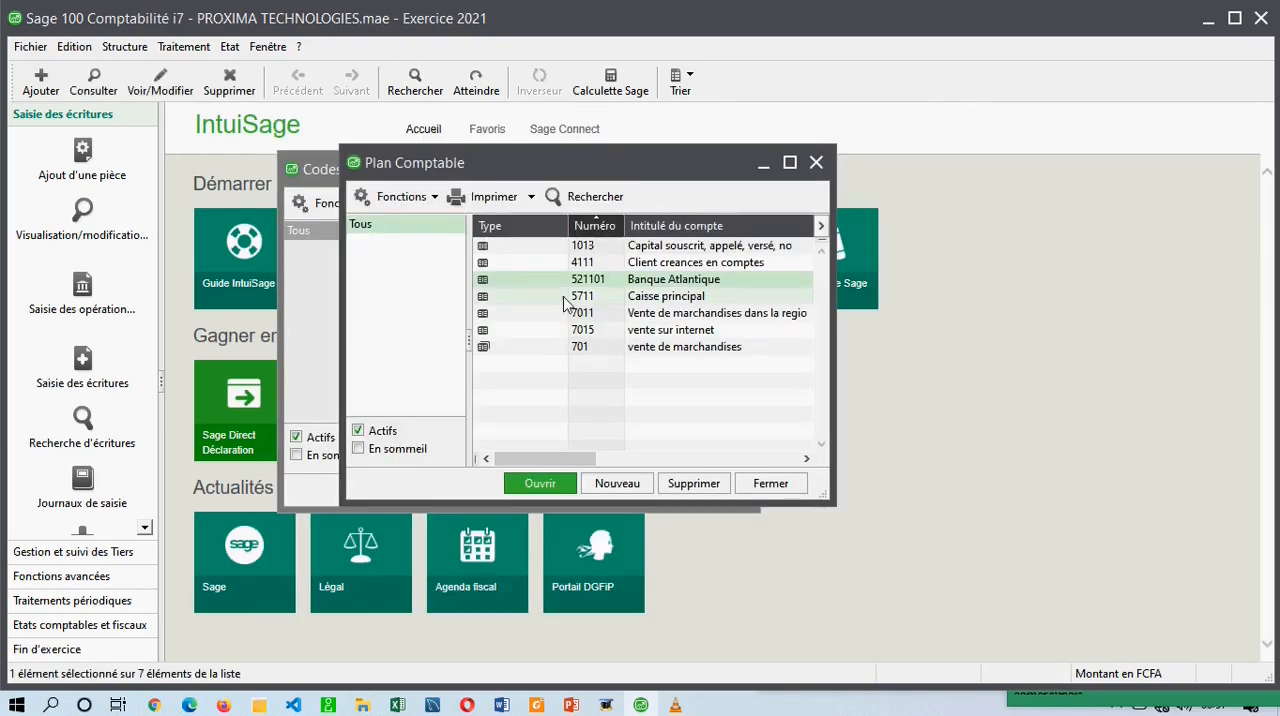
{"action": "double_click", "coordinate": [578, 280]}
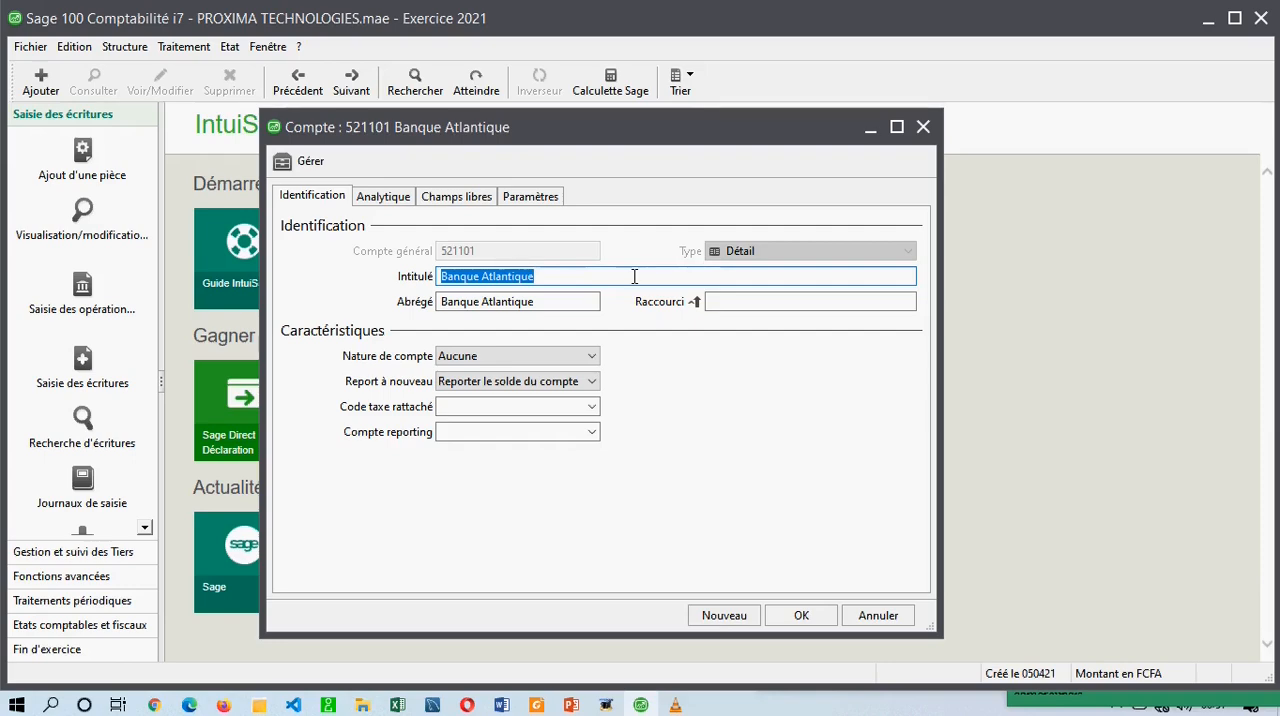
{"action": "left_click", "coordinate": [923, 127]}
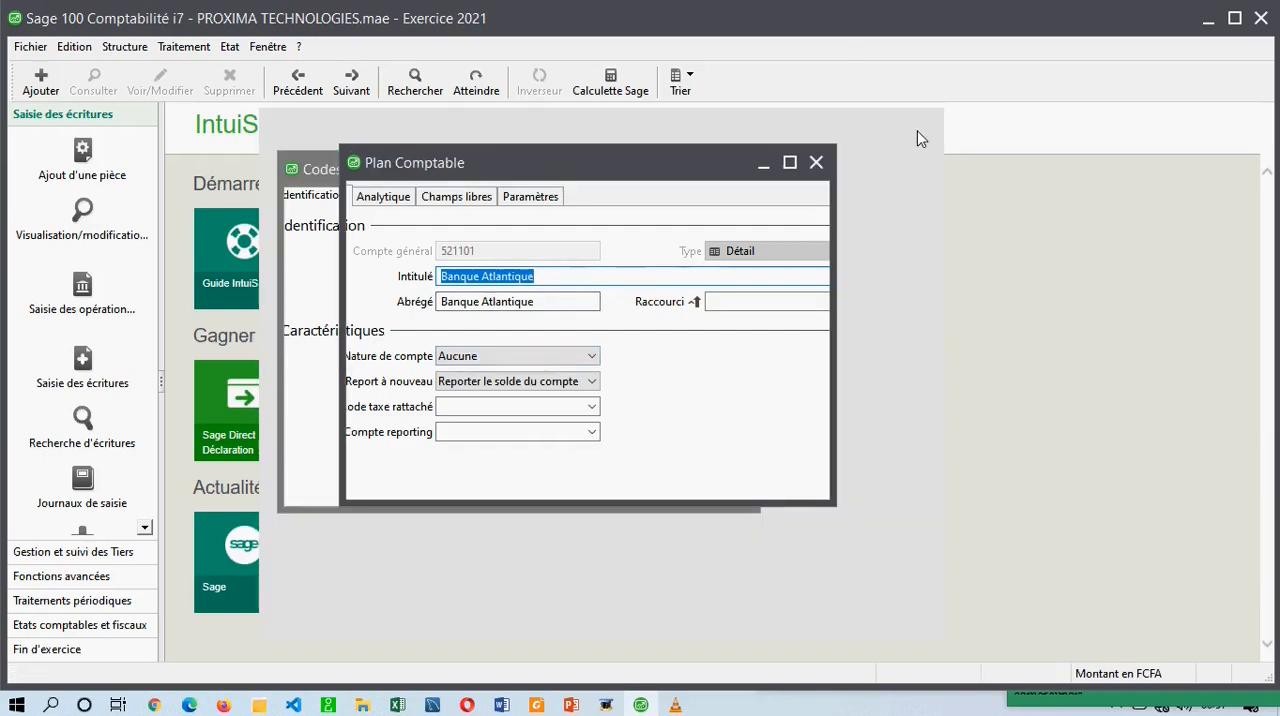
Open the record of account 5711 Caisse principal, review the choices for its Nature de compte, and close it.
{"action": "double_click", "coordinate": [580, 296]}
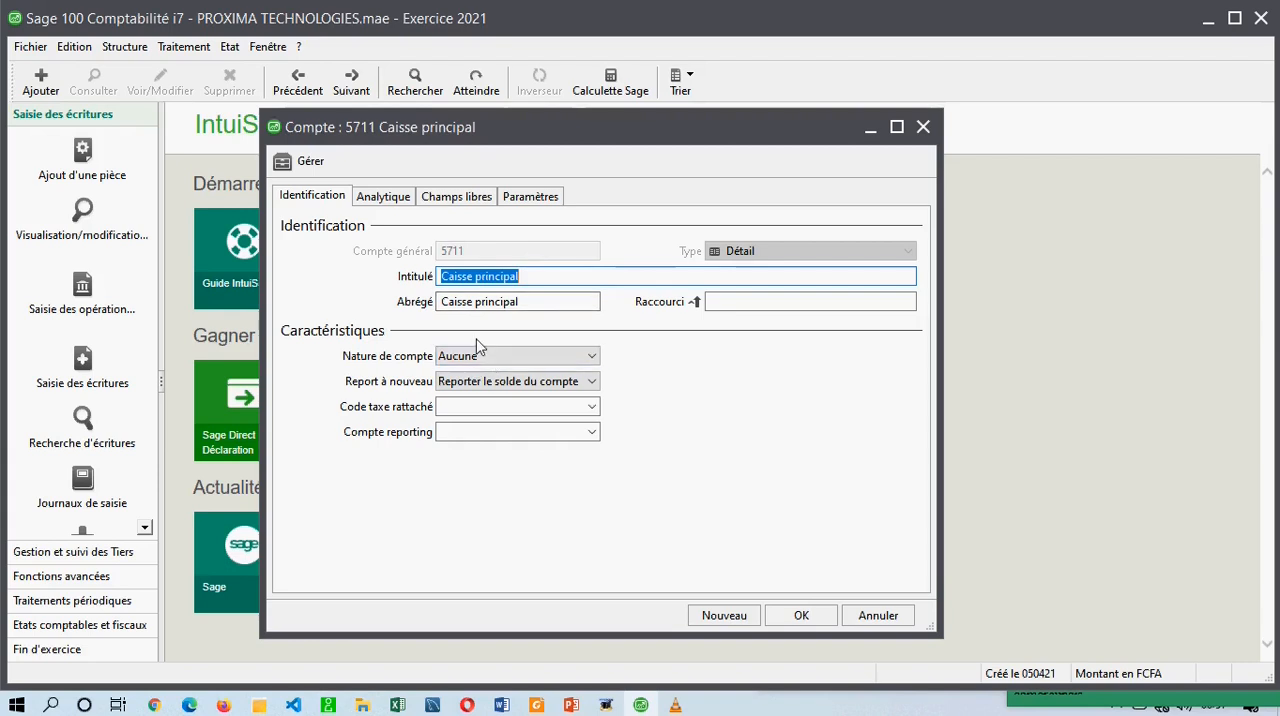
{"action": "left_click", "coordinate": [463, 360]}
{"action": "left_click", "coordinate": [463, 360]}
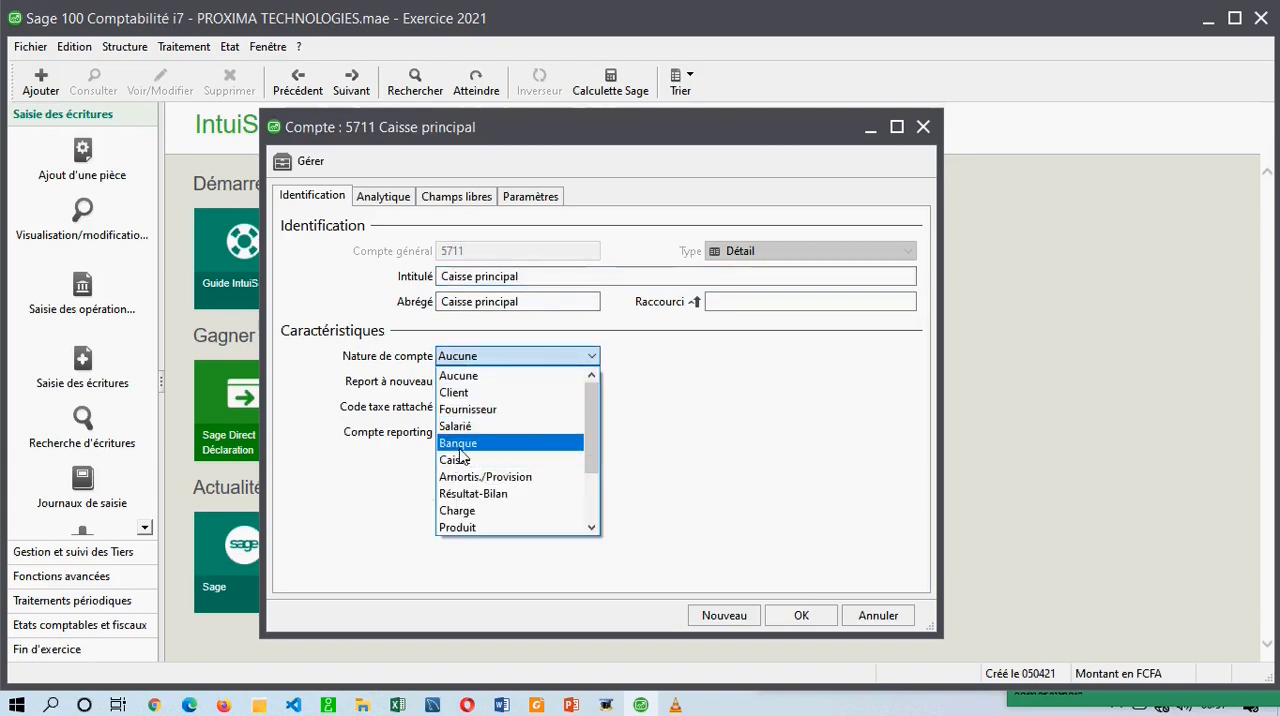
{"action": "left_click", "coordinate": [714, 409]}
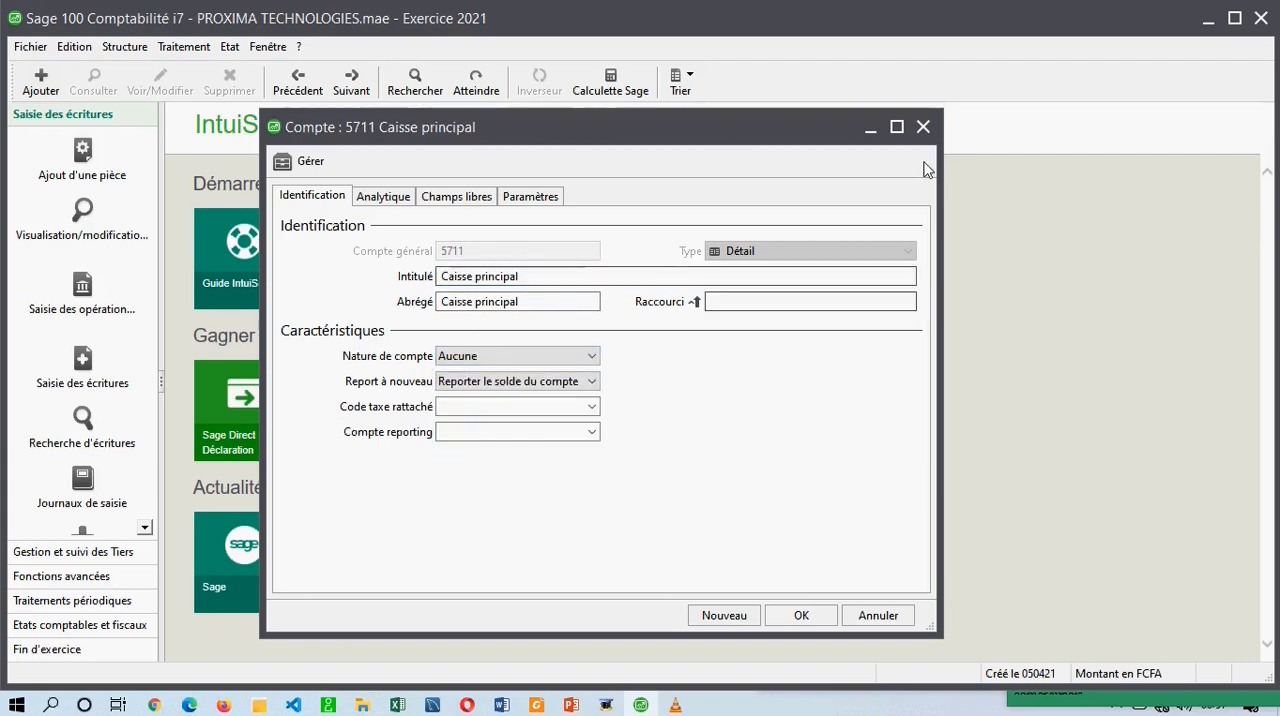
{"action": "left_click", "coordinate": [923, 127]}
Start a new journal code of type Trésorerie with code JCAISS and title JOURNAL DE CAISSE, without analytical allocation.
{"action": "left_click", "coordinate": [124, 46]}
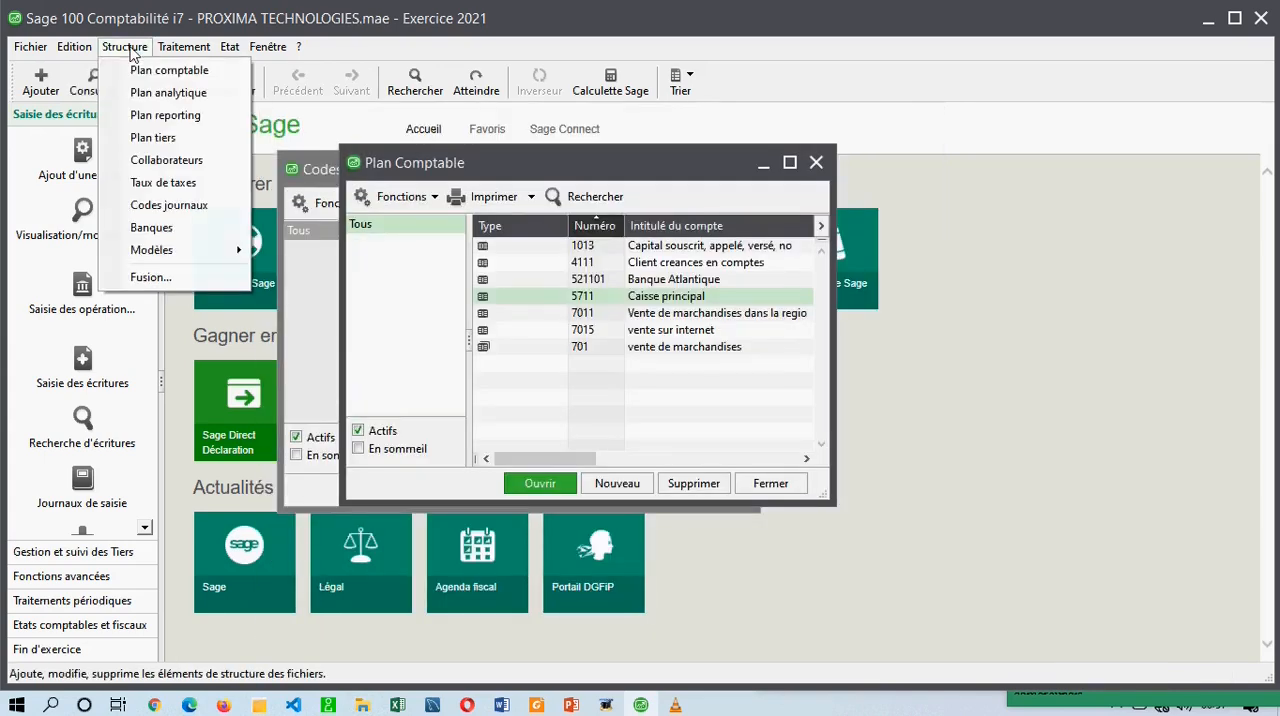
{"action": "left_click", "coordinate": [176, 206]}
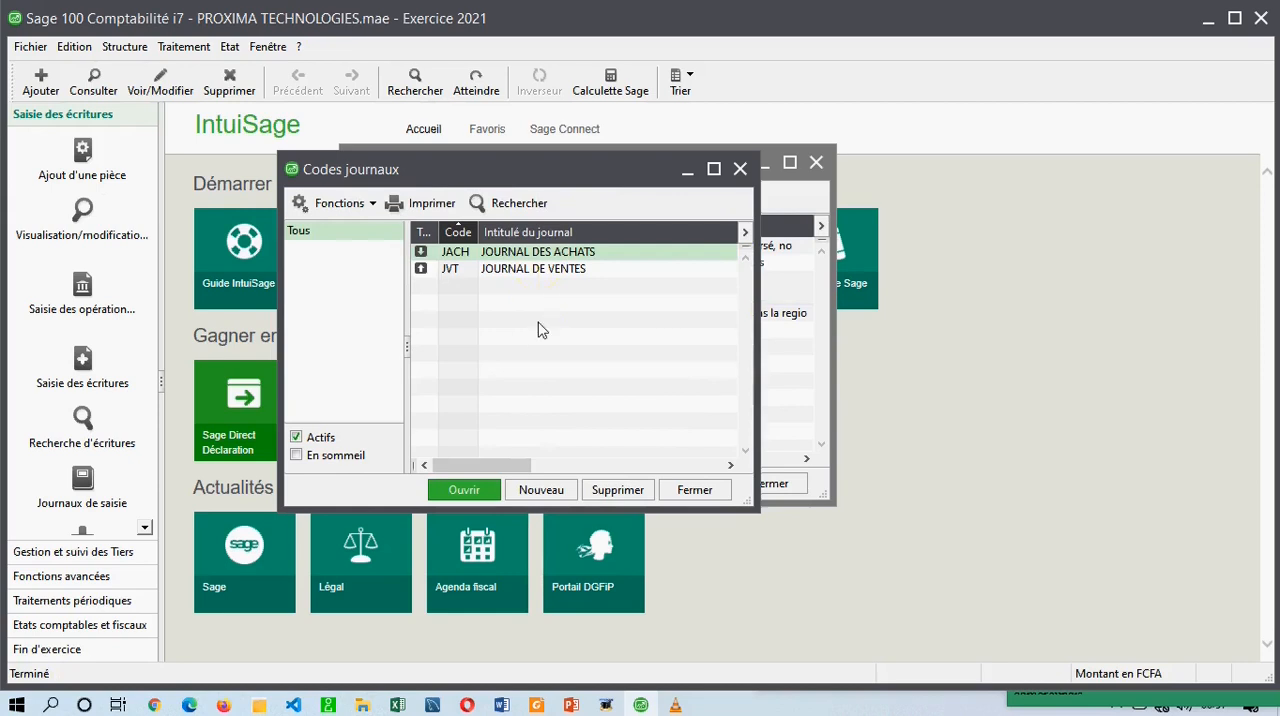
{"action": "left_click", "coordinate": [541, 490]}
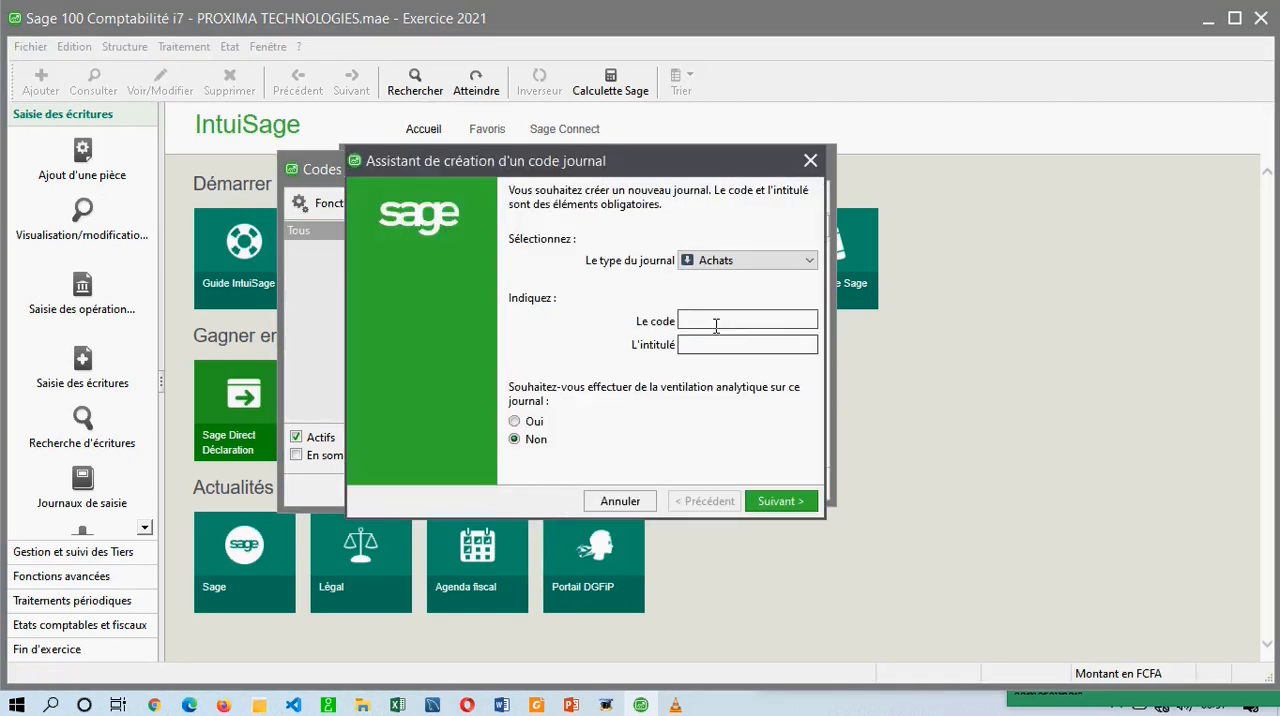
{"action": "left_click", "coordinate": [745, 262]}
{"action": "left_click", "coordinate": [724, 311]}
{"action": "left_click", "coordinate": [711, 319]}
{"action": "type", "text": "jz"}
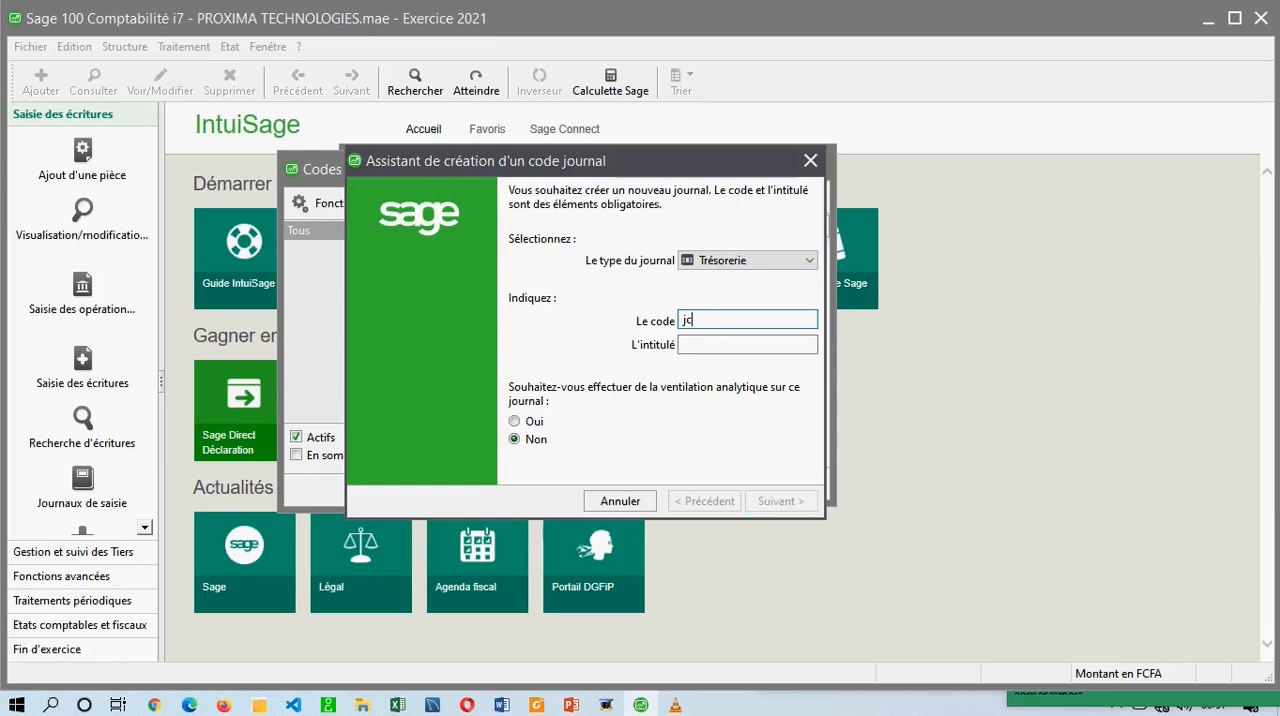
{"action": "key", "text": "Tab"}
{"action": "type", "text": "JOURNAL DE CAISSE"}
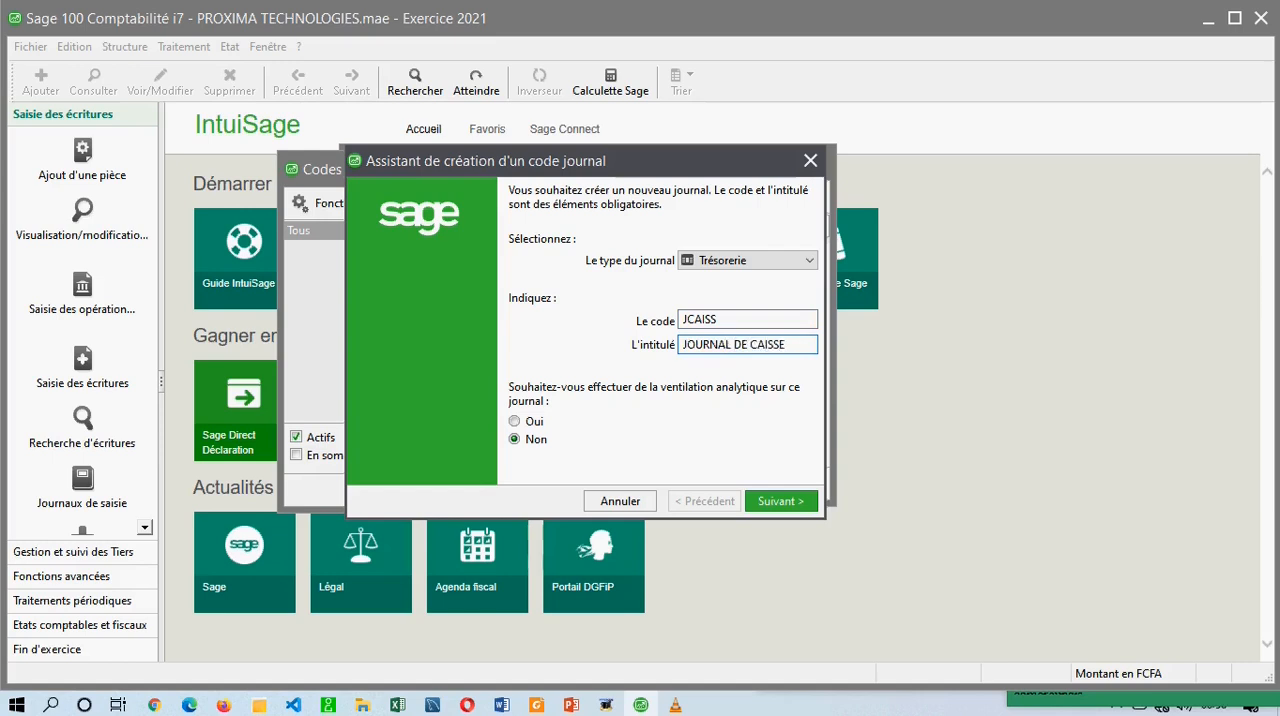
{"action": "left_click", "coordinate": [781, 503]}
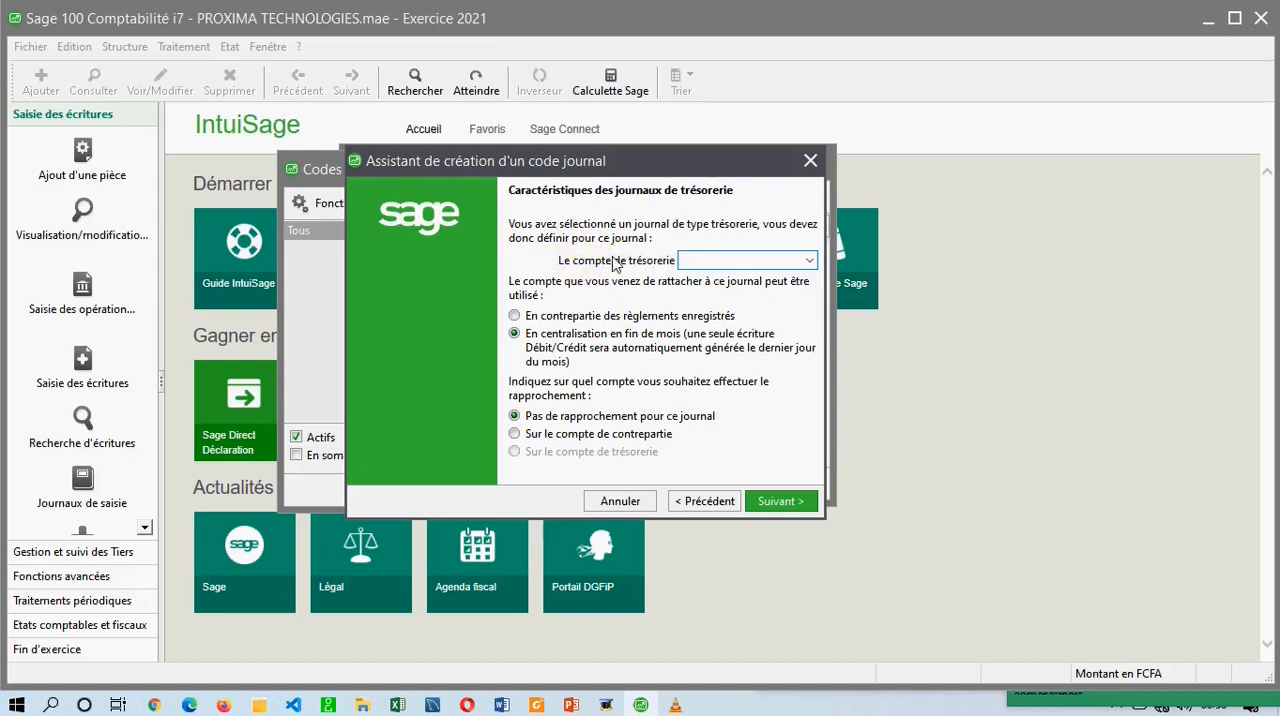
Assign 5711 as the journal's treasury account and use it En contrepartie des règlements enregistrés.
{"action": "left_click", "coordinate": [808, 260]}
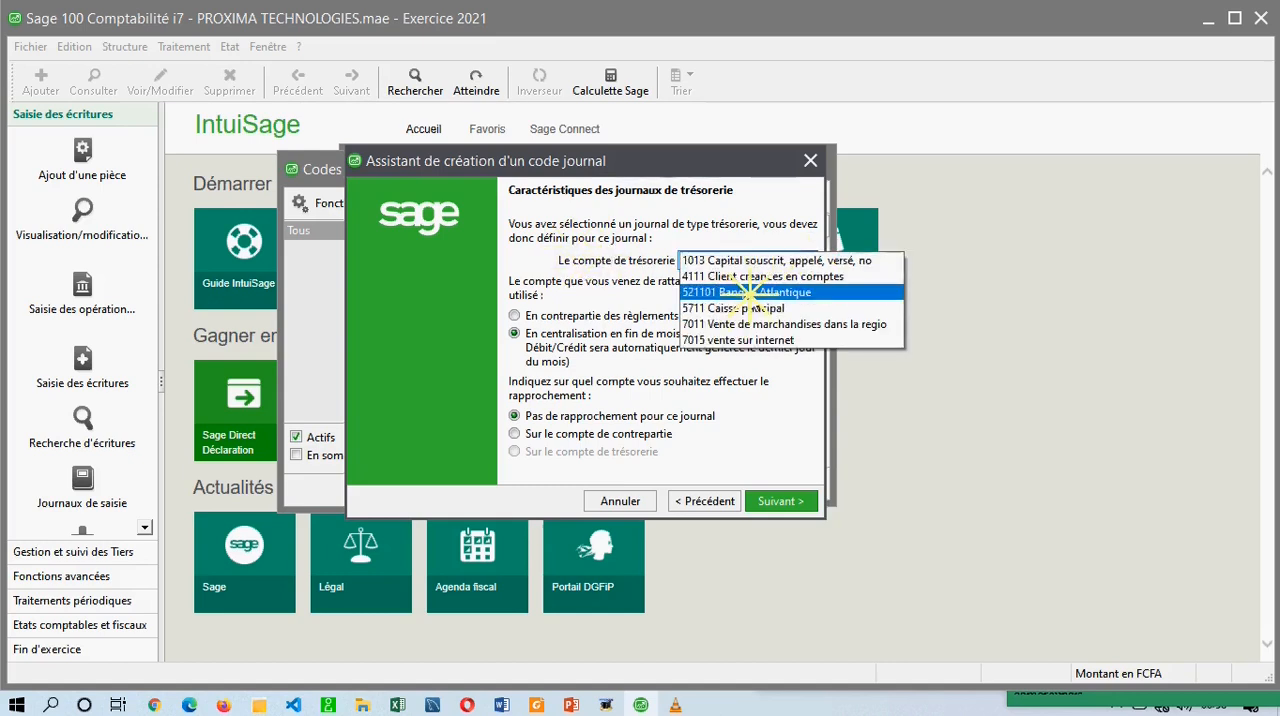
{"action": "left_click", "coordinate": [749, 310]}
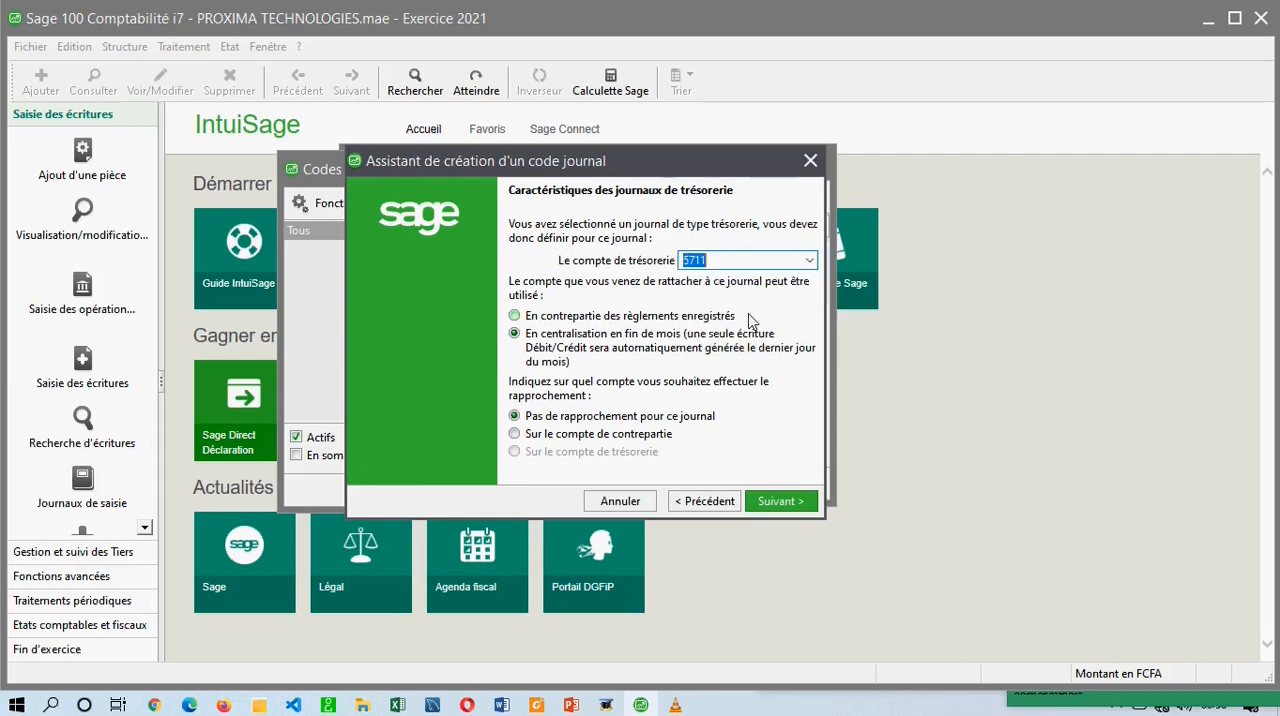
{"action": "key", "text": "Tab"}
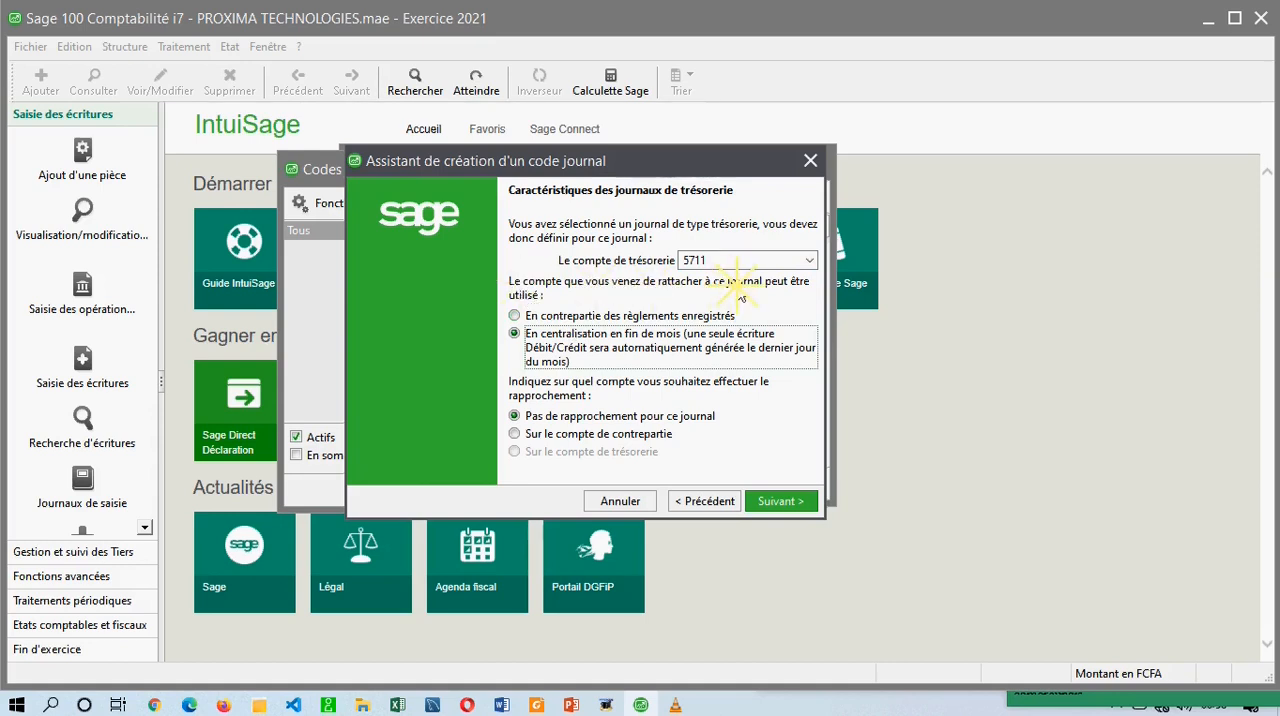
{"action": "left_click", "coordinate": [529, 318]}
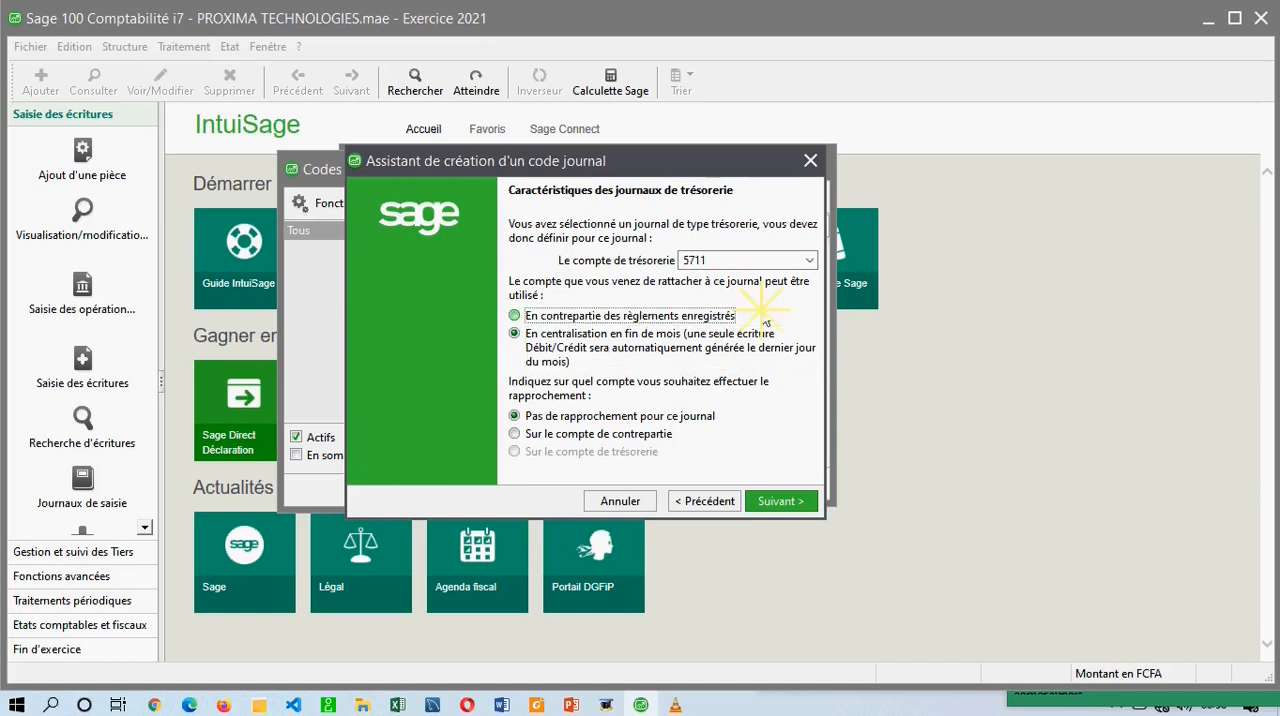
{"action": "left_click", "coordinate": [536, 343]}
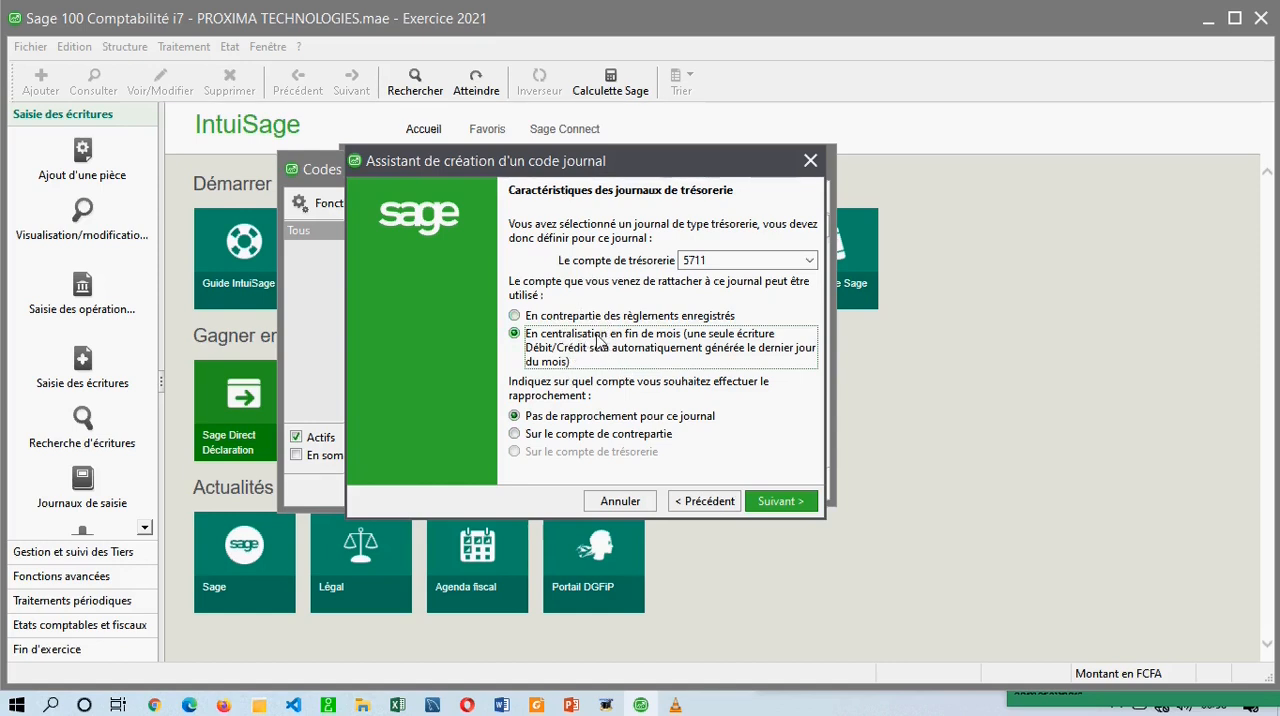
{"action": "left_click", "coordinate": [530, 317]}
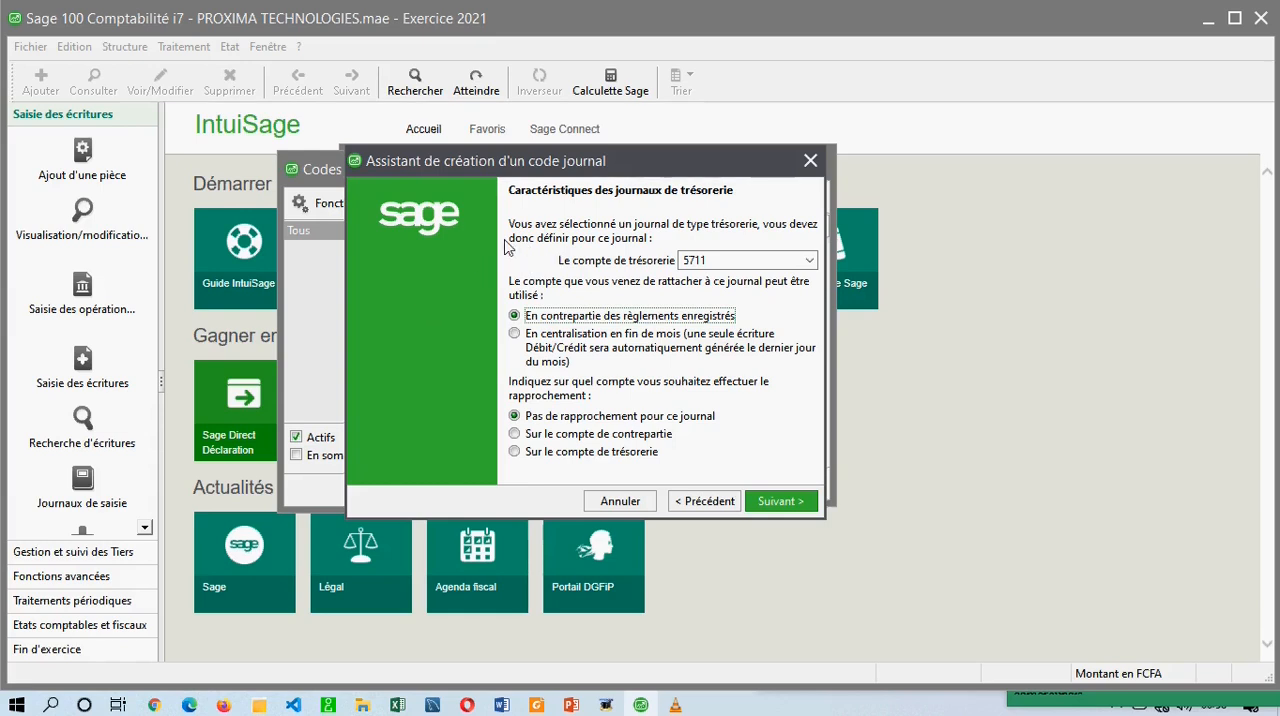
{"action": "left_click", "coordinate": [712, 260]}
{"action": "left_click", "coordinate": [620, 258]}
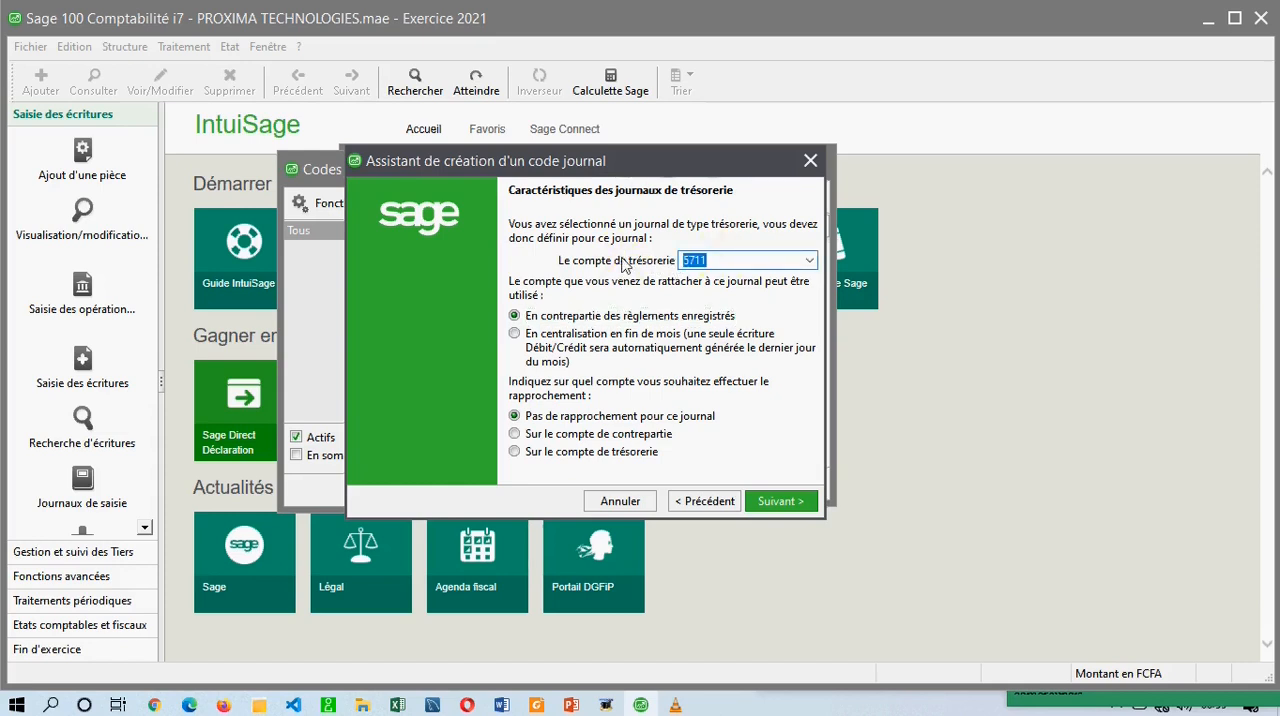
{"action": "left_click", "coordinate": [700, 318]}
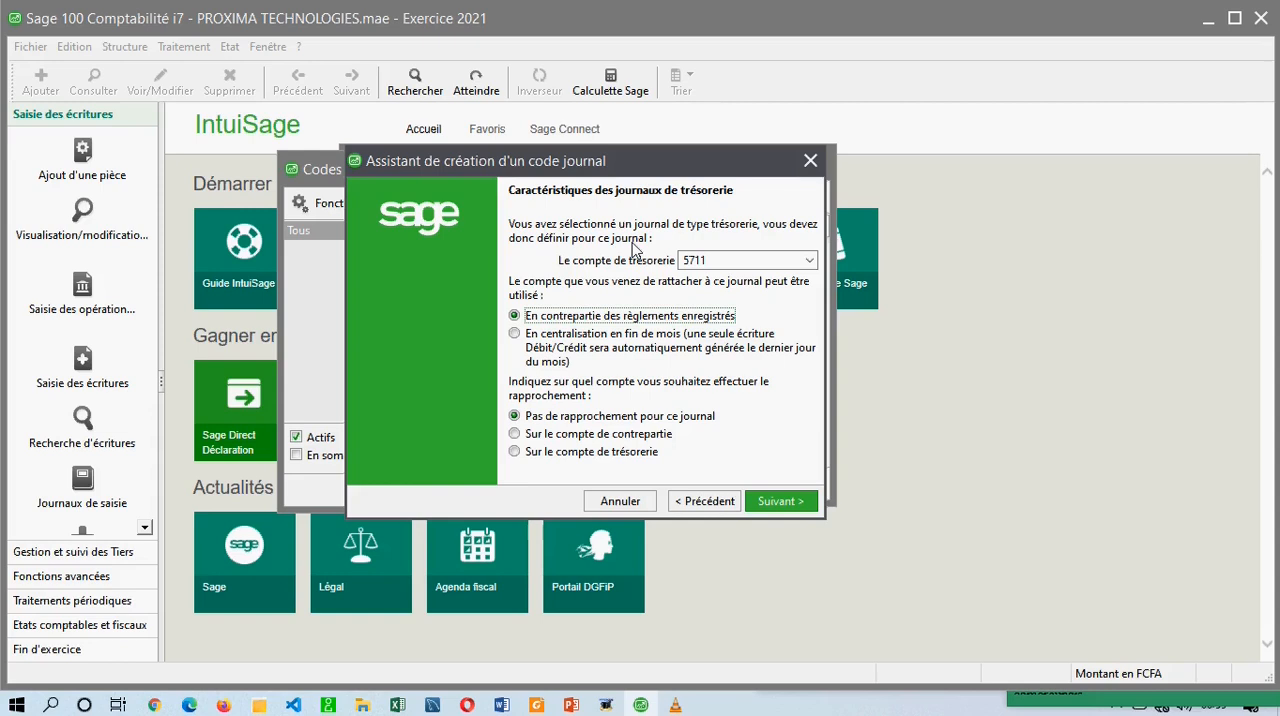
{"action": "left_click", "coordinate": [714, 262]}
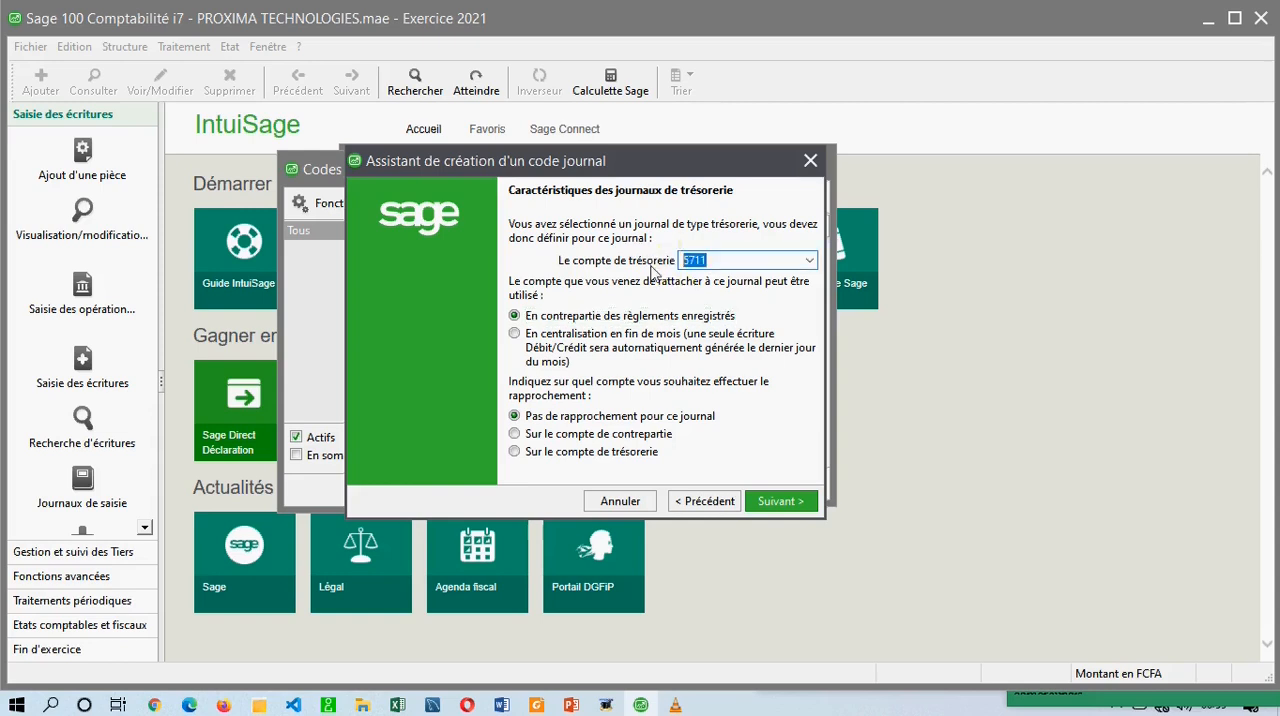
{"action": "left_click", "coordinate": [709, 316]}
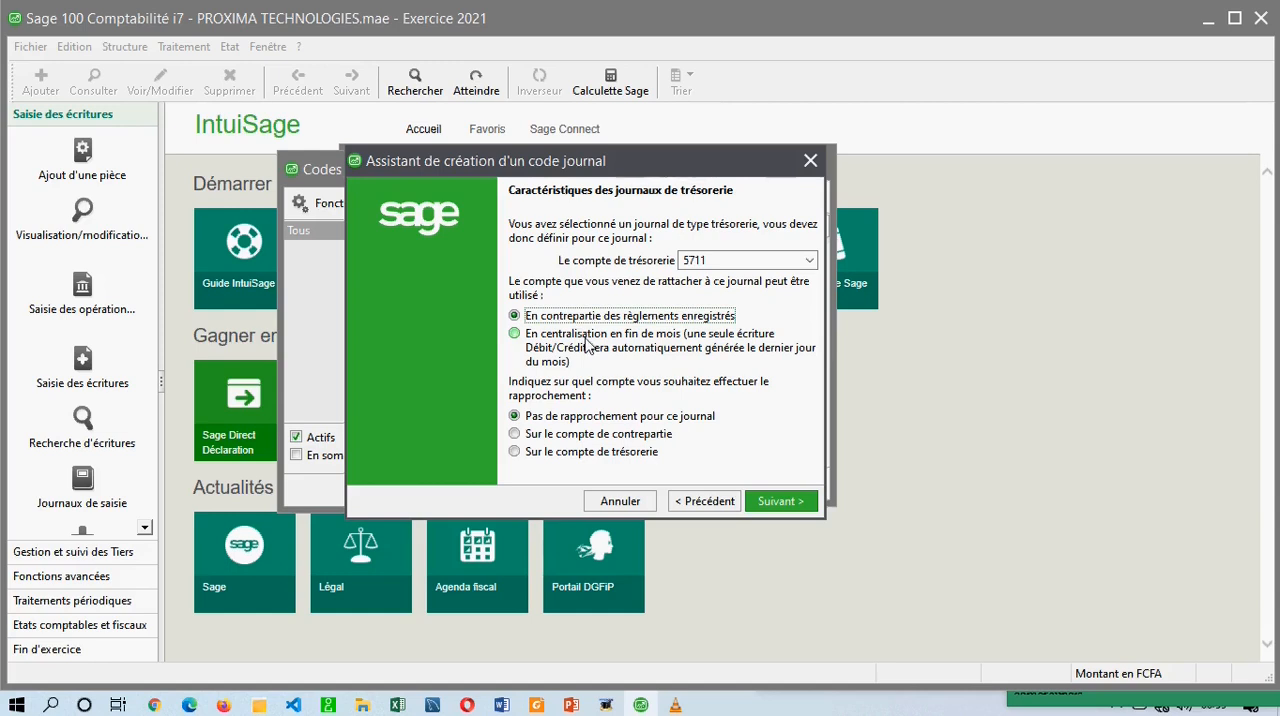
{"action": "left_click", "coordinate": [689, 259]}
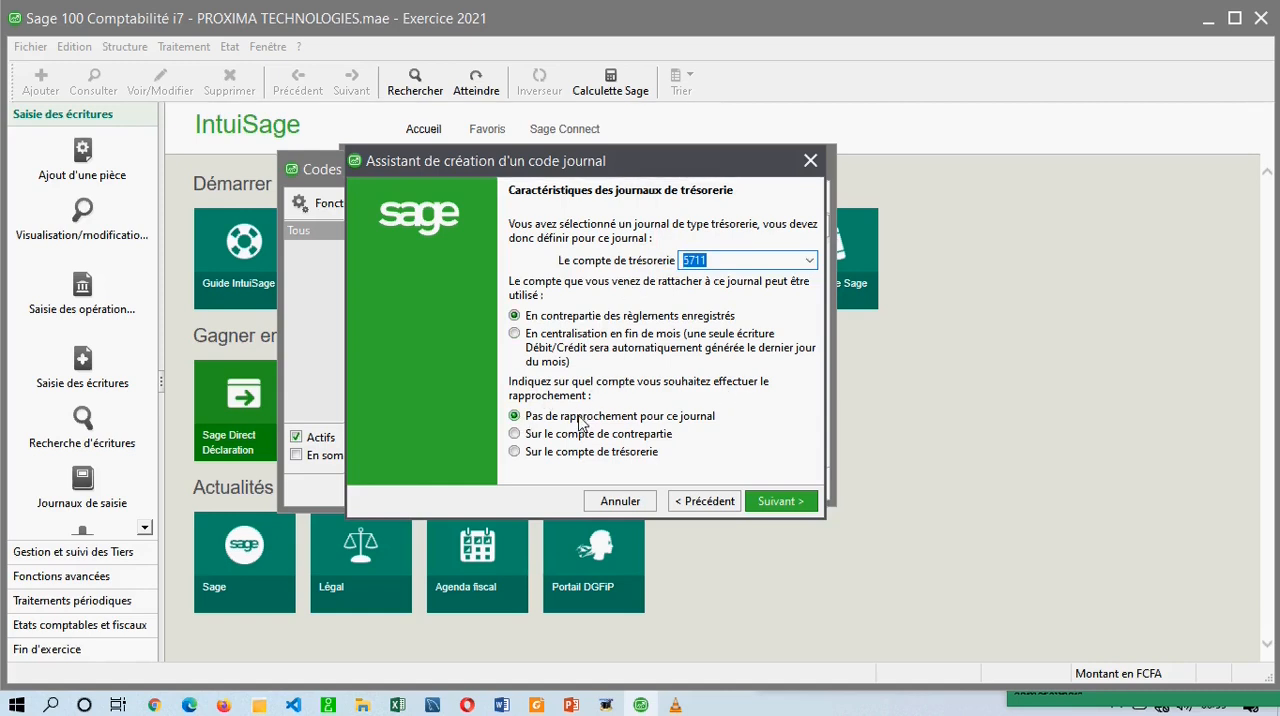
Set the reconciliation to Sur le compte de contrepartie and try to continue, declining to use account 5711 with its present nature.
{"action": "left_click", "coordinate": [615, 416]}
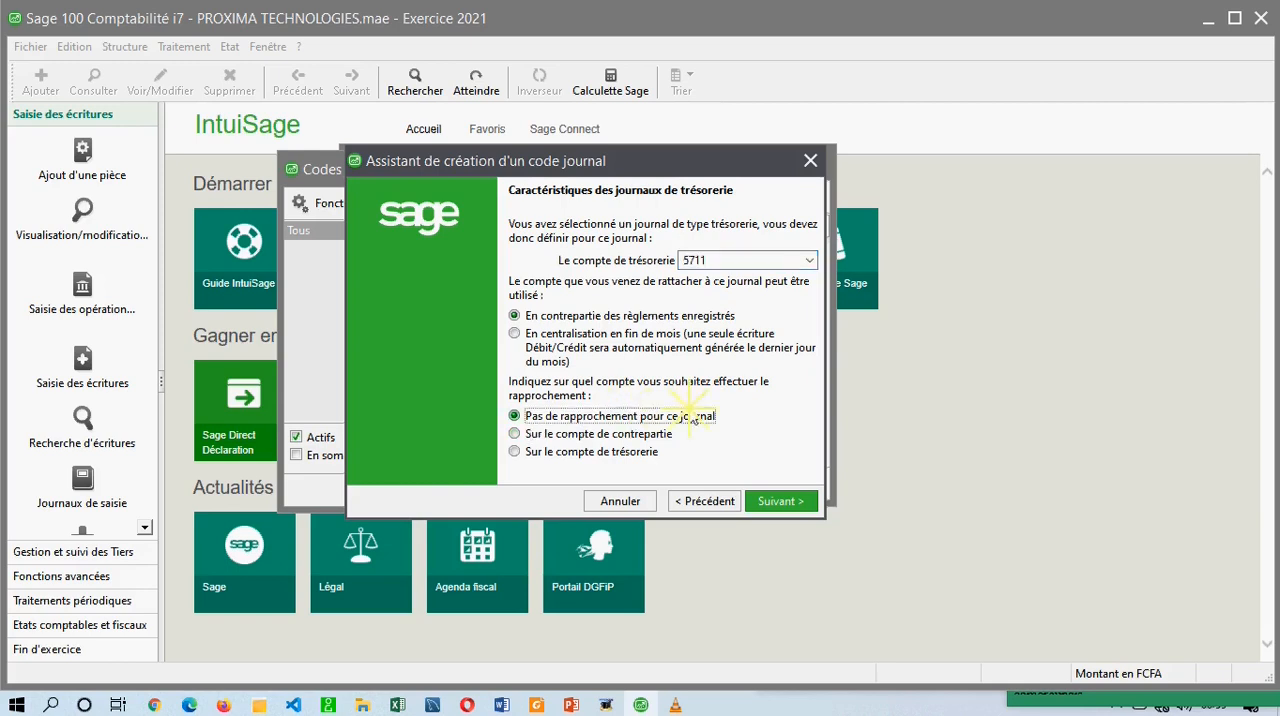
{"action": "left_click", "coordinate": [563, 439]}
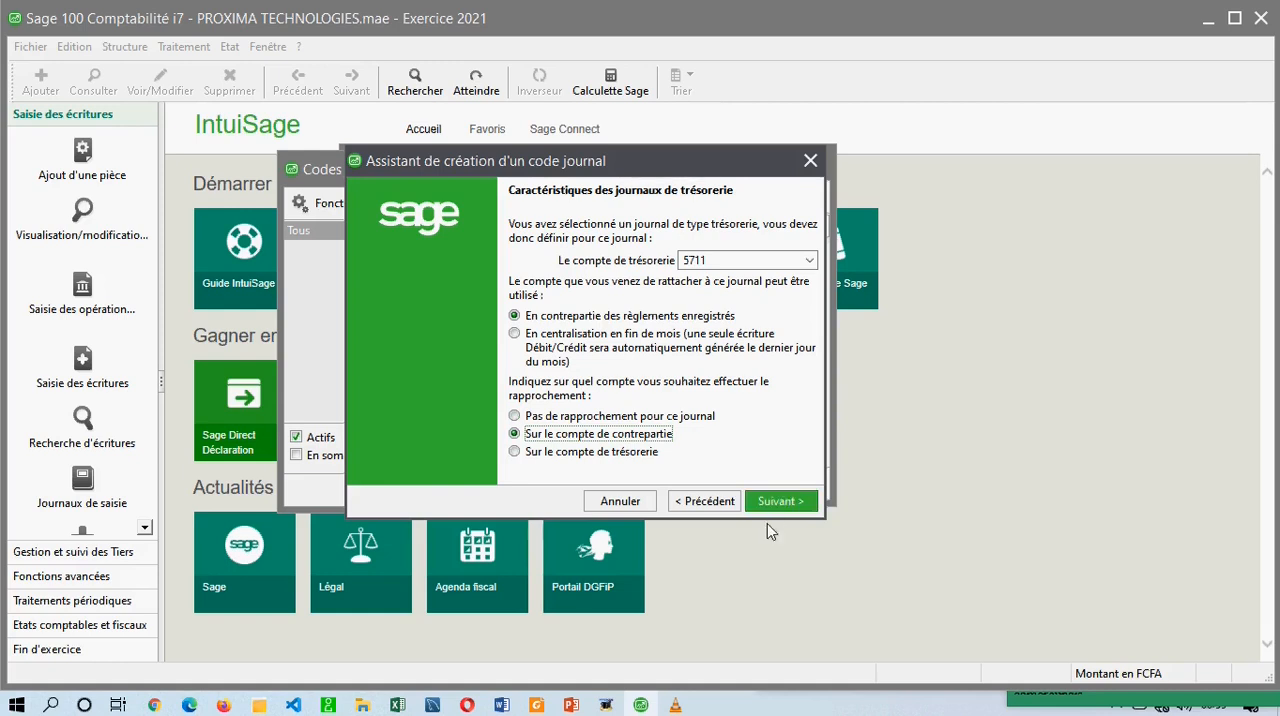
{"action": "left_click", "coordinate": [782, 501]}
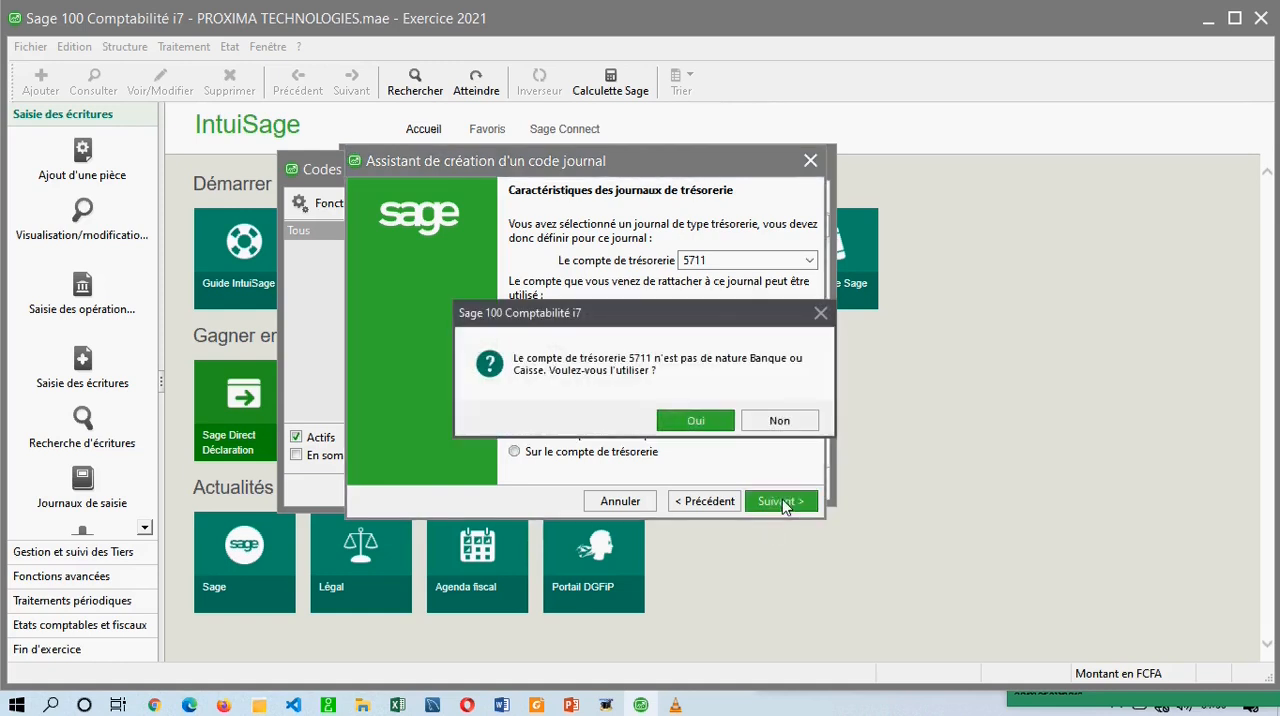
{"action": "left_click_drag", "start_coordinate": [576, 310], "coordinate": [521, 303]}
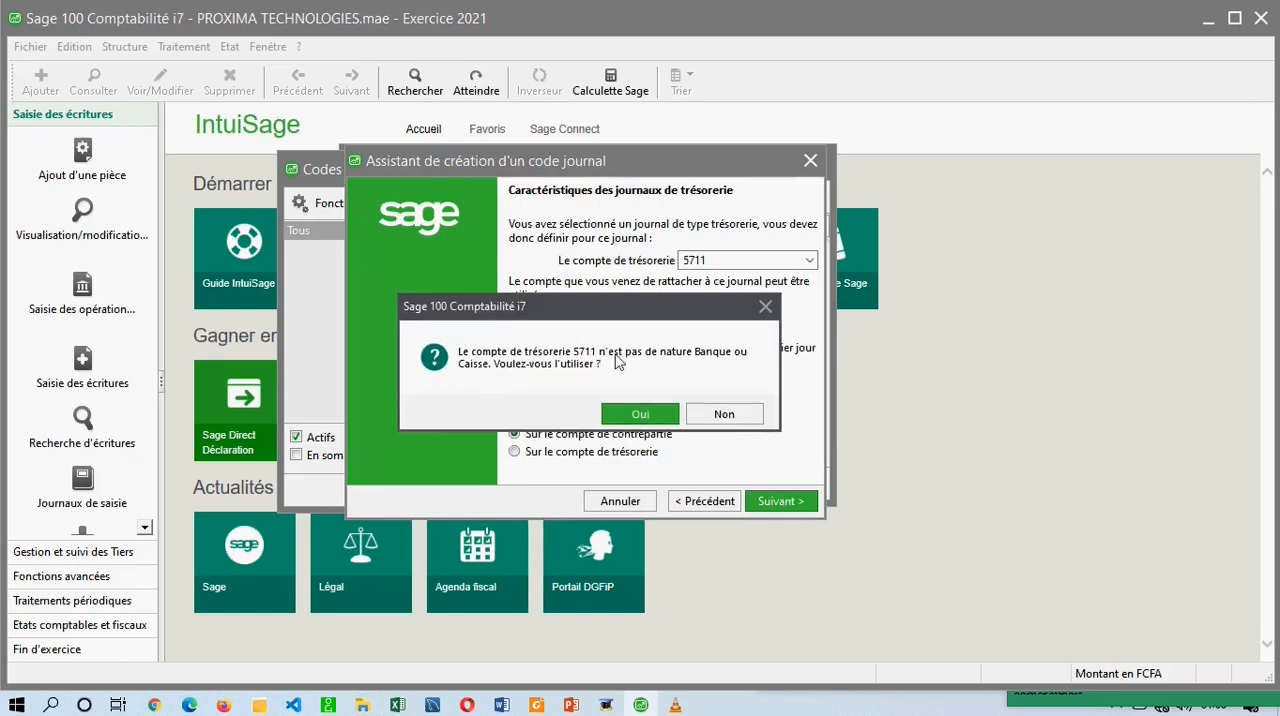
{"action": "left_click", "coordinate": [722, 413]}
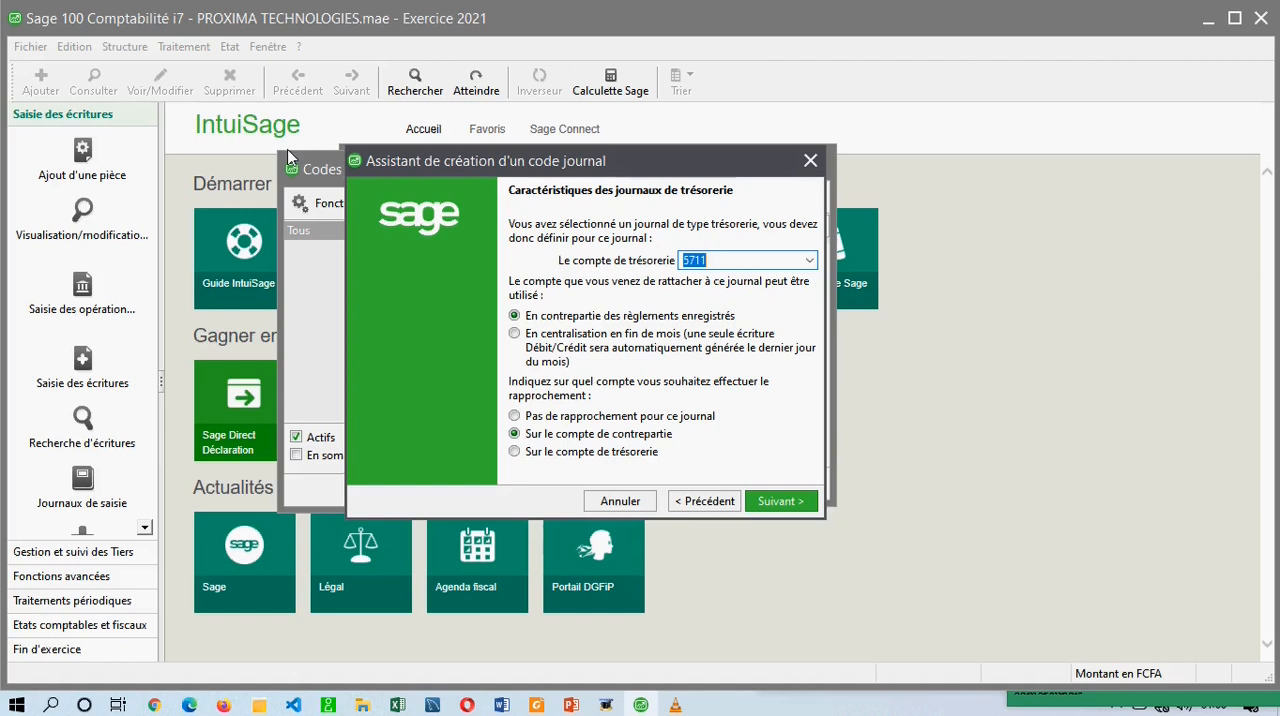
Abandon the new journal code and set the Nature de compte of account 5711 Caisse principal to Caisse in the chart of accounts.
{"action": "left_click", "coordinate": [812, 164]}
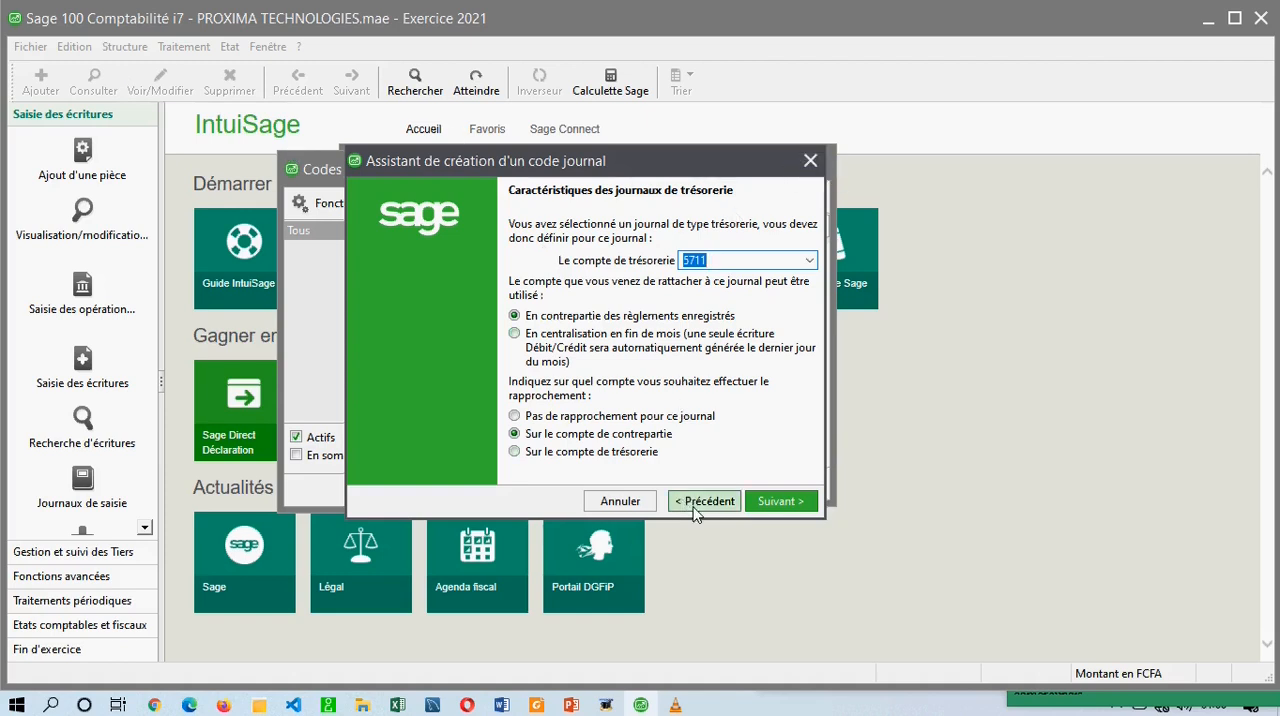
{"action": "left_click", "coordinate": [620, 500]}
{"action": "left_click", "coordinate": [124, 46]}
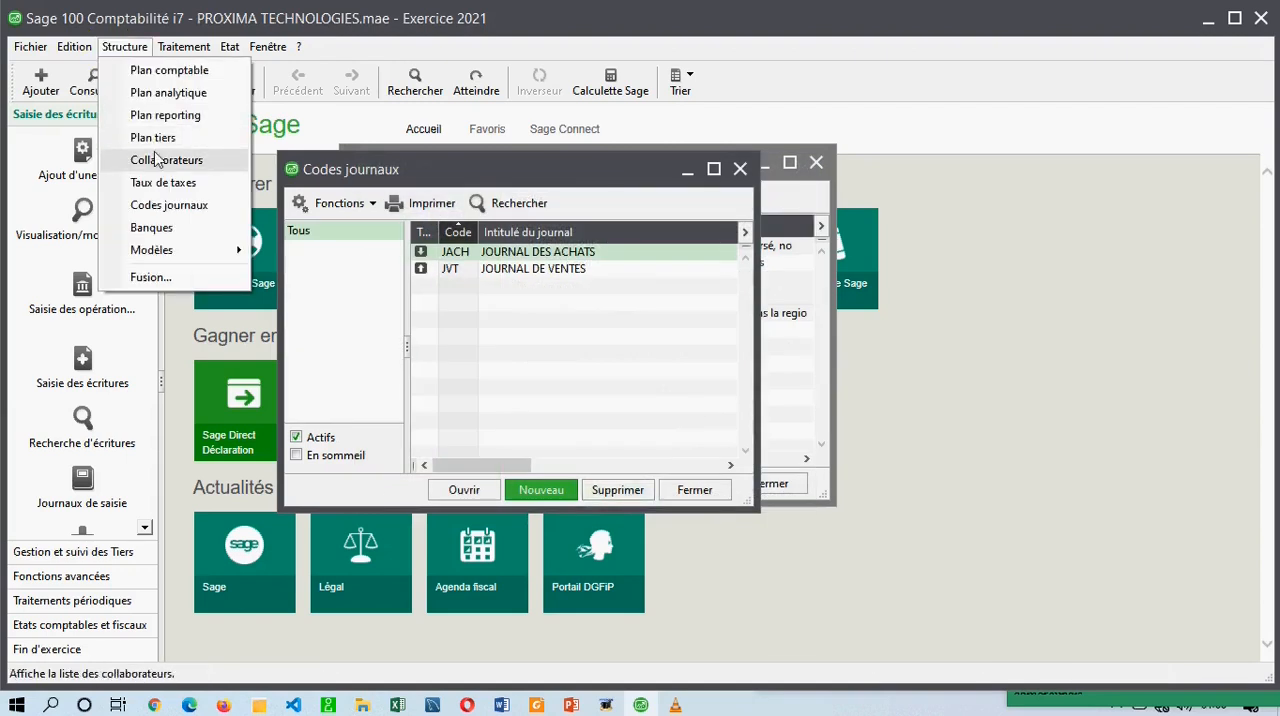
{"action": "left_click", "coordinate": [169, 70]}
{"action": "left_click", "coordinate": [601, 297]}
{"action": "double_click", "coordinate": [601, 297]}
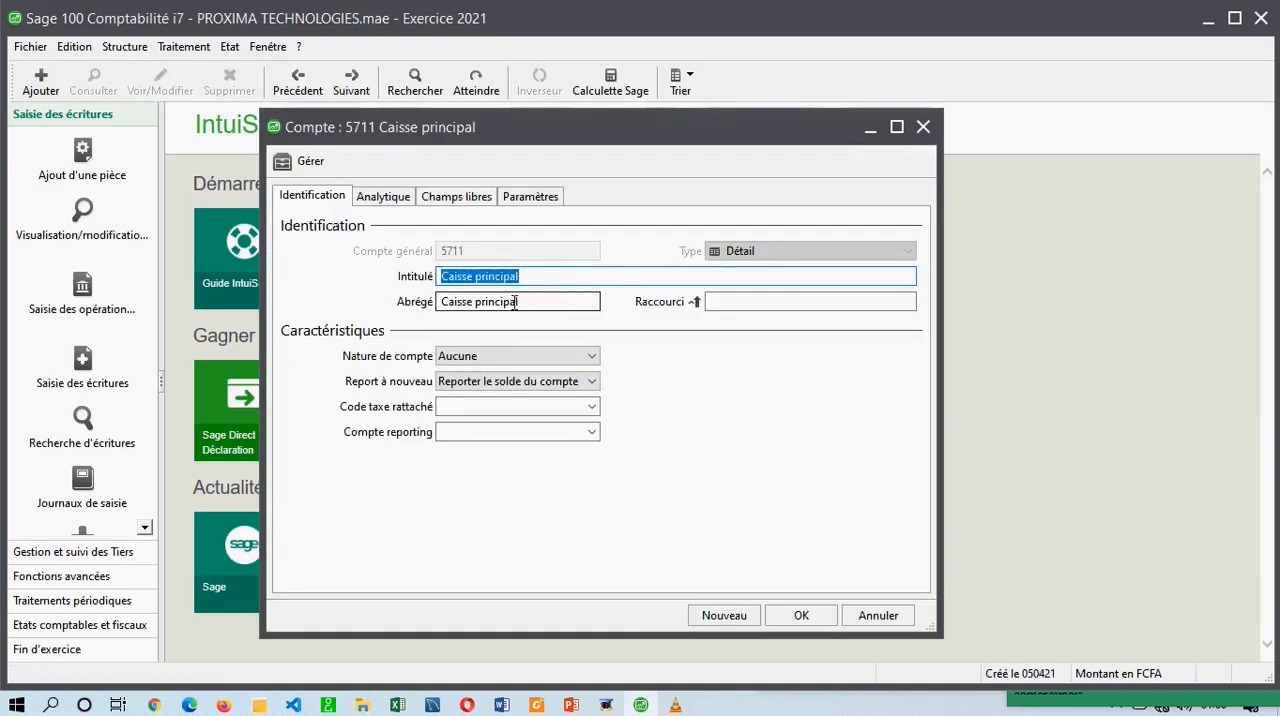
{"action": "left_click", "coordinate": [507, 357]}
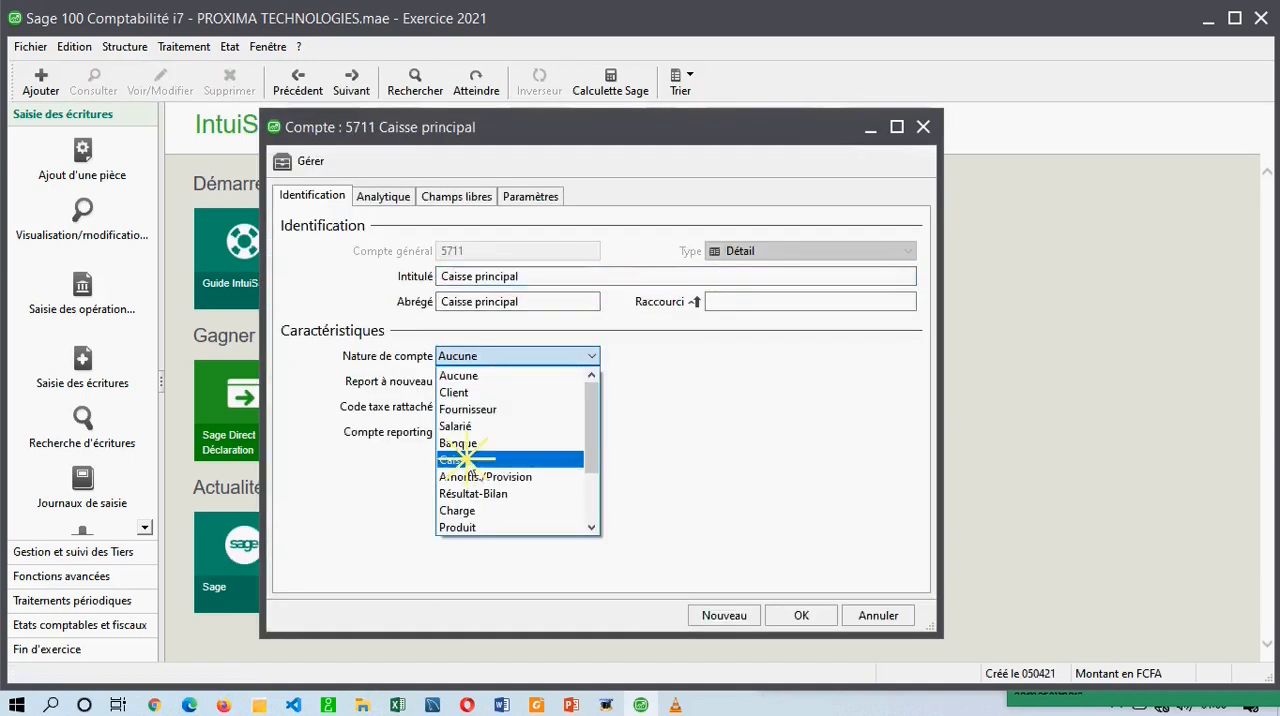
{"action": "left_click", "coordinate": [494, 460]}
{"action": "left_click", "coordinate": [801, 615]}
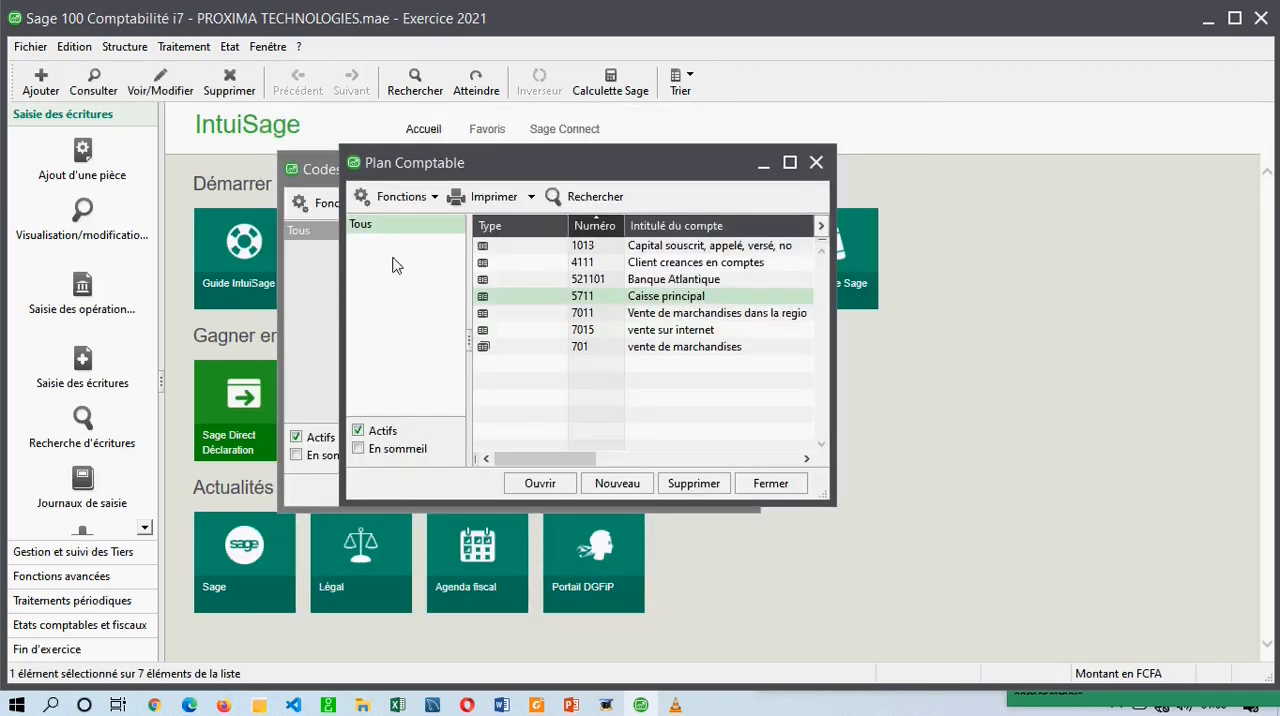
Reopen the record of account 5711 Caisse principal from the chart of accounts, check its Nature de compte, and close it.
{"action": "left_click", "coordinate": [325, 192]}
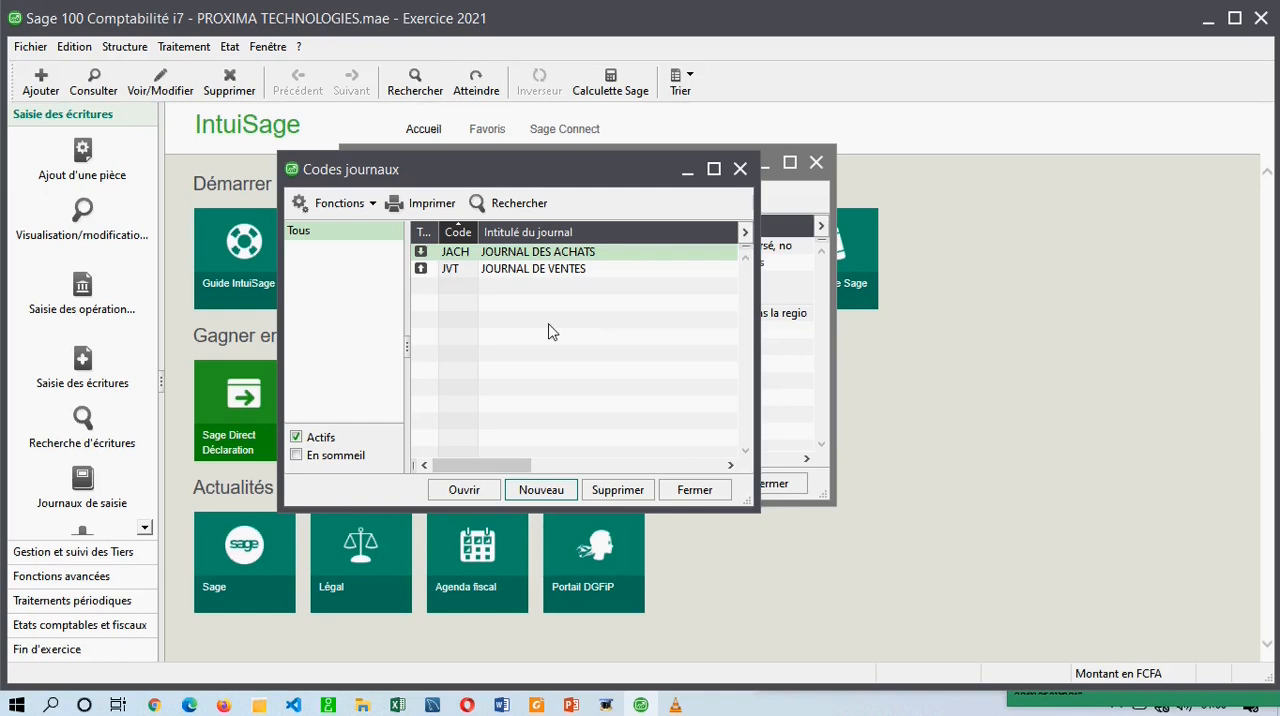
{"action": "left_click", "coordinate": [124, 46]}
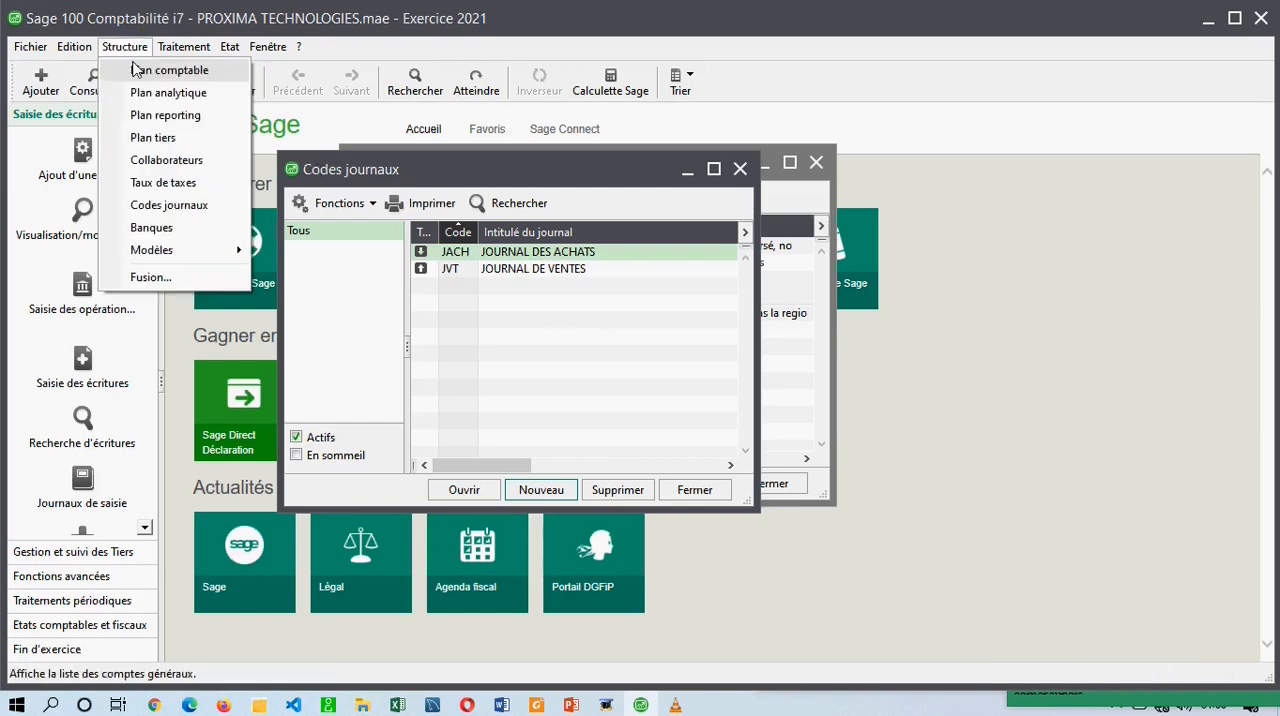
{"action": "left_click", "coordinate": [195, 72]}
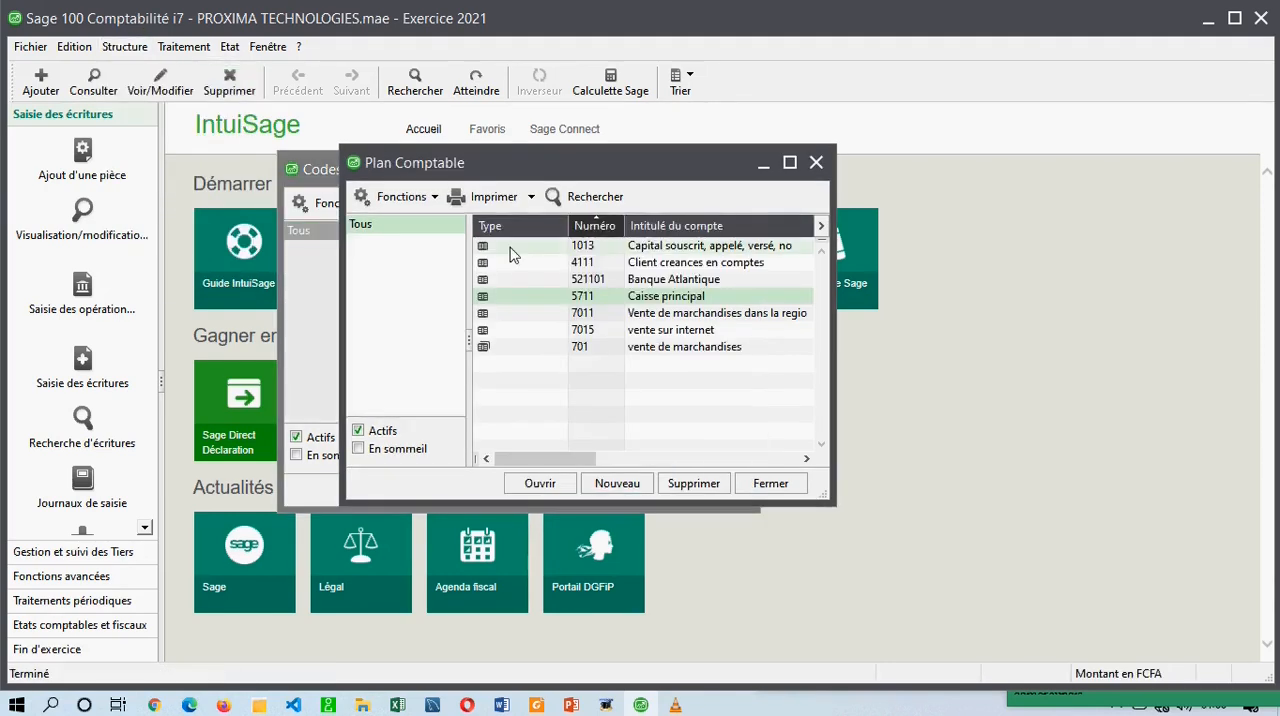
{"action": "double_click", "coordinate": [578, 300]}
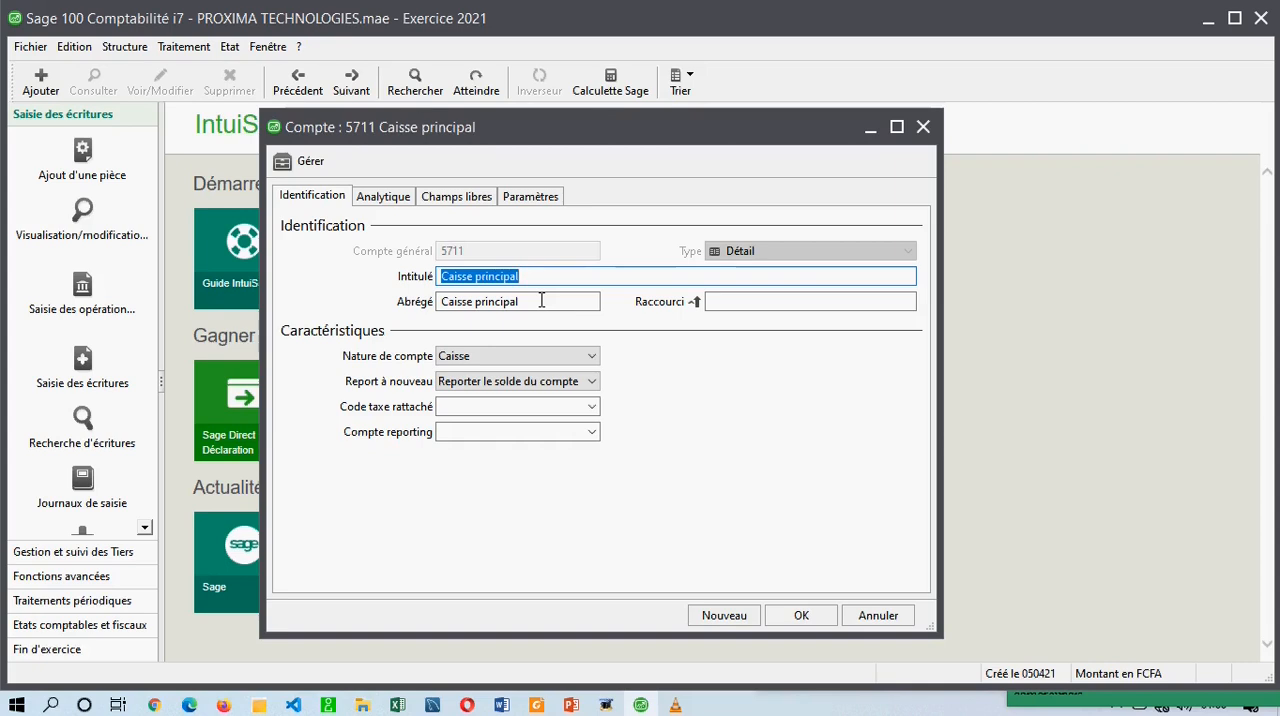
{"action": "left_click", "coordinate": [452, 356]}
{"action": "left_click", "coordinate": [923, 127]}
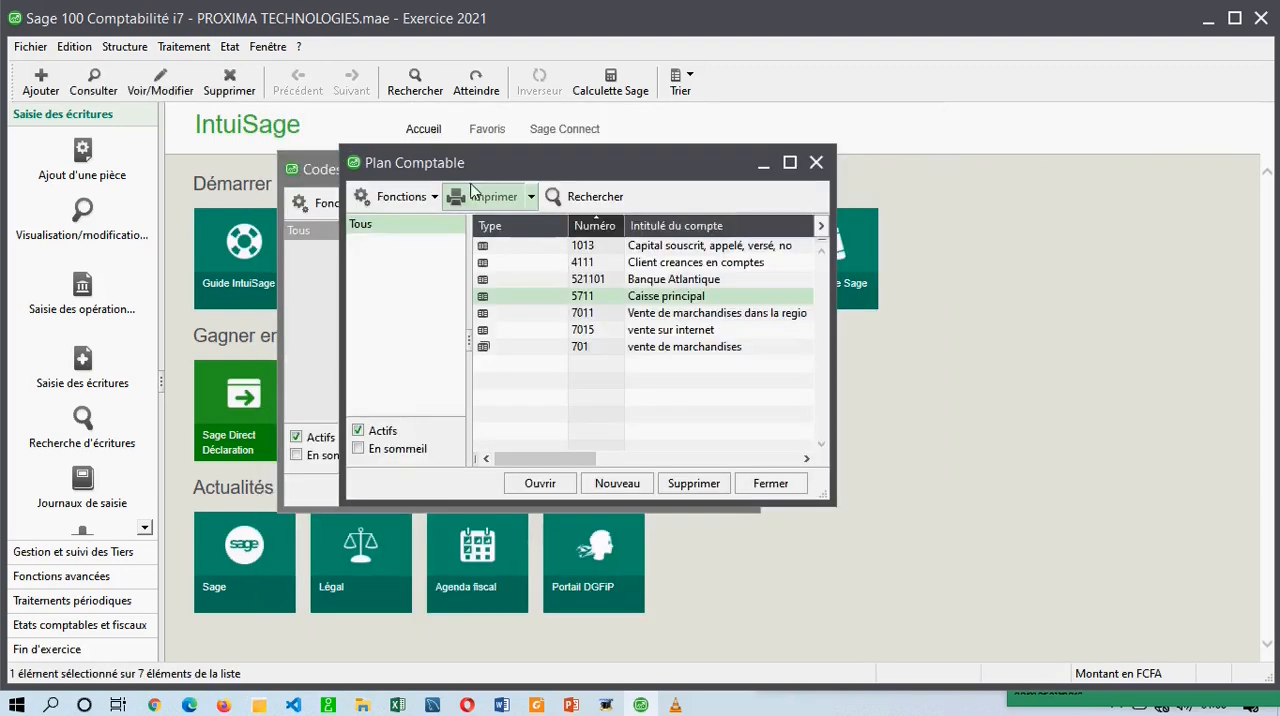
Start a new journal code of type Trésorerie with code JCAISS and title JOURNAL DE CAISSE, without analytical allocation.
{"action": "left_click", "coordinate": [314, 168]}
{"action": "left_click", "coordinate": [542, 486]}
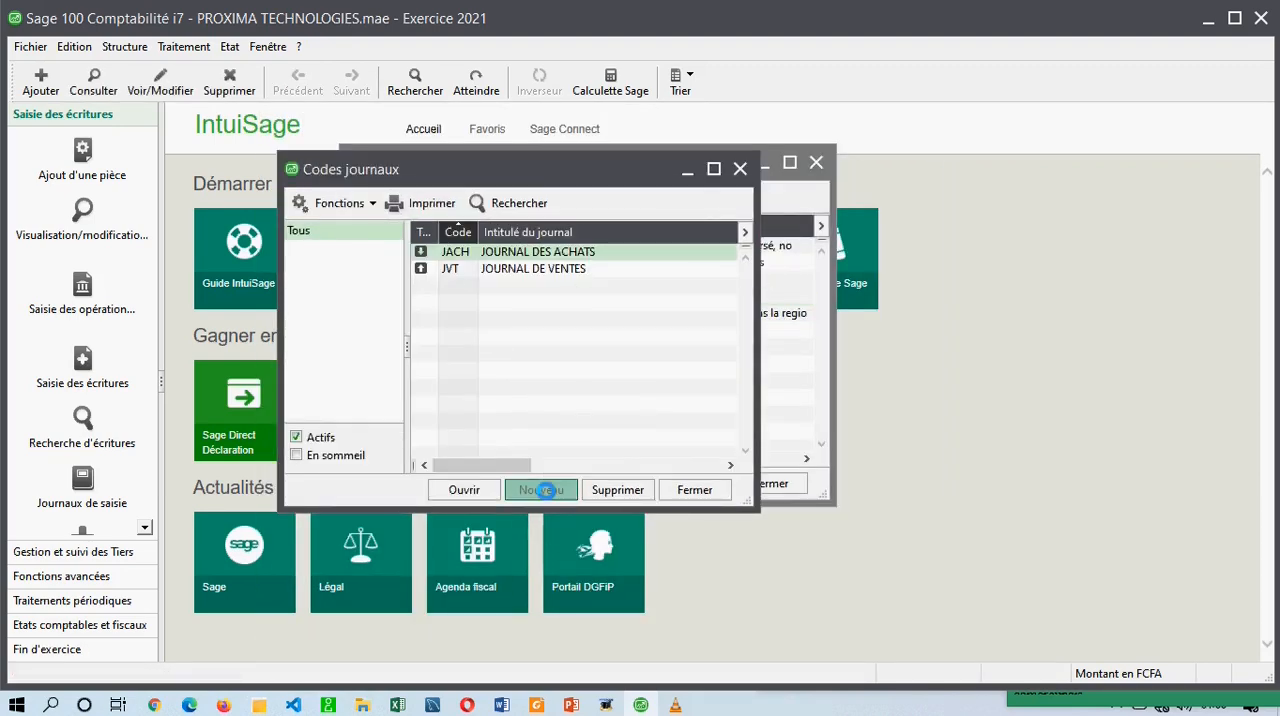
{"action": "left_click", "coordinate": [740, 260]}
{"action": "left_click", "coordinate": [735, 294]}
{"action": "left_click", "coordinate": [717, 320]}
{"action": "type", "text": "JC"}
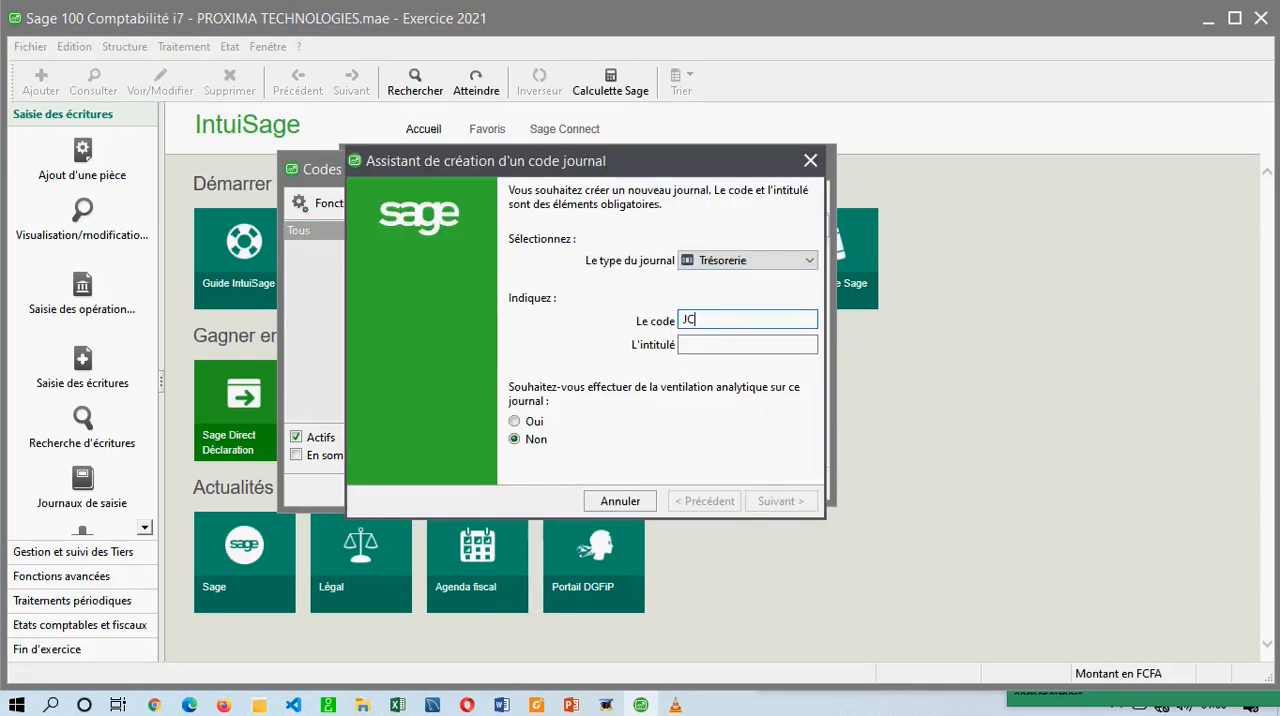
{"action": "type", "text": "JOURNAL DE CAISSE"}
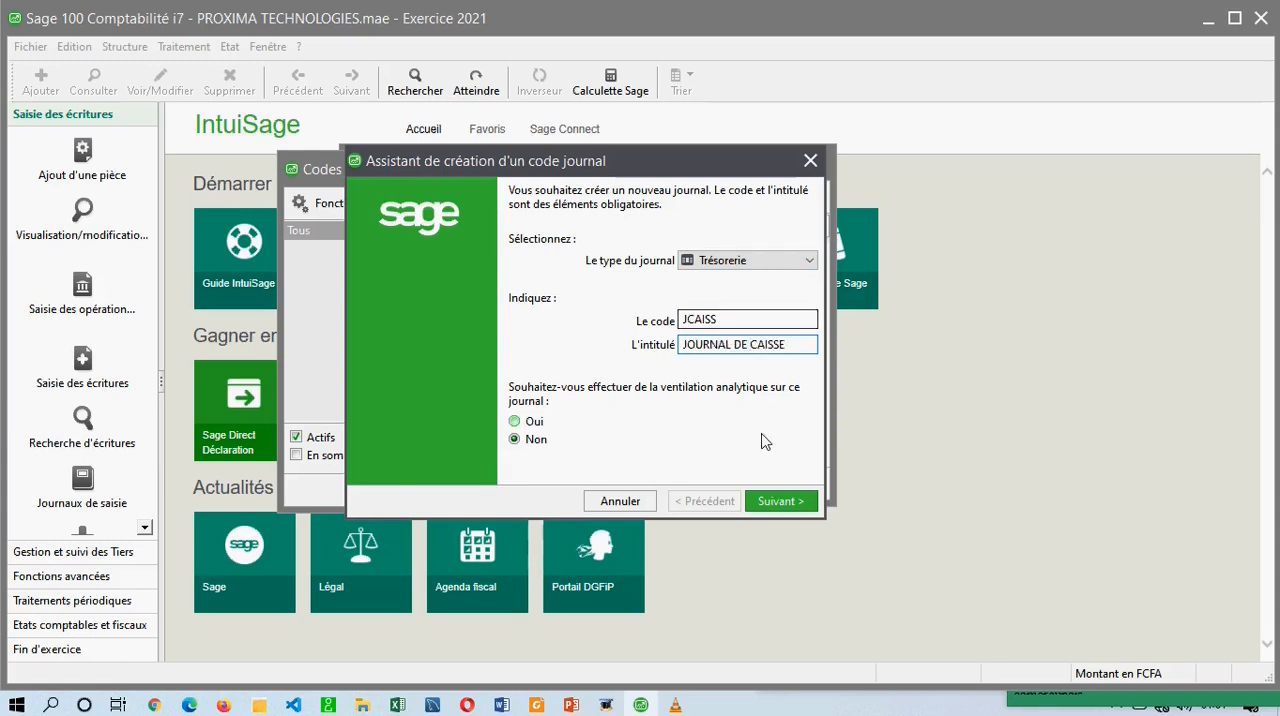
{"action": "left_click", "coordinate": [777, 501]}
Assign treasury account 5711 En contrepartie des règlements enregistrés, reconcile Sur le compte de contrepartie, and validate the cash journal to create another one.
{"action": "left_click", "coordinate": [809, 260]}
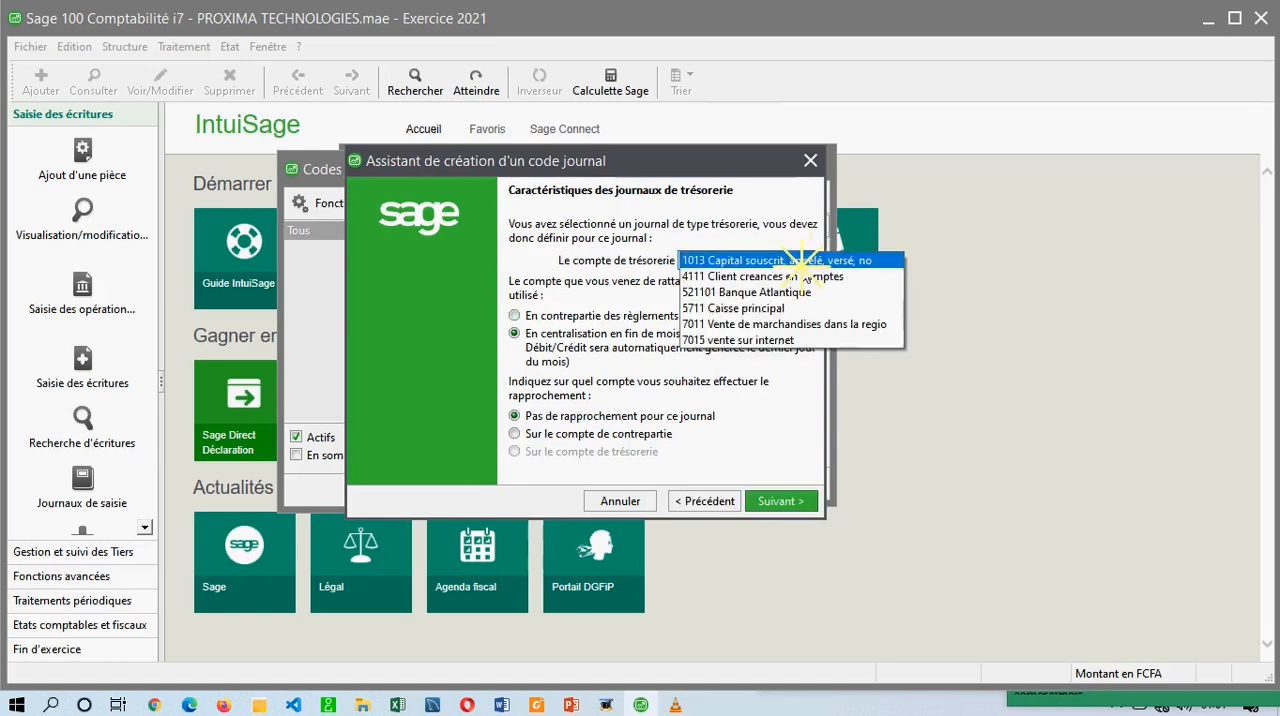
{"action": "left_click", "coordinate": [730, 302]}
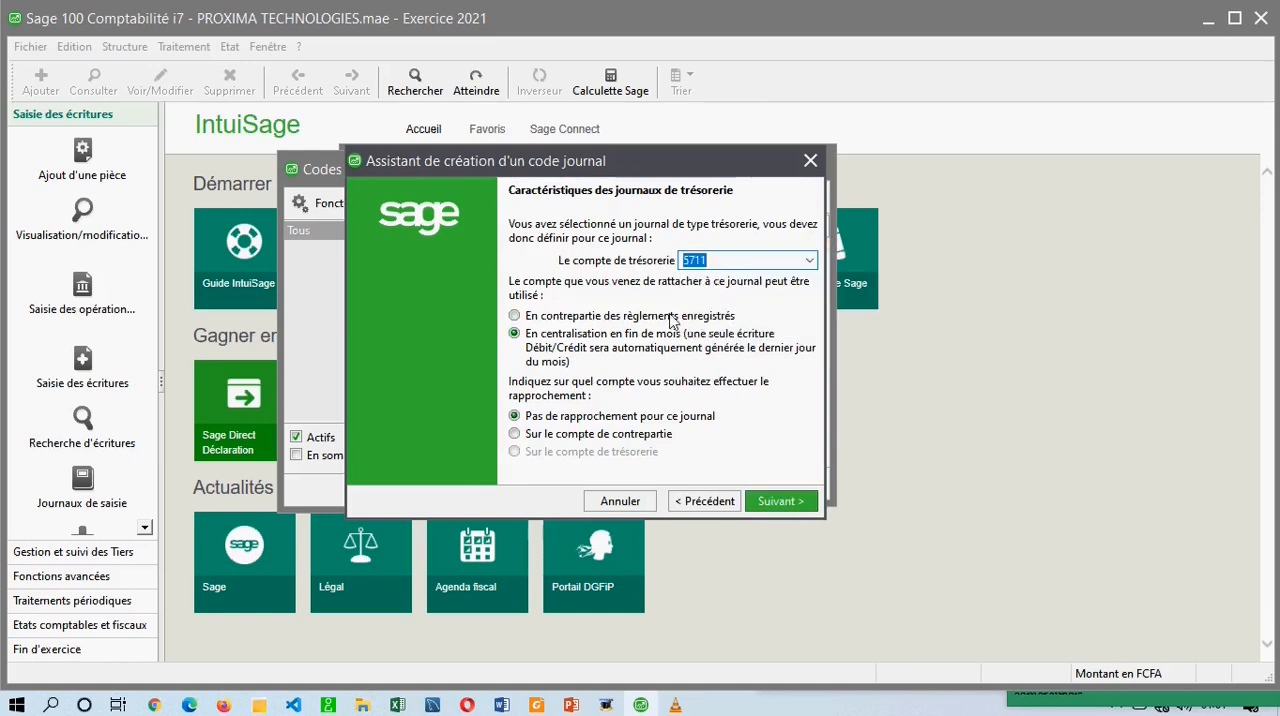
{"action": "left_click", "coordinate": [545, 317]}
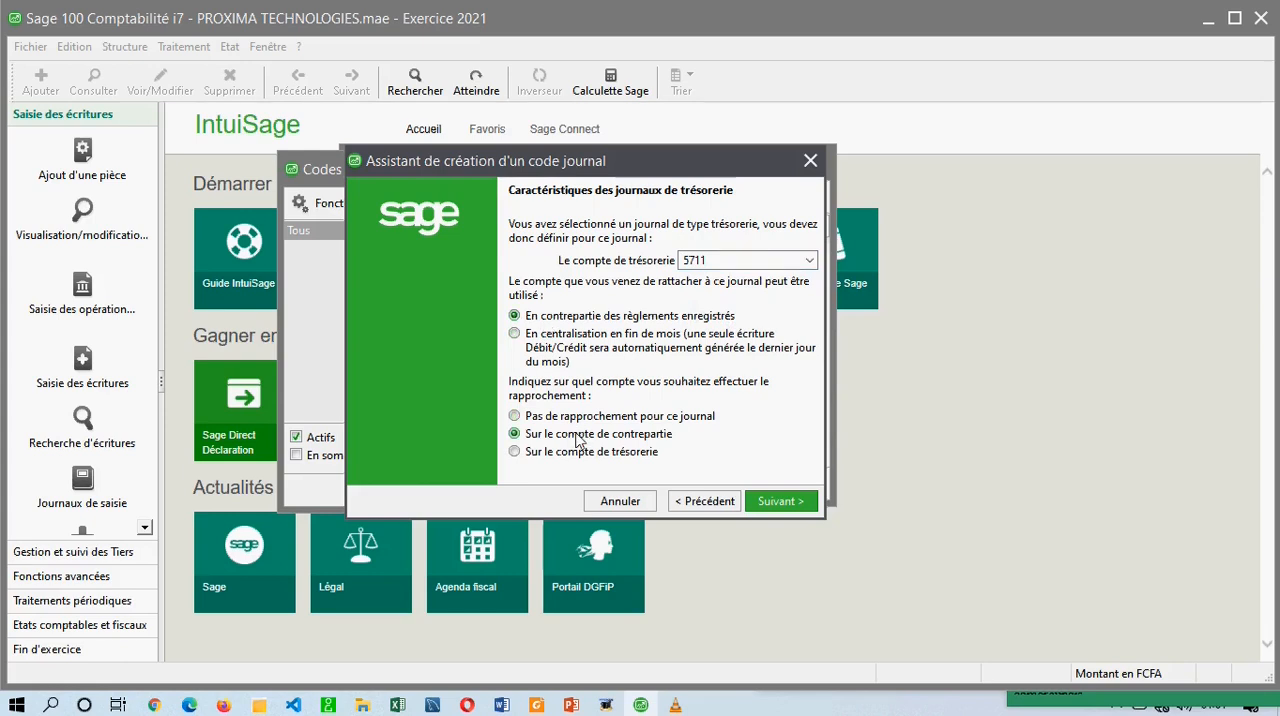
{"action": "left_click", "coordinate": [778, 501]}
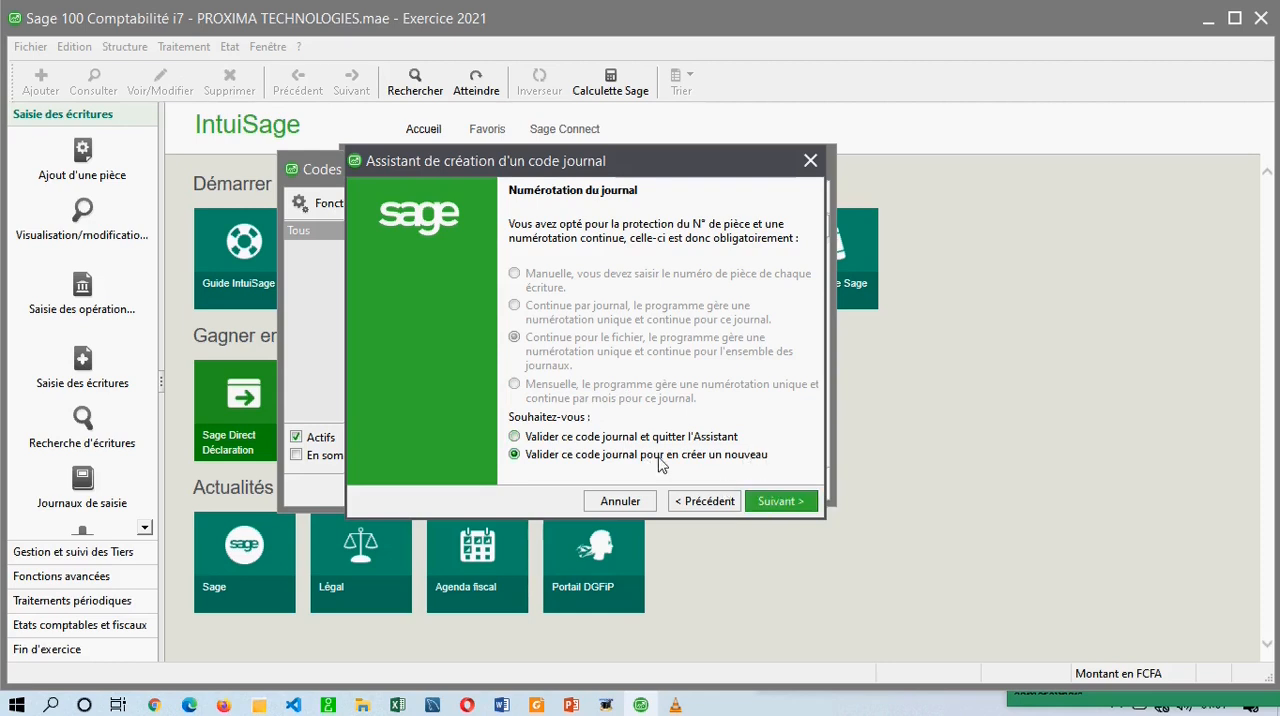
{"action": "left_click", "coordinate": [776, 501]}
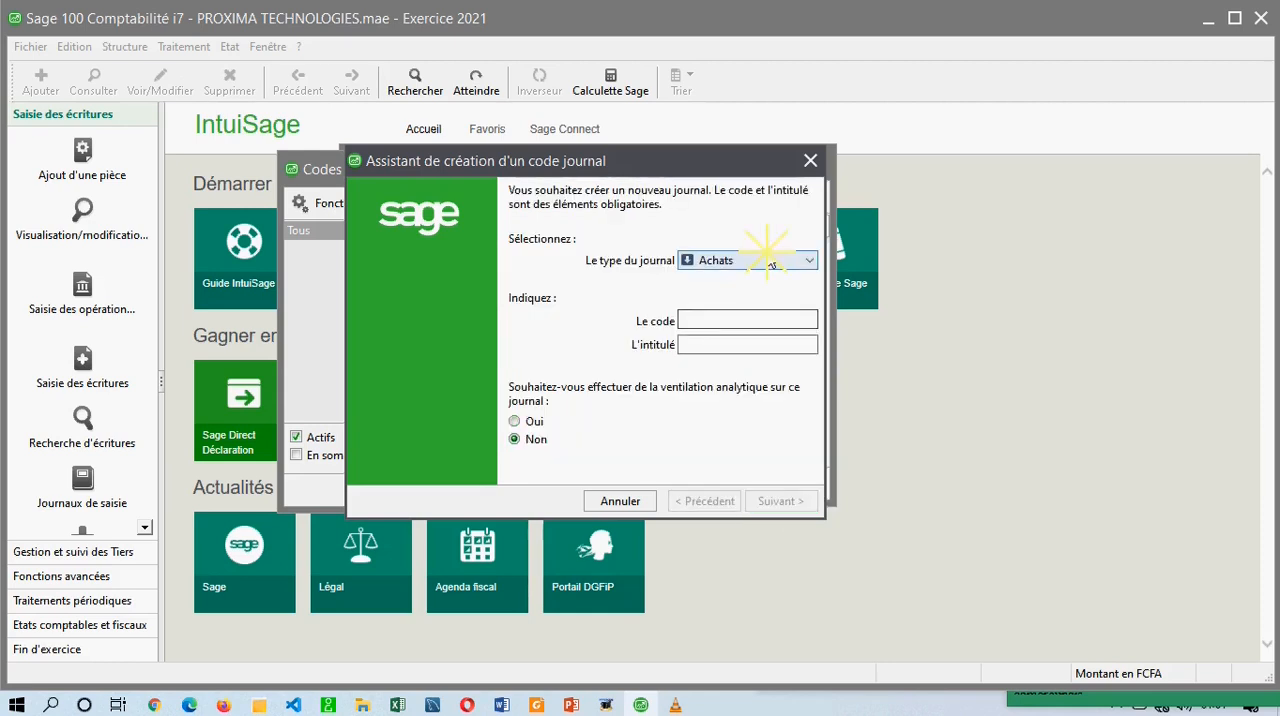
Define the next journal code as type Trésorerie with code JBQUE and title JOURNAL ATLANTIQUE BANQUE, without analytical allocation.
{"action": "left_click", "coordinate": [808, 260]}
{"action": "left_click", "coordinate": [736, 314]}
{"action": "left_click", "coordinate": [717, 319]}
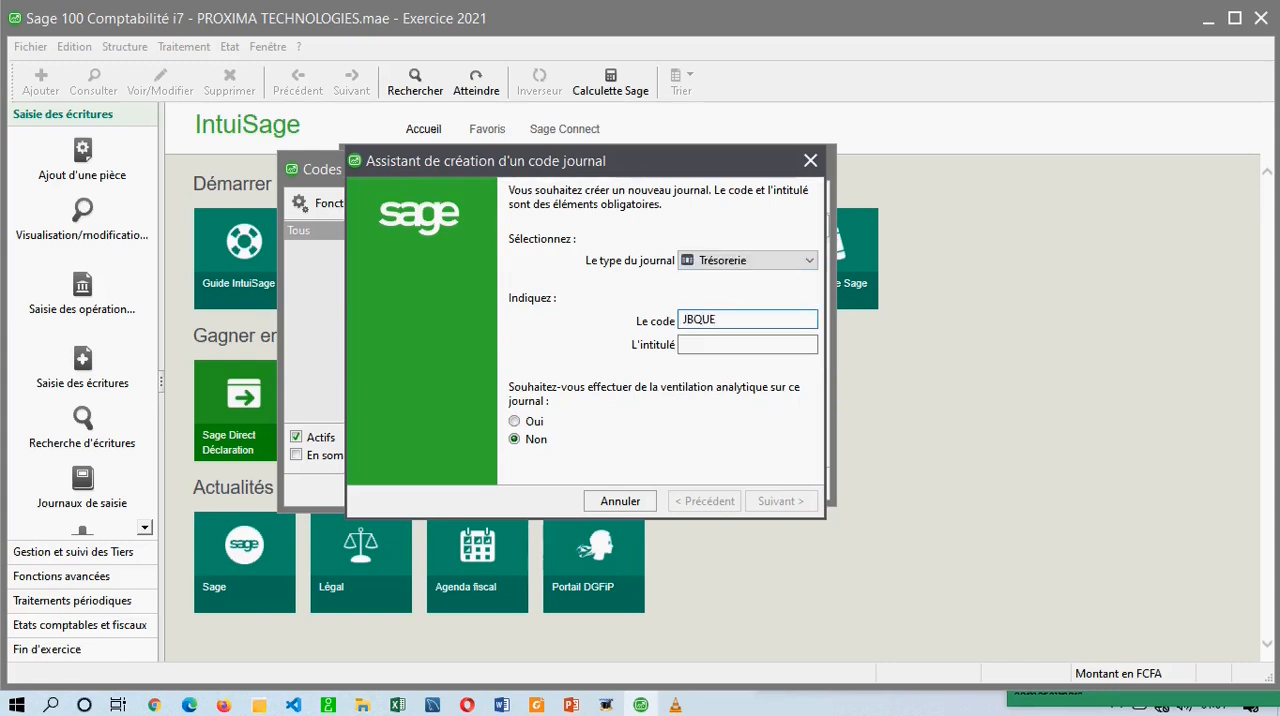
{"action": "left_click", "coordinate": [758, 318]}
{"action": "left_click", "coordinate": [720, 344]}
{"action": "type", "text": "JOURNAL"}
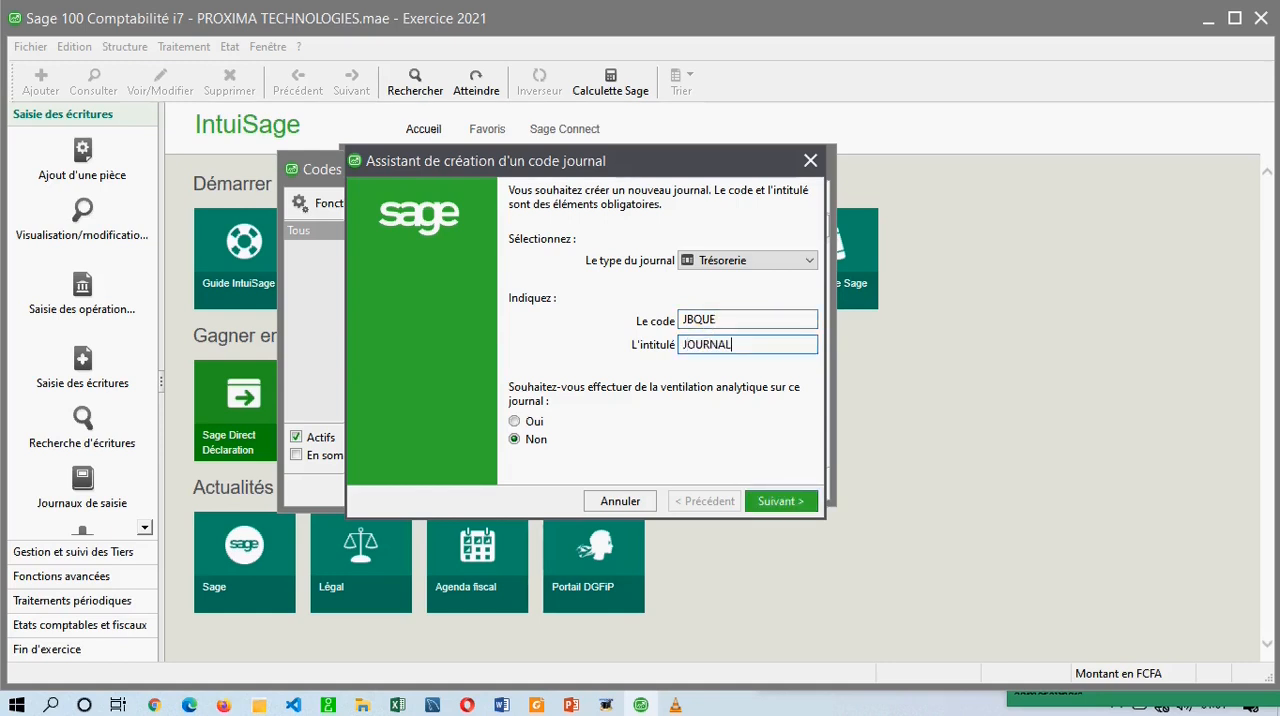
{"action": "type", "text": " ATLANTIQUE BANQUE"}
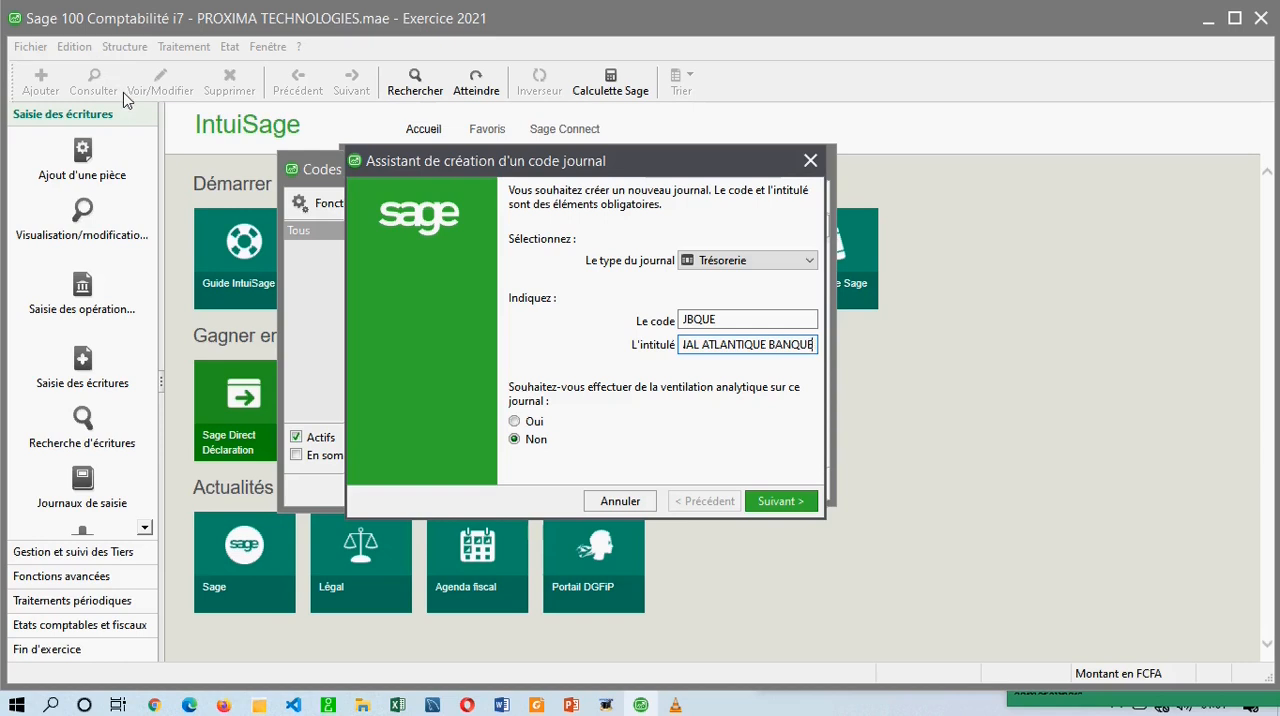
{"action": "left_click", "coordinate": [745, 262]}
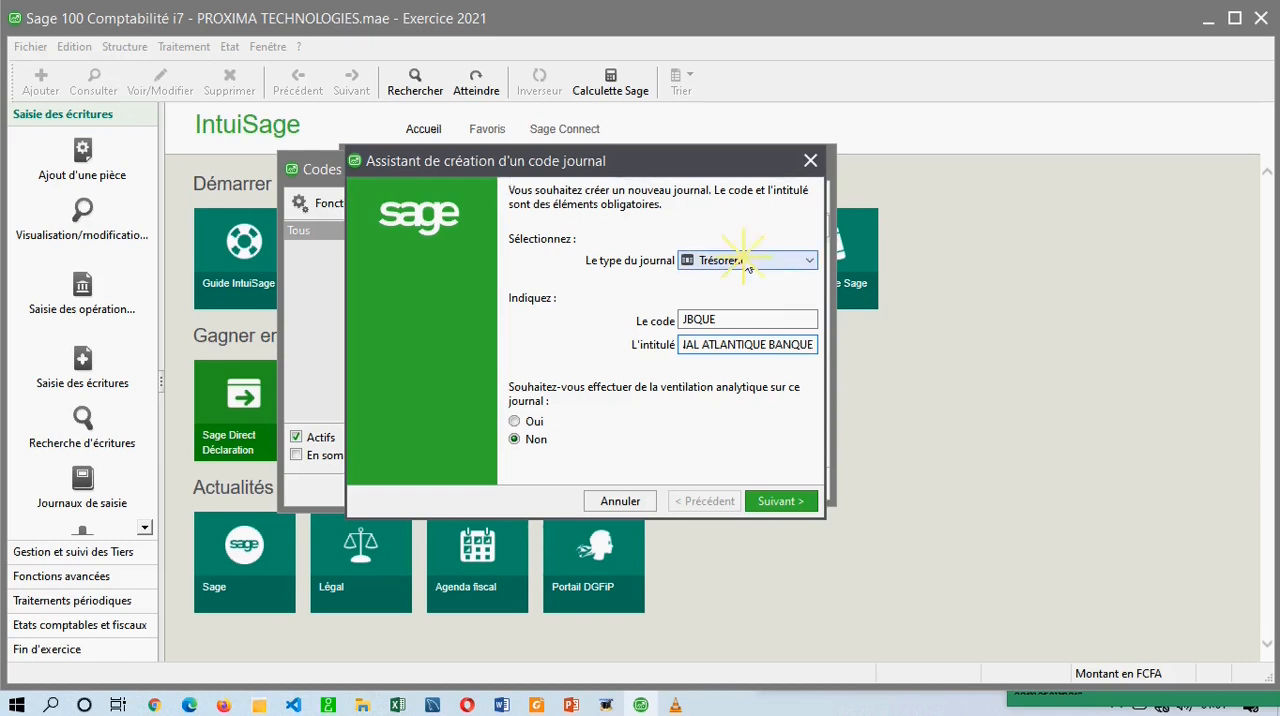
{"action": "left_click", "coordinate": [745, 310]}
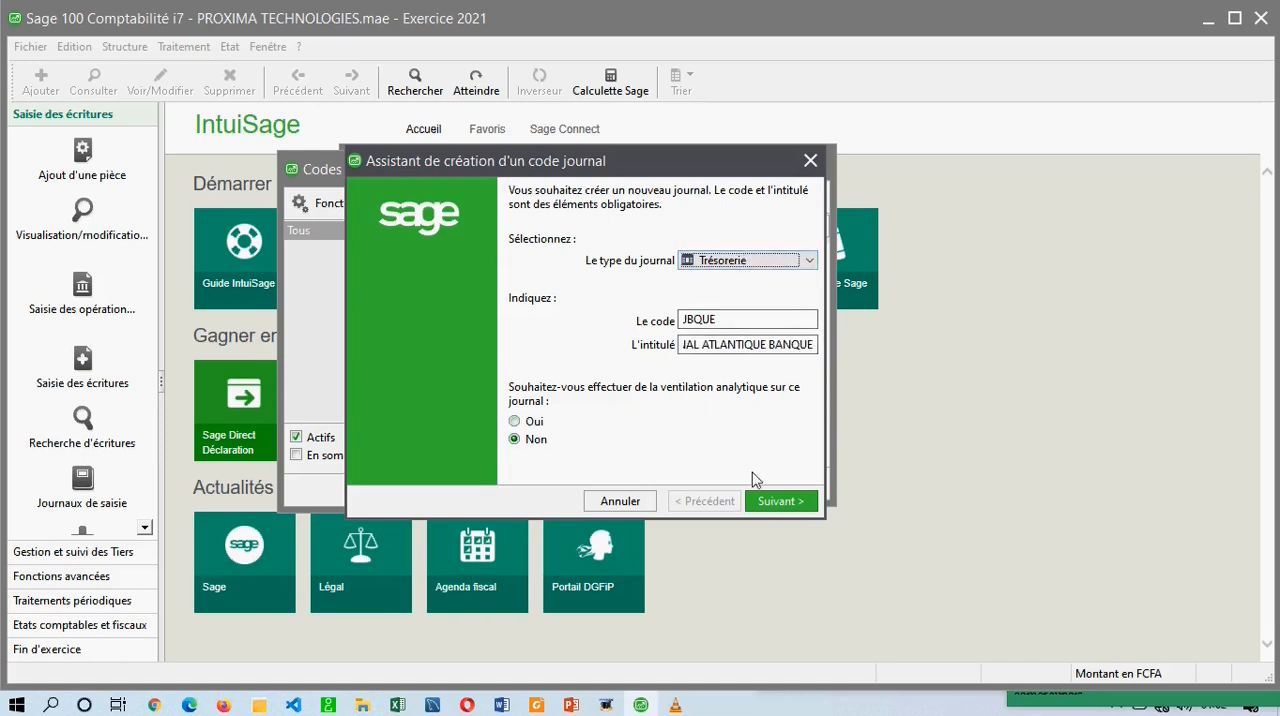
{"action": "left_click", "coordinate": [776, 501]}
Assign 521101 Banque Atlantique as treasury account, used En contrepartie des règlements enregistrés, with reconciliation Sur le compte de contrepartie.
{"action": "left_click", "coordinate": [810, 260]}
{"action": "left_click", "coordinate": [812, 261]}
{"action": "key", "text": "BackSpace"}
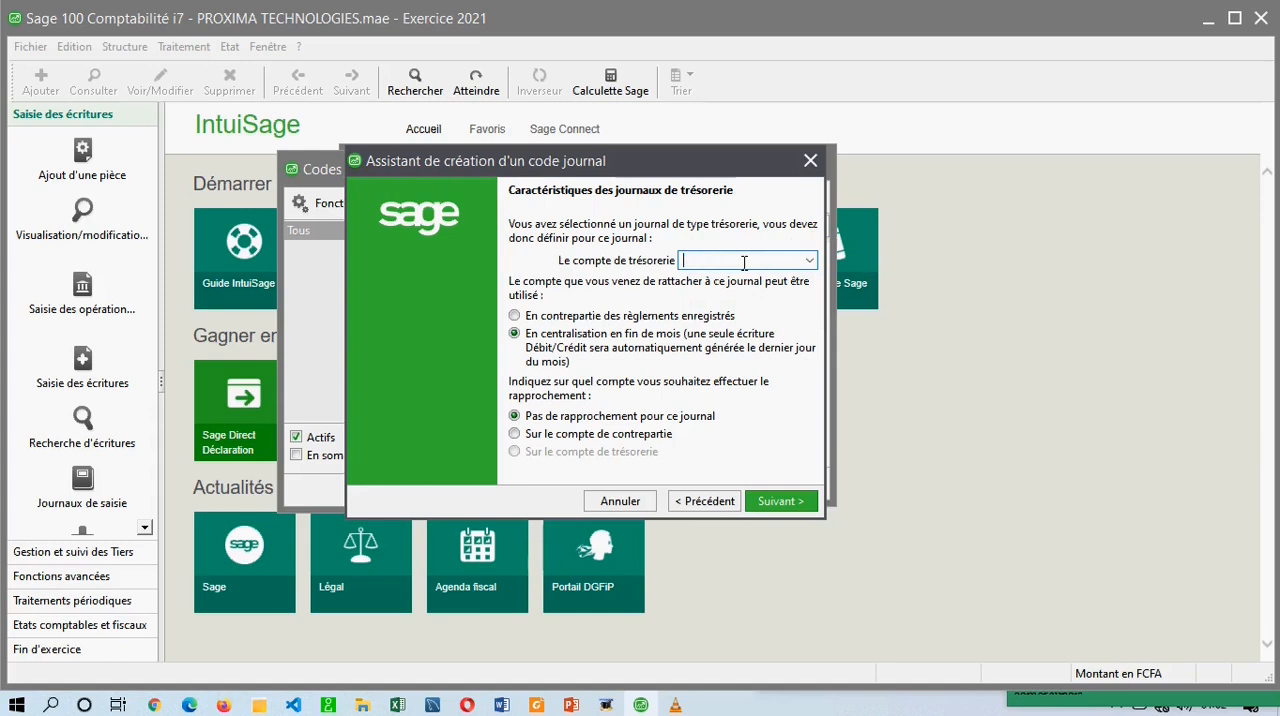
{"action": "left_click", "coordinate": [809, 260]}
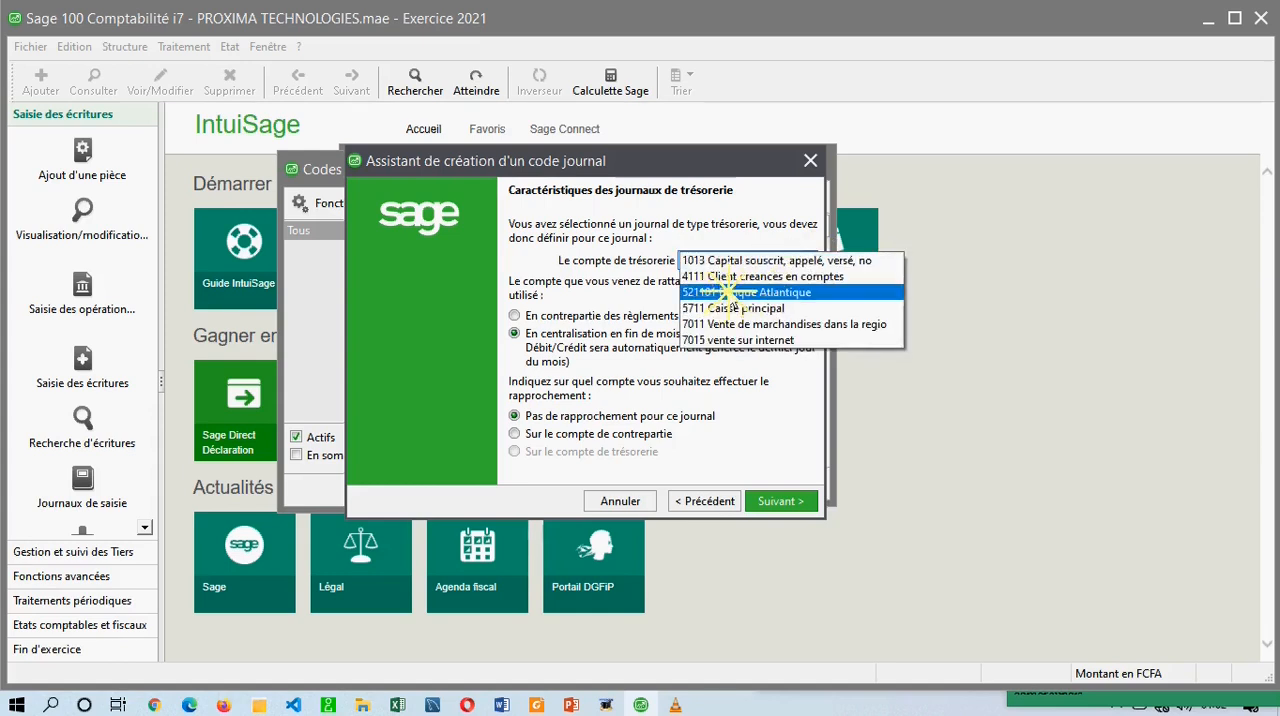
{"action": "left_click", "coordinate": [742, 292]}
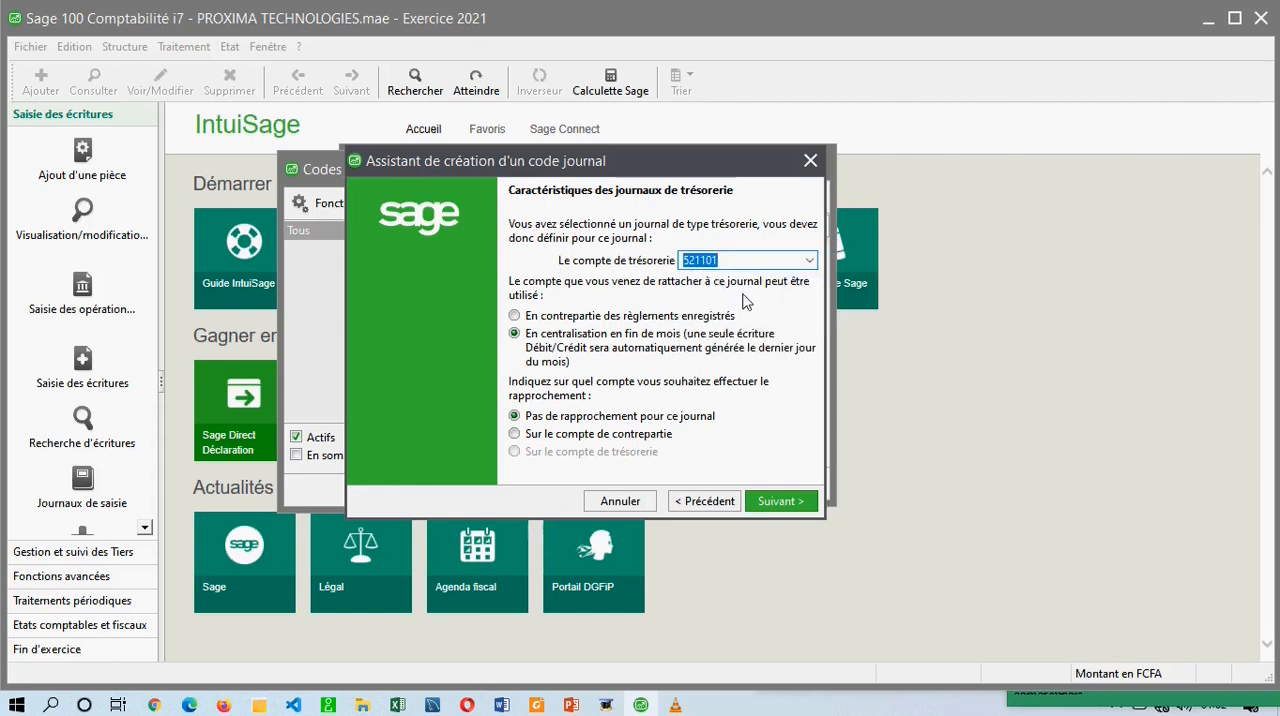
{"action": "left_click", "coordinate": [583, 317]}
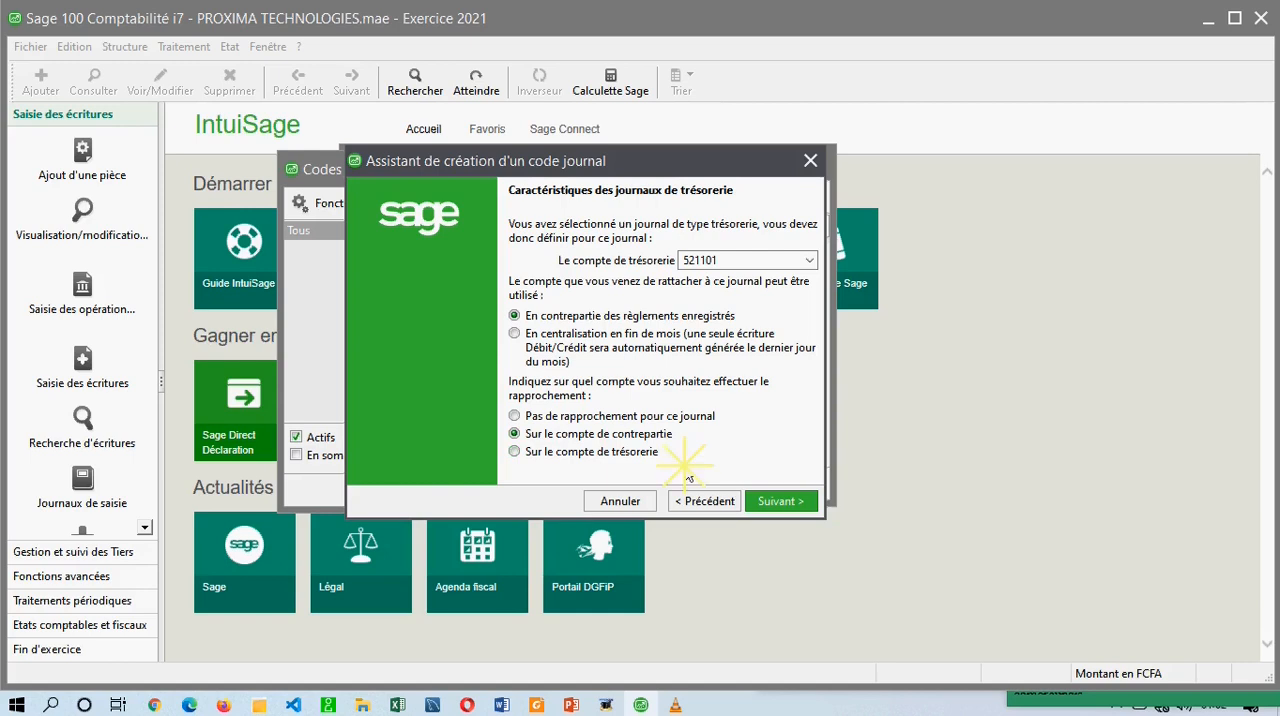
Accept using account 521101 despite its nature, validate the bank journal code and quit the assistant.
{"action": "left_click", "coordinate": [790, 505]}
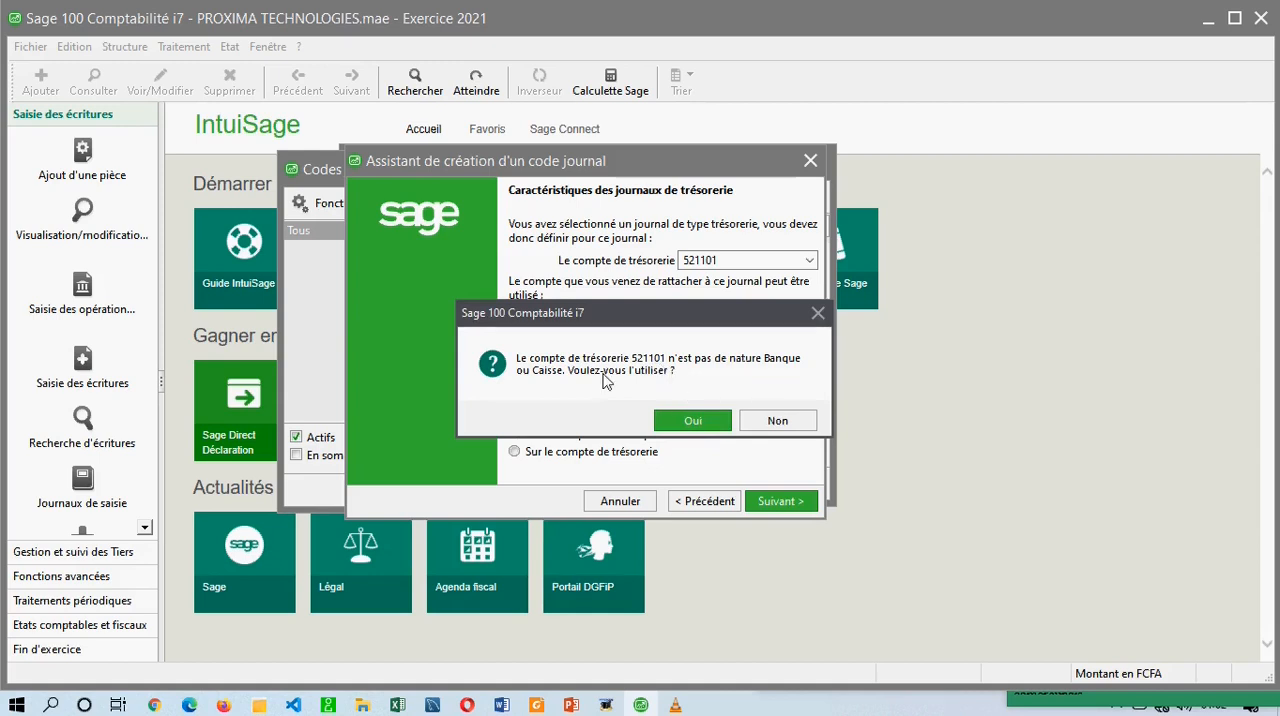
{"action": "left_click", "coordinate": [700, 422]}
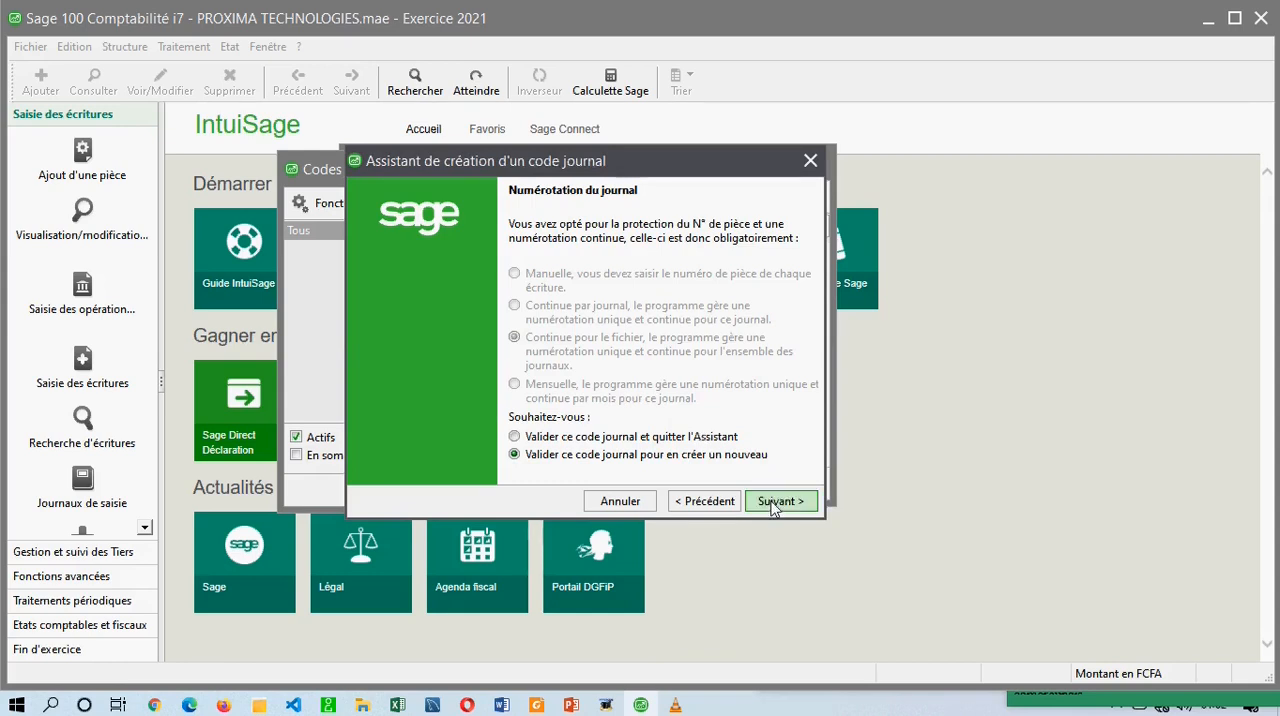
{"action": "left_click", "coordinate": [664, 437]}
{"action": "left_click", "coordinate": [783, 501]}
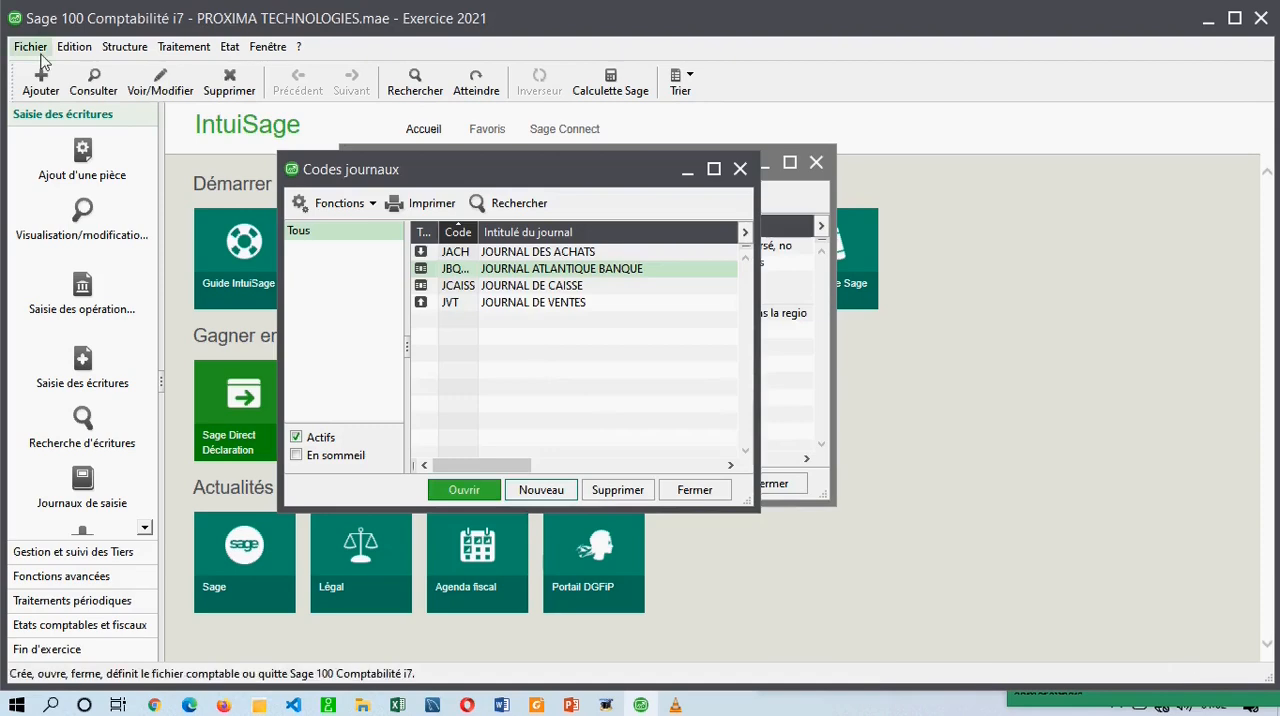
Set the Nature de compte of account 521101 Banque Atlantique to Banque and close the chart of accounts.
{"action": "left_click", "coordinate": [124, 46]}
{"action": "left_click", "coordinate": [155, 74]}
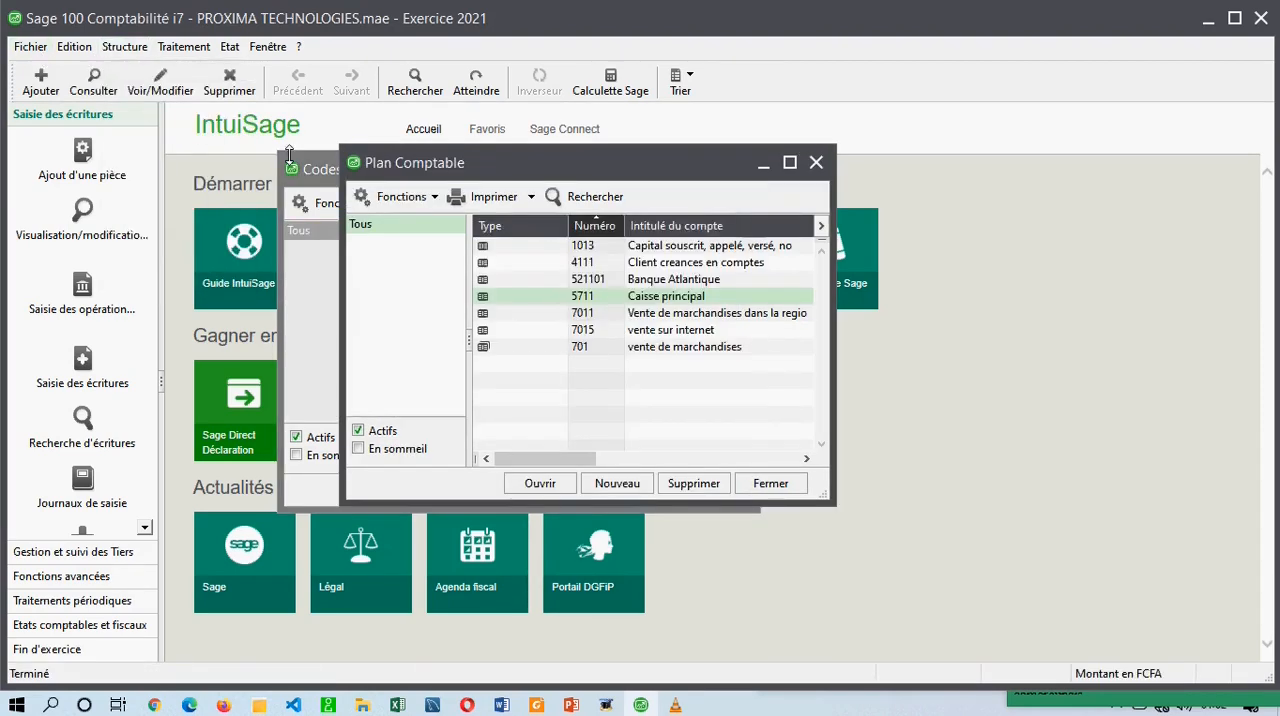
{"action": "left_click", "coordinate": [629, 279]}
{"action": "double_click", "coordinate": [629, 279]}
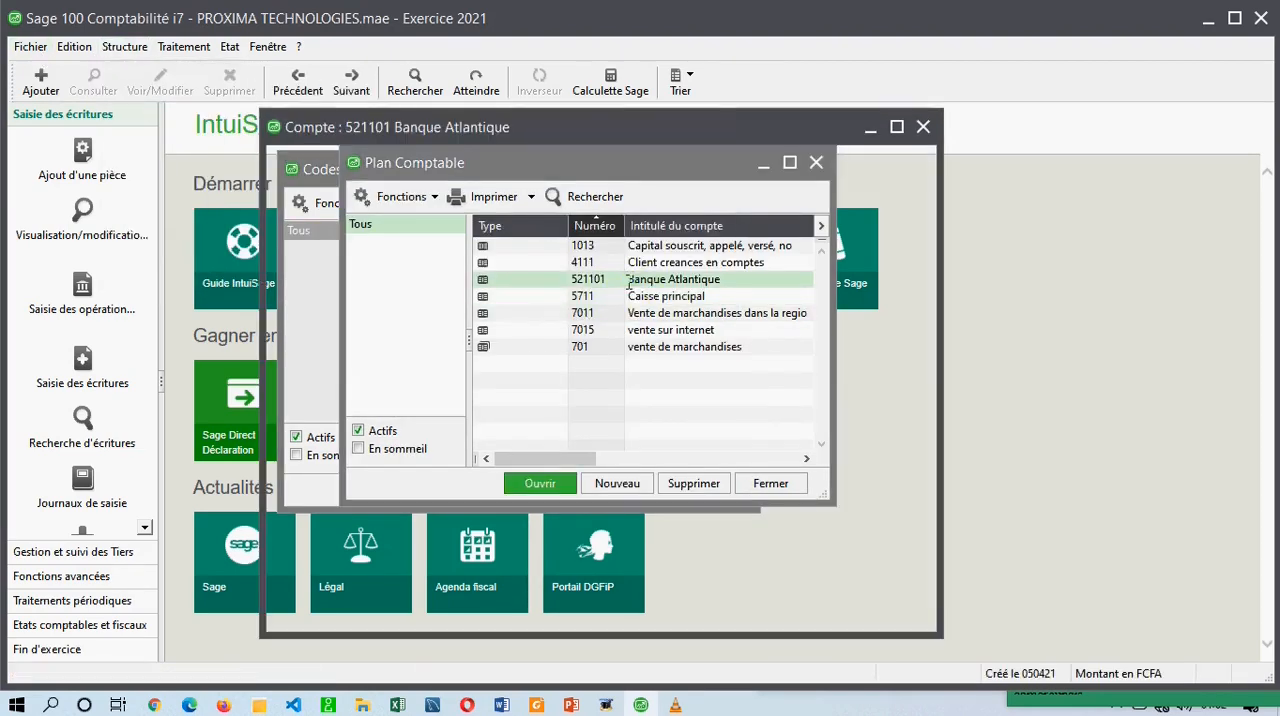
{"action": "left_click", "coordinate": [497, 357]}
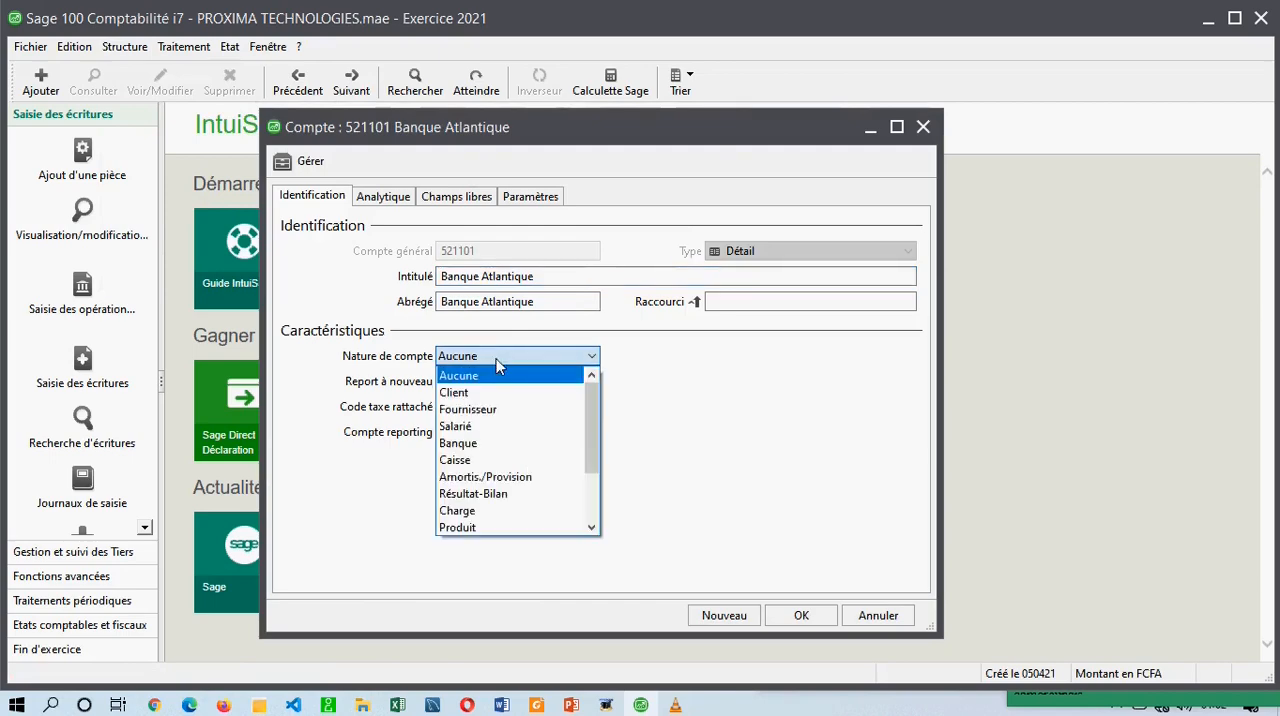
{"action": "left_click", "coordinate": [463, 443]}
{"action": "left_click", "coordinate": [808, 616]}
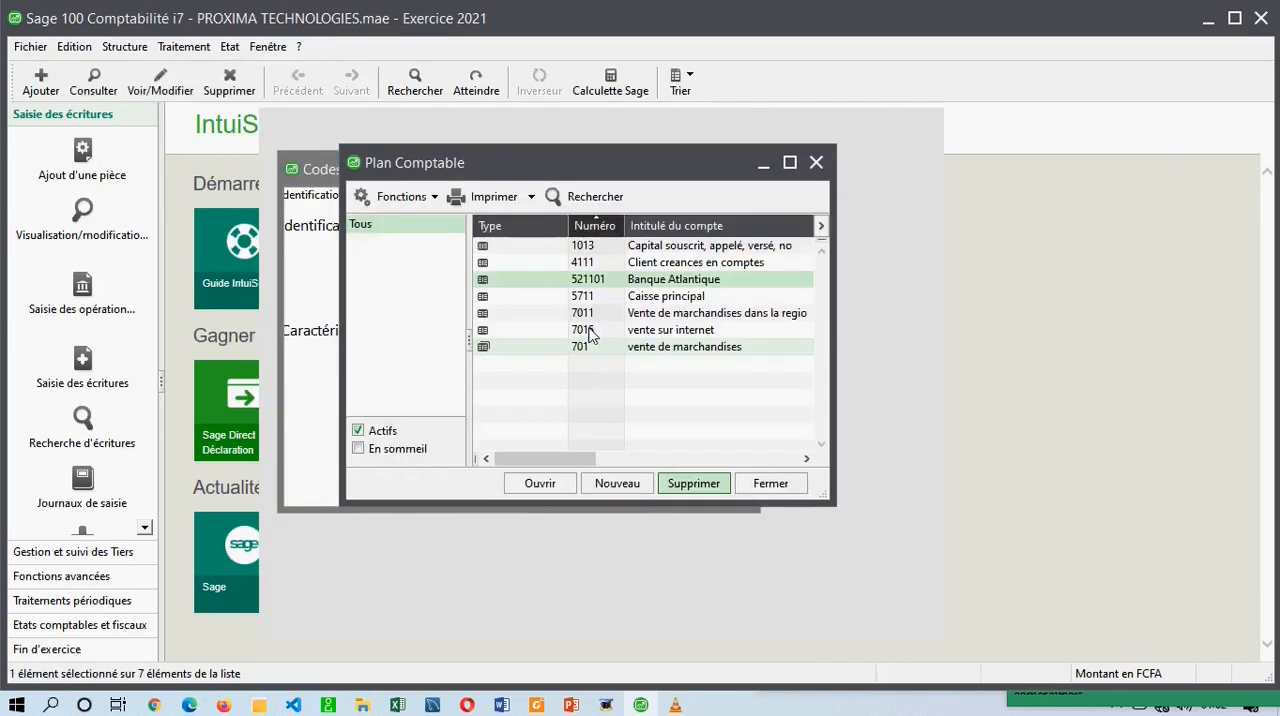
{"action": "left_click", "coordinate": [815, 164]}
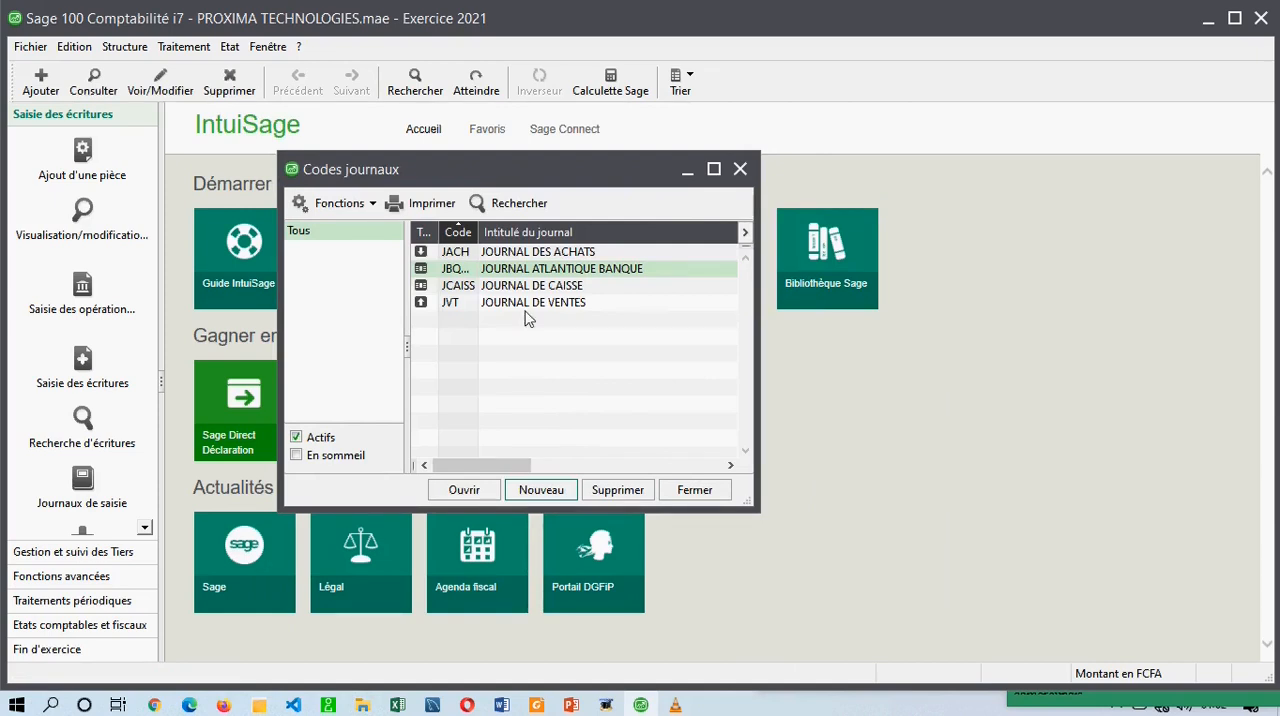
{"action": "left_click", "coordinate": [553, 252]}
{"action": "left_click", "coordinate": [552, 303]}
{"action": "left_click", "coordinate": [552, 287]}
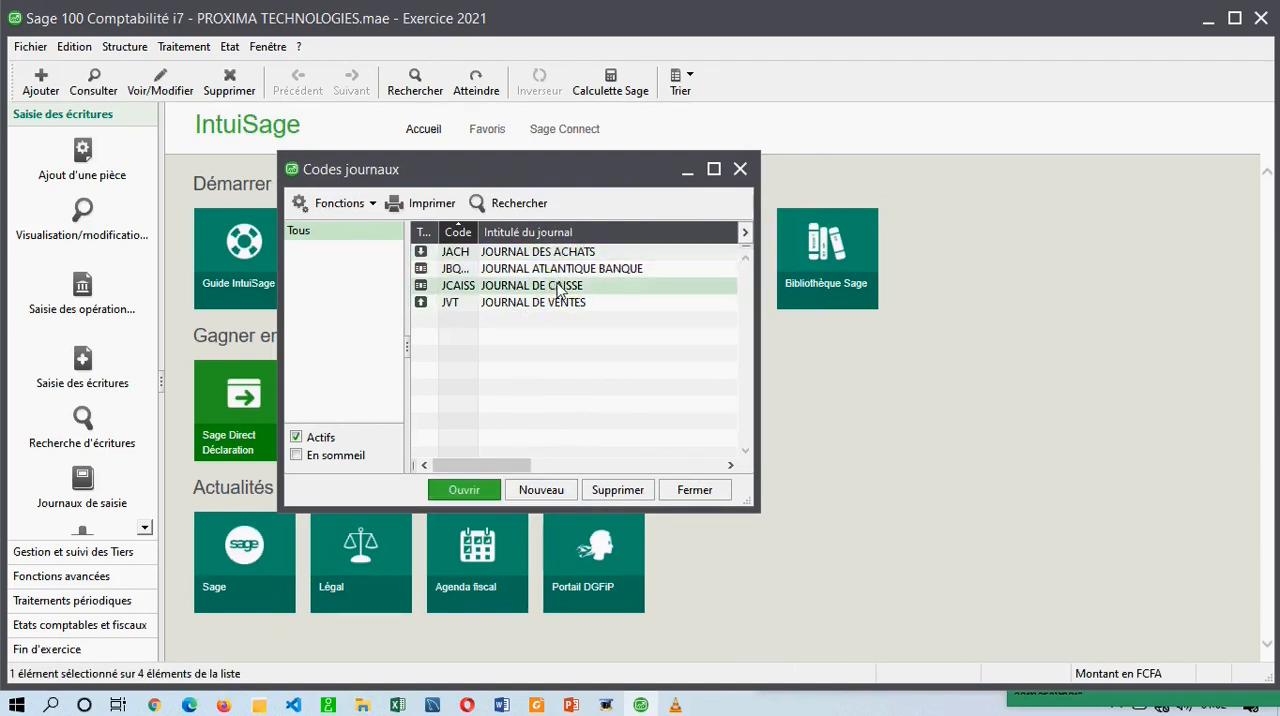
Start creating a new journal code and set its type to Général.
{"action": "left_click", "coordinate": [547, 491]}
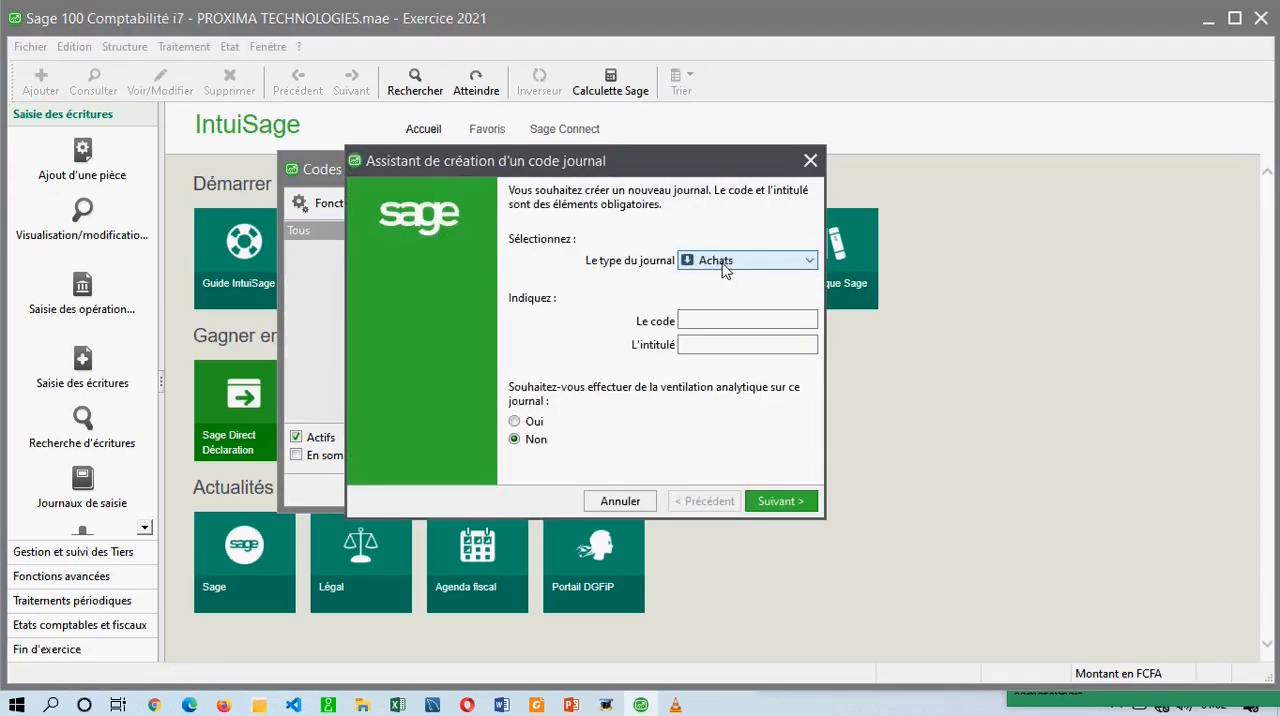
{"action": "left_click", "coordinate": [726, 262]}
{"action": "left_click", "coordinate": [725, 337]}
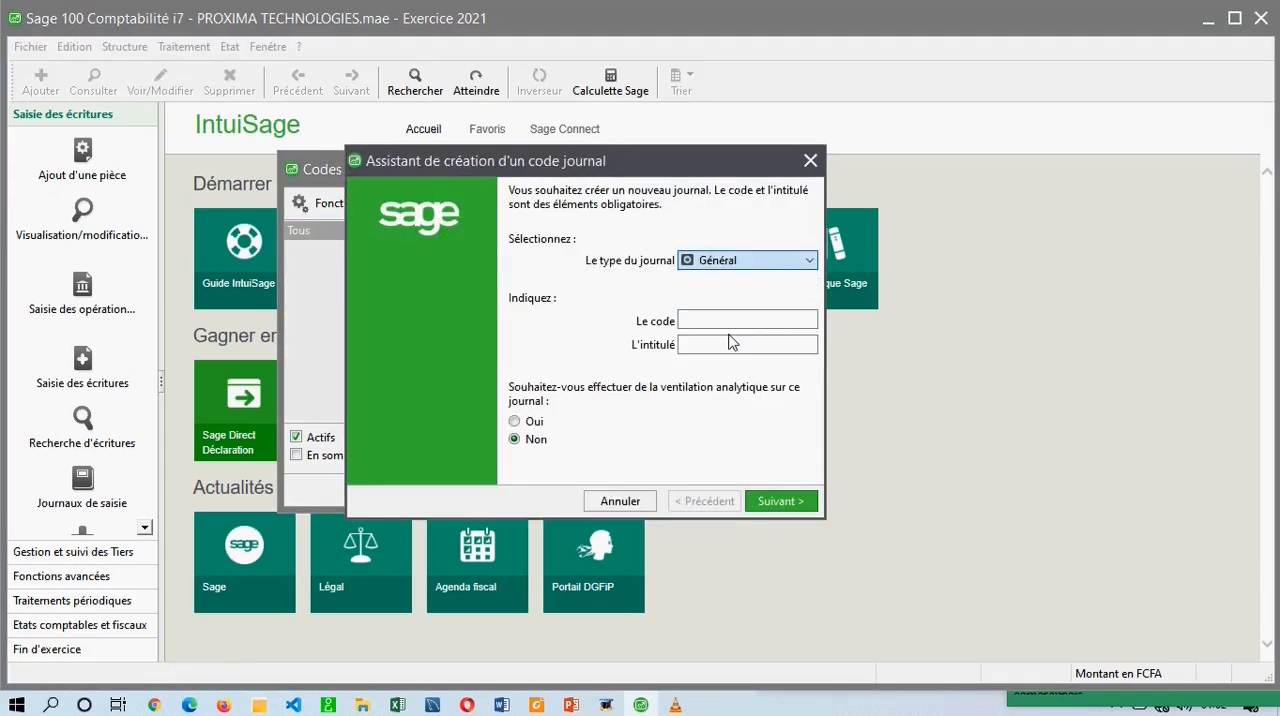
{"action": "left_click", "coordinate": [748, 262]}
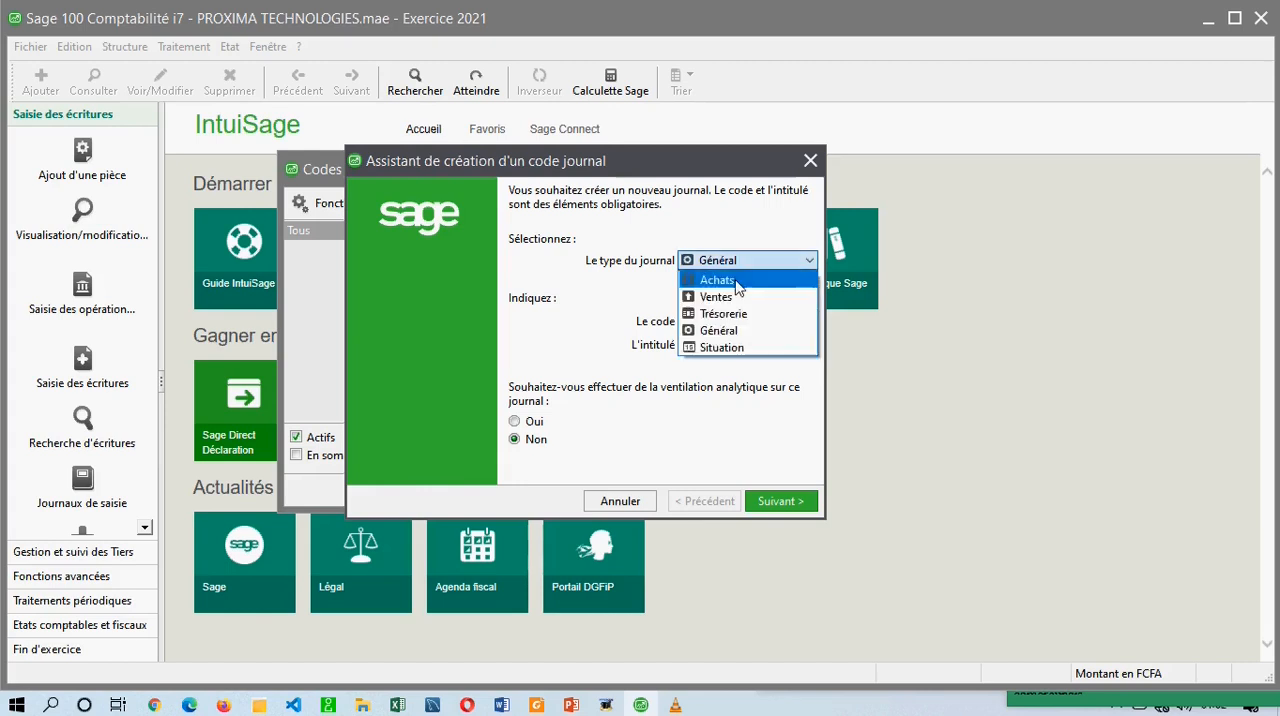
{"action": "left_click", "coordinate": [723, 334]}
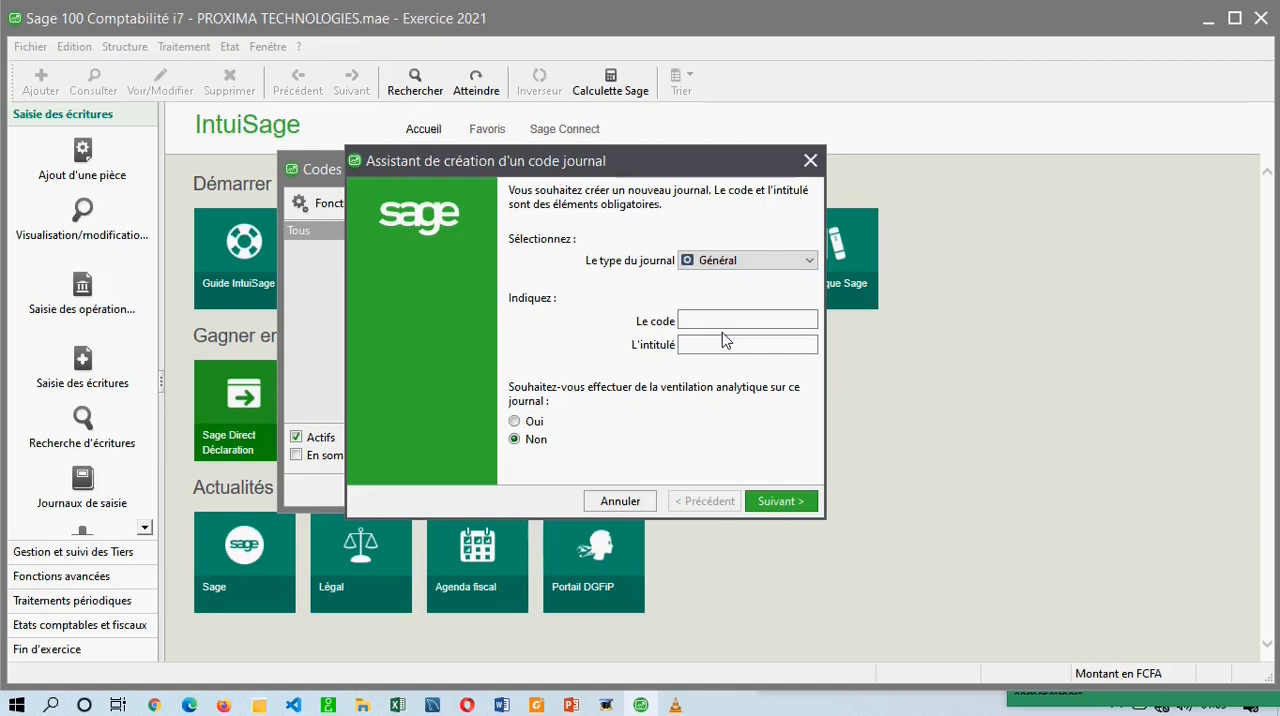
{"action": "left_click", "coordinate": [724, 264]}
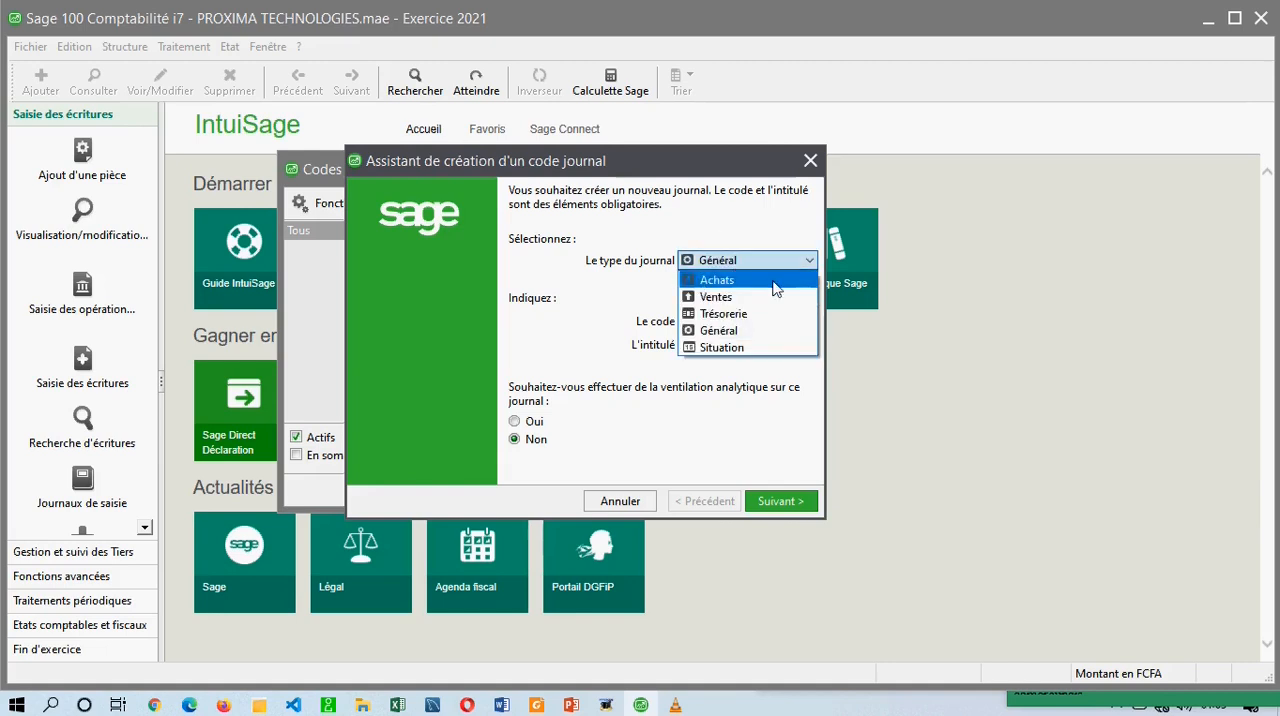
{"action": "left_click", "coordinate": [720, 332]}
{"action": "left_click", "coordinate": [716, 328]}
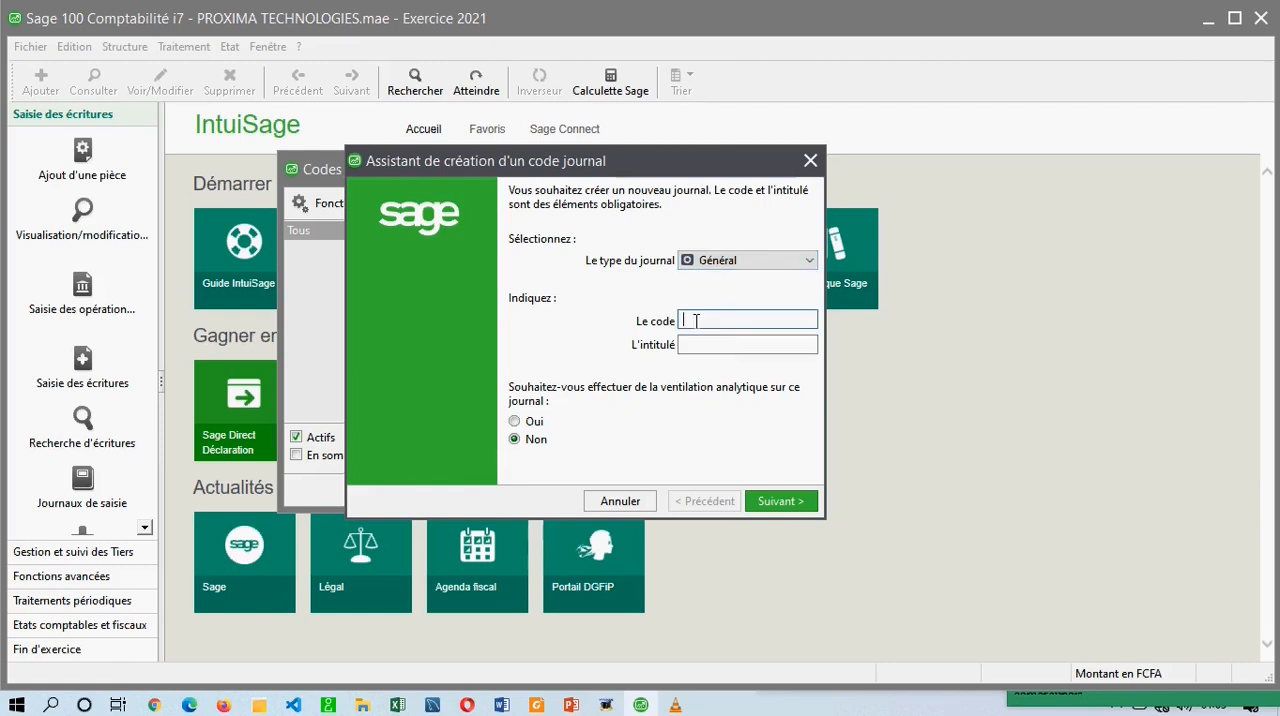
Enter JOD as the journal's code and JOURNAL DES OPERATIONS DIVERS as its title.
{"action": "type", "text": "JOD"}
{"action": "key", "text": "Tab"}
{"action": "type", "text": "JOURN"}
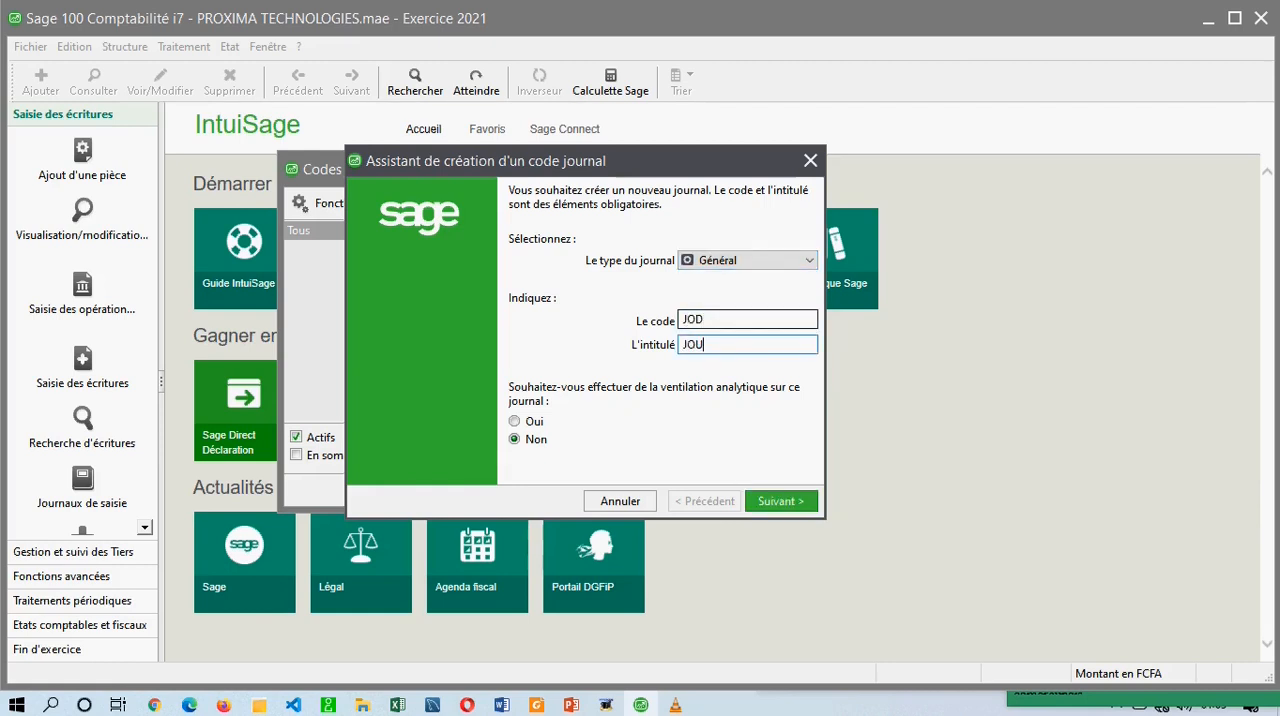
{"action": "key", "text": "BackSpace"}
{"action": "key", "text": "BackSpace"}
{"action": "type", "text": "RNAL DES OPERAT"}
{"action": "type", "text": "IONS DIVERS"}
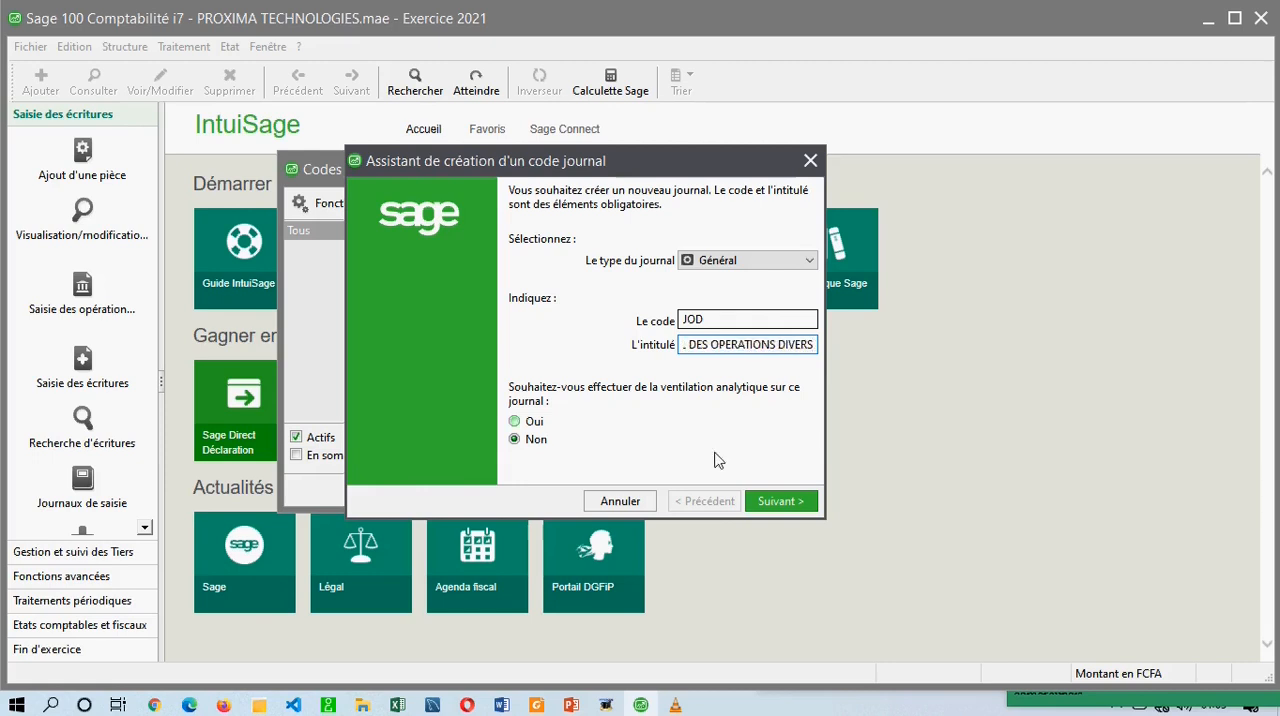
Keep the journal's imposed continuous numbering and validate the JOD journal code with the option to create a new one.
{"action": "left_click", "coordinate": [776, 503]}
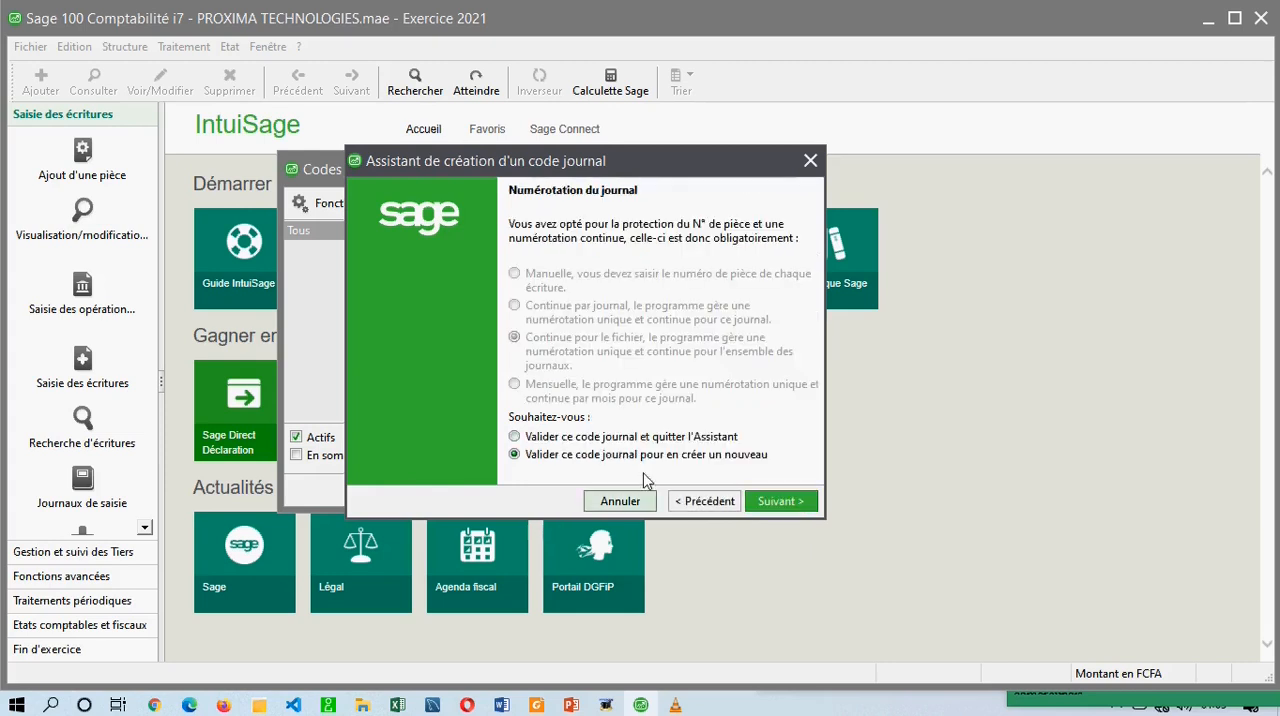
{"action": "left_click", "coordinate": [634, 442]}
{"action": "left_click", "coordinate": [642, 456]}
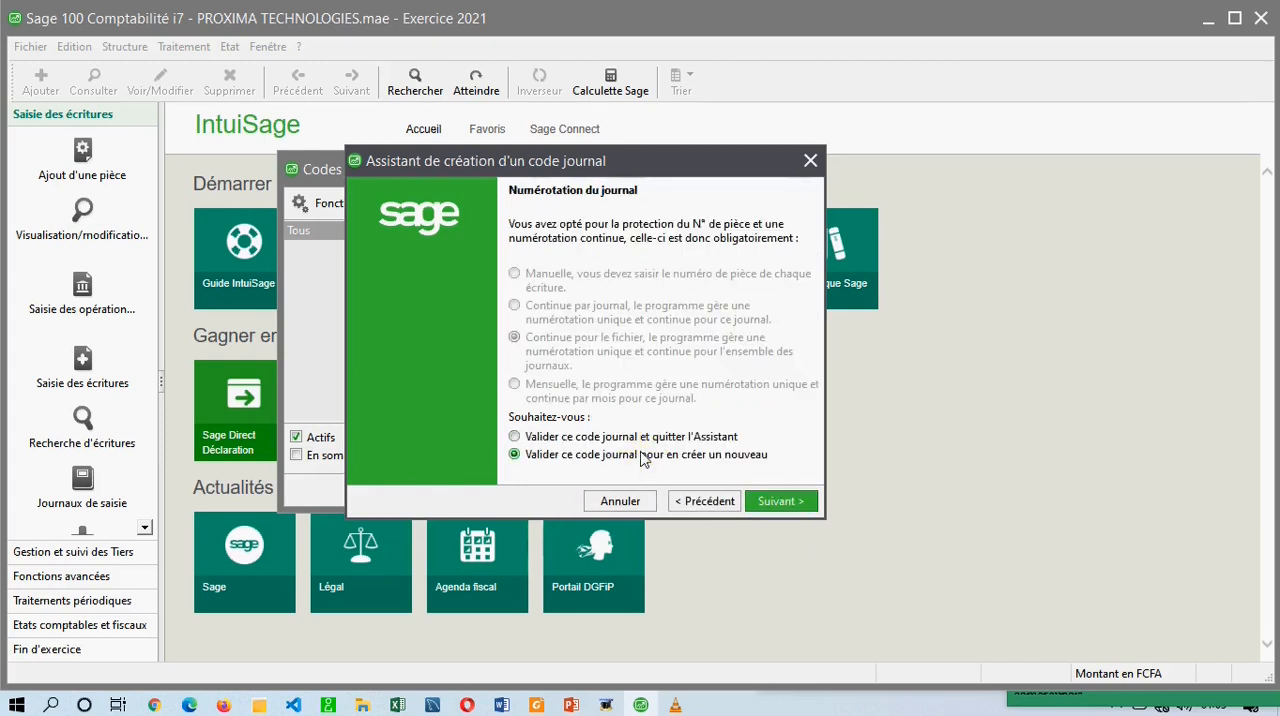
{"action": "left_click", "coordinate": [773, 502]}
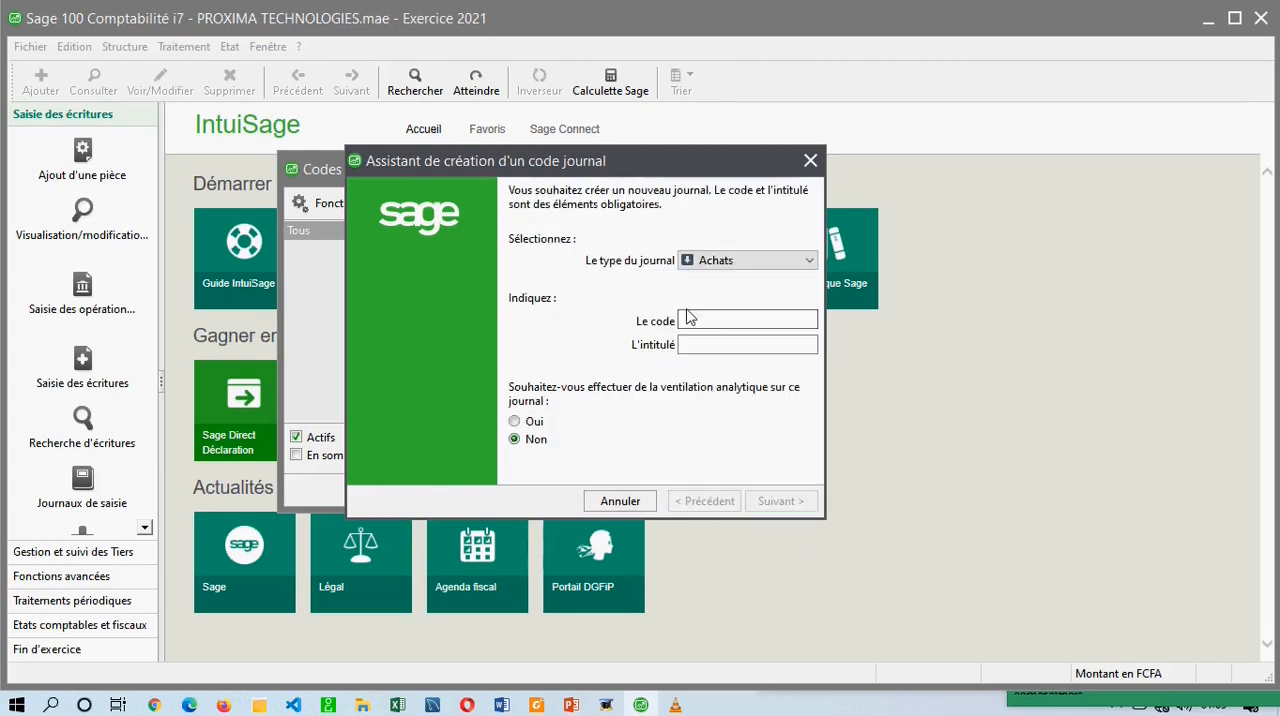
Define the next journal code as type Général with code JAN and title JOURNAL DES A NOUVEAUX.
{"action": "left_click", "coordinate": [737, 260]}
{"action": "left_click", "coordinate": [720, 338]}
{"action": "left_click", "coordinate": [703, 320]}
{"action": "type", "text": "JAN"}
{"action": "key", "text": "Tab"}
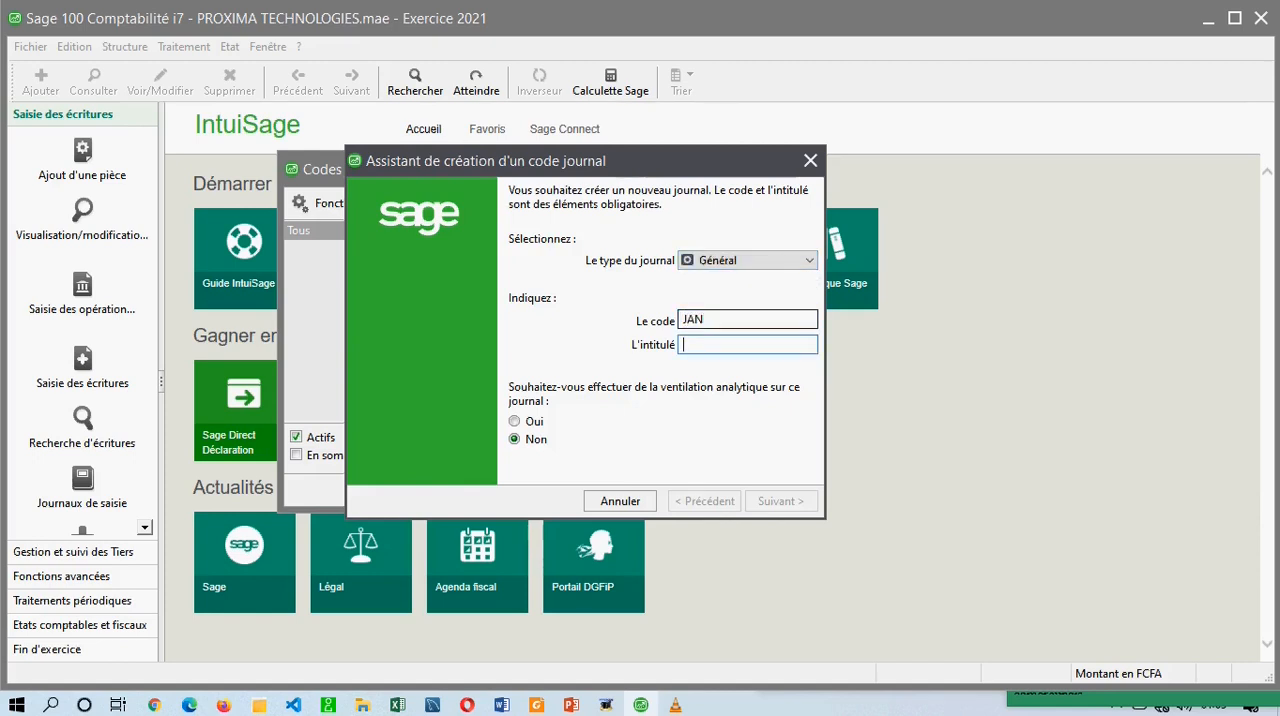
{"action": "type", "text": "JOURNAL DES A NOUVEAU"}
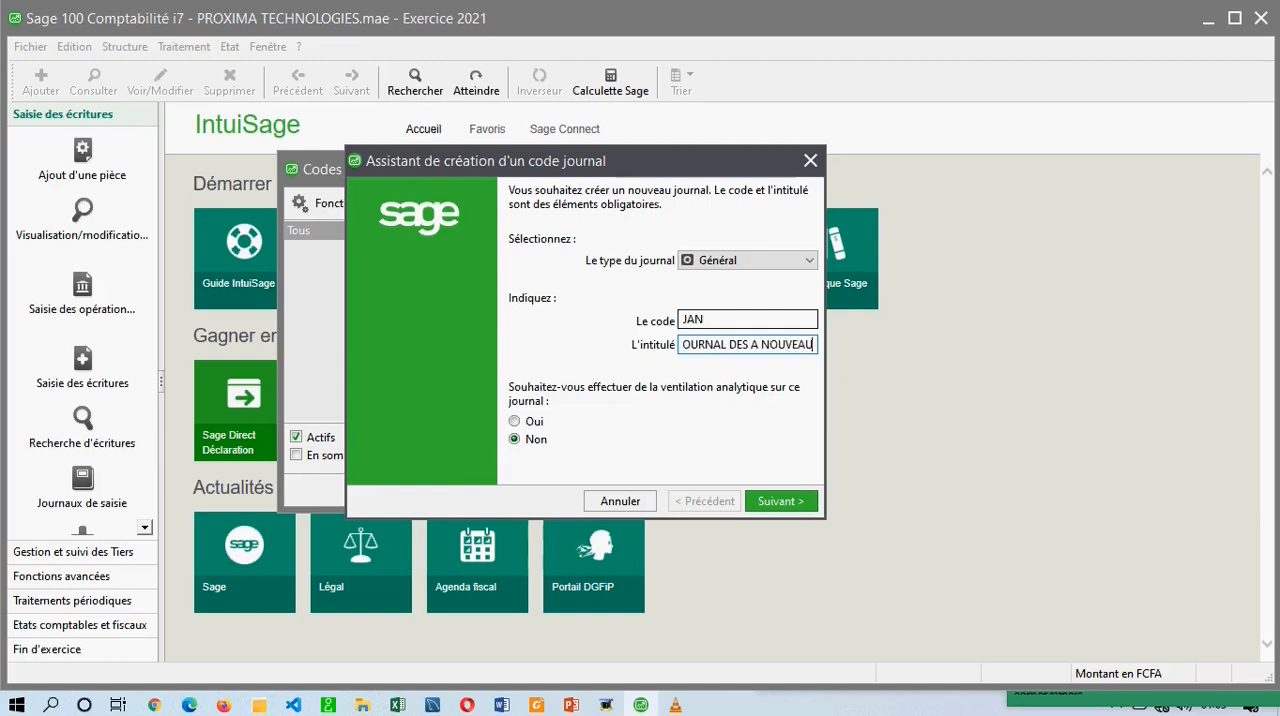
{"action": "type", "text": "X"}
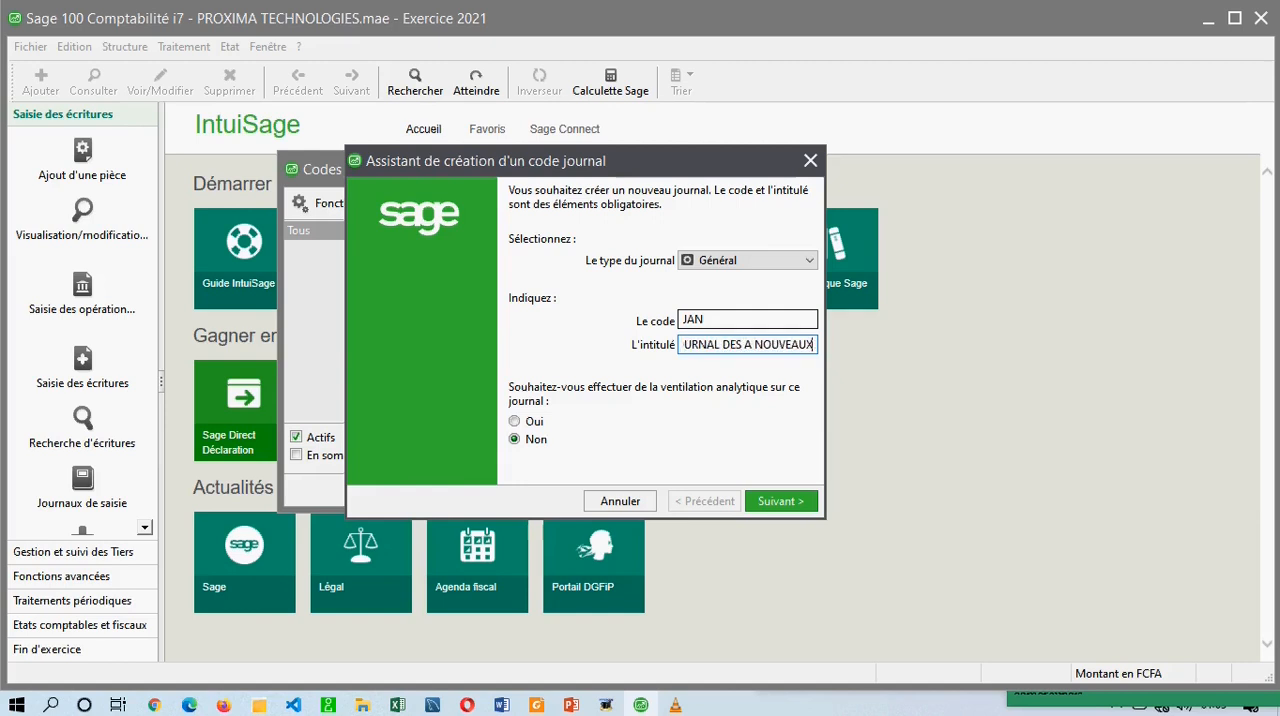
Validate the JAN journal code and quit the creation assistant.
{"action": "left_click", "coordinate": [775, 501]}
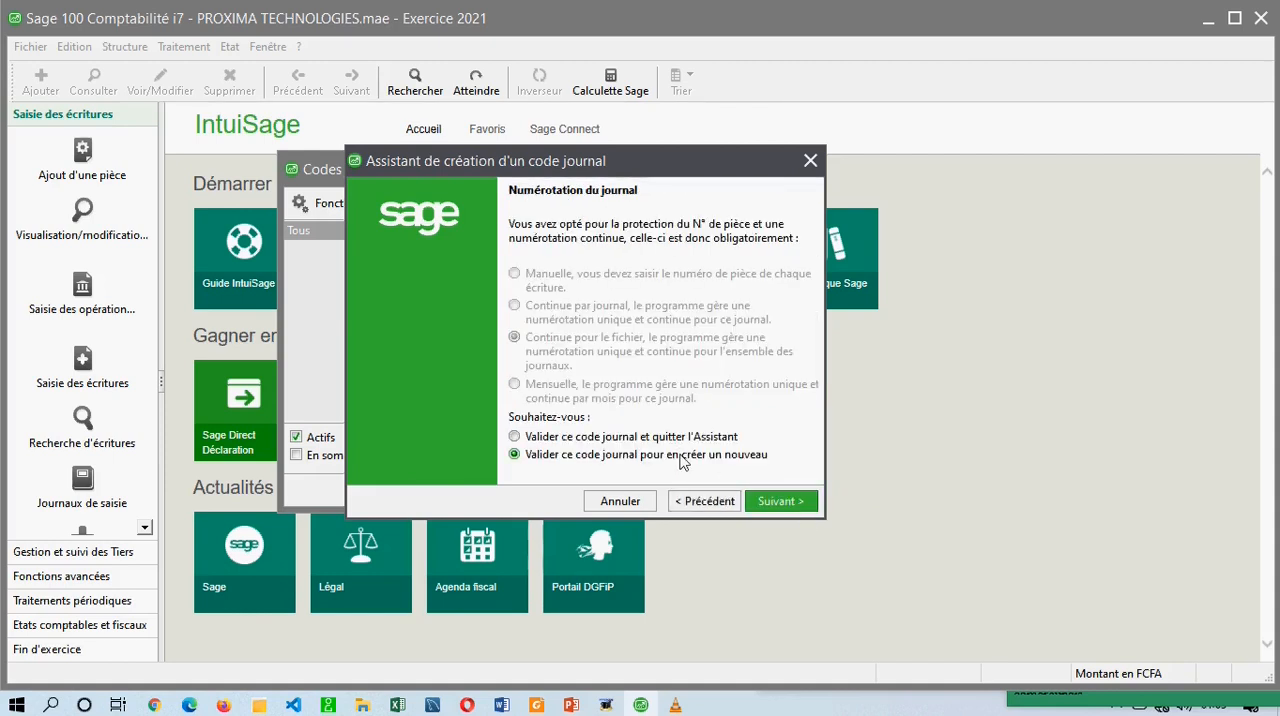
{"action": "left_click", "coordinate": [634, 437]}
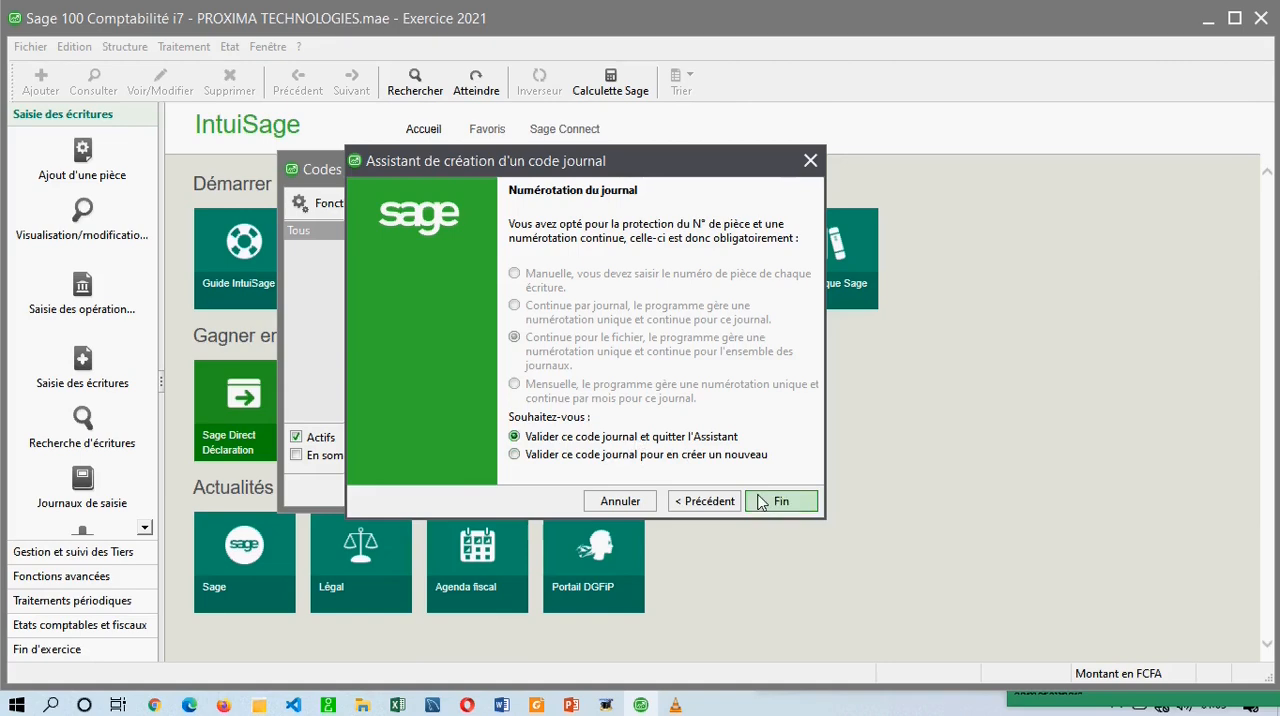
{"action": "left_click", "coordinate": [778, 501]}
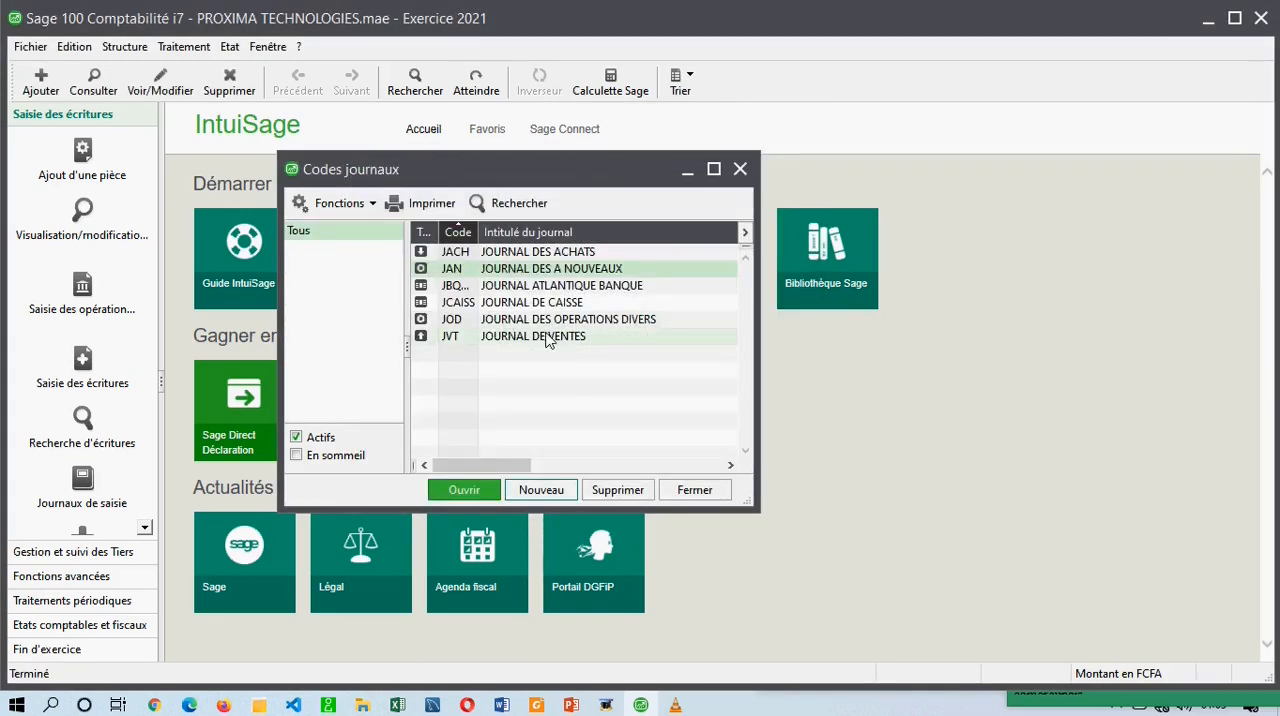
Review the purchases, opening balance, bank, cash, miscellaneous operations and sales journals in the journal code list.
{"action": "left_click", "coordinate": [583, 269]}
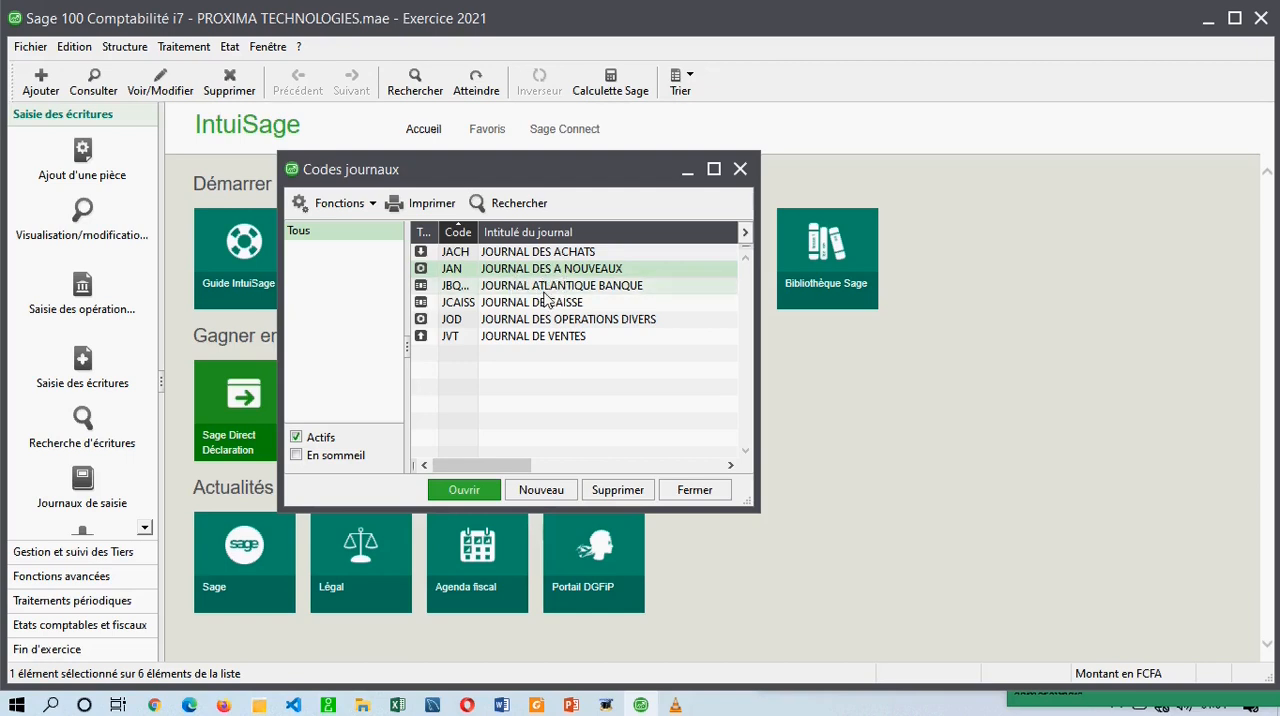
{"action": "left_click", "coordinate": [558, 338]}
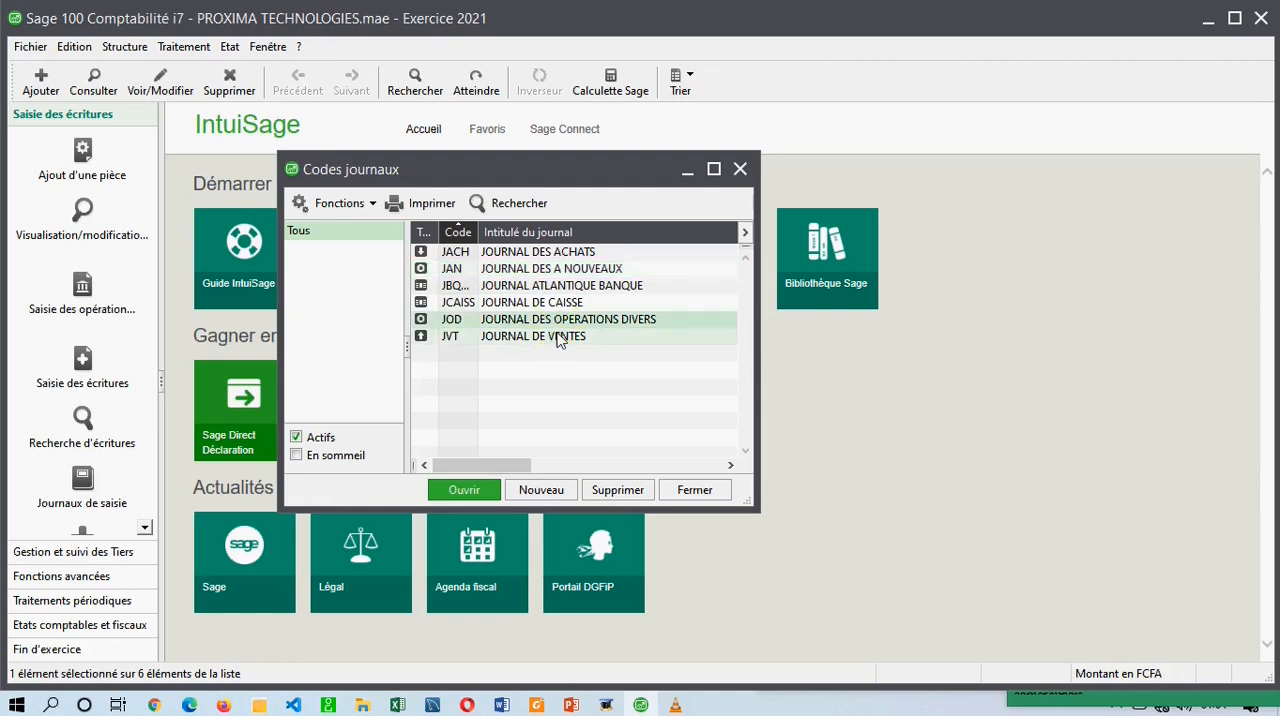
{"action": "left_click", "coordinate": [561, 251]}
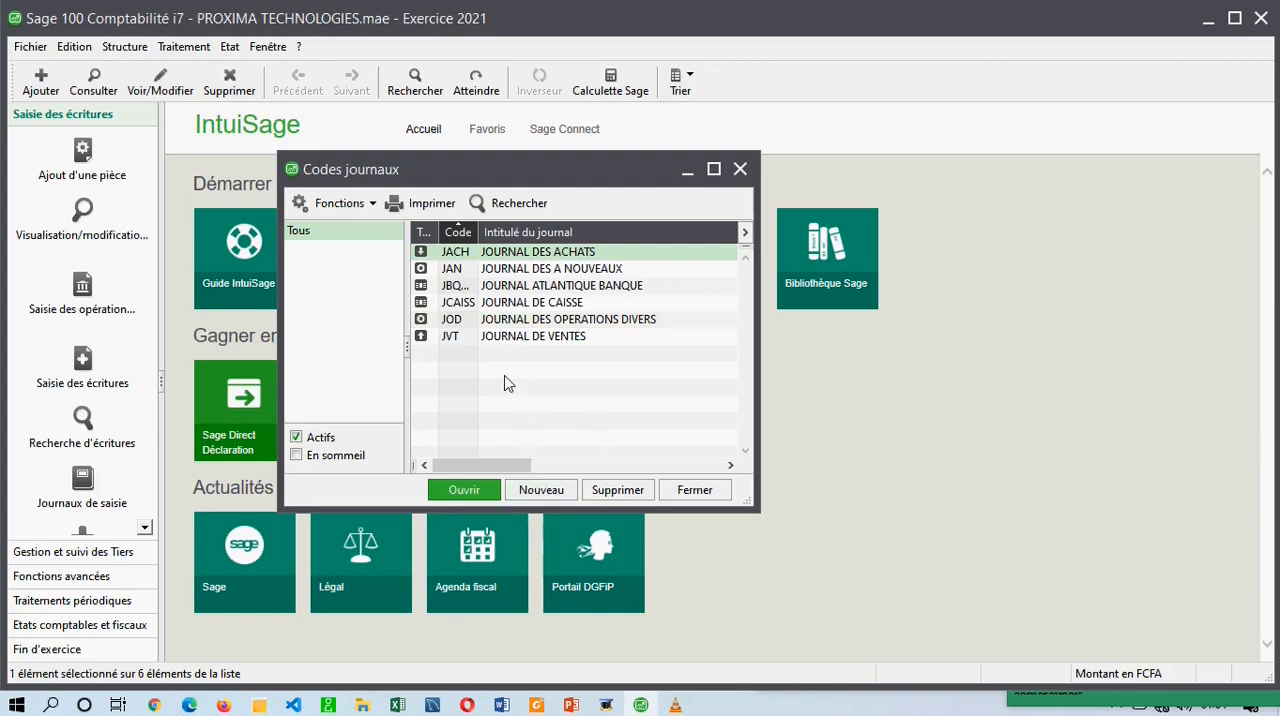
{"action": "left_click", "coordinate": [616, 322]}
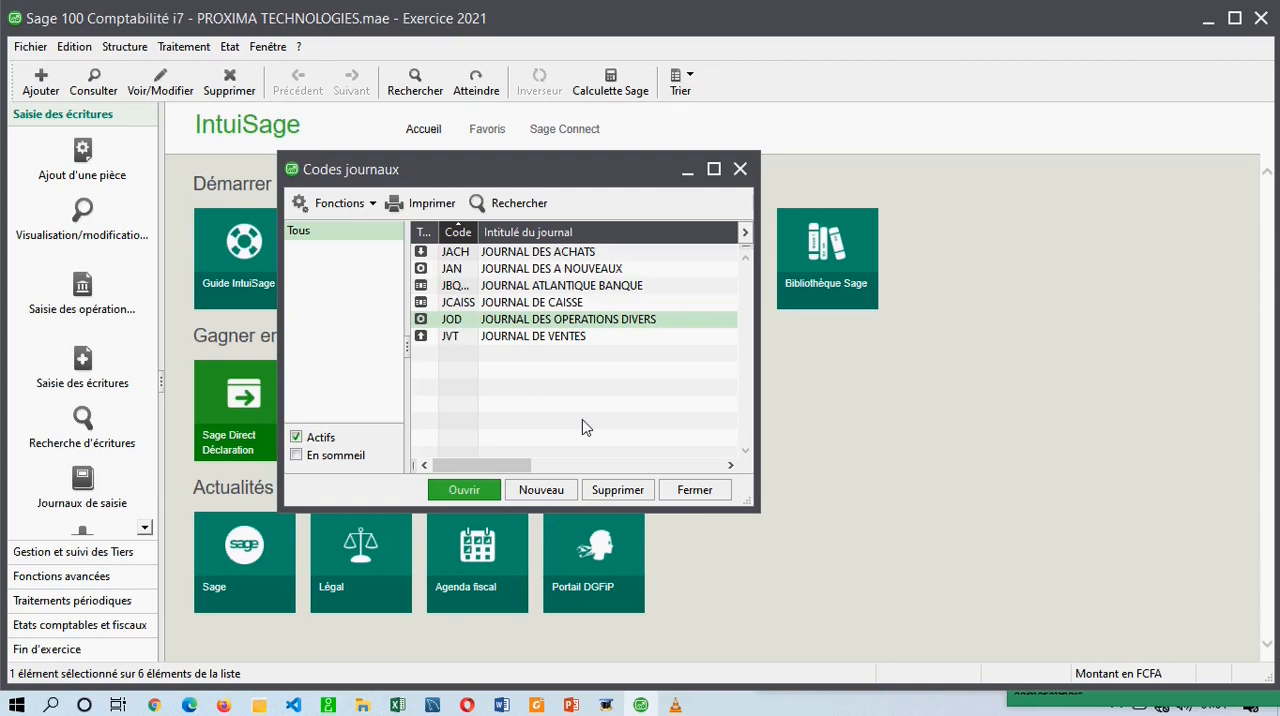
{"action": "left_click", "coordinate": [549, 270]}
{"action": "left_click", "coordinate": [555, 286]}
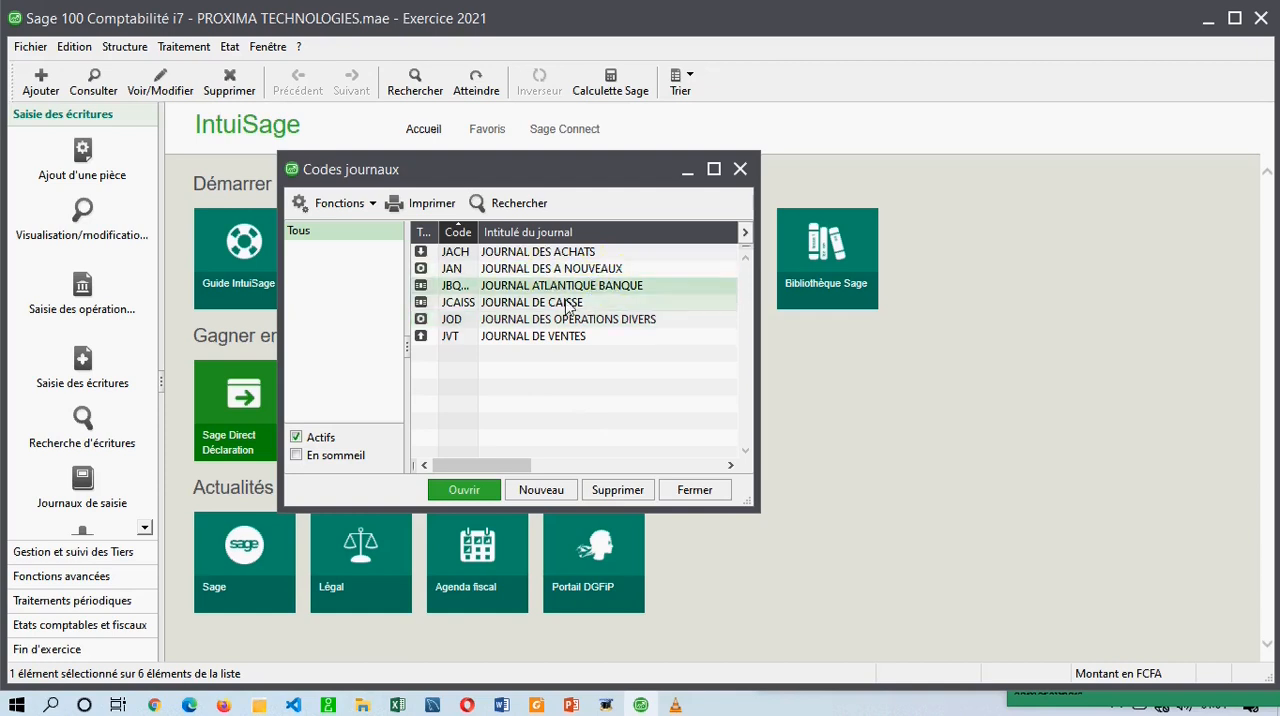
{"action": "left_click", "coordinate": [567, 303]}
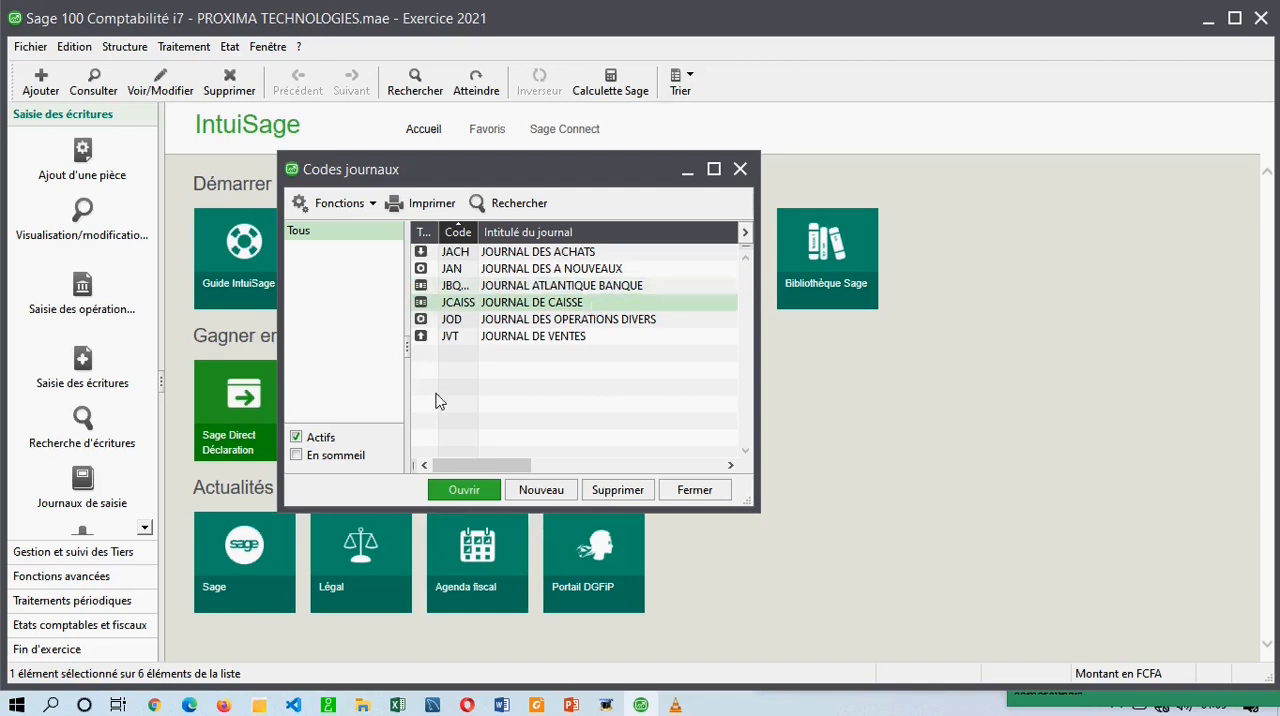
{"action": "left_click", "coordinate": [540, 232]}
{"action": "left_click", "coordinate": [562, 233]}
Create another journal code of type Général with code JPAIE and title JOURNAL DE PAIE.
{"action": "left_click", "coordinate": [541, 490]}
{"action": "left_click", "coordinate": [730, 262]}
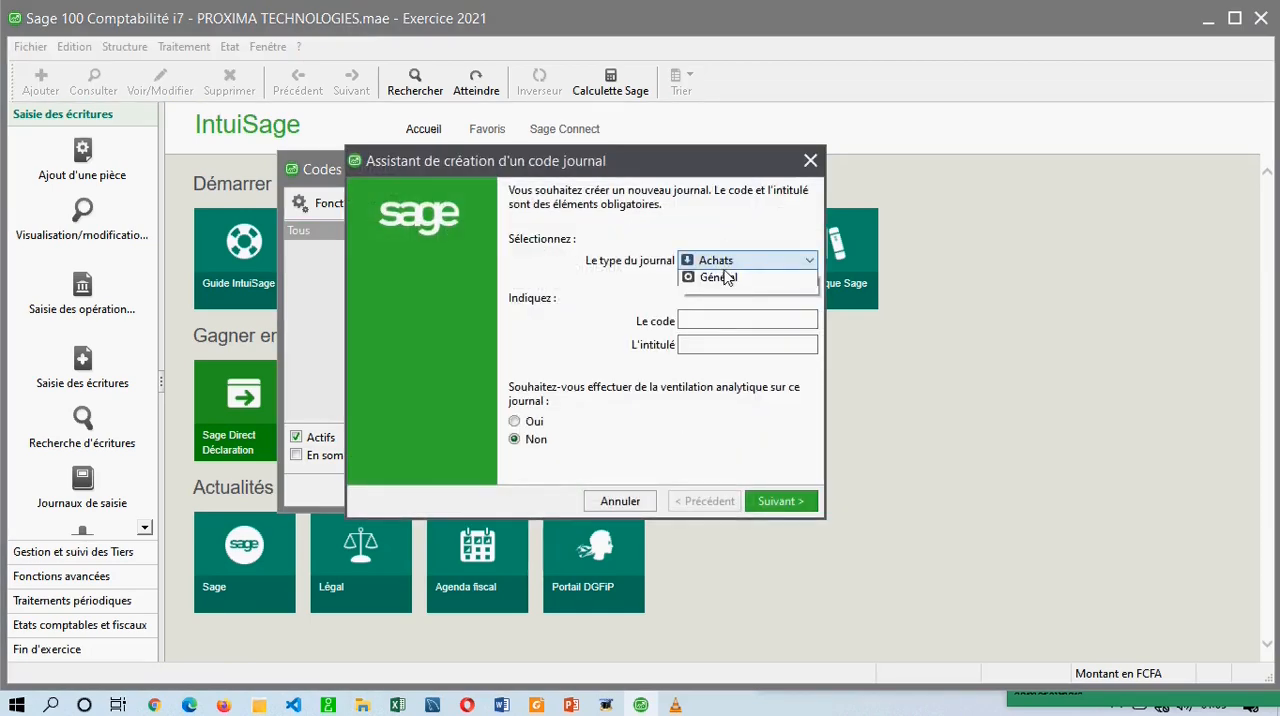
{"action": "left_click", "coordinate": [719, 332]}
{"action": "left_click", "coordinate": [717, 320]}
{"action": "type", "text": "JAP"}
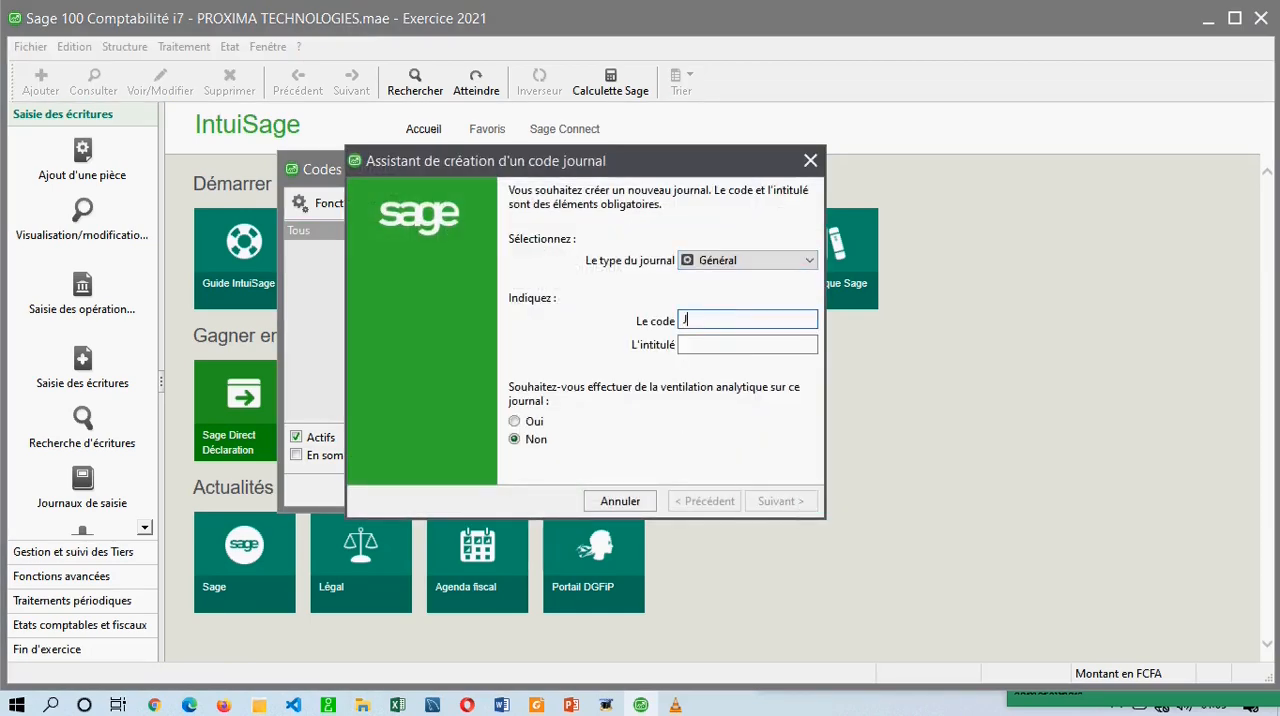
{"action": "key", "text": "BackSpace"}
{"action": "key", "text": "BackSpace"}
{"action": "type", "text": "PAIE"}
{"action": "key", "text": "Tab"}
{"action": "type", "text": "JOURNAL DE PAIE"}
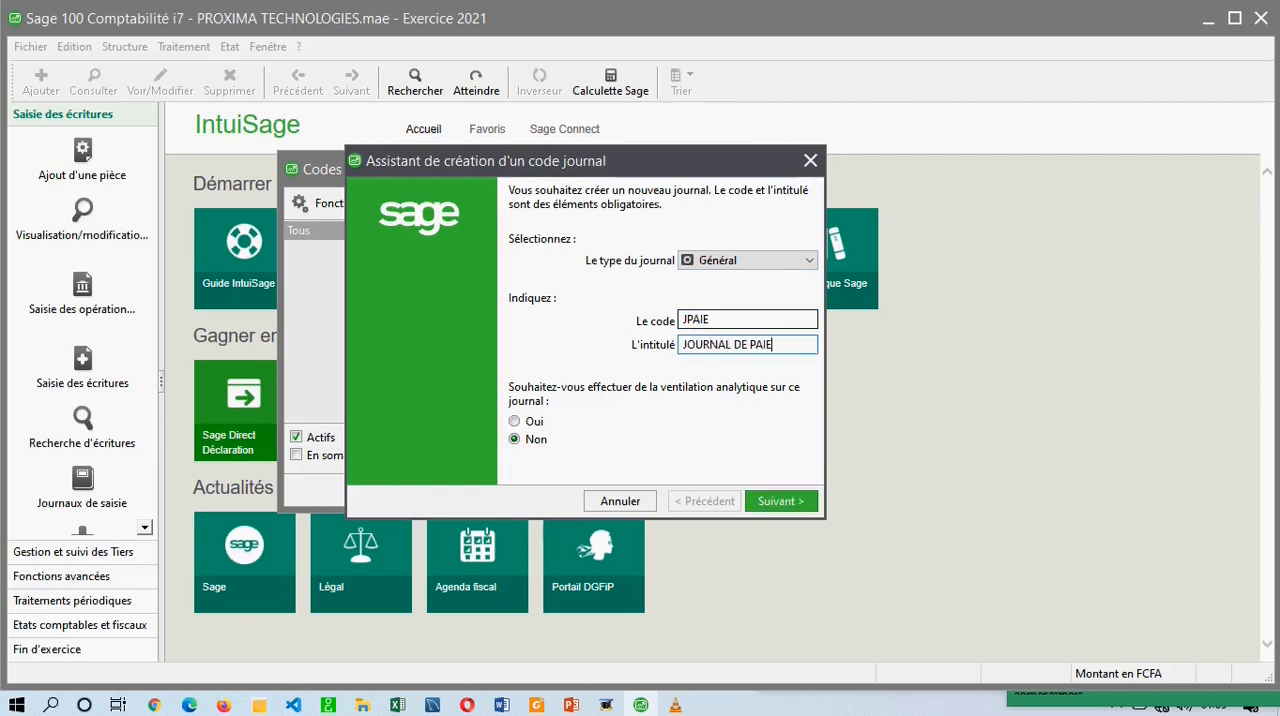
Validate the JPAIE journal code and close the creation assistant without defining another journal.
{"action": "left_click", "coordinate": [775, 502]}
{"action": "left_click", "coordinate": [773, 503]}
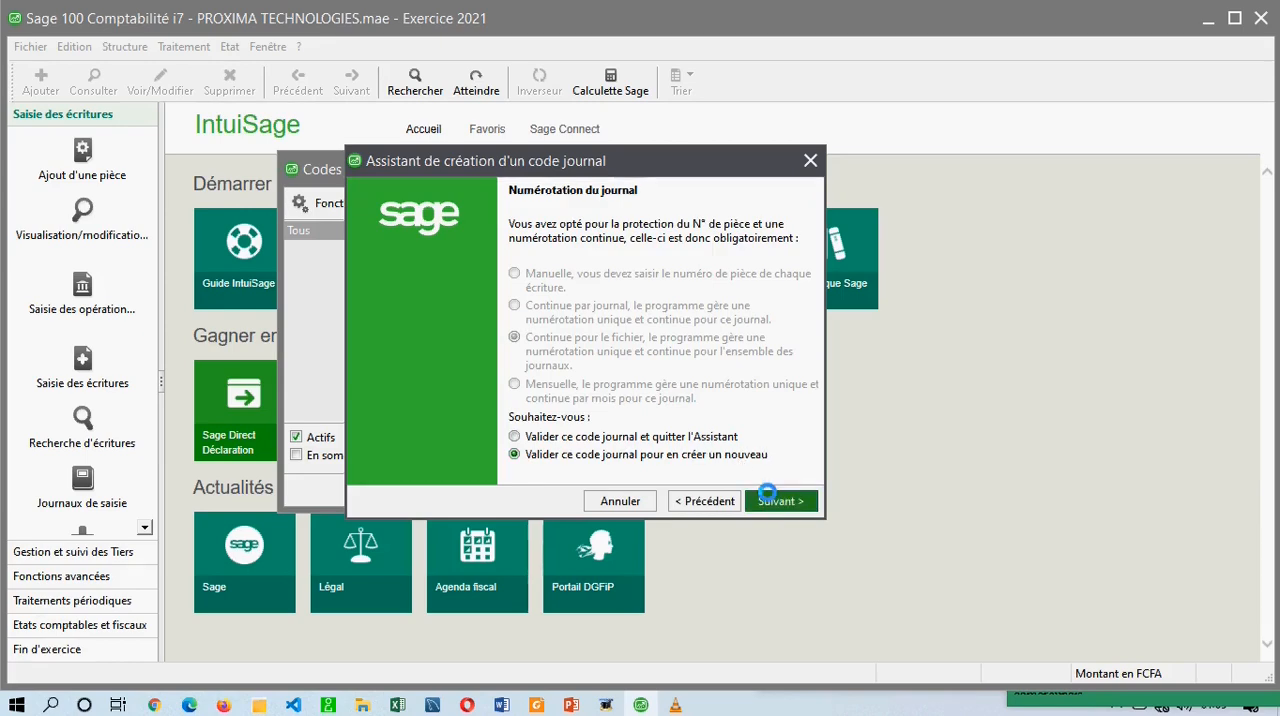
{"action": "left_click", "coordinate": [810, 161]}
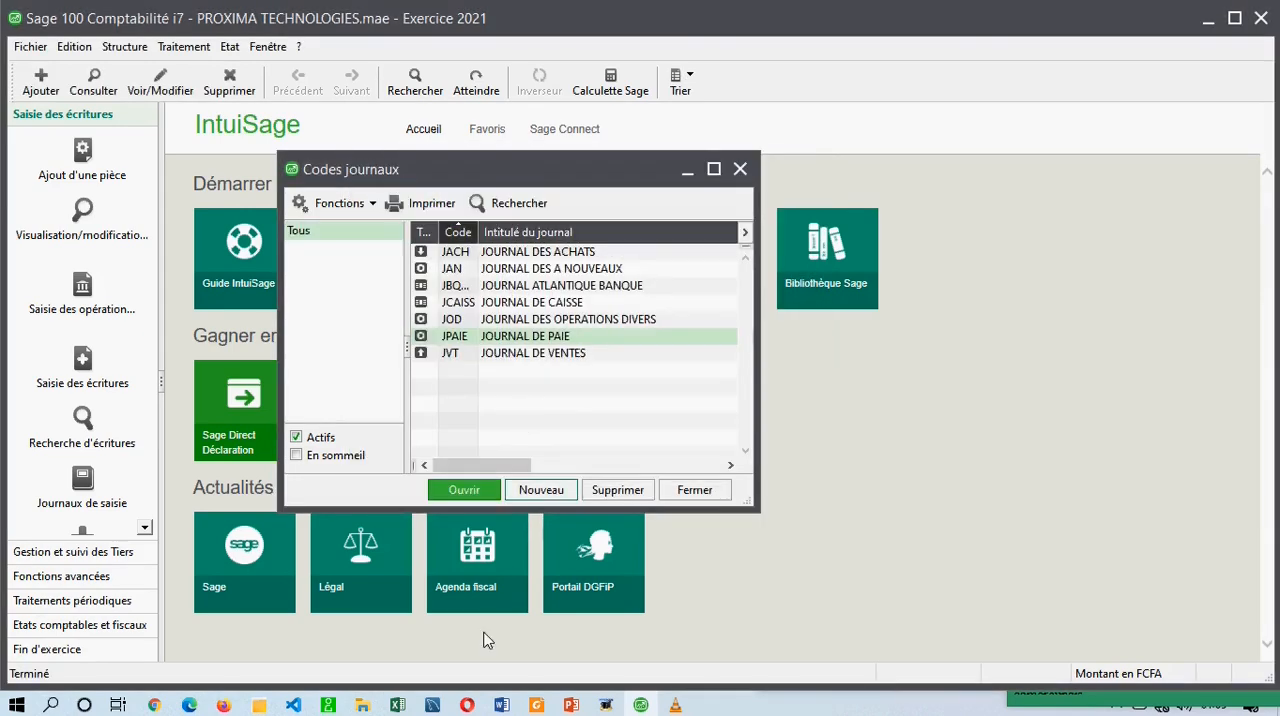
Switch to the training plan in Word and select the JOURNAUX DE SAISIE item under Leçon 3.
{"action": "left_click", "coordinate": [501, 705]}
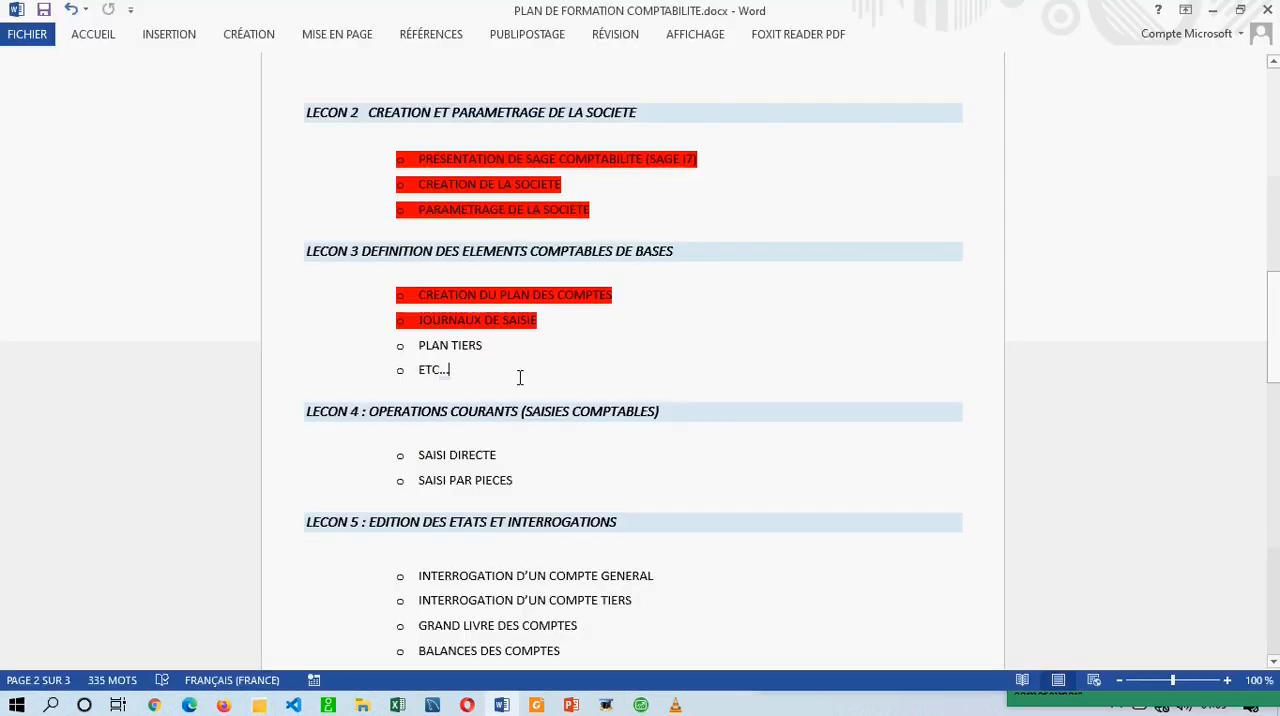
{"action": "left_click_drag", "start_coordinate": [548, 322], "coordinate": [432, 322]}
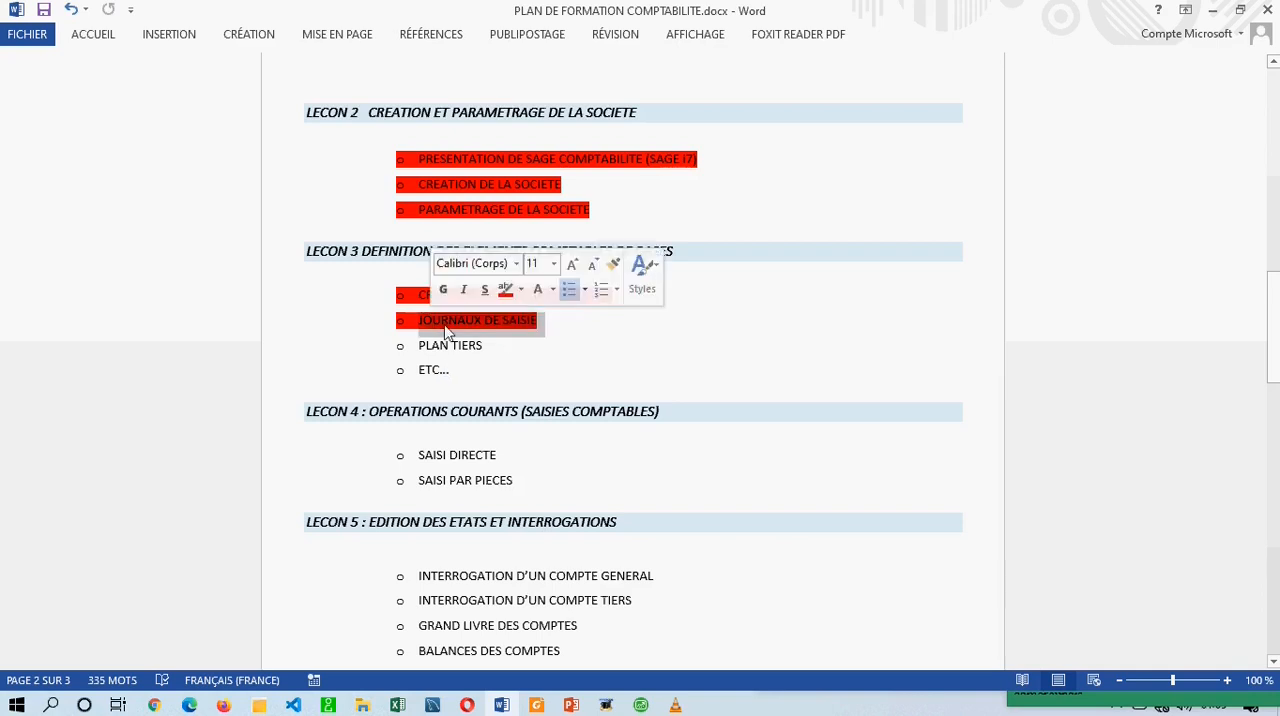